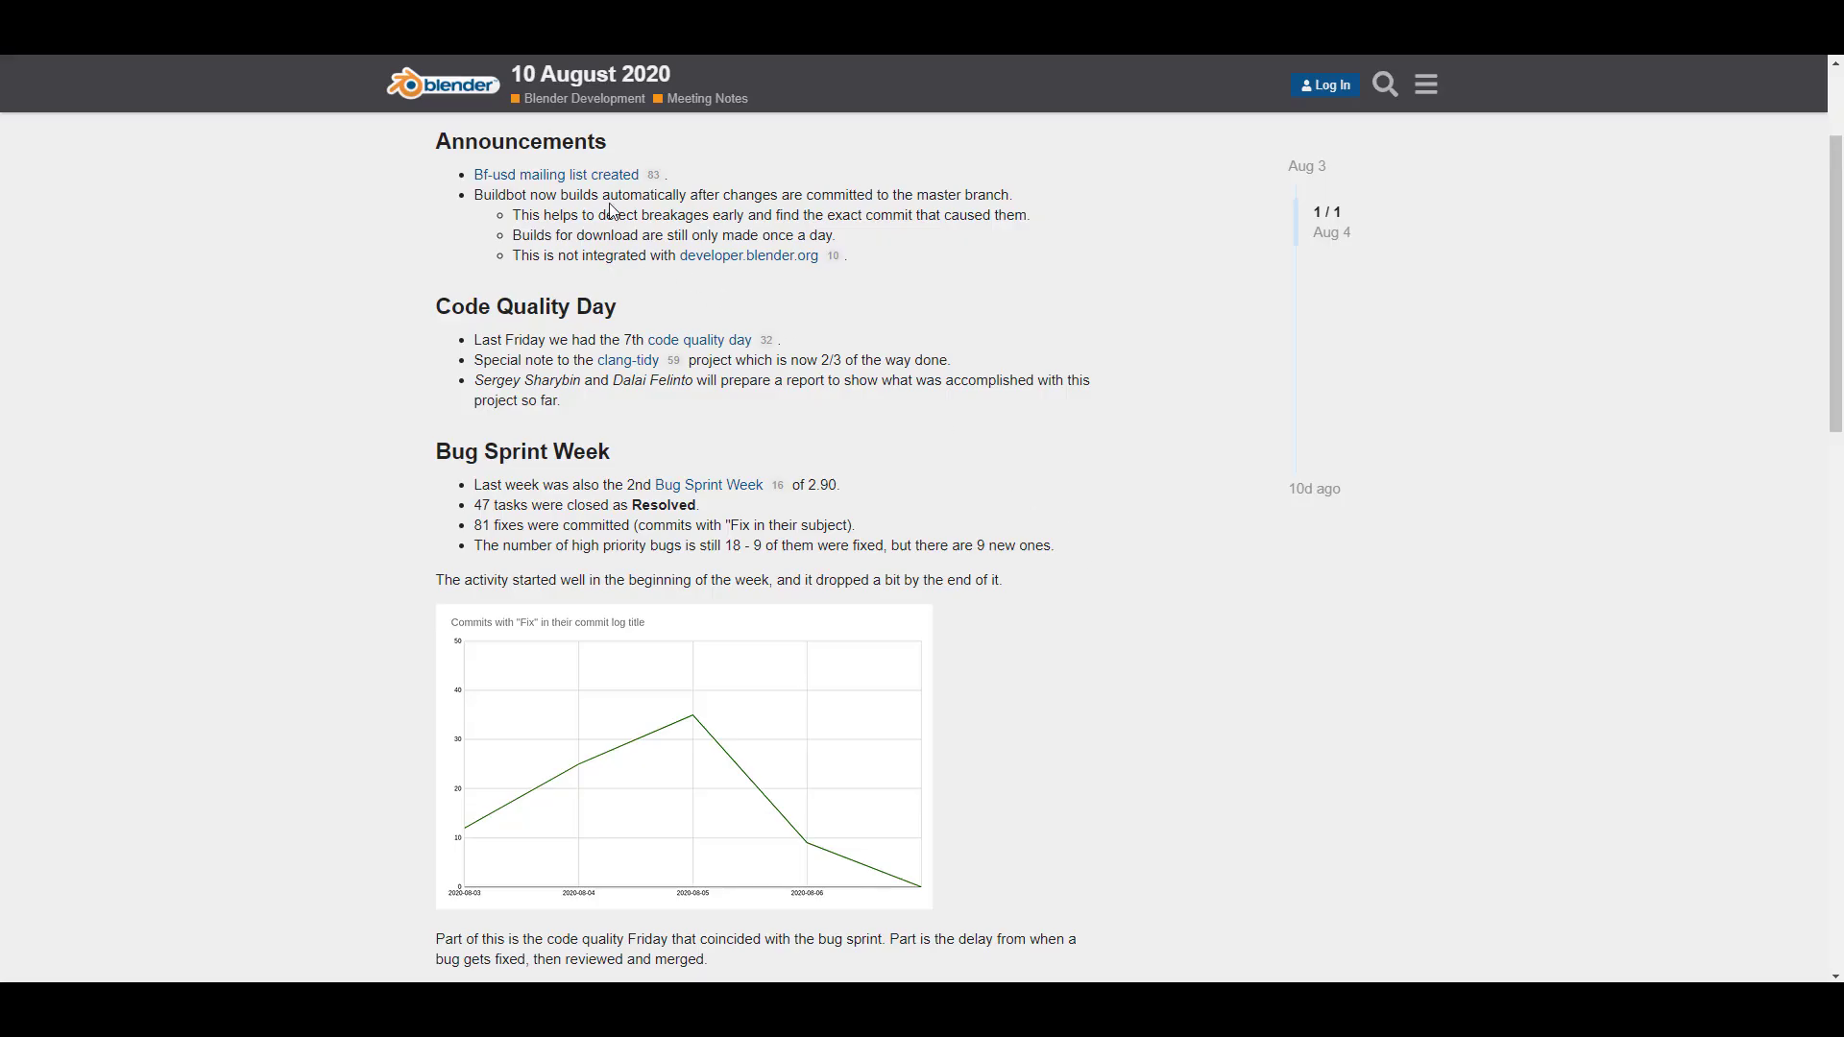
# Step: Open the Bf-usd mailing list page linked in the announcements and look over its subscription information
pyautogui.click(556, 174)
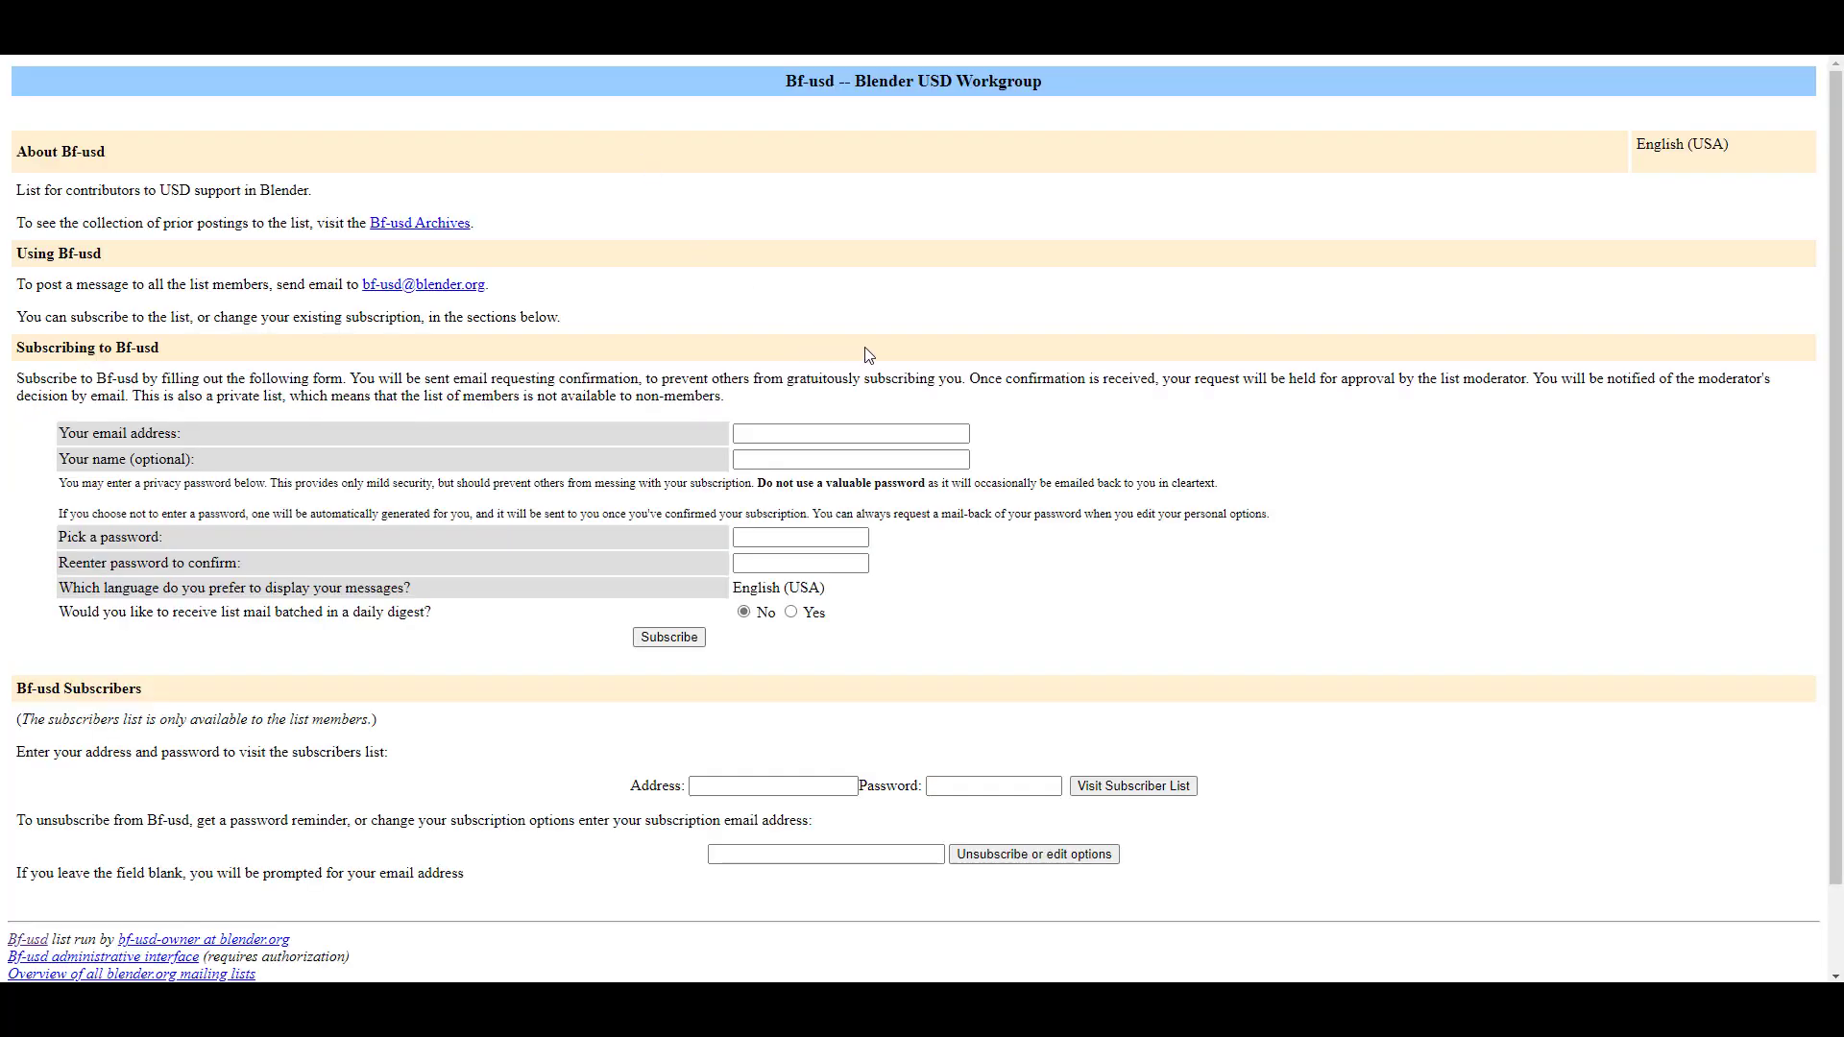
pyautogui.scroll(-2, 918, 317)
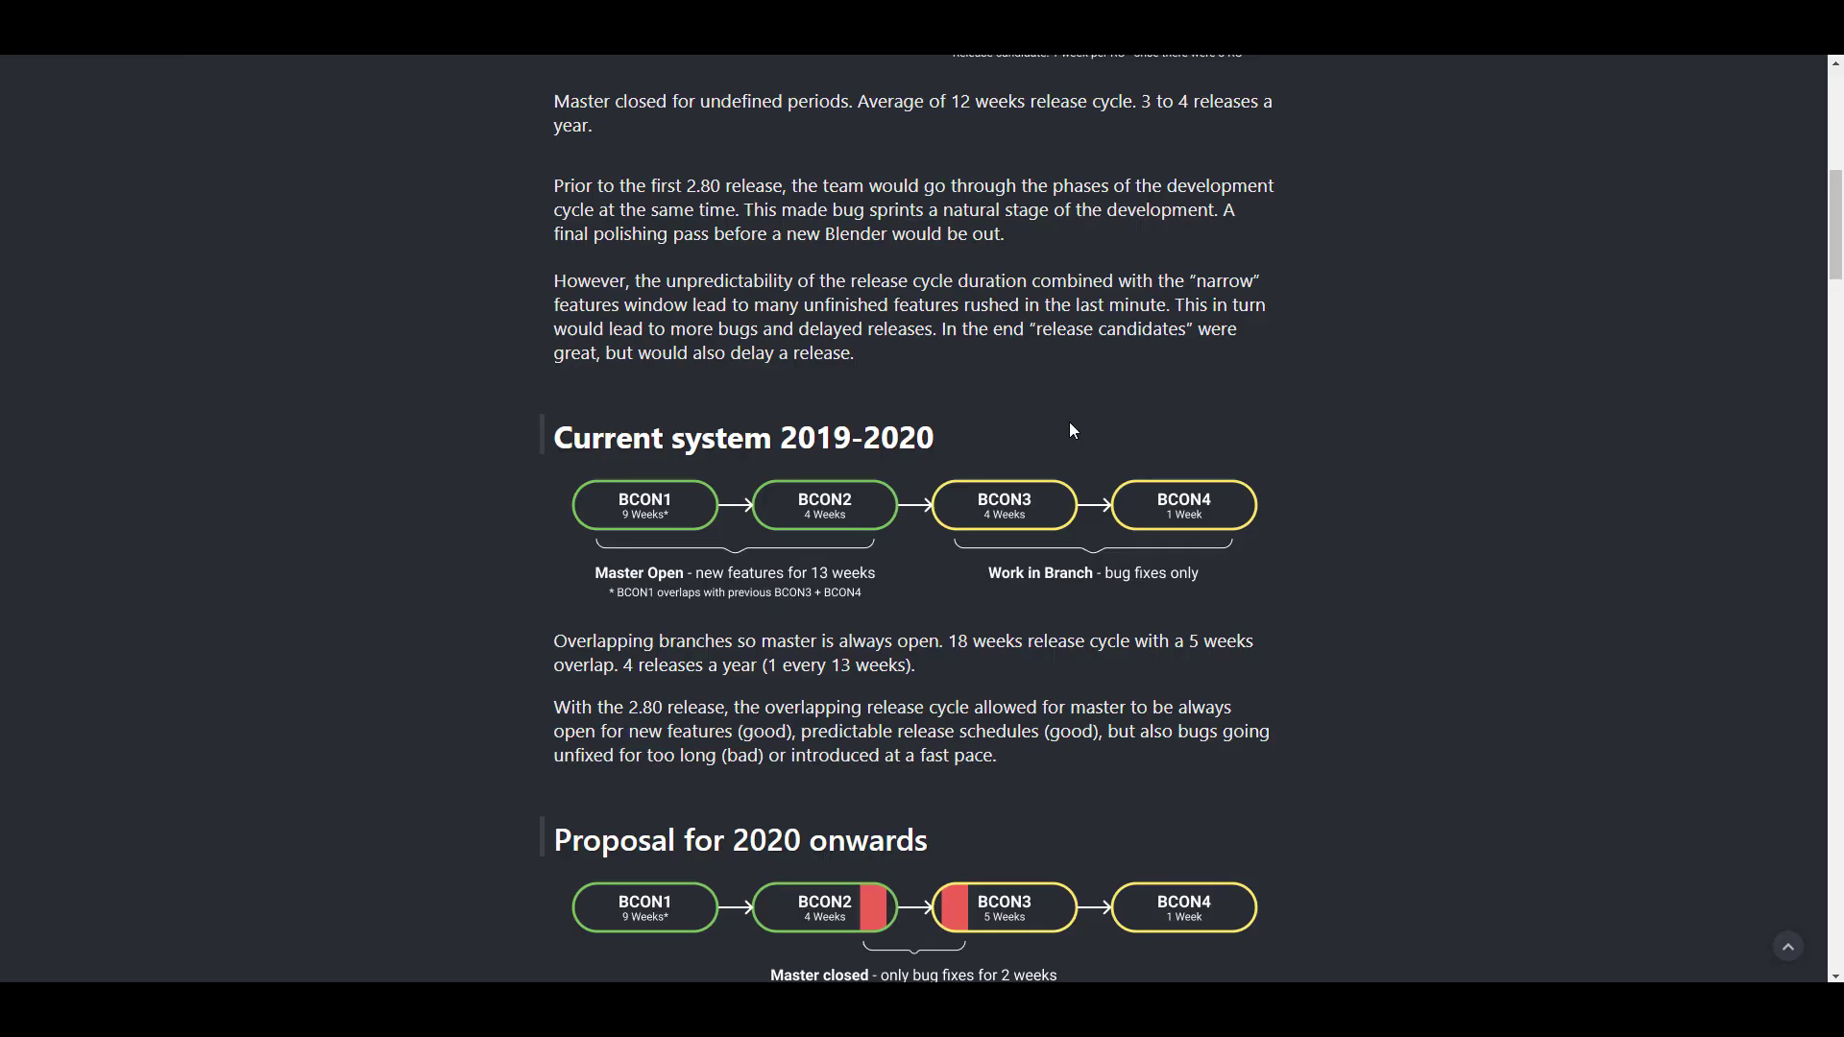
# Step: Read through the article on the release cycle, covering the current system, the proposal for 2020 onwards and the May 2020 bug sprint
pyautogui.scroll(-4, 1074, 428)
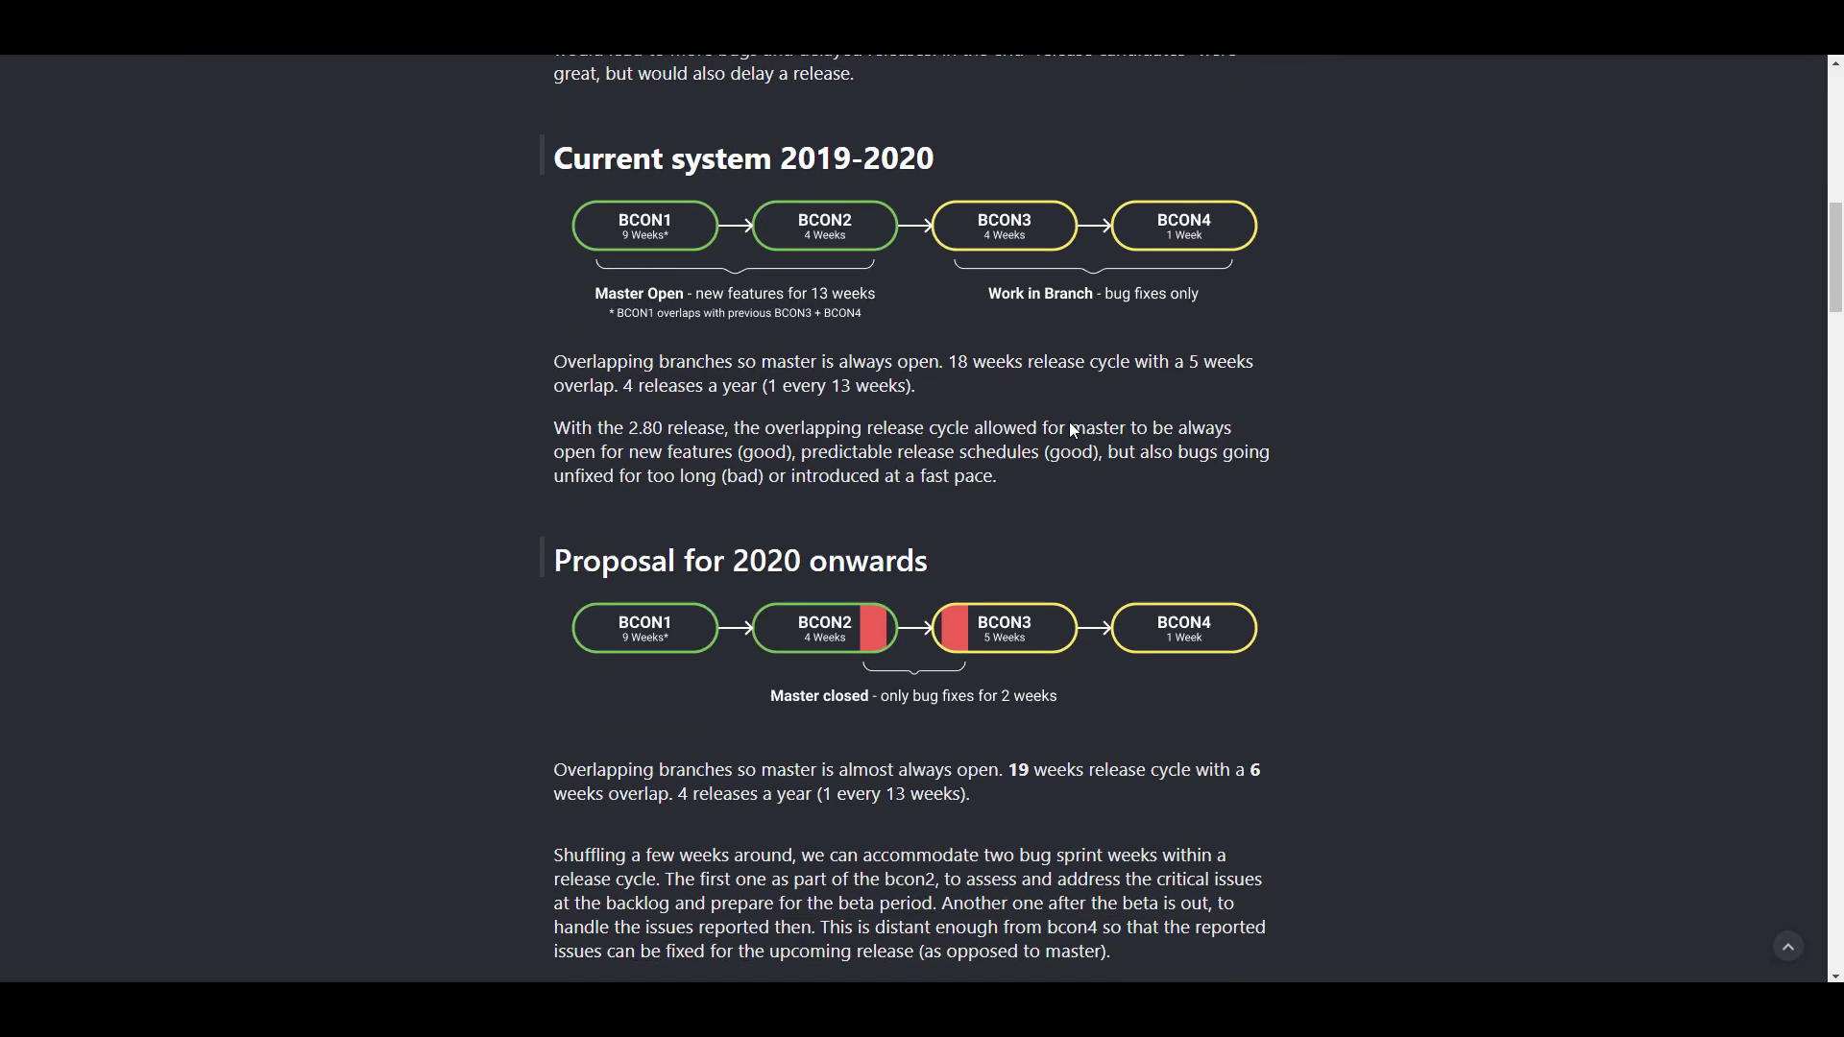
pyautogui.scroll(-1, 1074, 428)
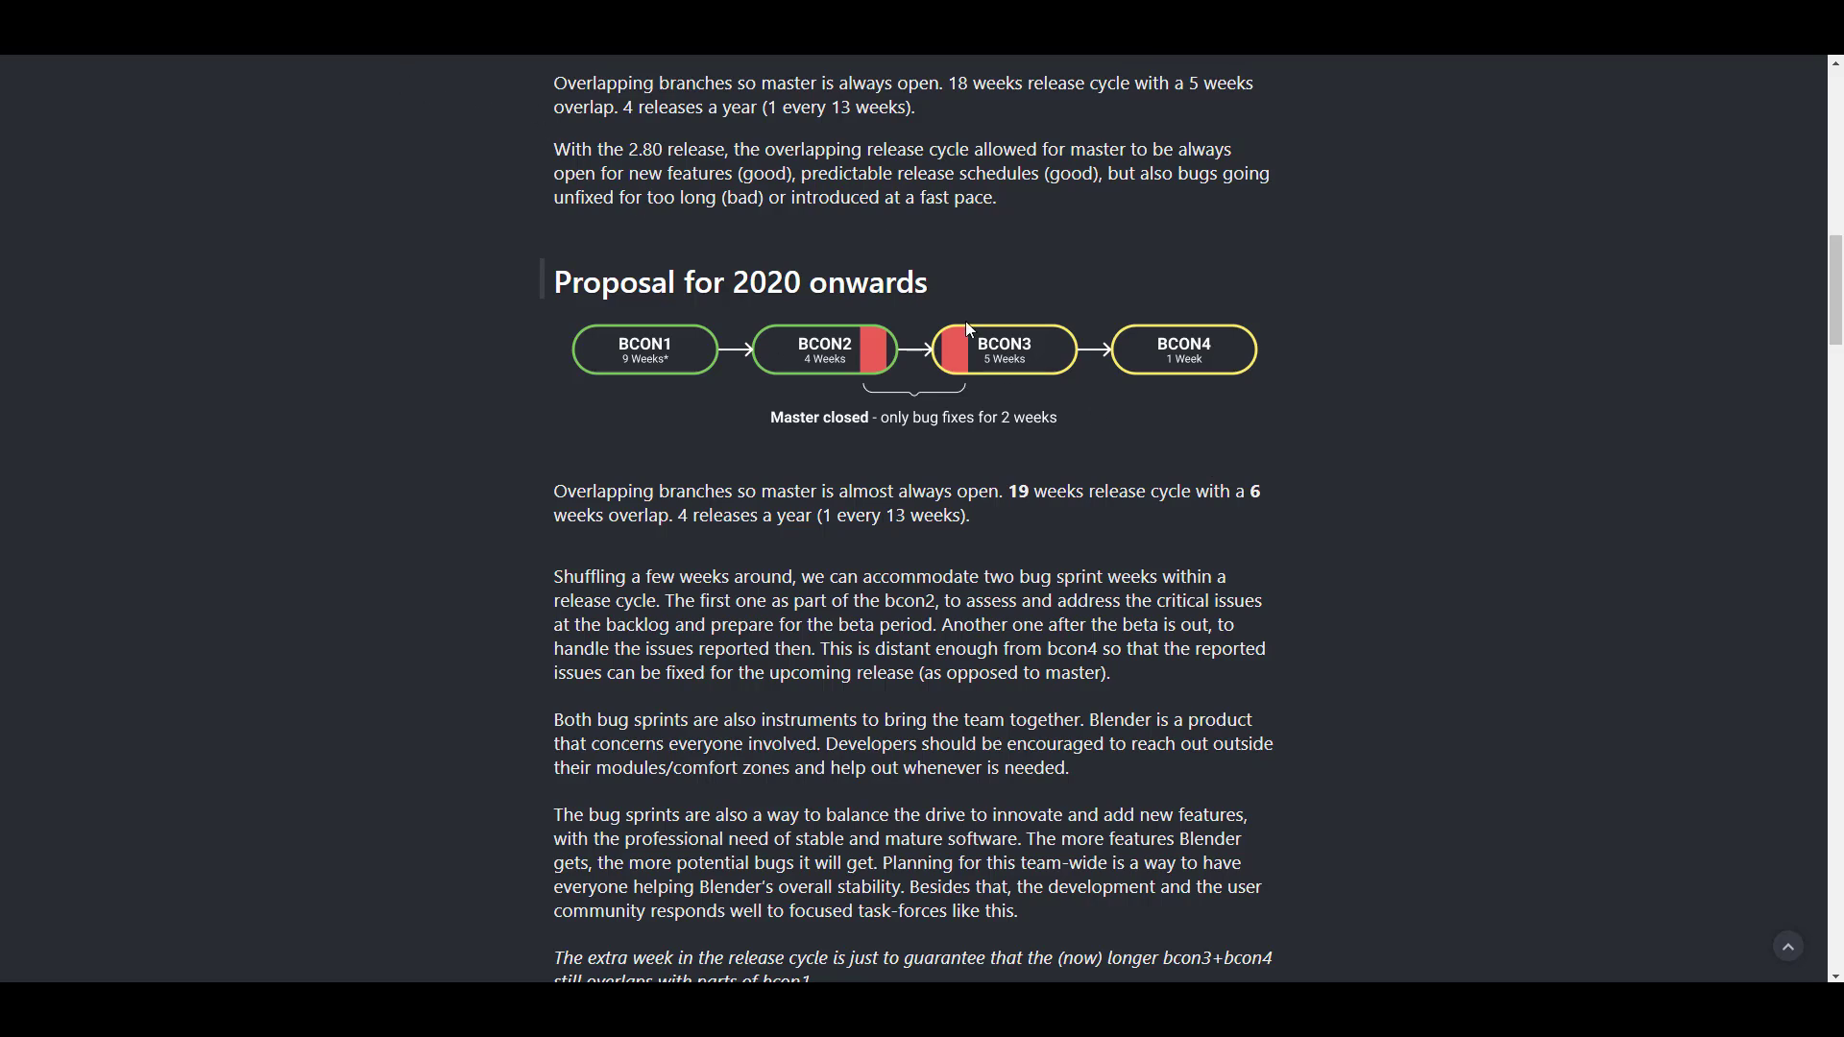
pyautogui.scroll(-4, 967, 326)
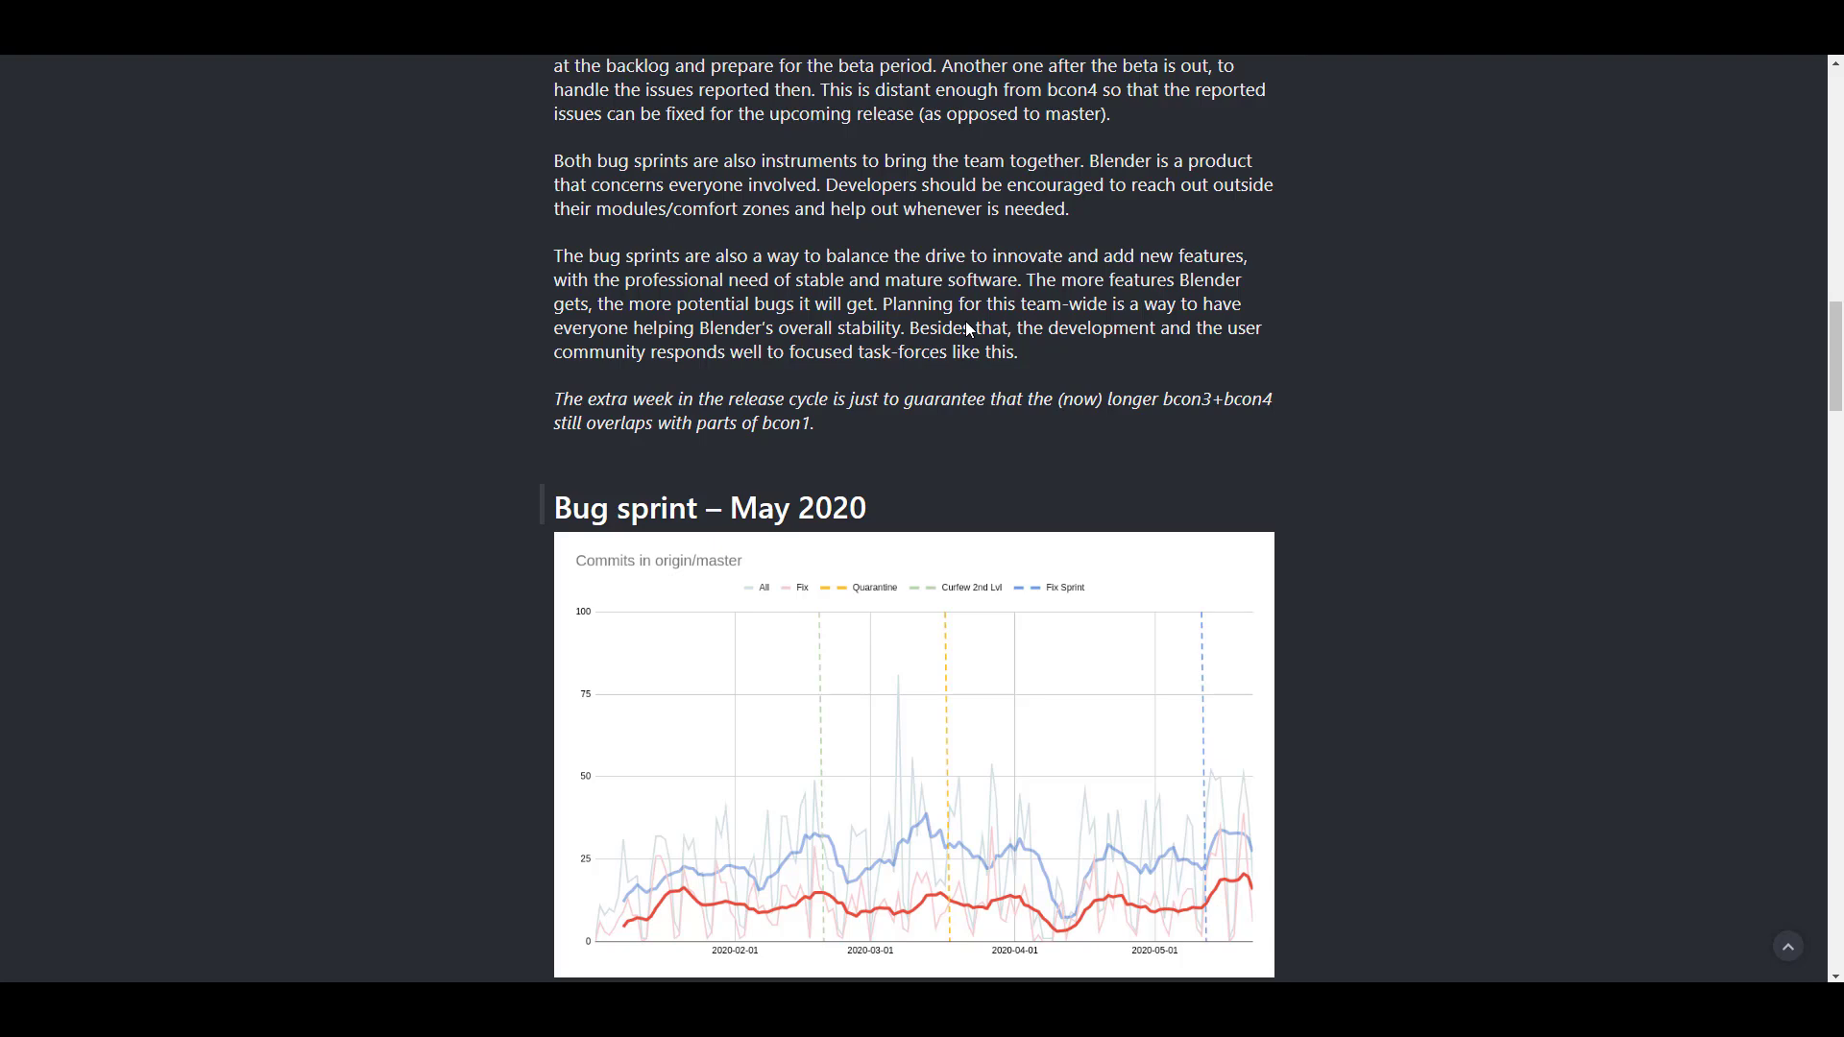
pyautogui.scroll(-1, 965, 322)
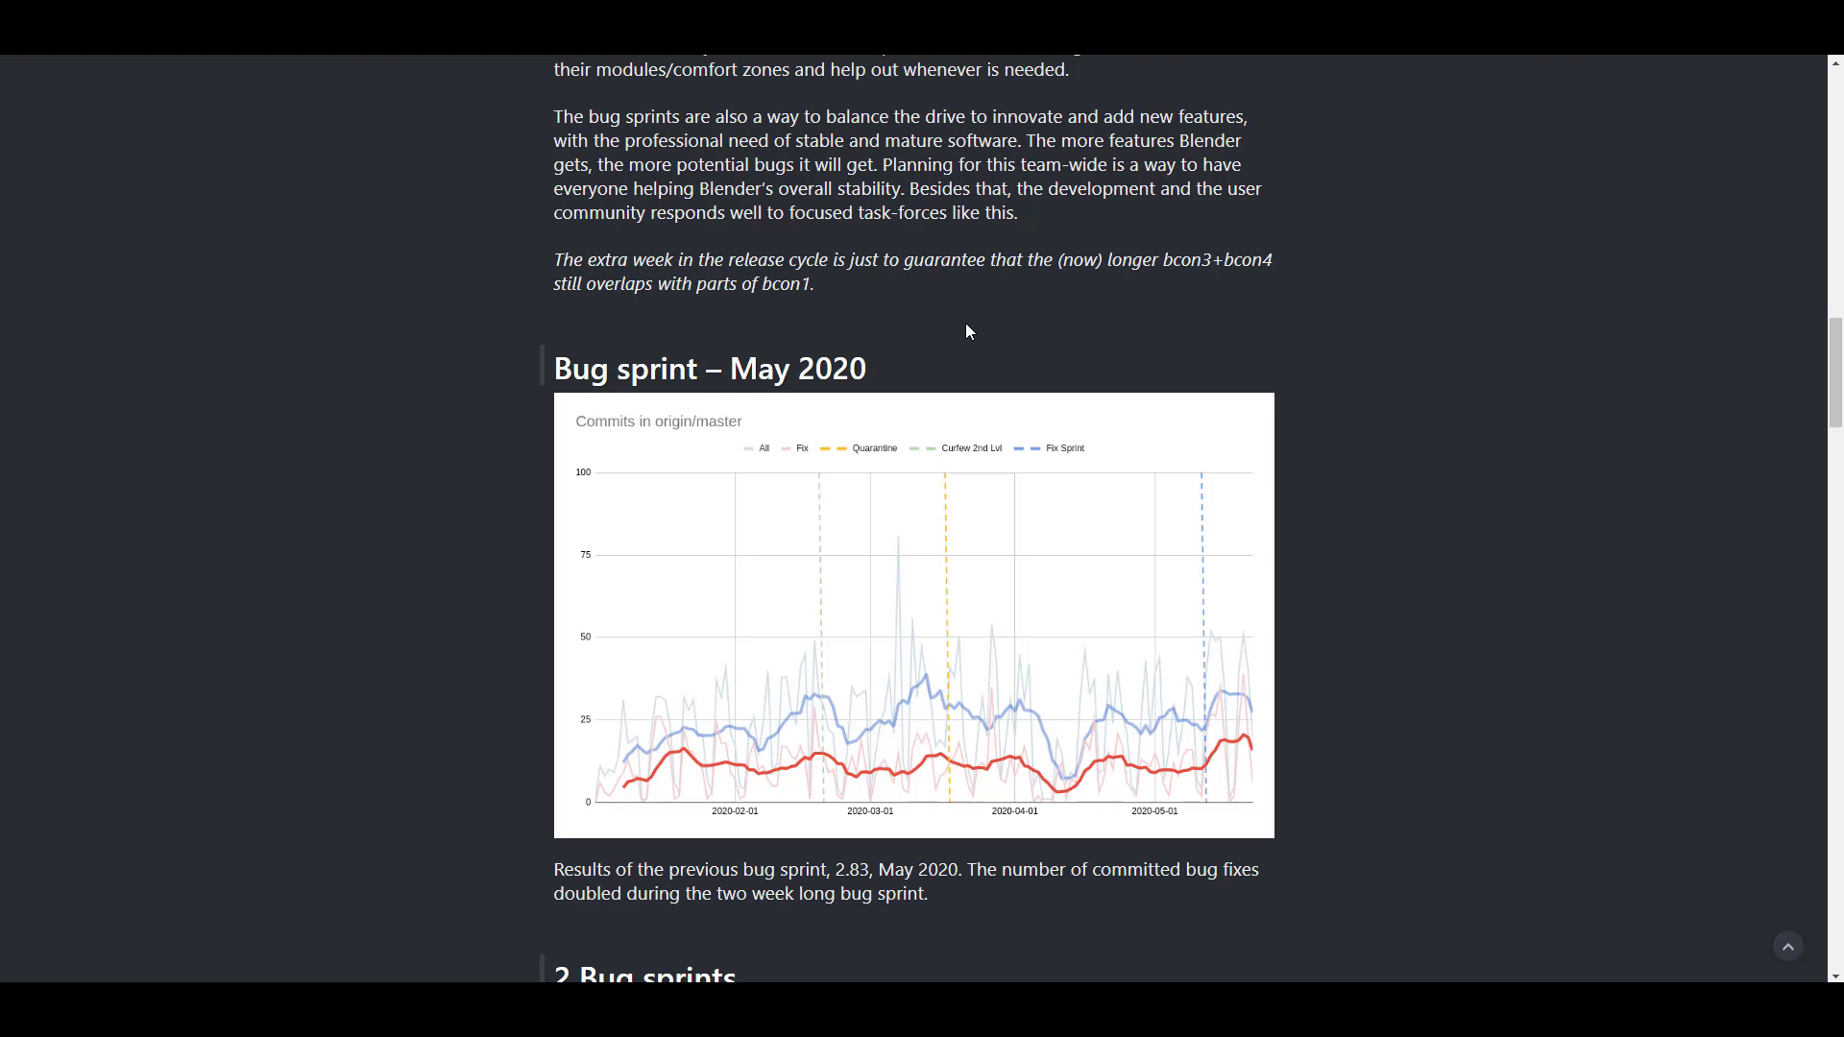
pyautogui.scroll(-9, 966, 327)
pyautogui.scroll(-10, 967, 326)
pyautogui.scroll(6, 967, 326)
pyautogui.scroll(3, 968, 331)
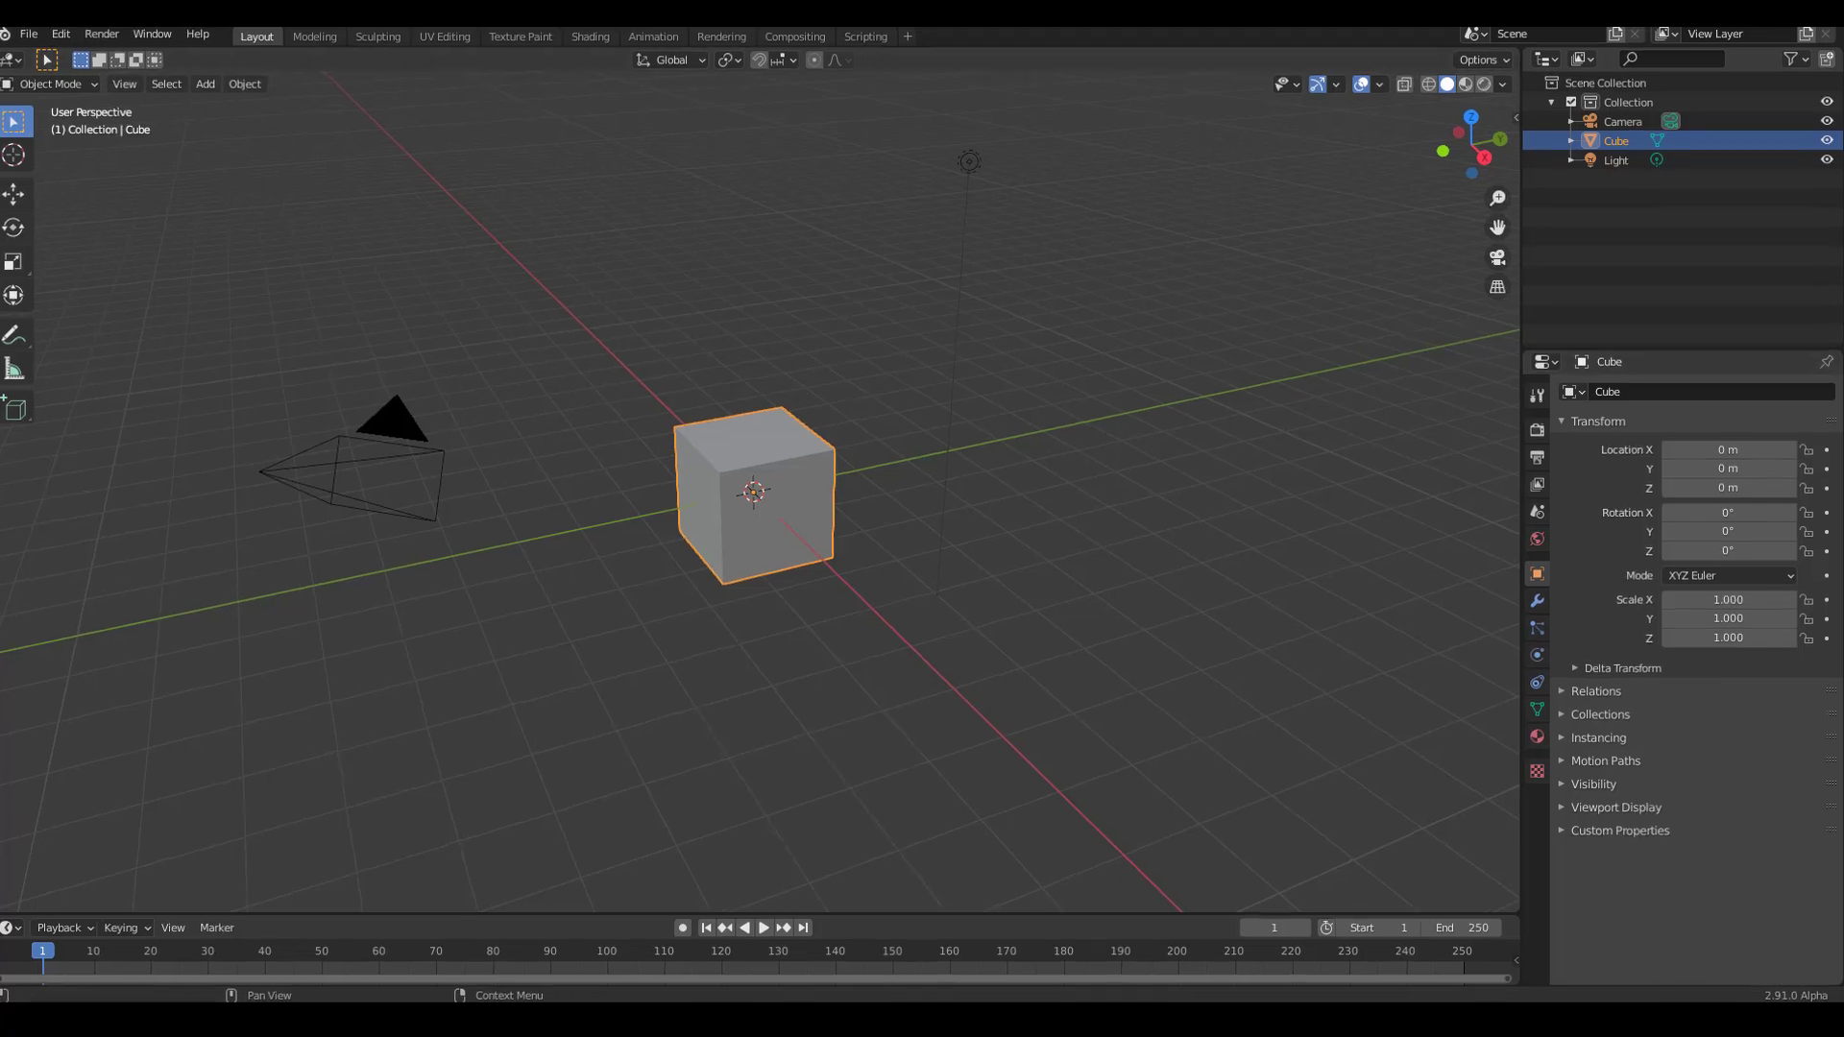
# Step: In Blender, show Video Memory in the status bar and check the remaining status bar display options
pyautogui.rightClick(1665, 995)
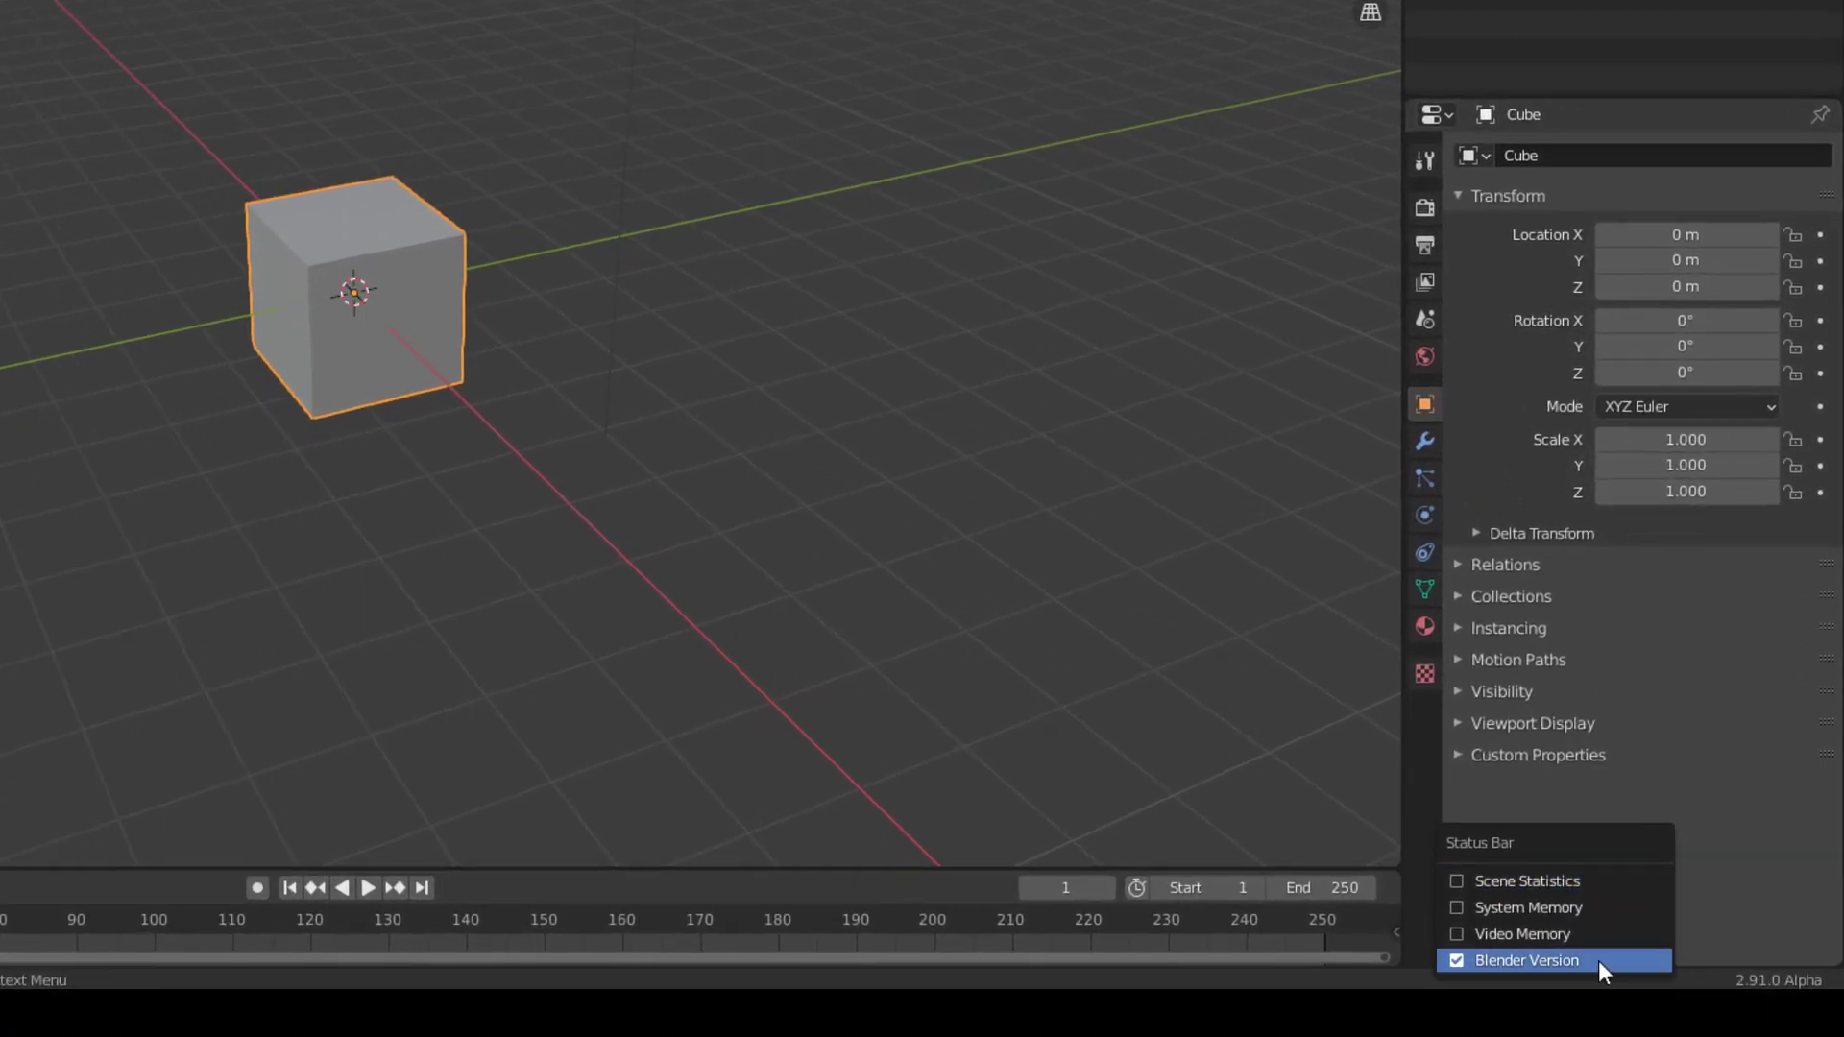
pyautogui.click(1495, 932)
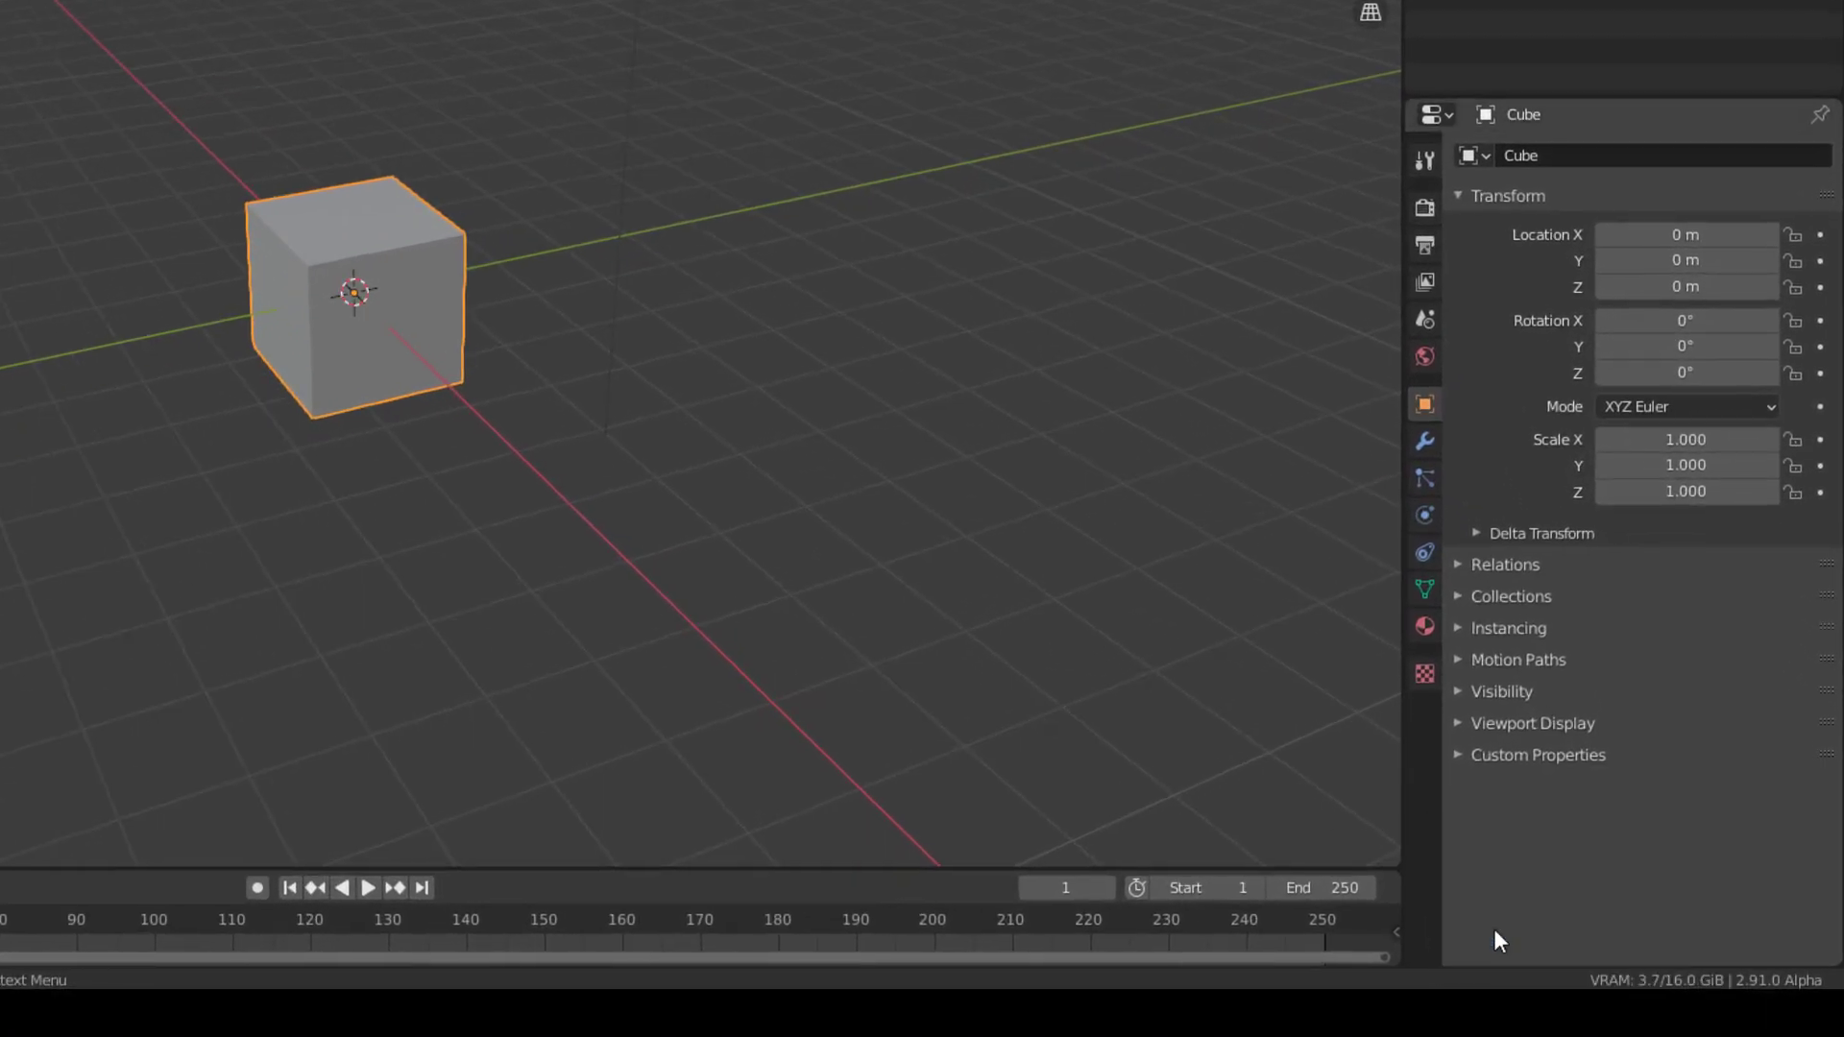
pyautogui.rightClick(1494, 929)
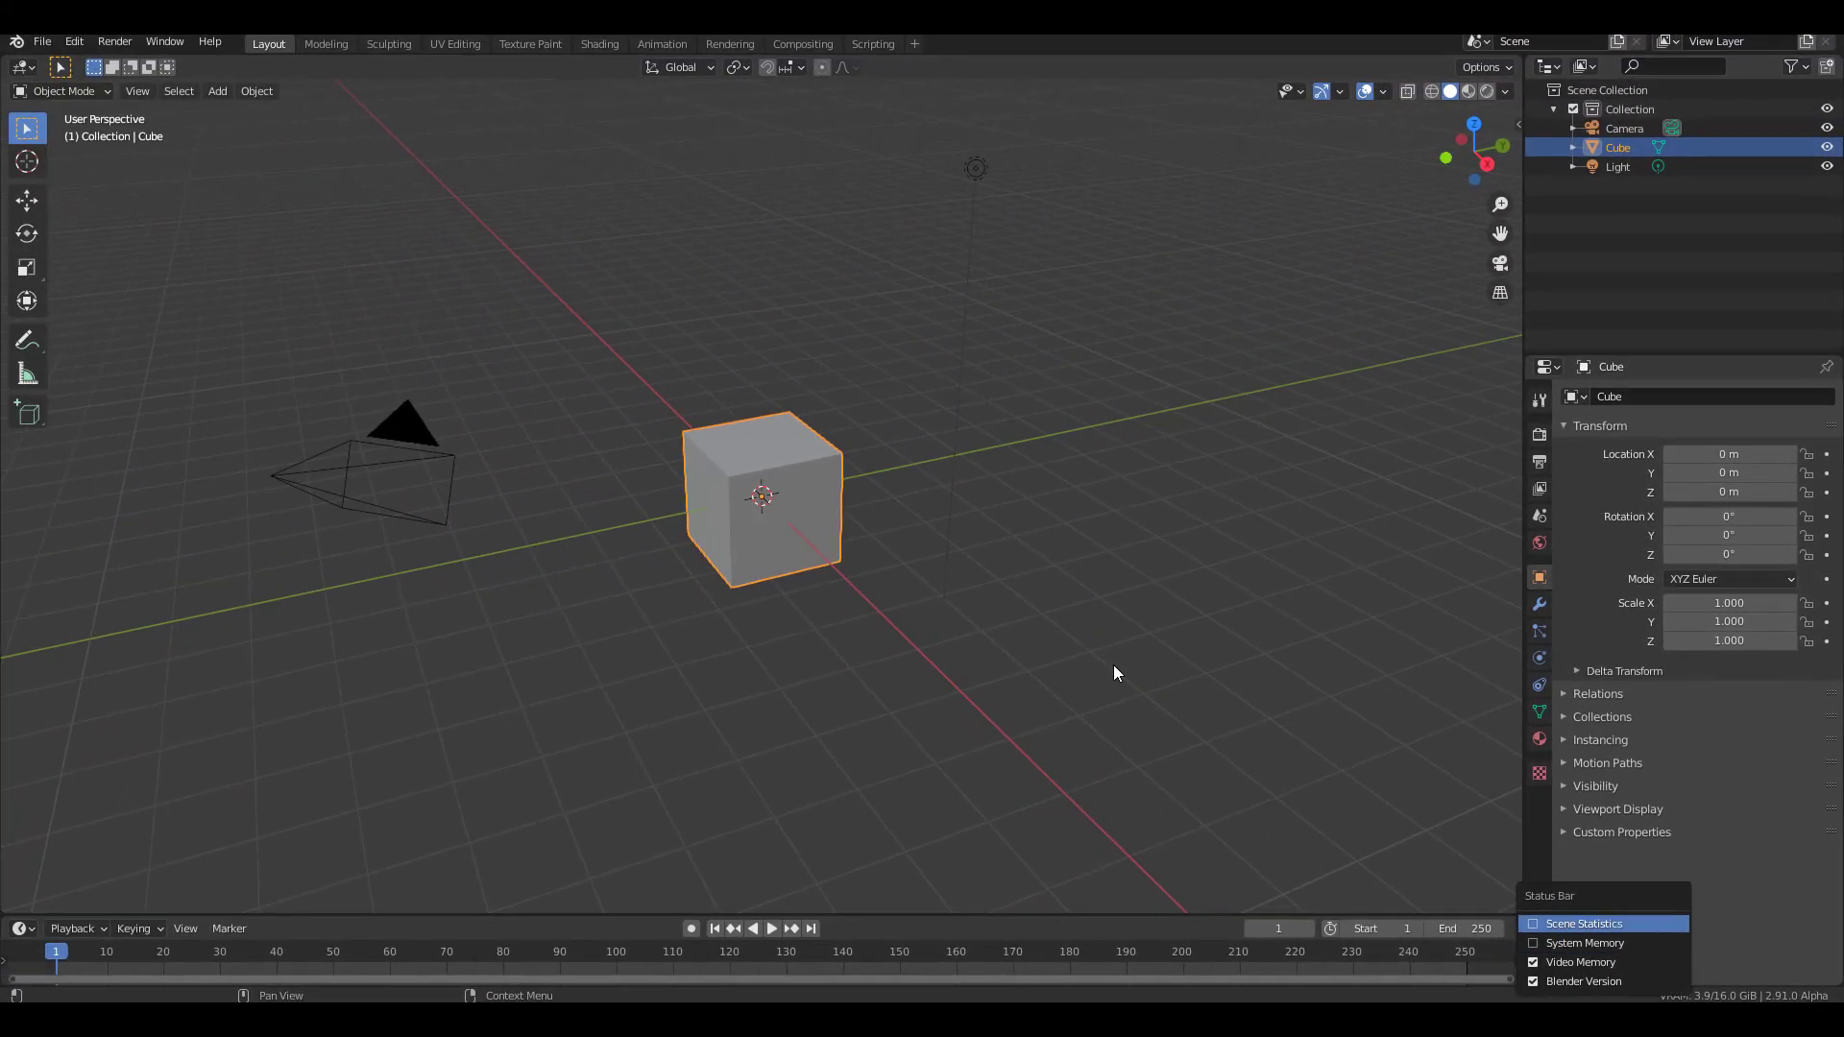
pyautogui.click(420, 281)
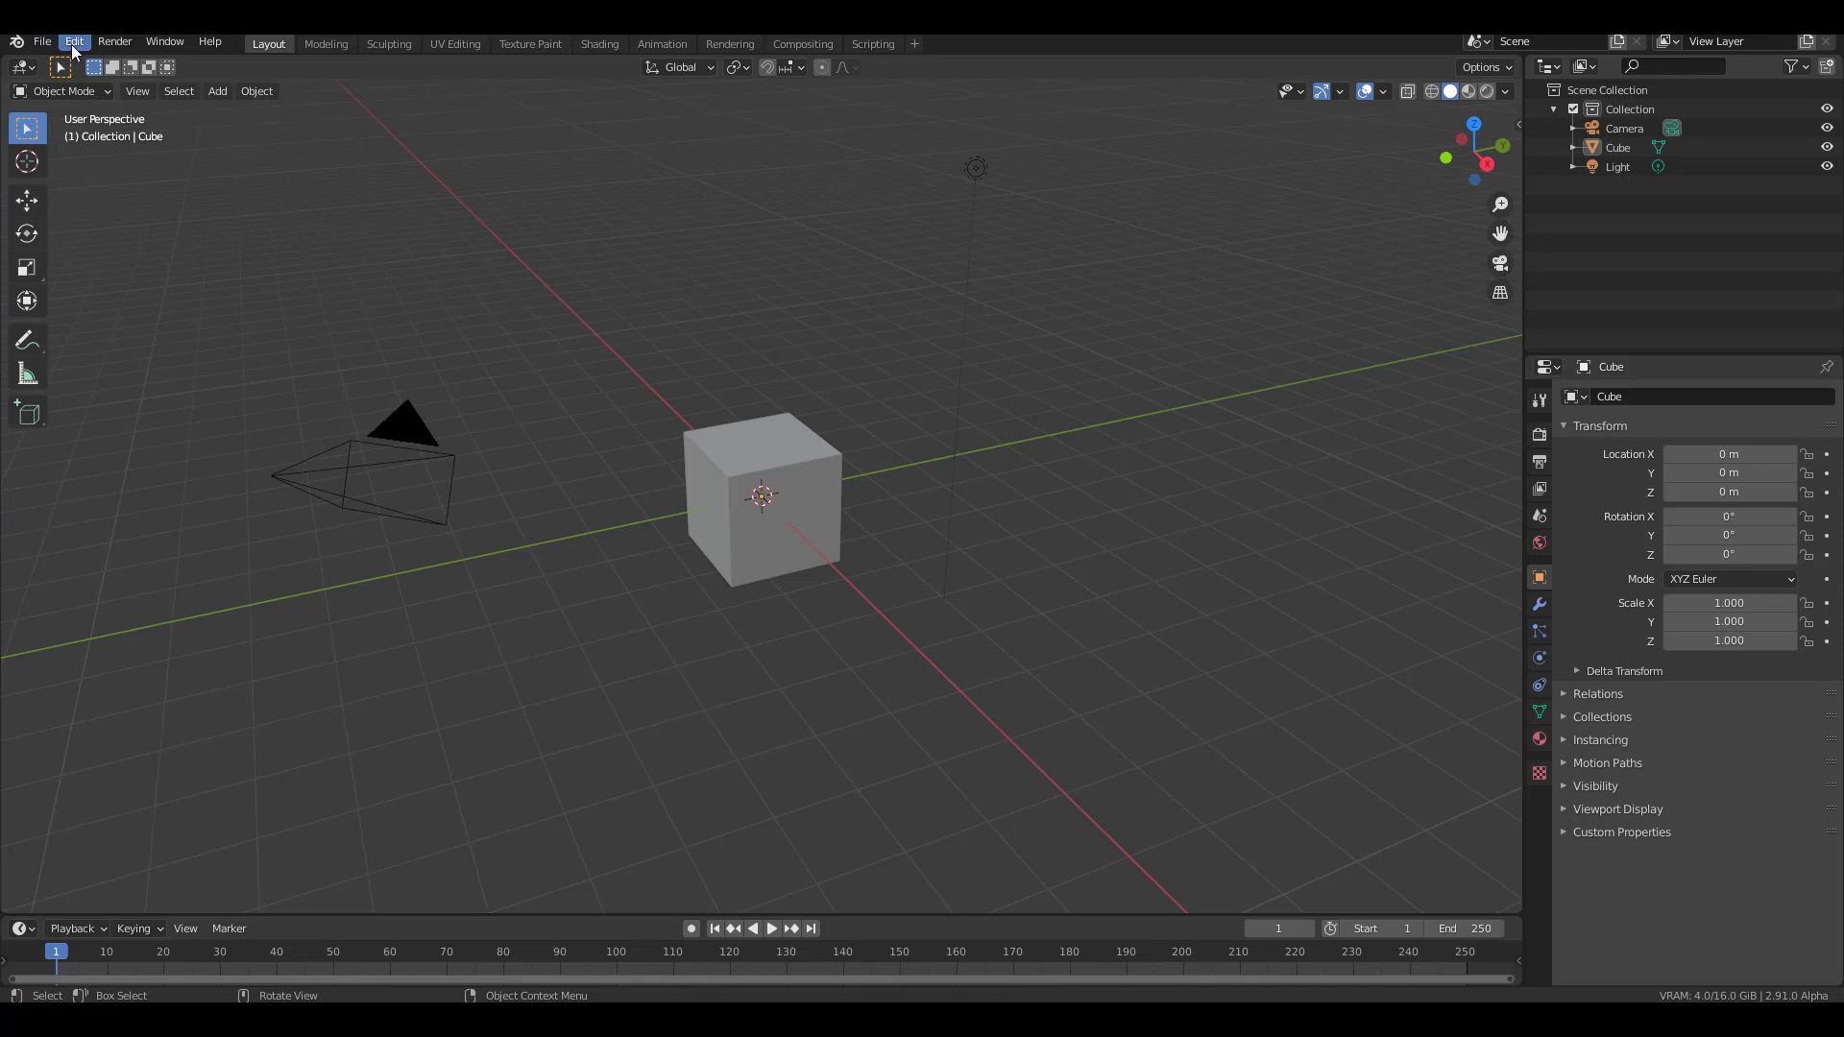
# Step: Enable Scene Statistics and System Memory for the status bar in the Interface preferences
pyautogui.click(71, 43)
pyautogui.click(154, 329)
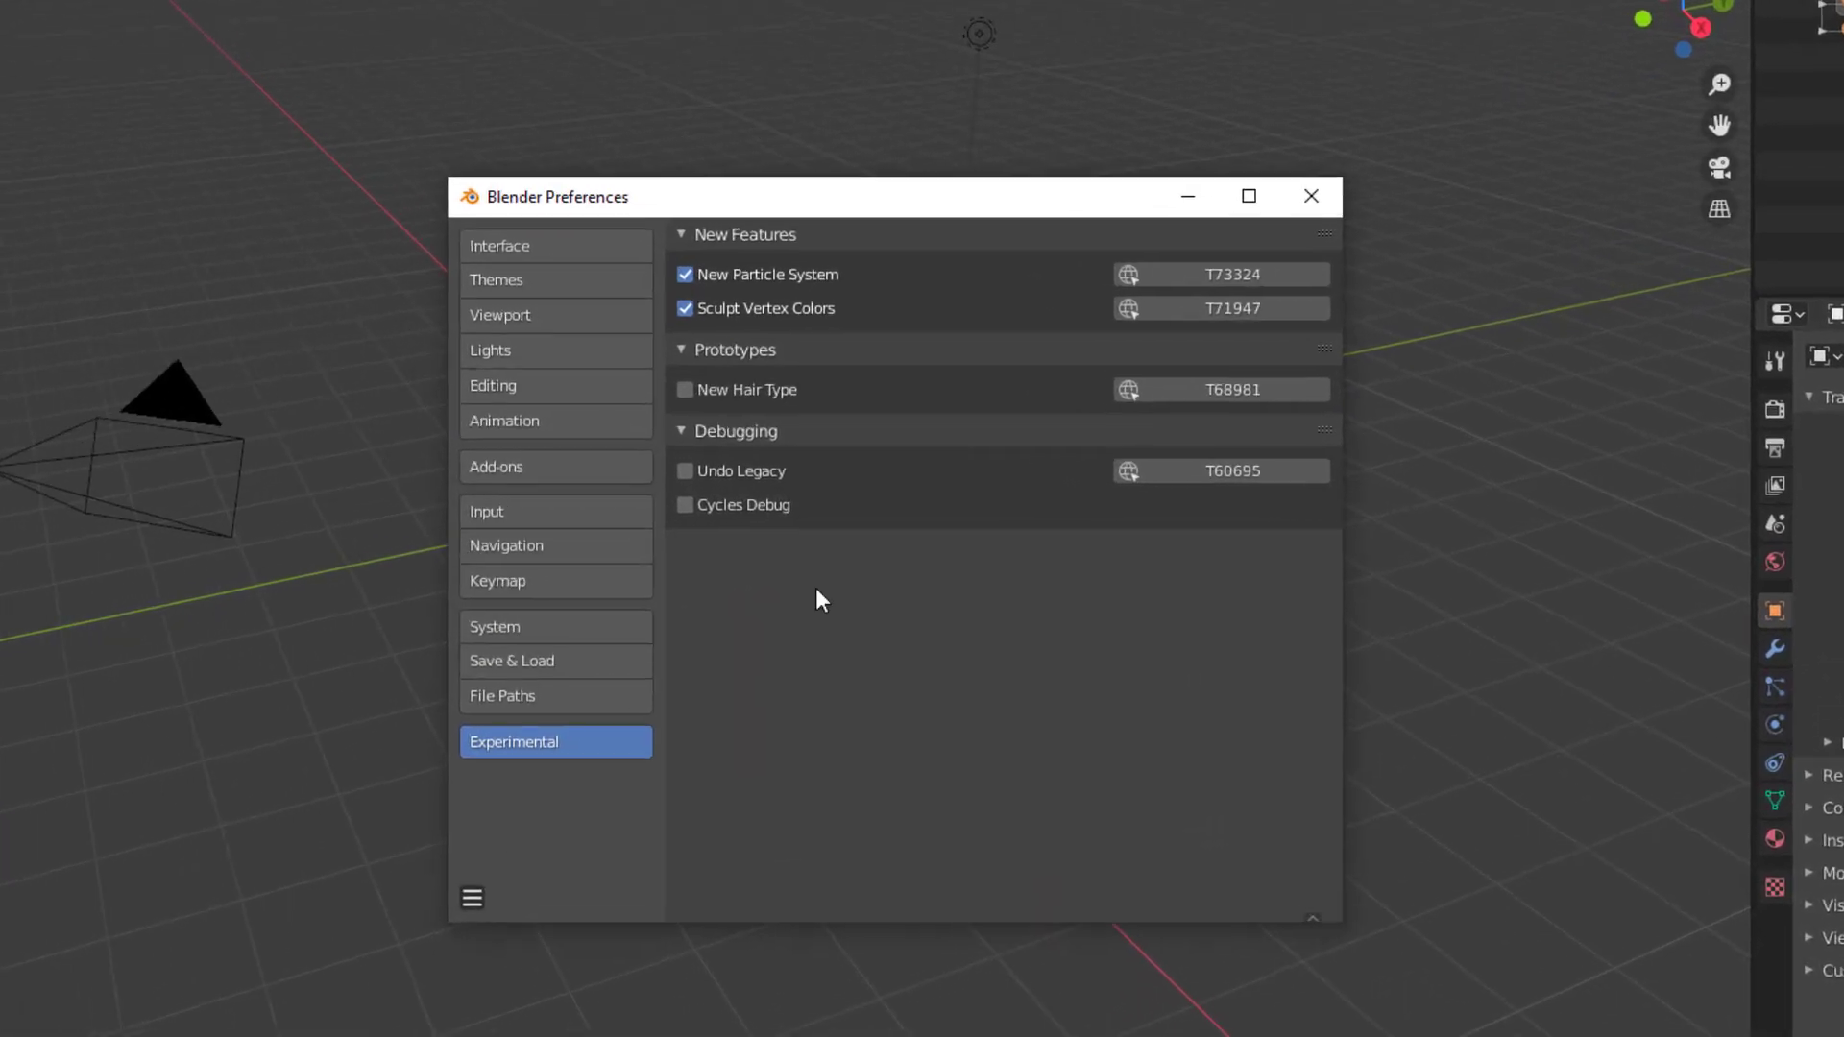
pyautogui.click(498, 240)
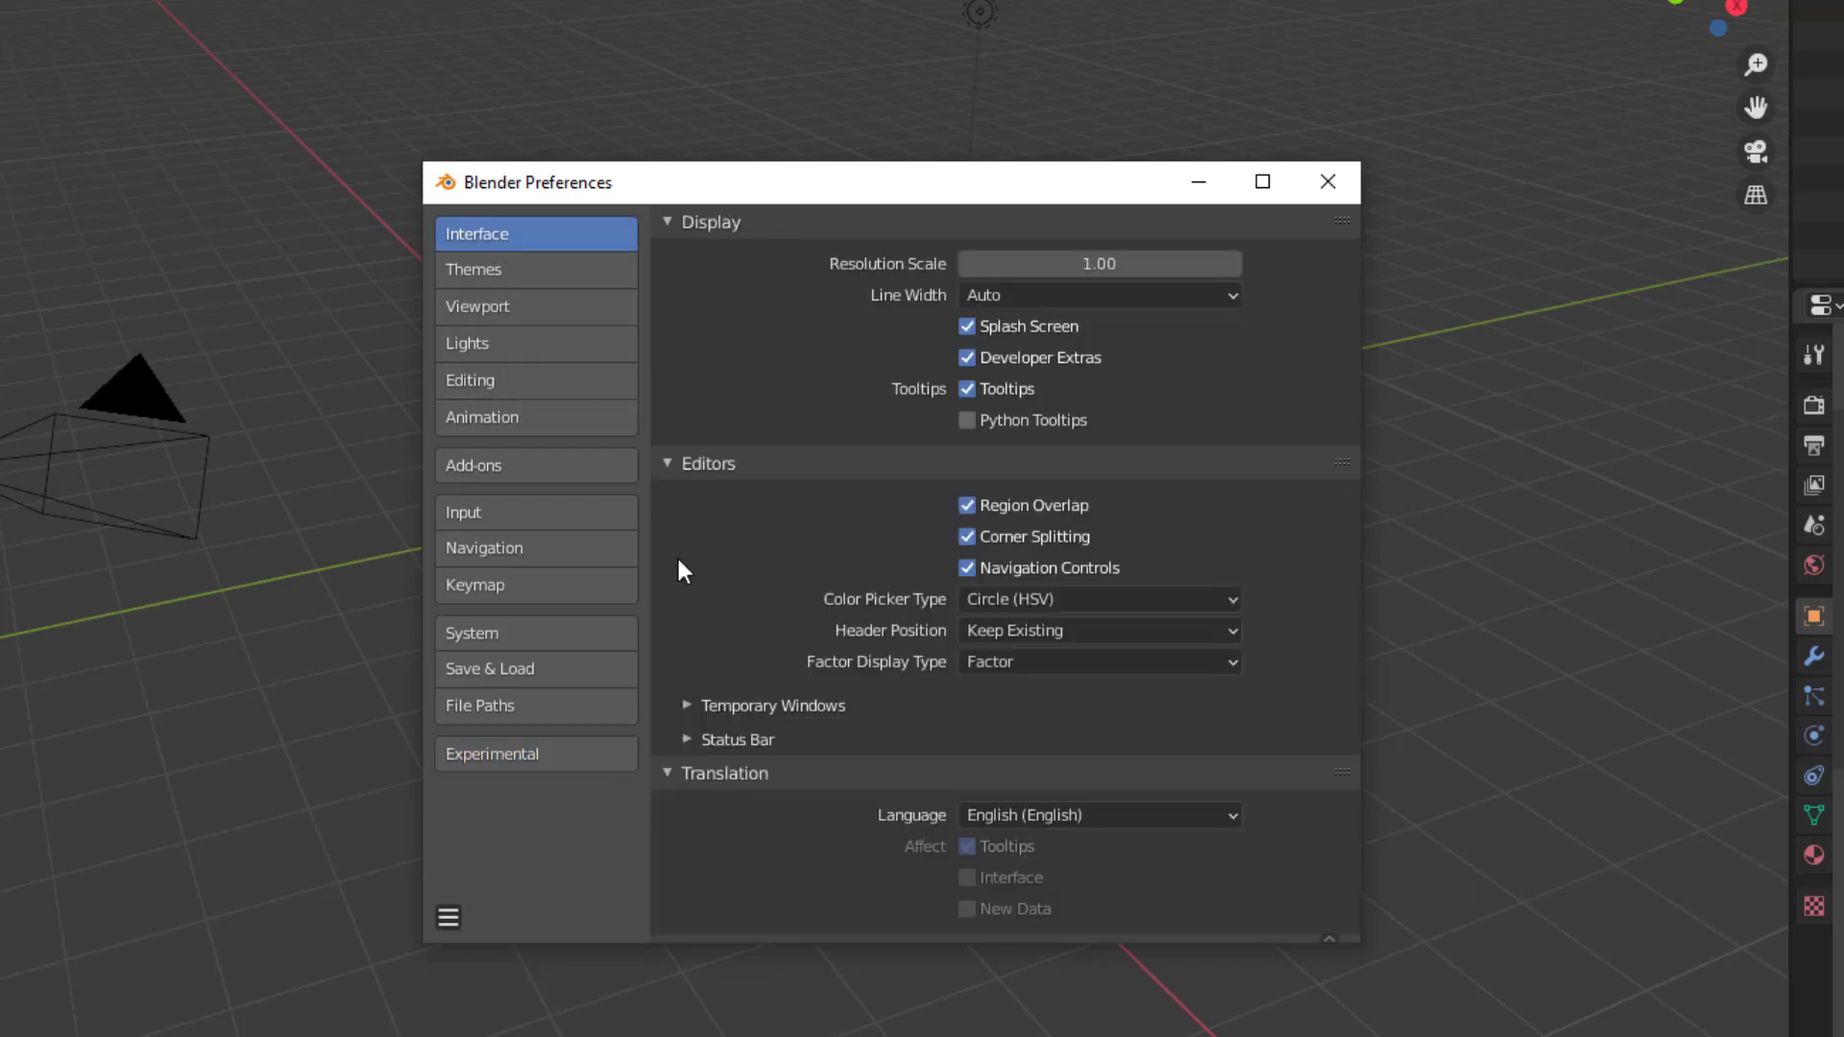
pyautogui.click(688, 740)
pyautogui.scroll(-3, 749, 663)
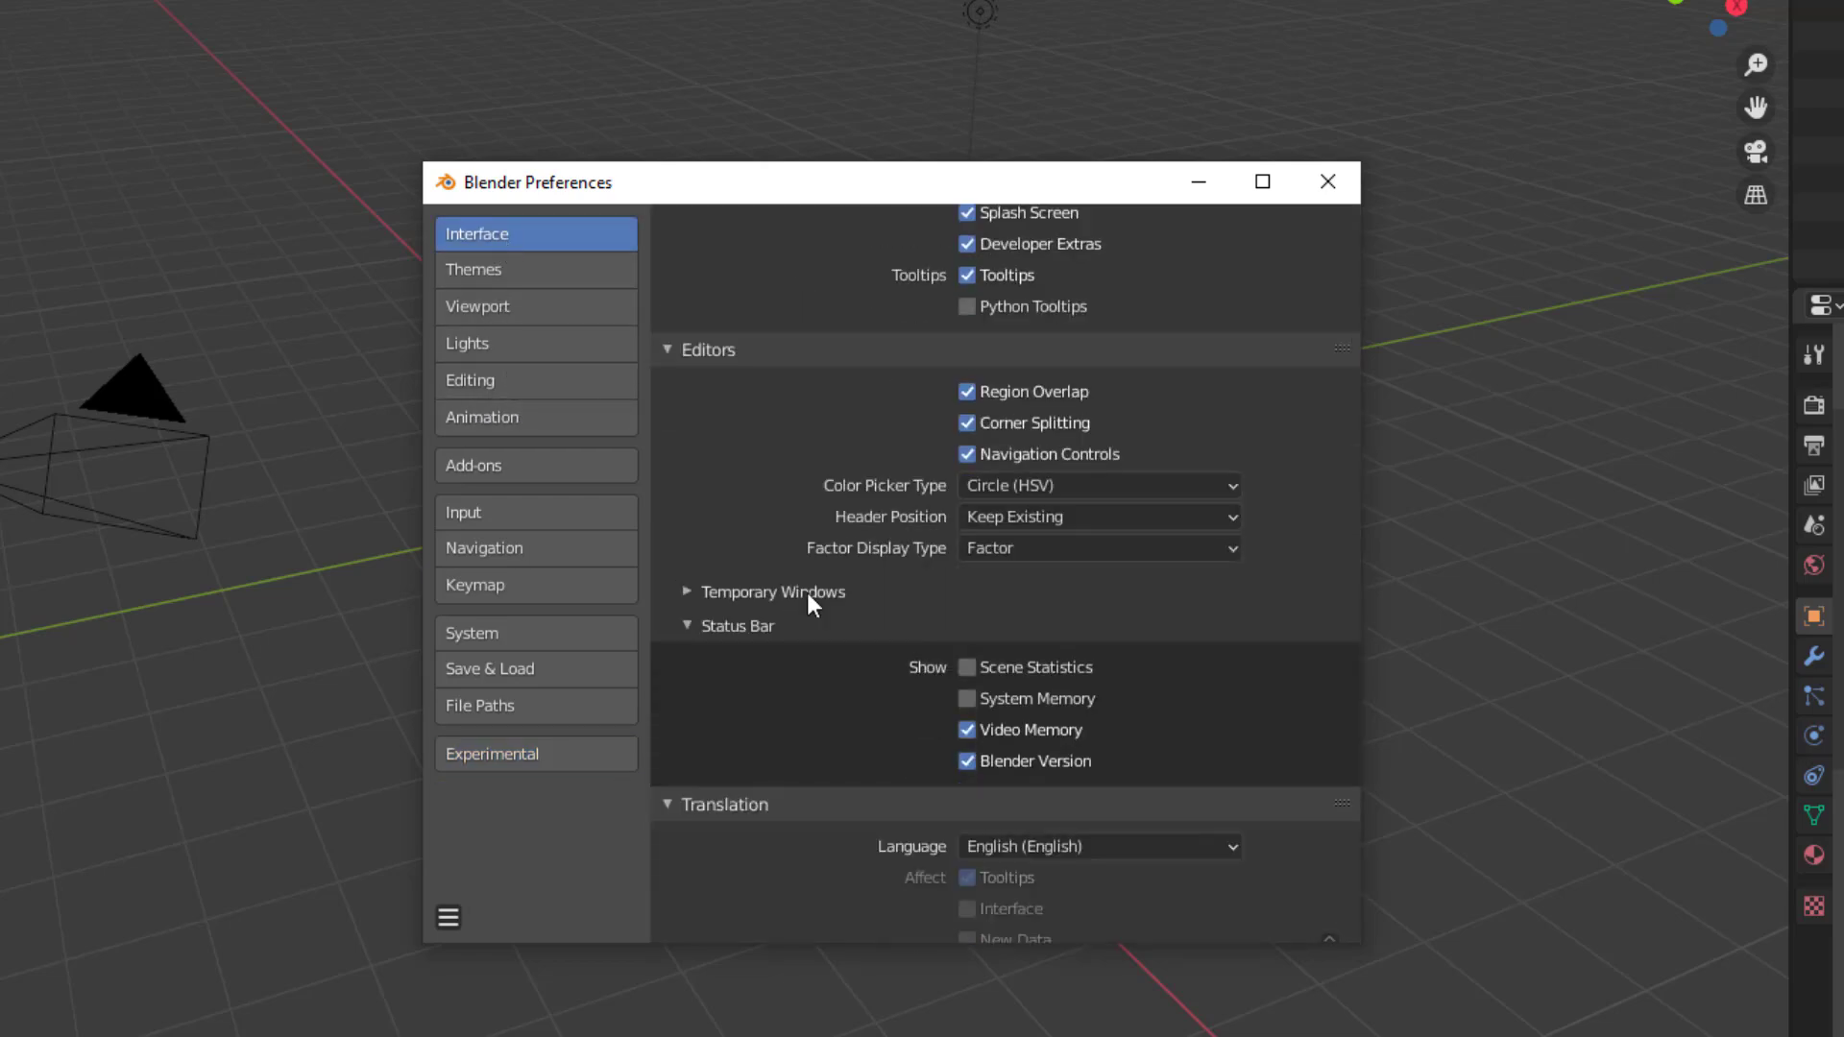
pyautogui.click(1038, 664)
pyautogui.click(1043, 695)
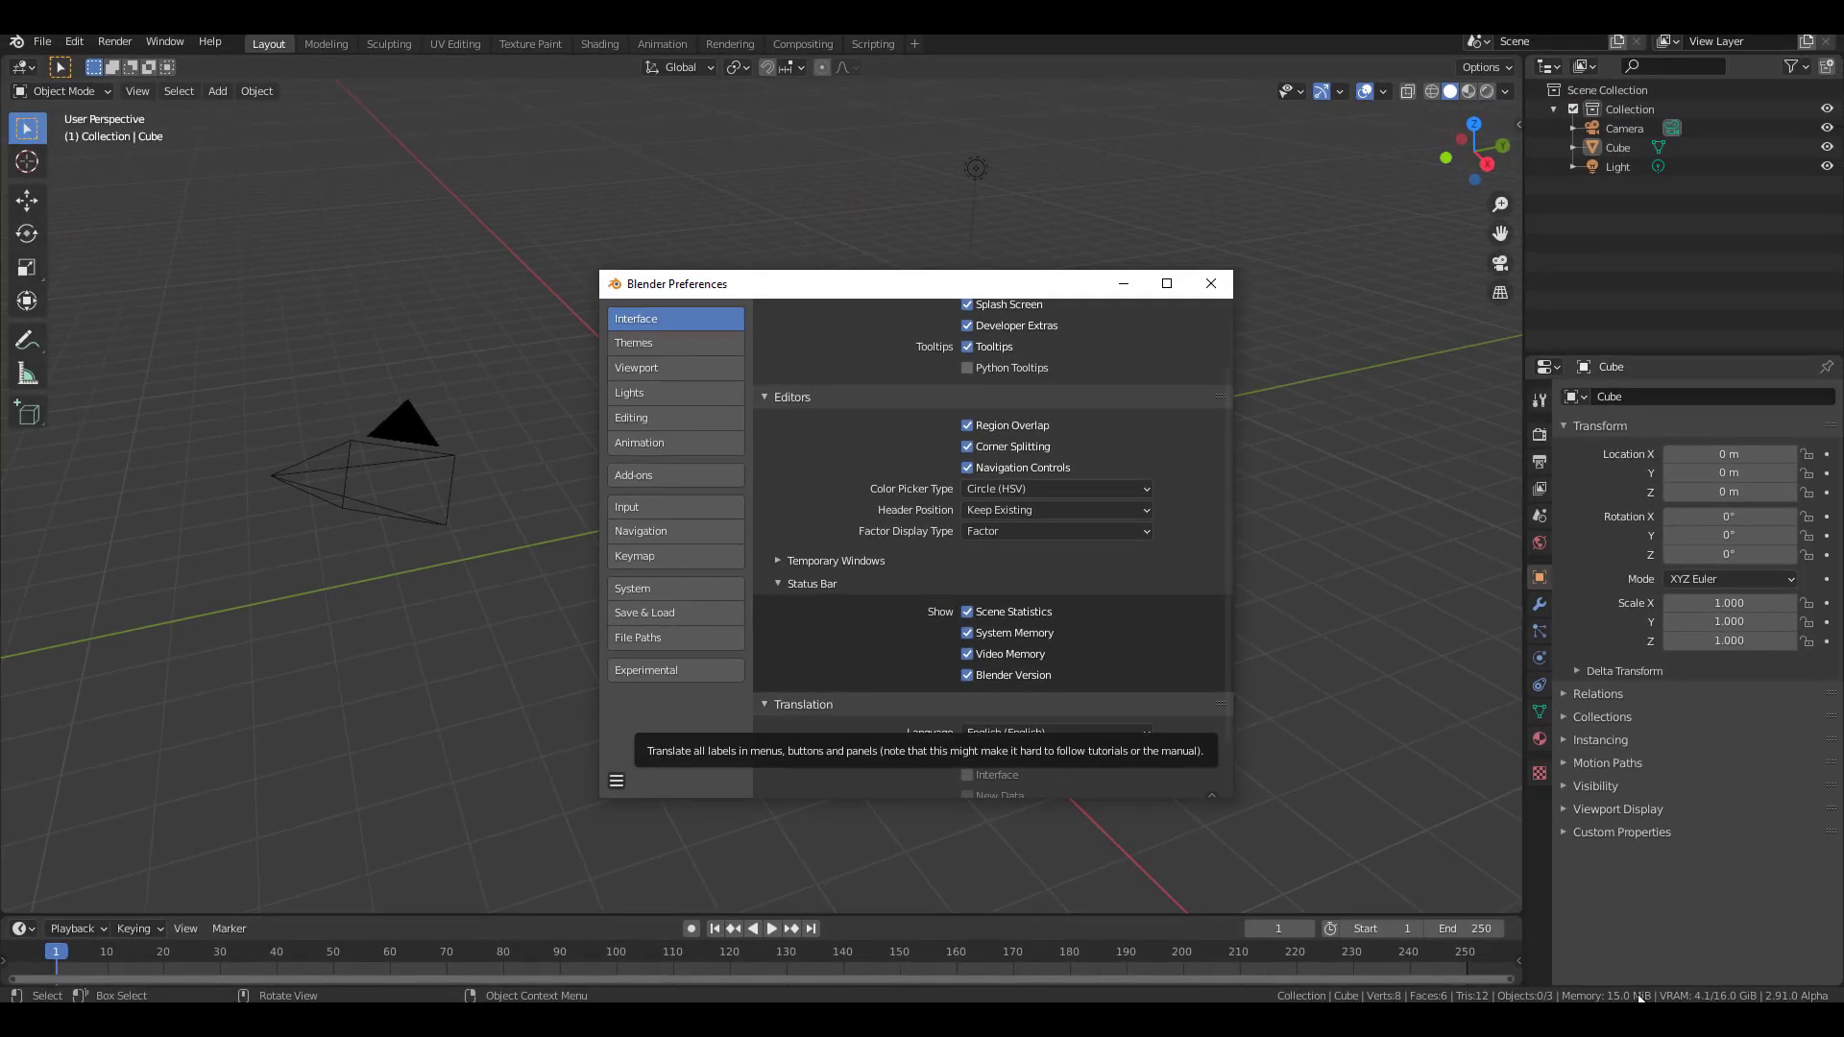
# Step: Turn Scene Statistics, System Memory and Video Memory off for the status bar and switch all three back on
pyautogui.click(967, 614)
pyautogui.click(968, 633)
pyautogui.click(968, 654)
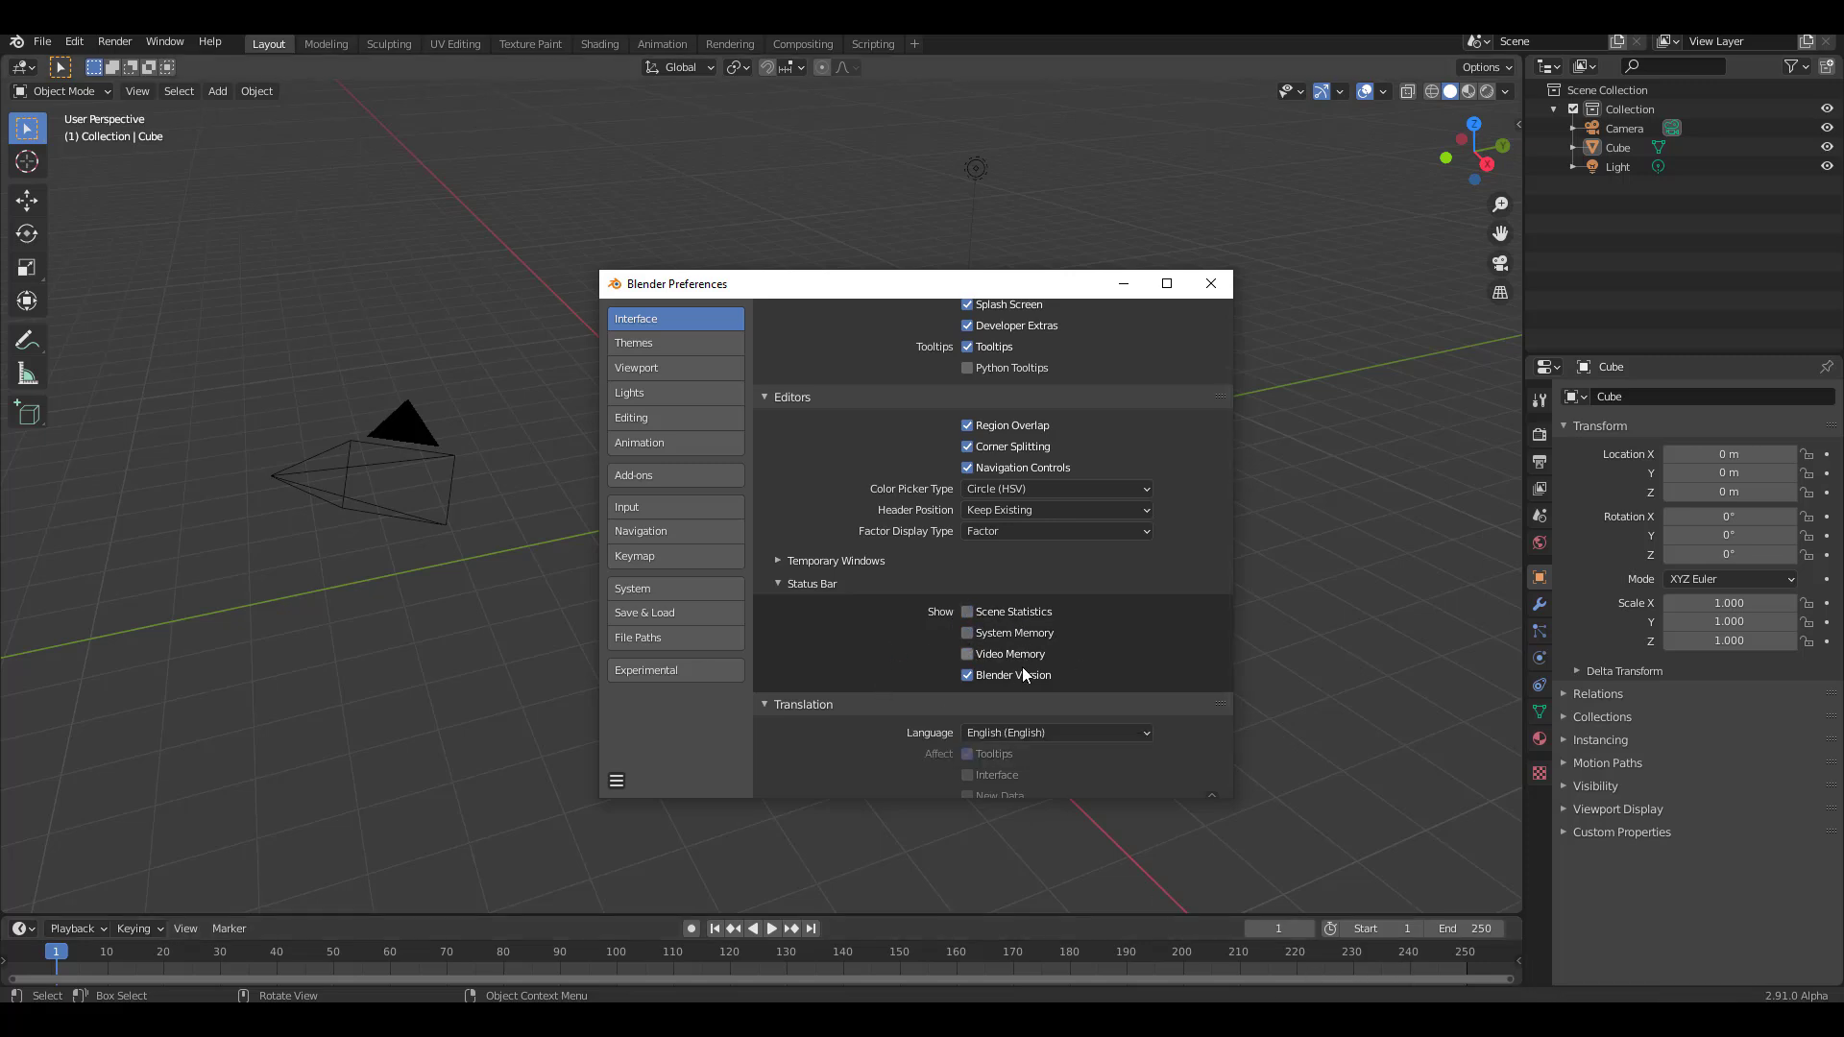
pyautogui.moveTo(972, 654); pyautogui.dragTo(968, 615)
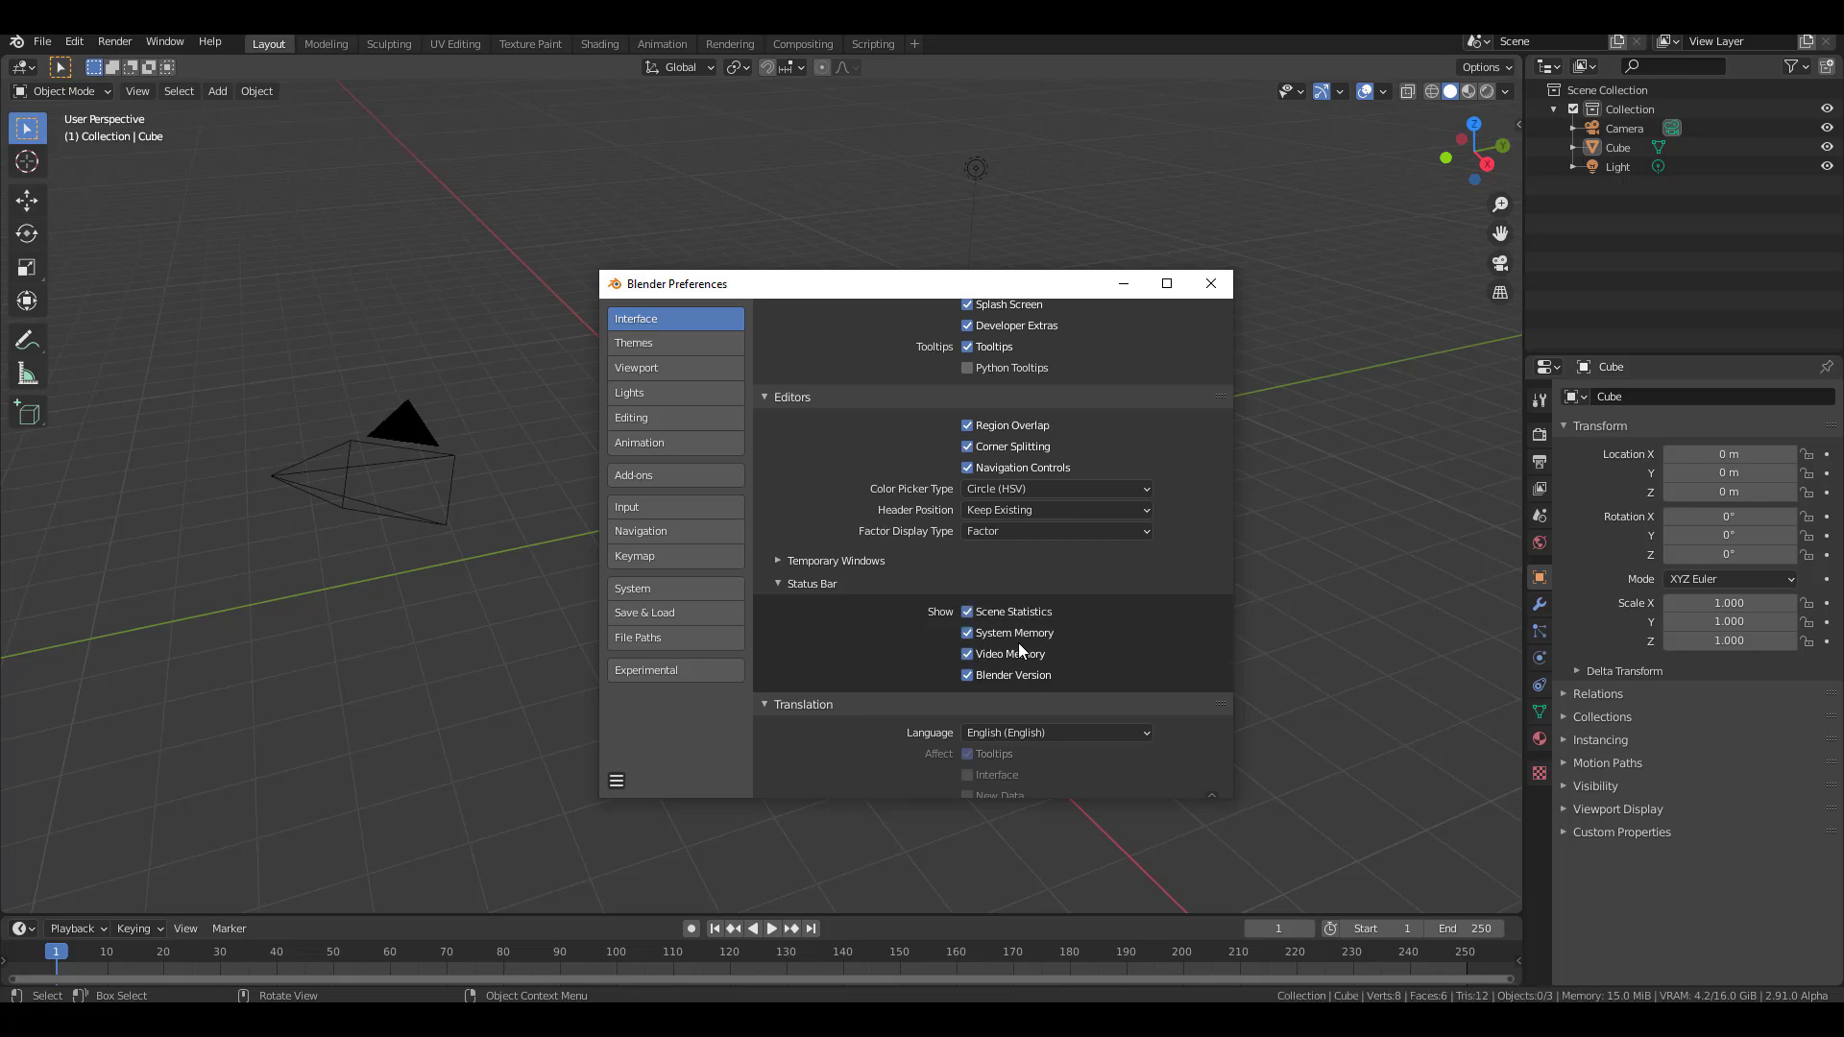
# Step: Disable Scene Statistics, System Memory and Video Memory for the status bar, collapse its section and close the preferences
pyautogui.click(968, 612)
pyautogui.click(967, 634)
pyautogui.click(968, 654)
pyautogui.click(1041, 582)
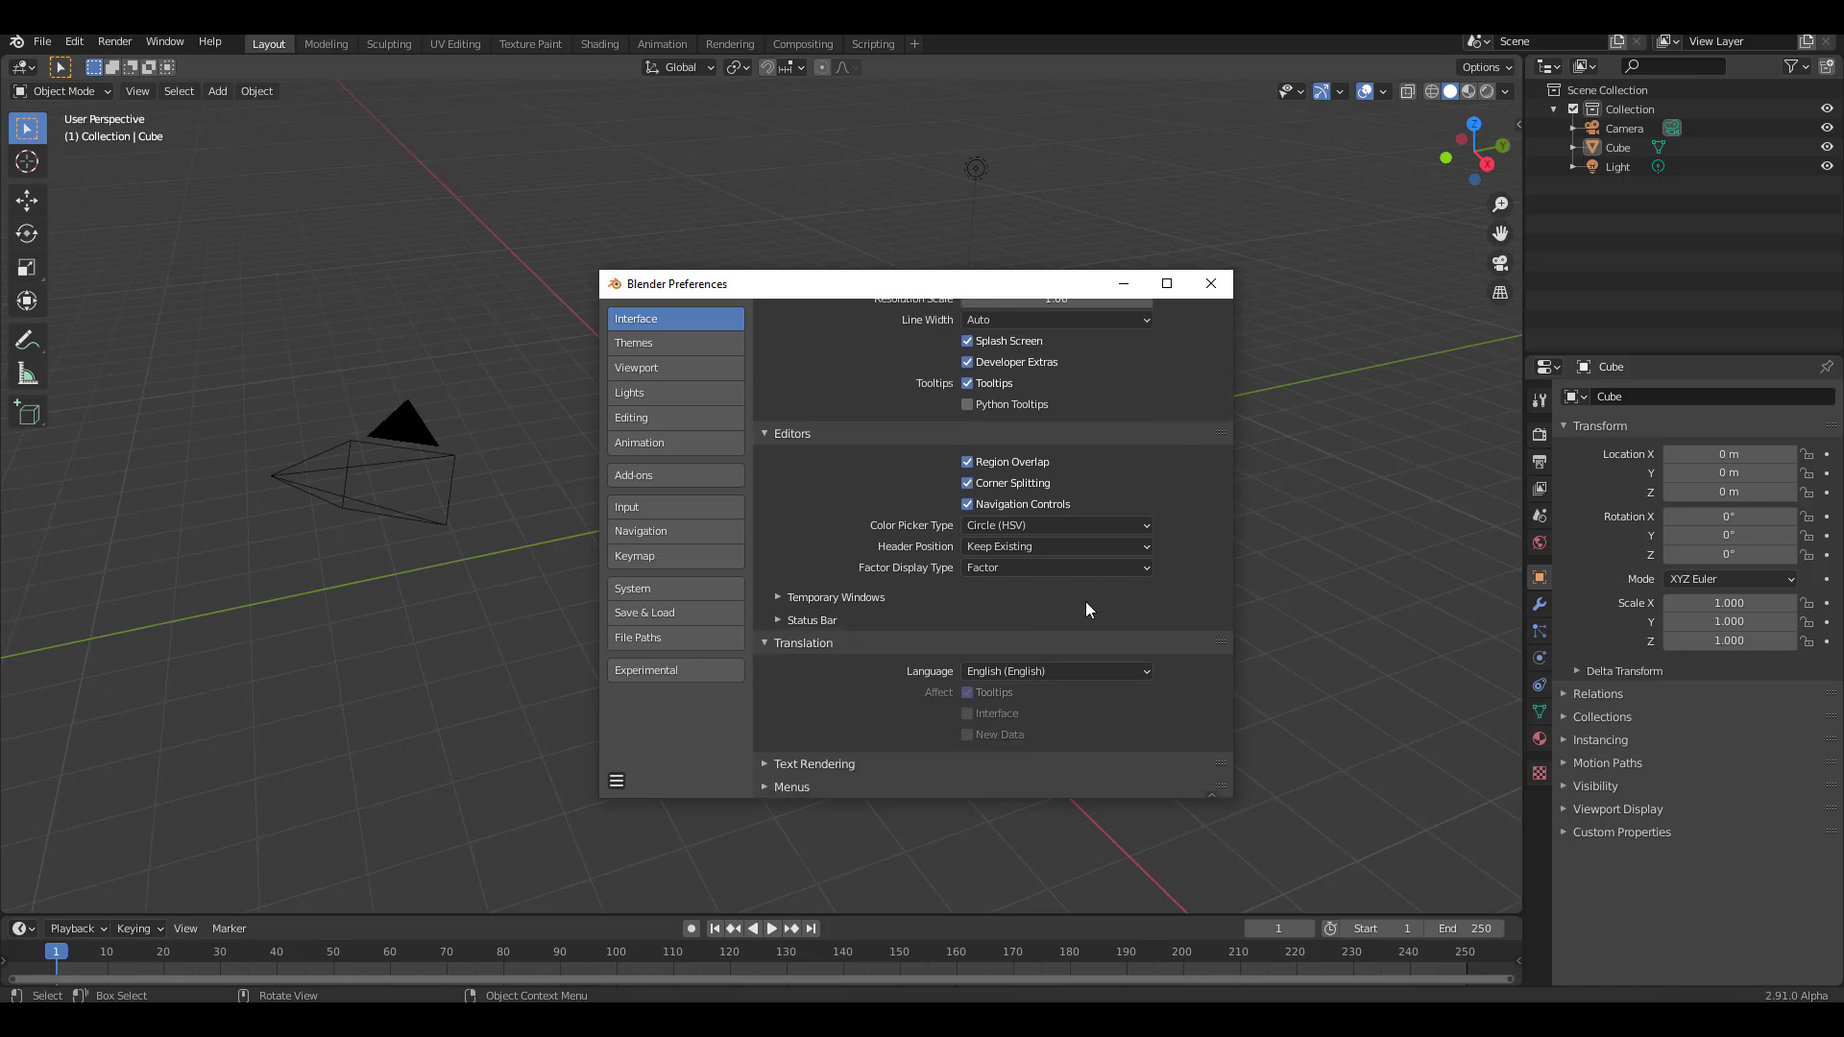
pyautogui.click(1224, 286)
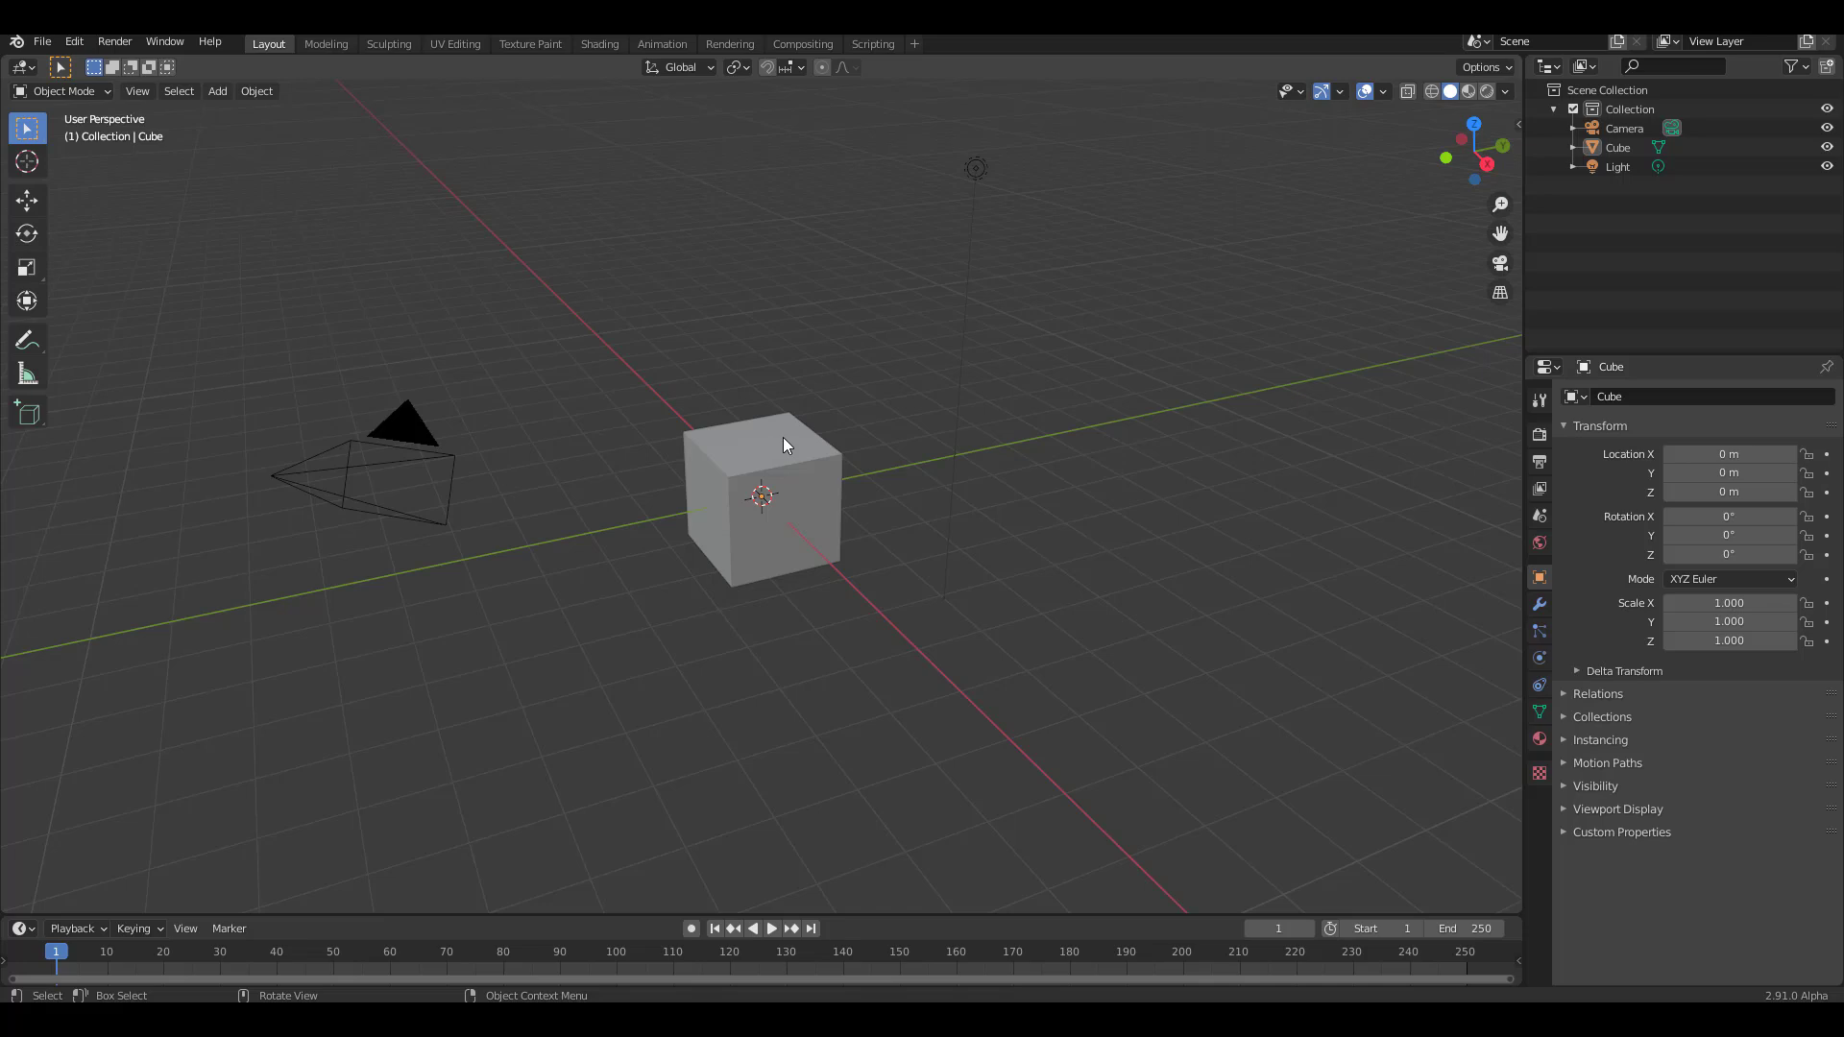
# Step: Select the default cube and delete it from the scene
pyautogui.scroll(4, 781, 436)
pyautogui.moveTo(766, 432); pyautogui.dragTo(841, 416, button='middle')
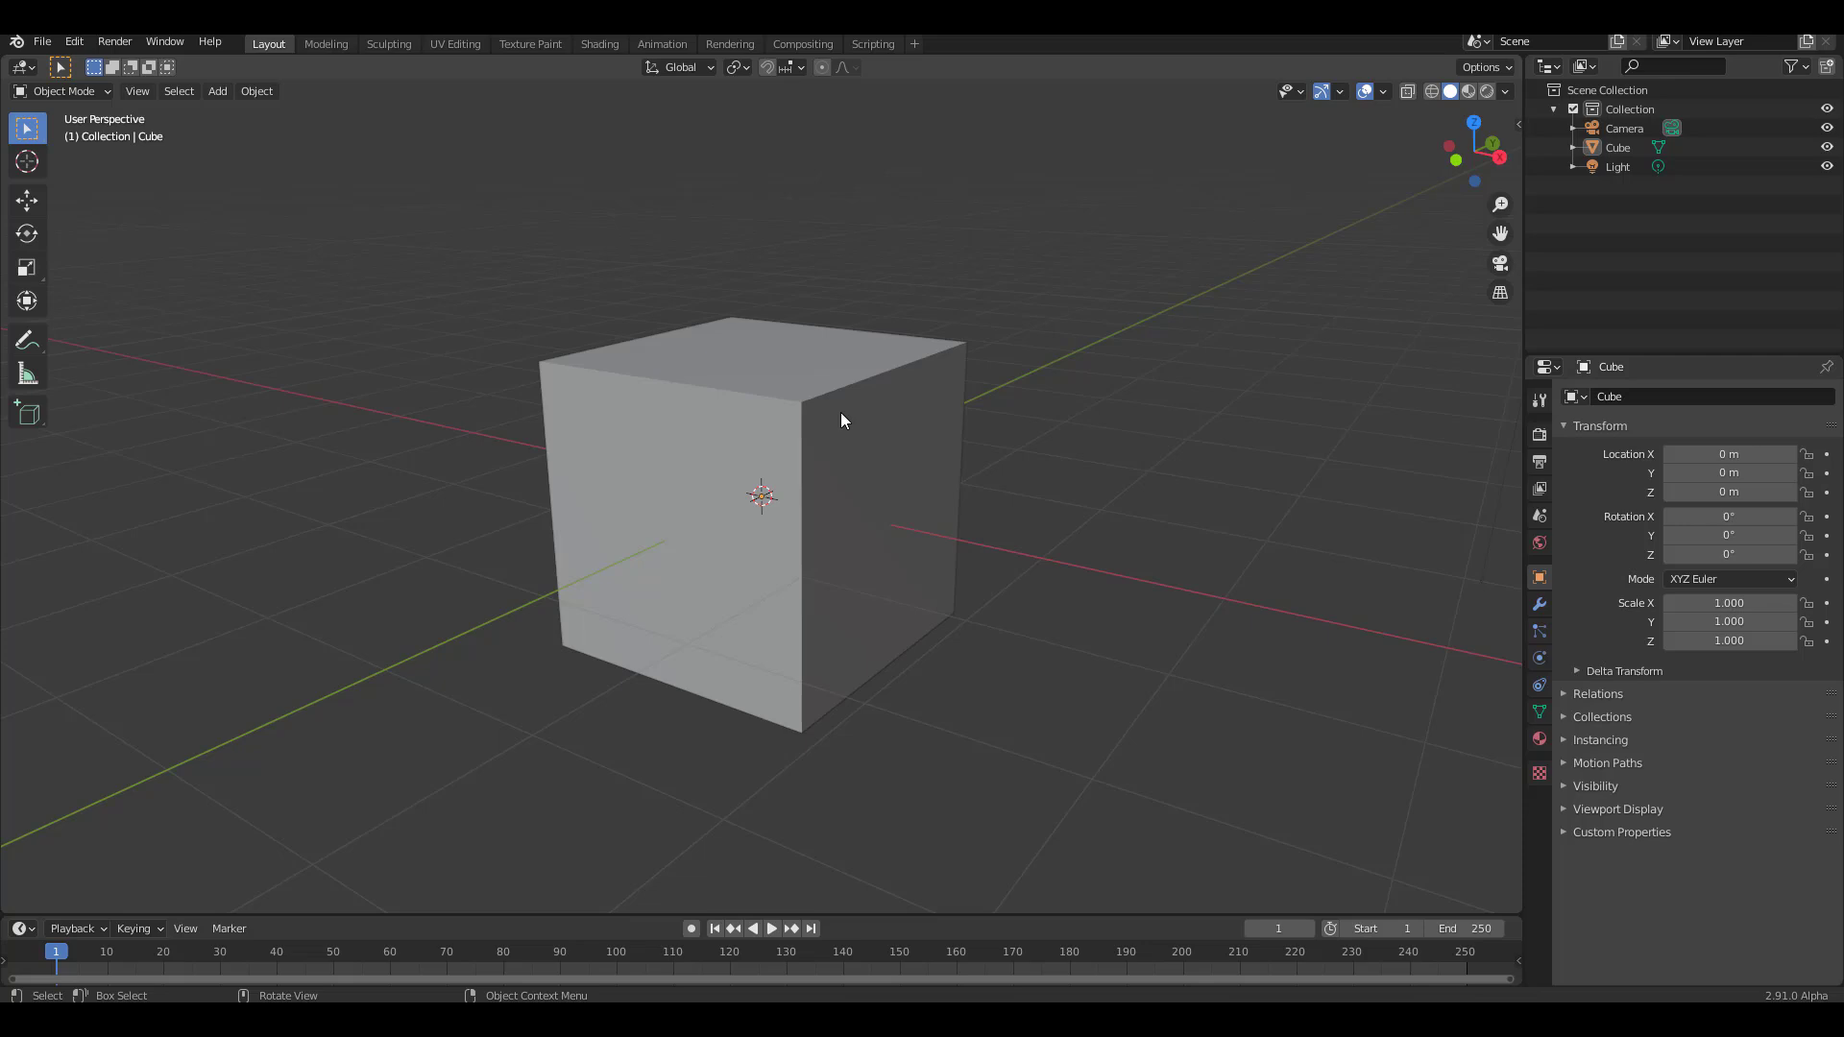
pyautogui.click(841, 421)
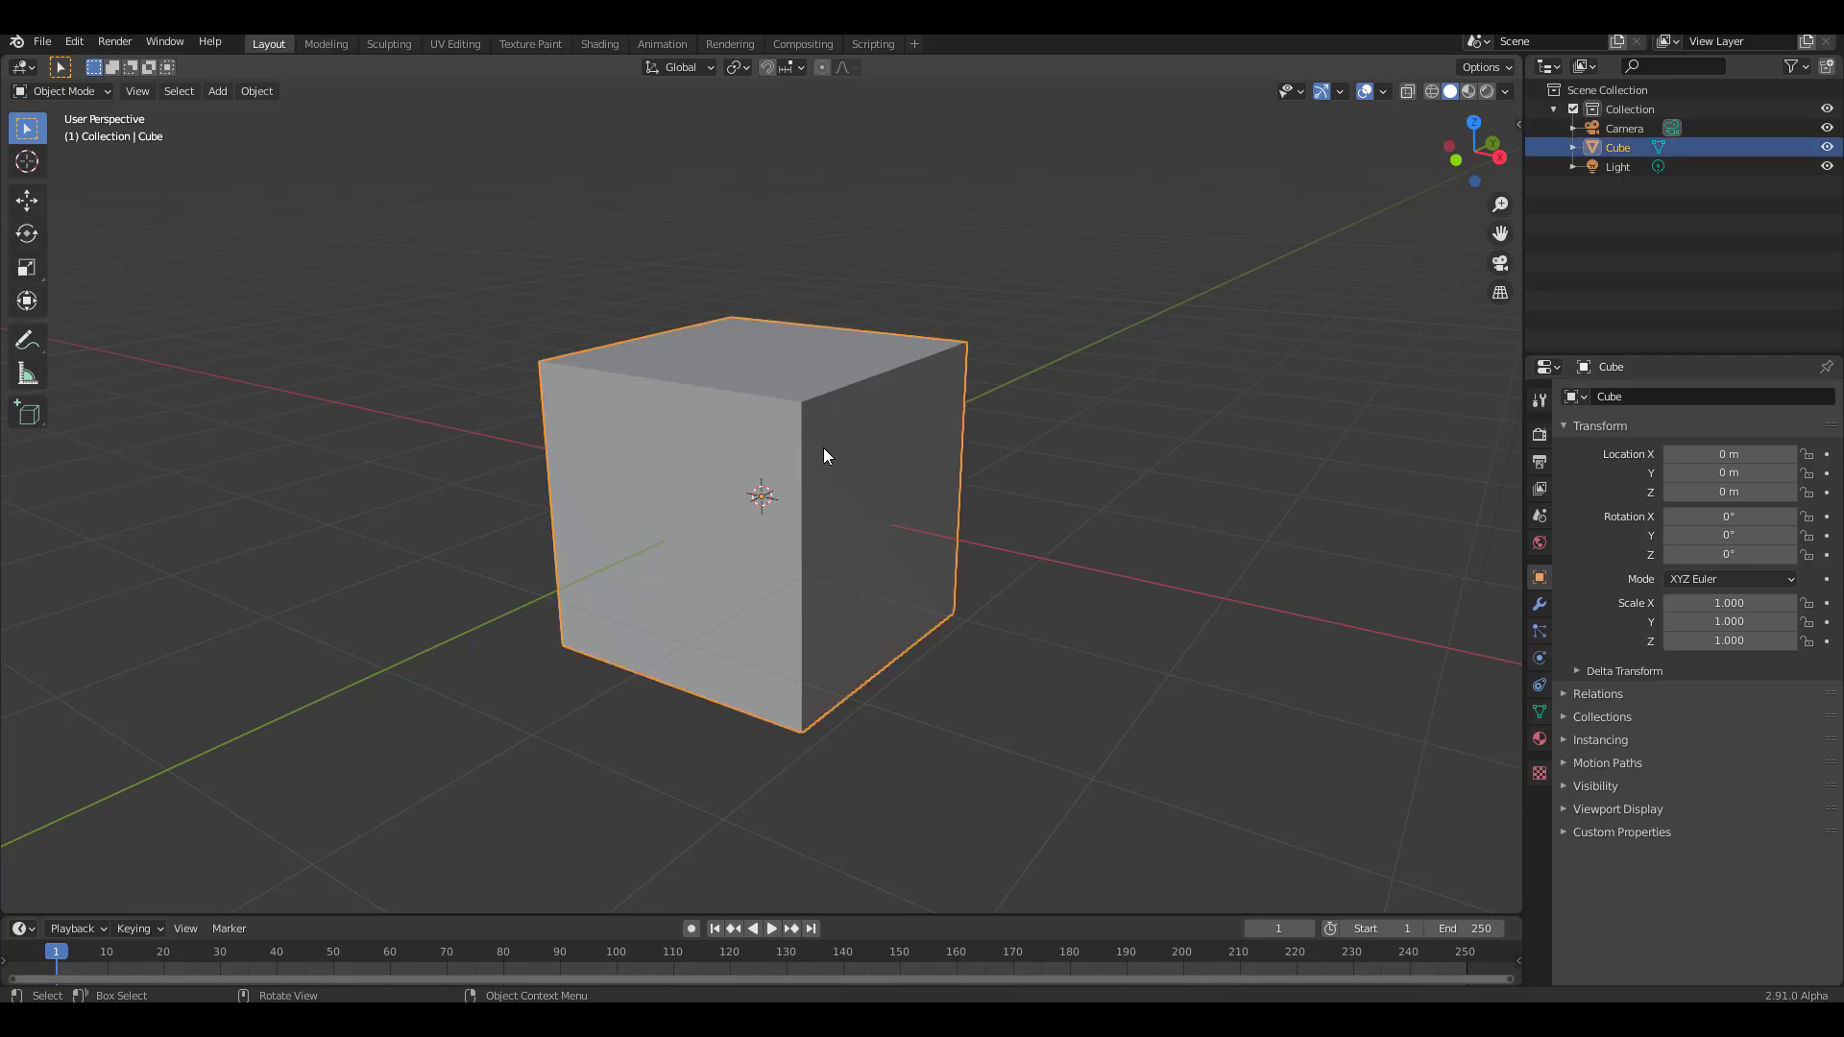
pyautogui.click(1020, 448)
pyautogui.click(867, 422)
pyautogui.press('Delete')
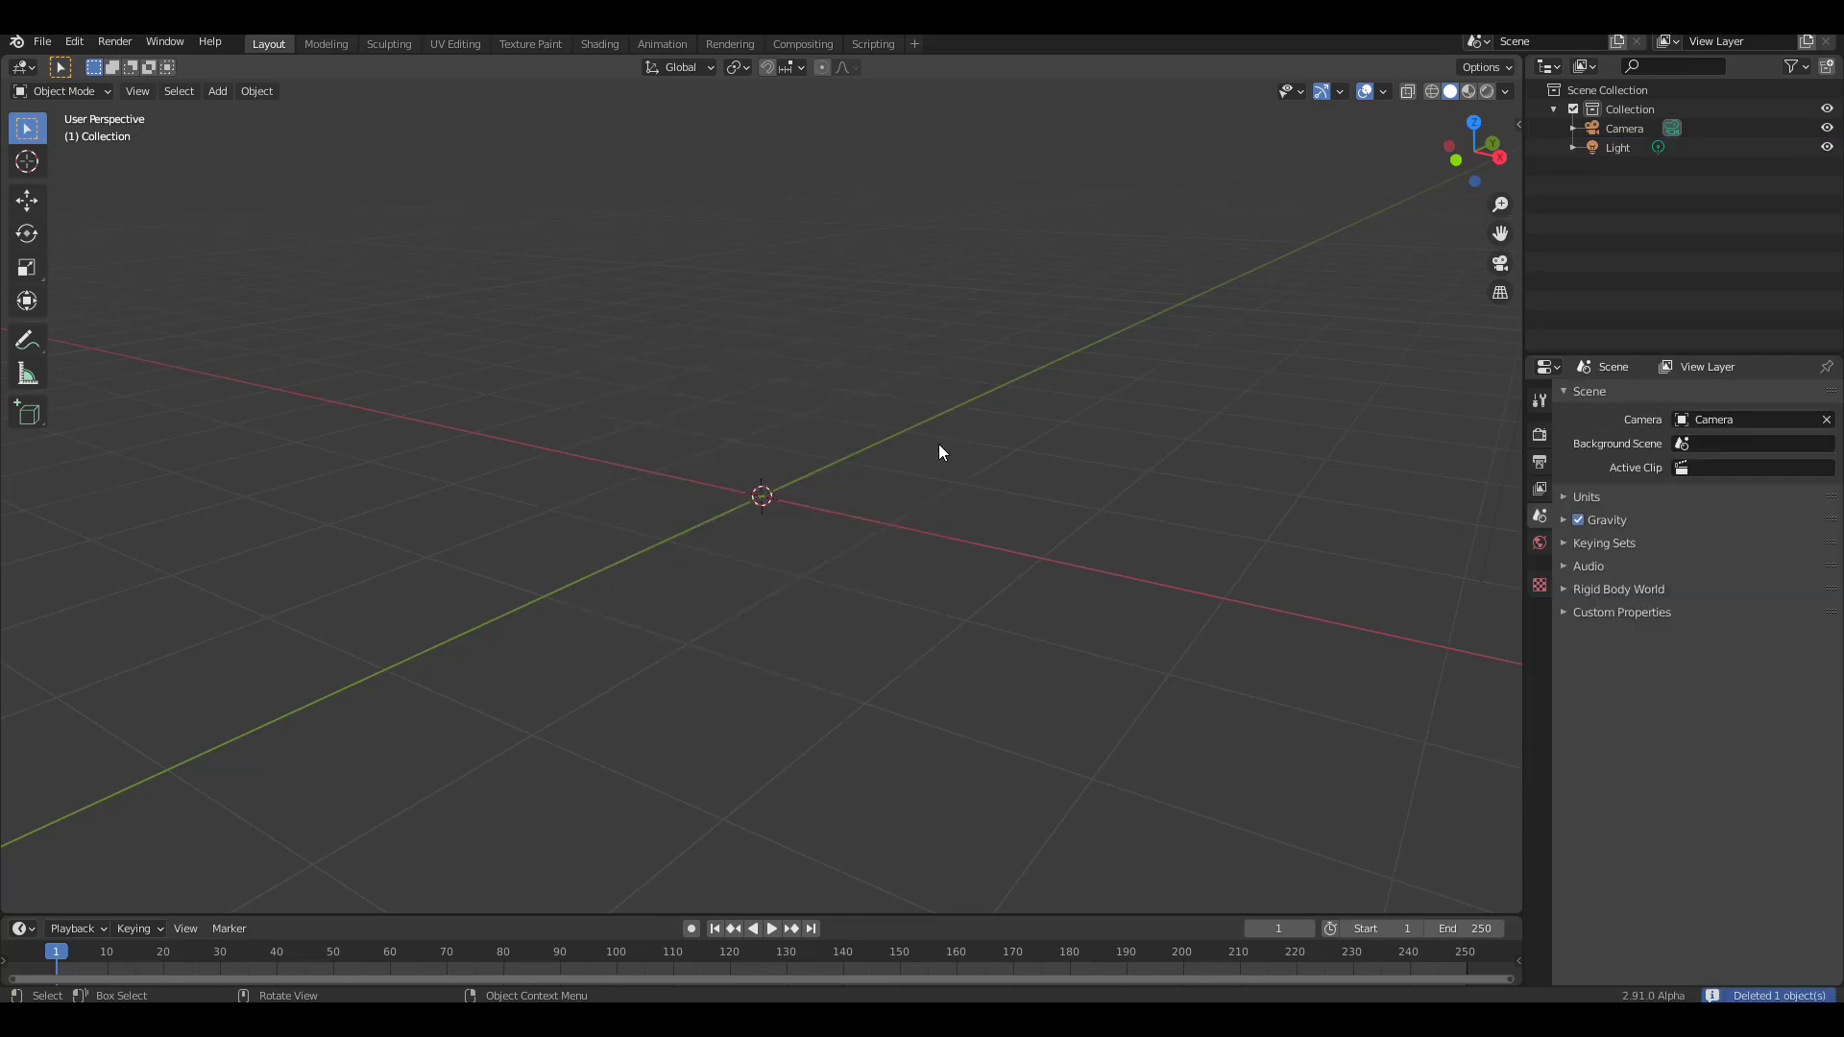
# Step: Add a mesh grid at the world origin and scale it up uniformly to about 3.59
pyautogui.moveTo(936, 481); pyautogui.dragTo(860, 467, button='middle')
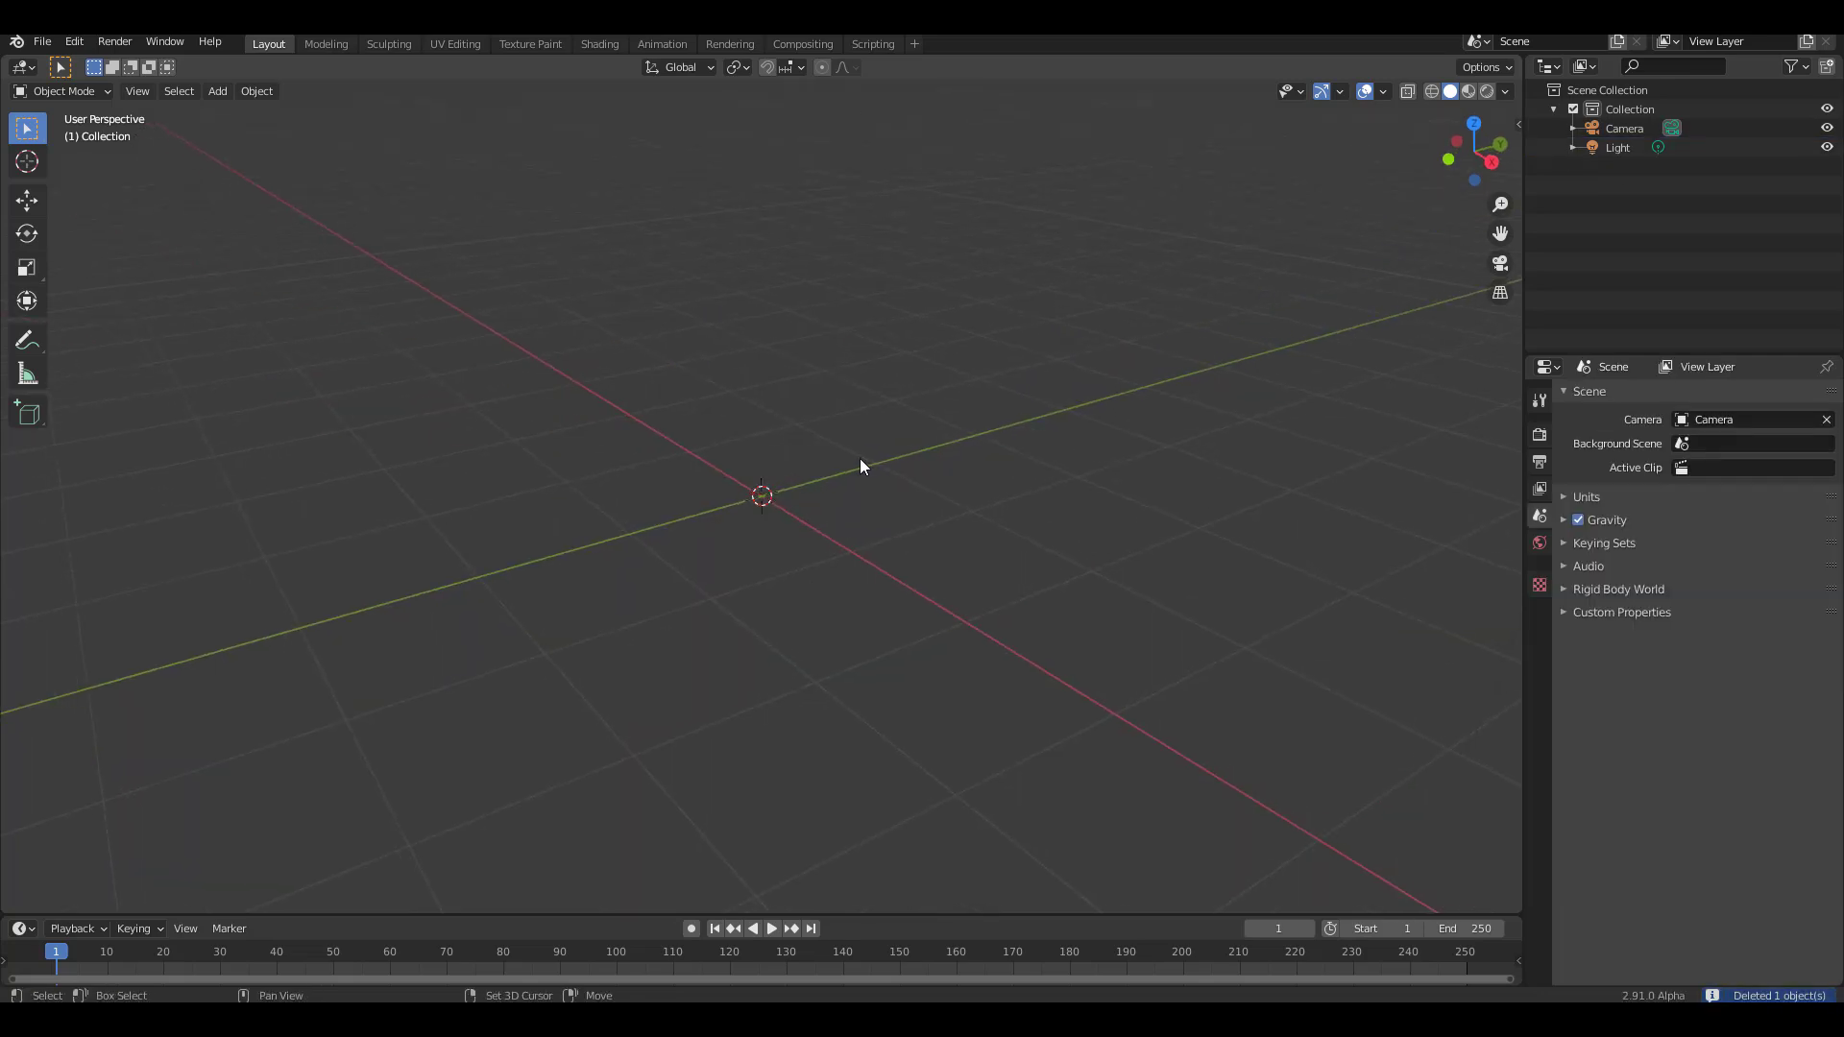
pyautogui.hotkey('shift', 'a')
pyautogui.moveTo(860, 458)
pyautogui.click(978, 618)
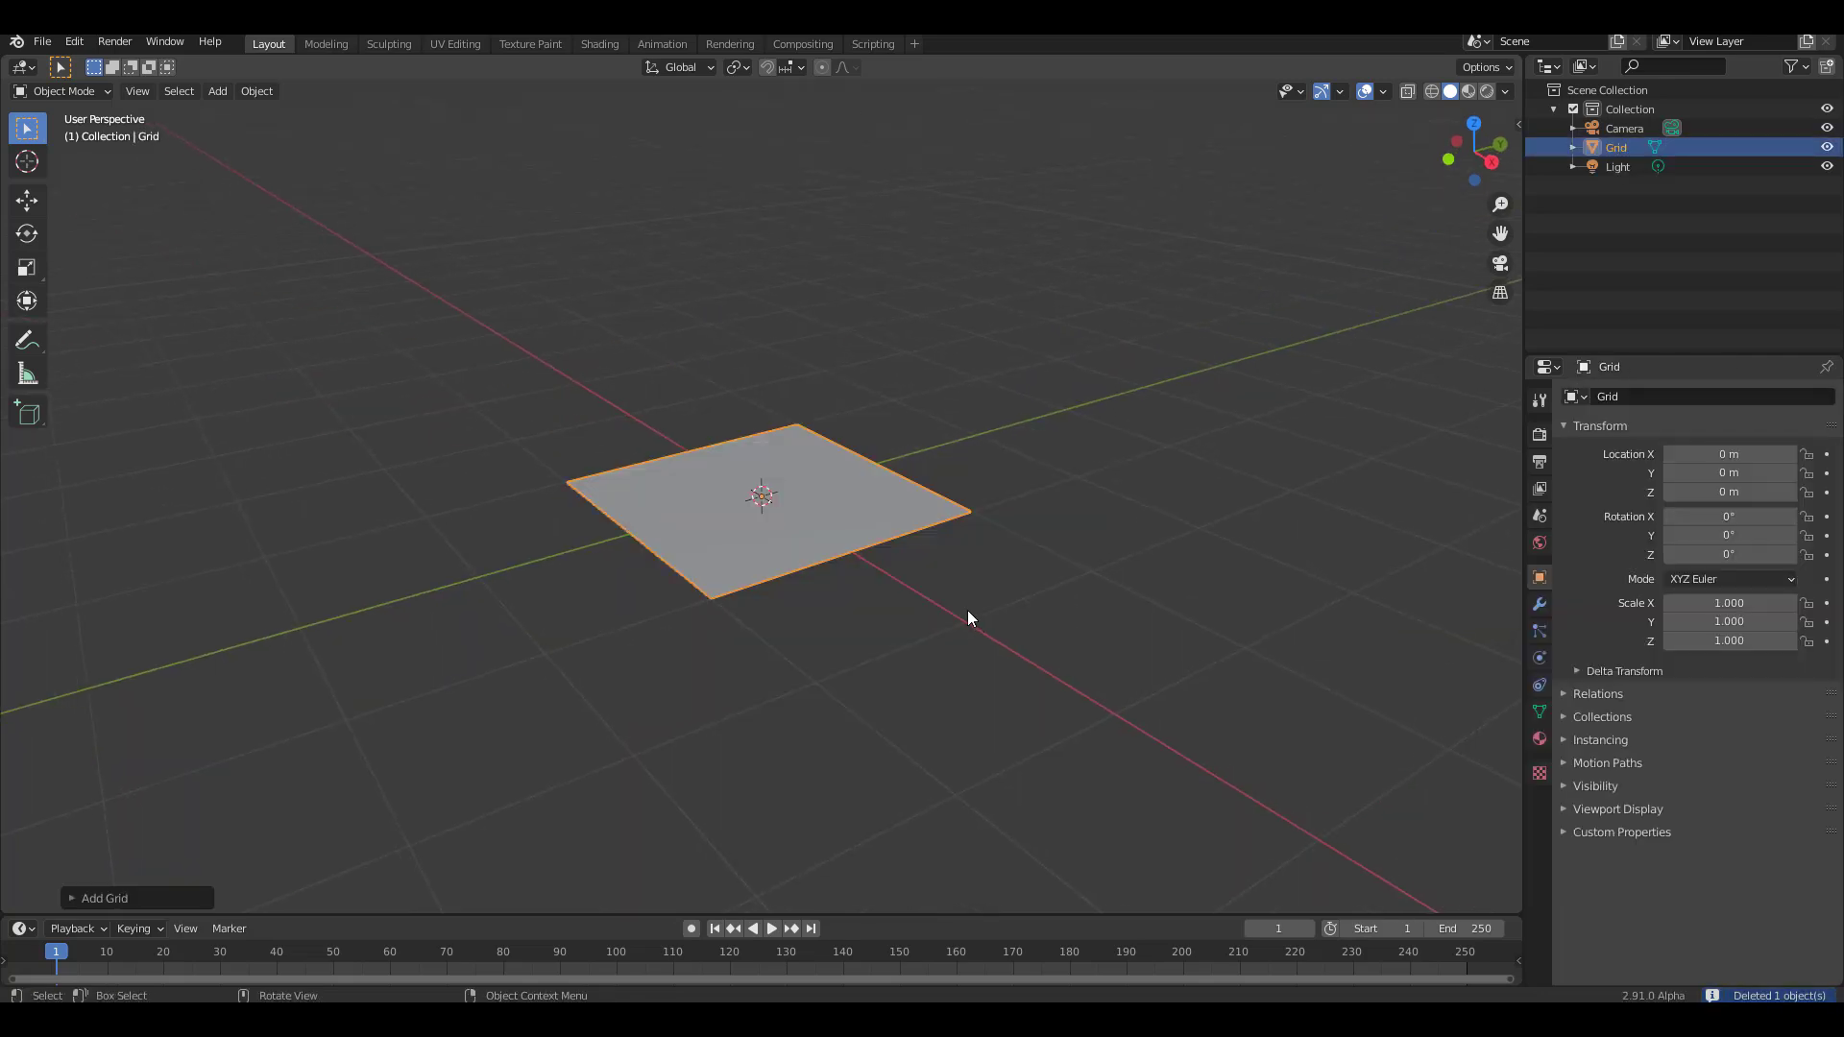
pyautogui.press('s')
pyautogui.click(1141, 724)
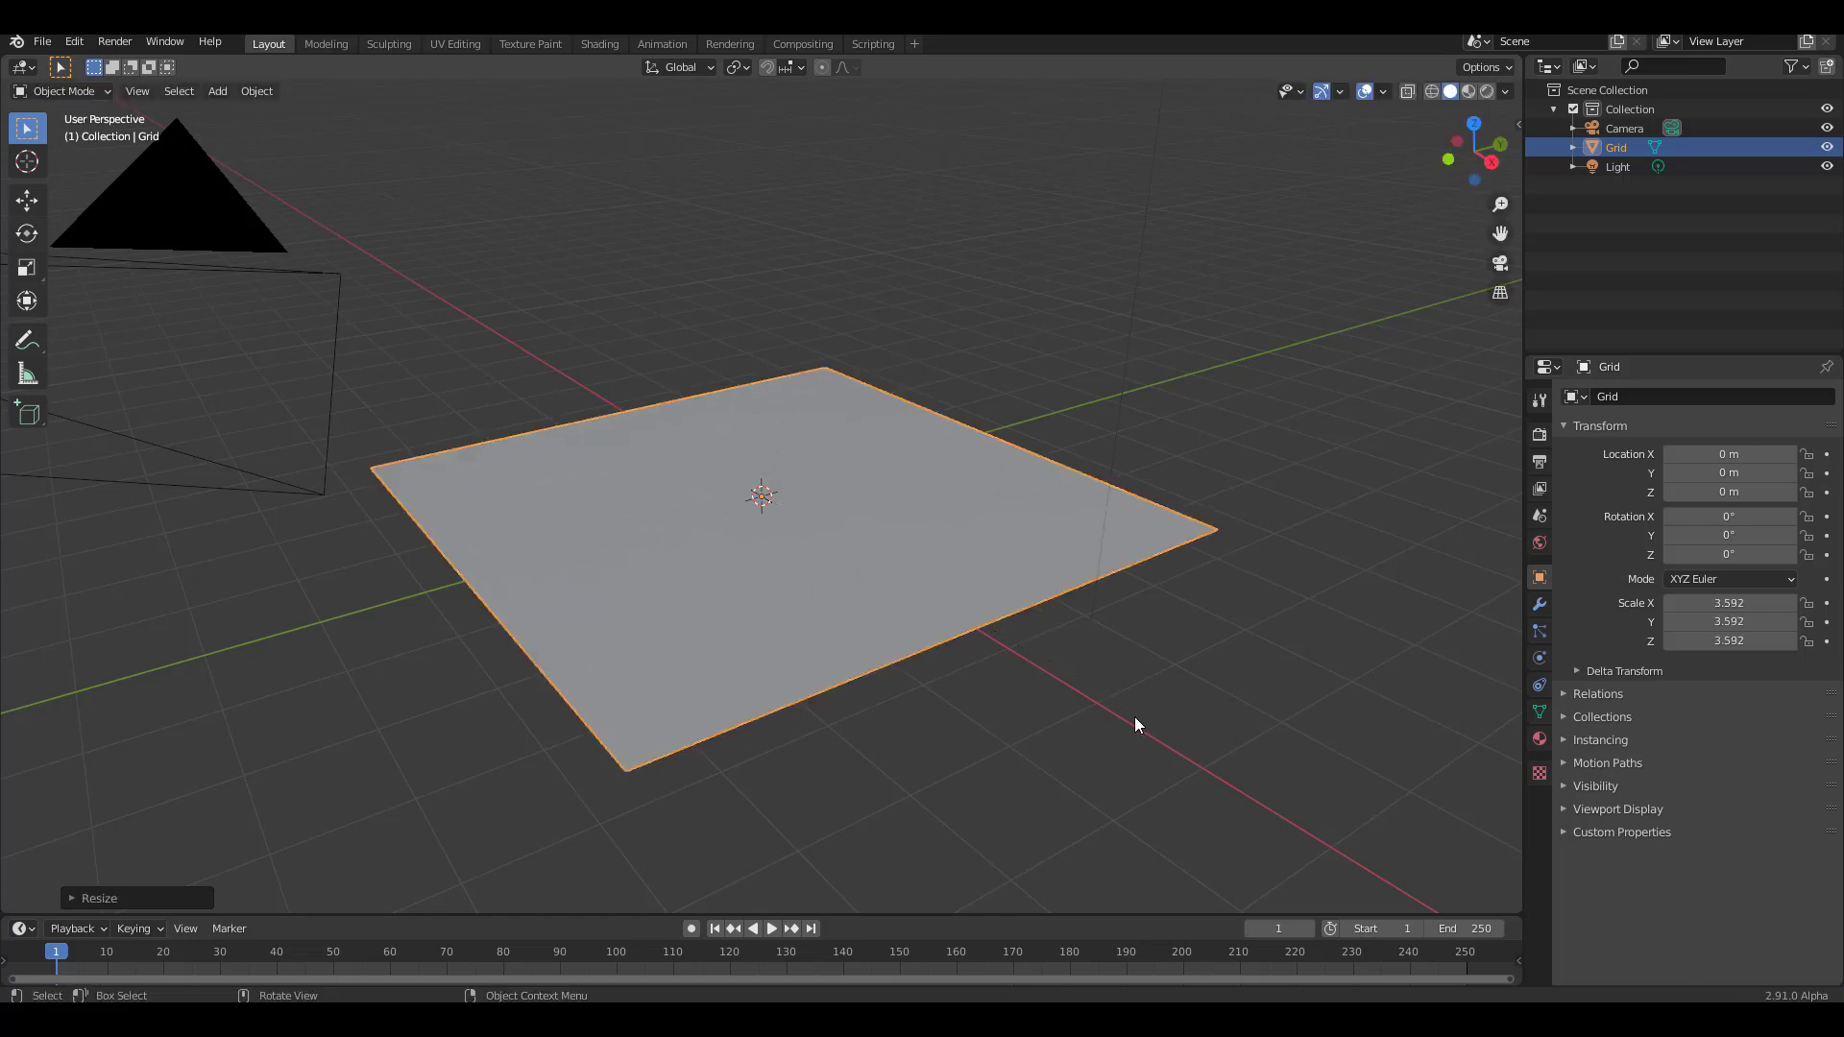
# Step: Switch the grid to Sculpt Mode and widen the brush toolbar to two columns
pyautogui.click(94, 94)
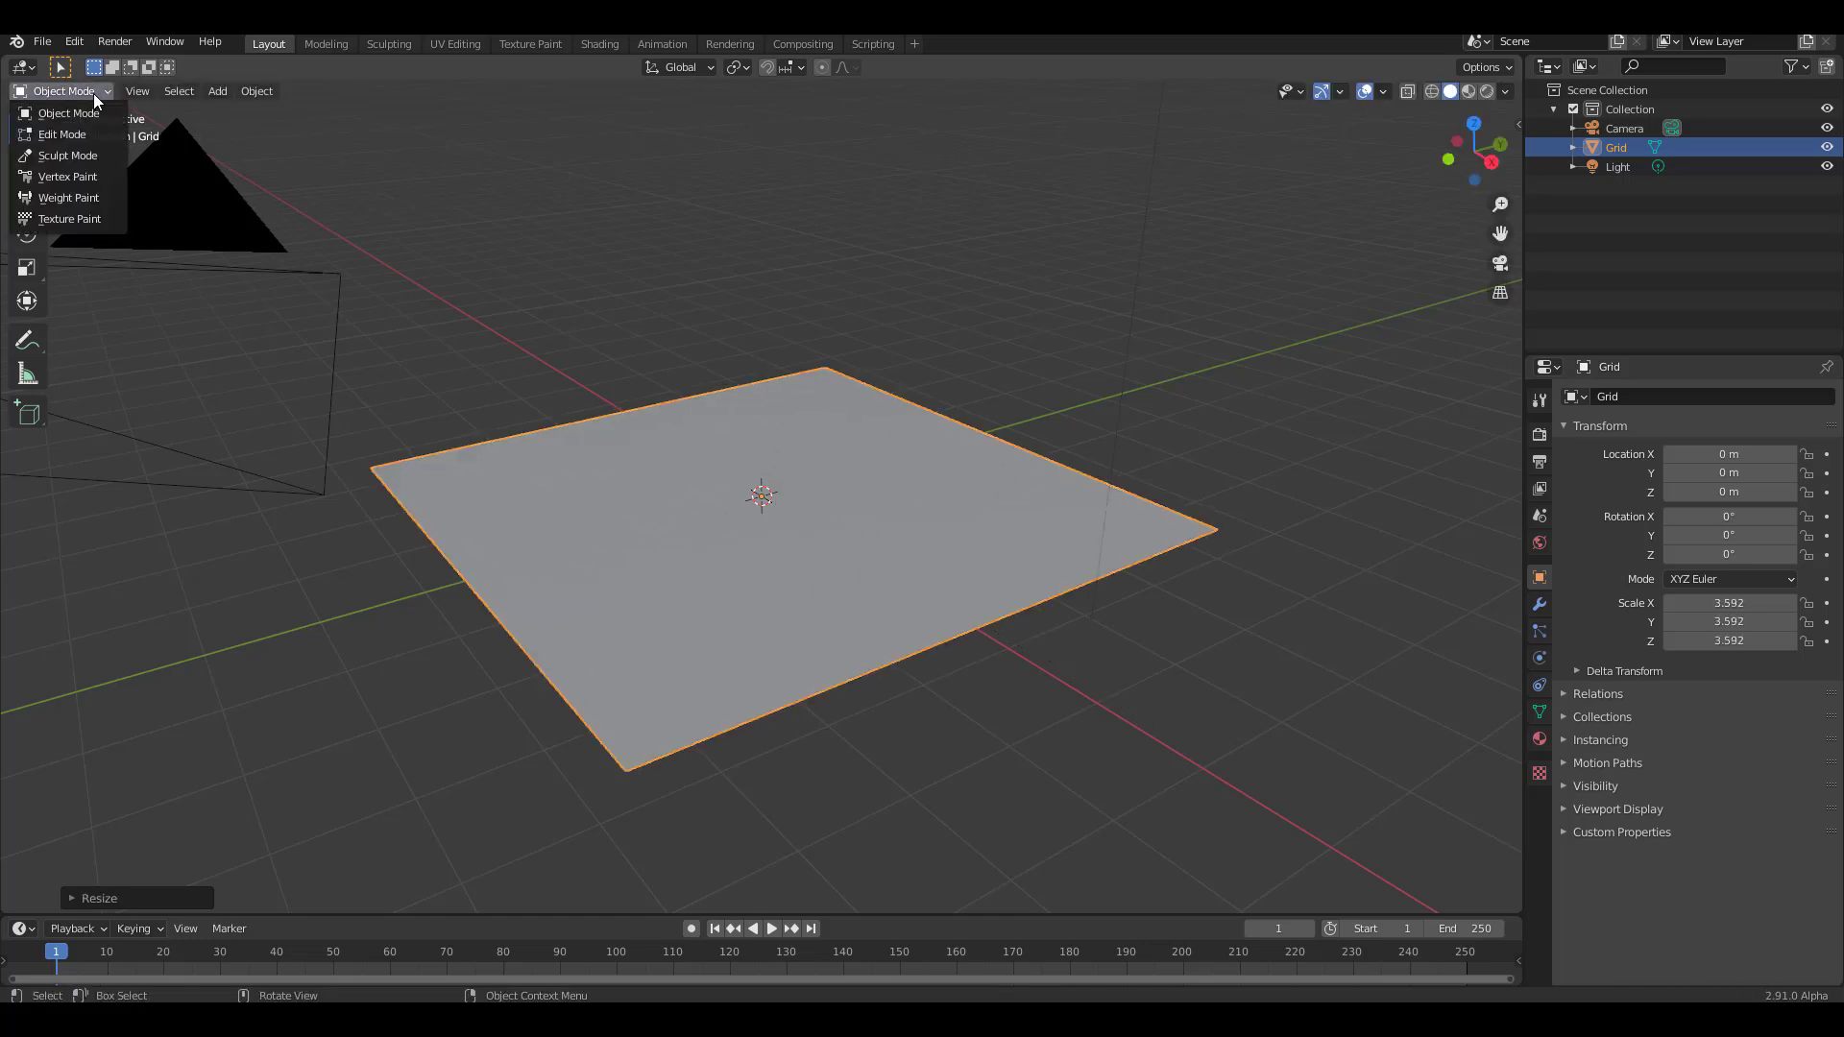
pyautogui.click(84, 160)
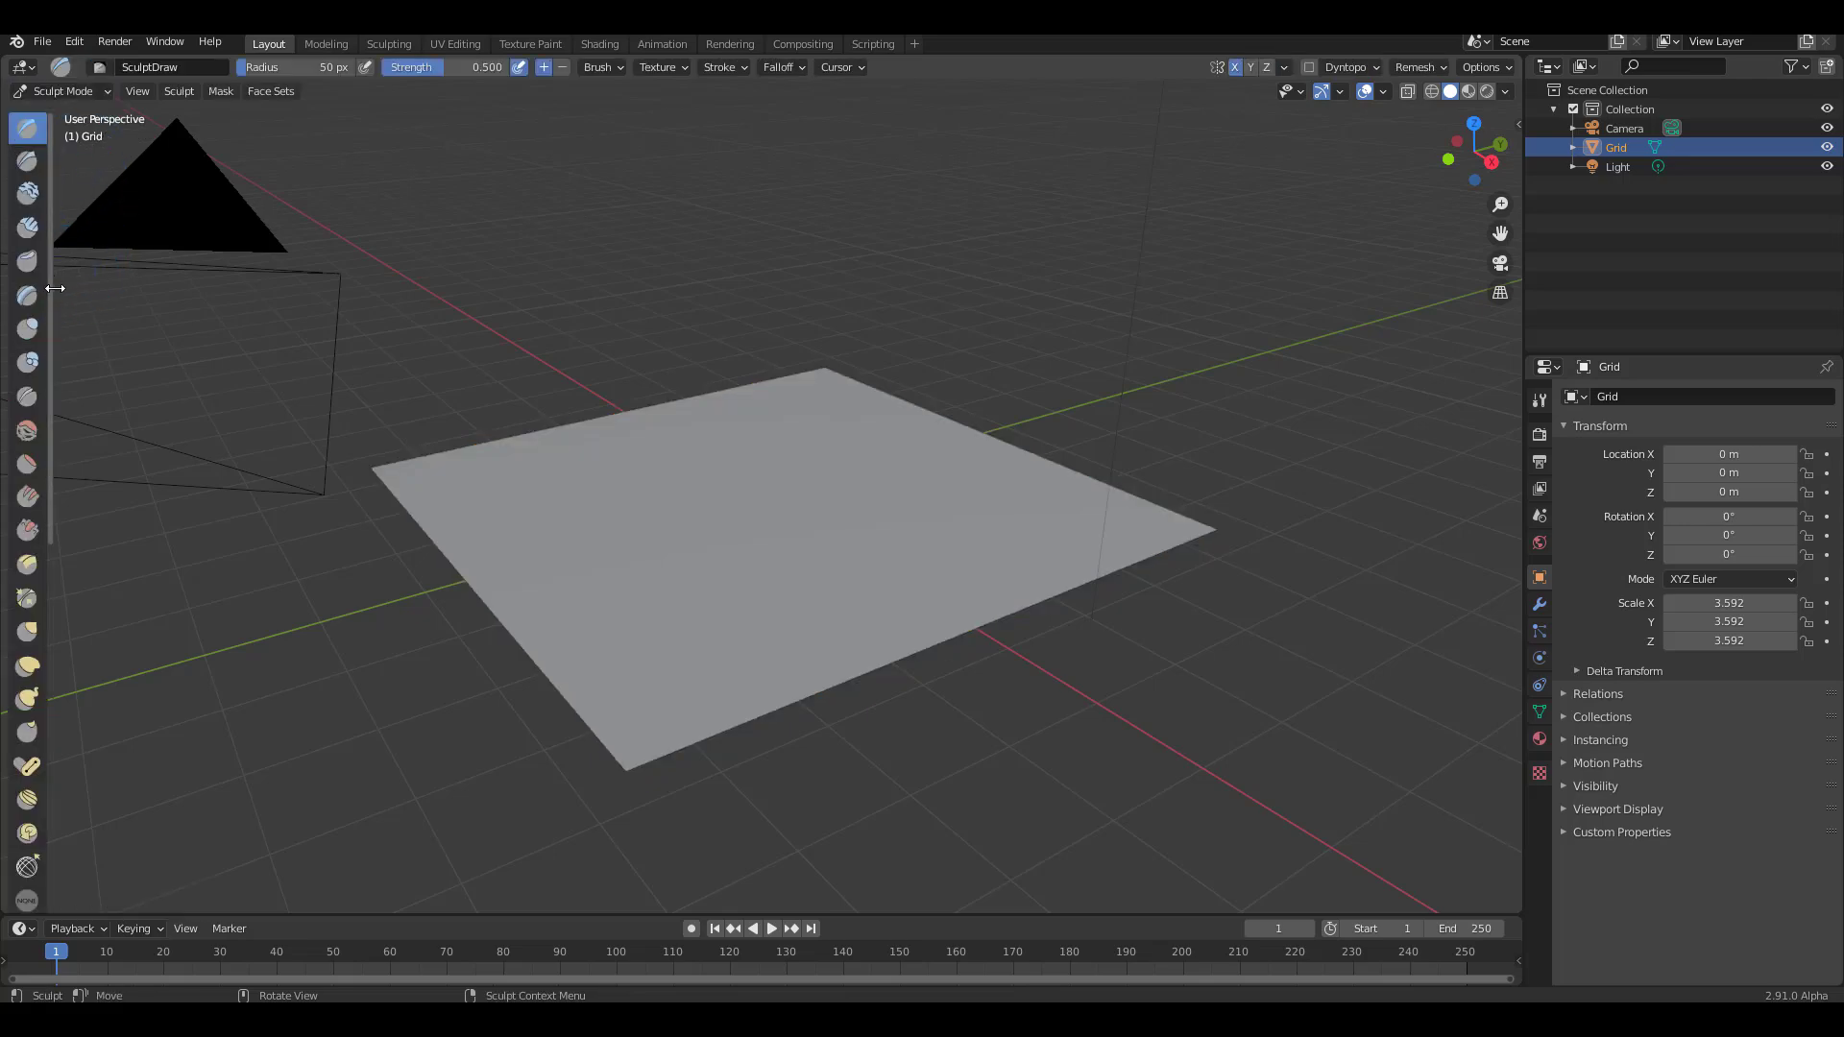
pyautogui.moveTo(55, 288); pyautogui.dragTo(89, 293)
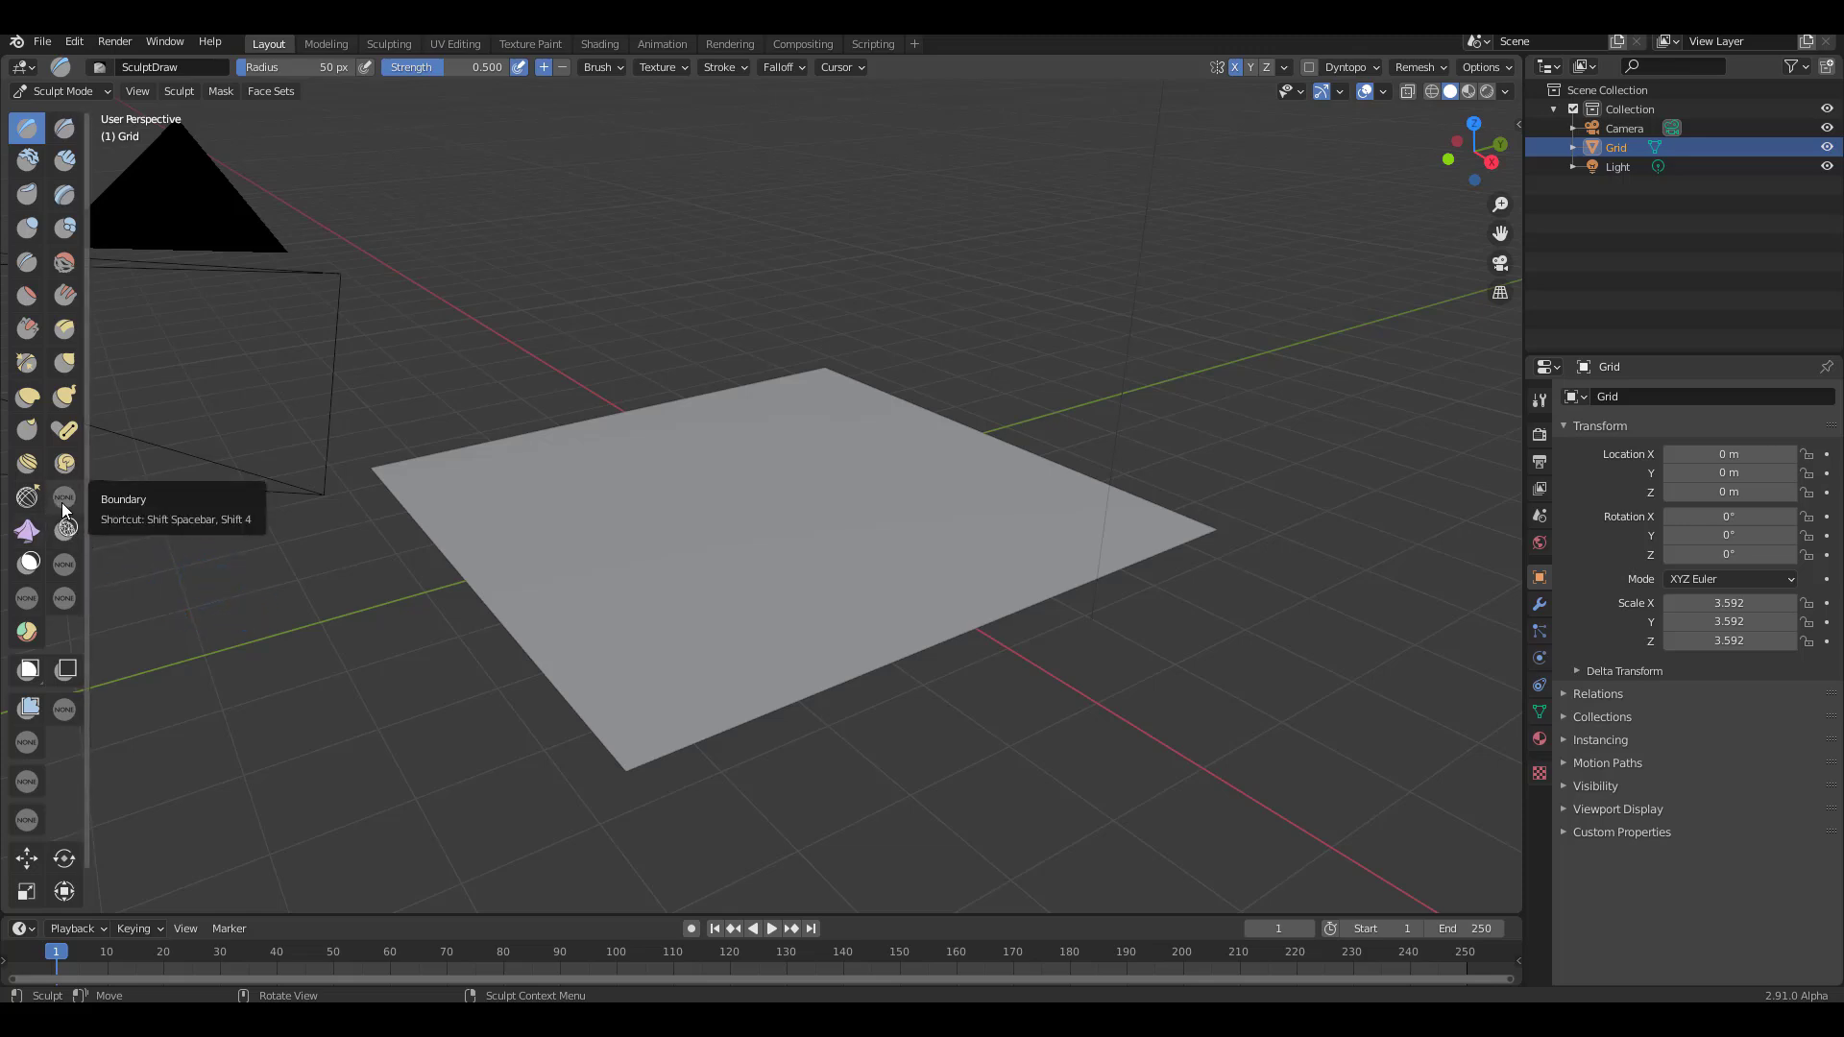
# Step: Enlarge the sculpt brush radius to about 136 px and activate the Boundary brush with its tool settings shown
pyautogui.moveTo(540, 618); pyautogui.dragTo(1245, 220, button='middle')
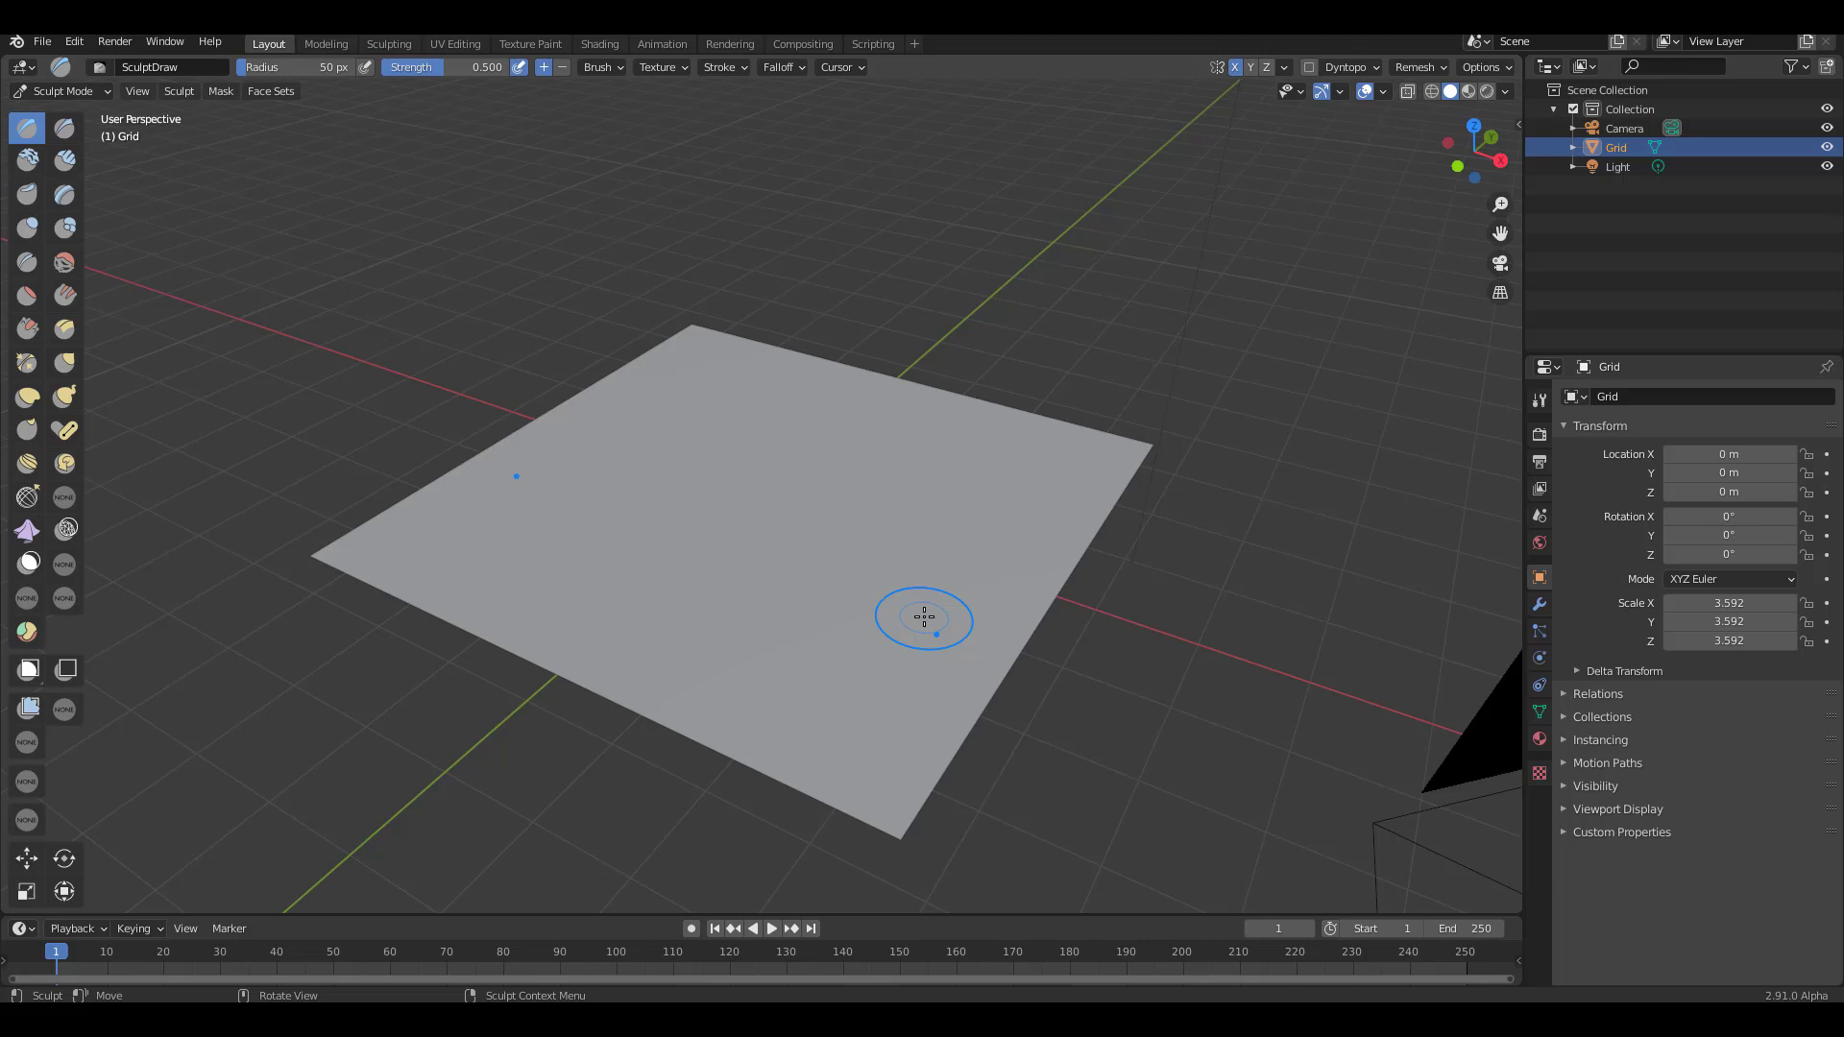
pyautogui.press('f')
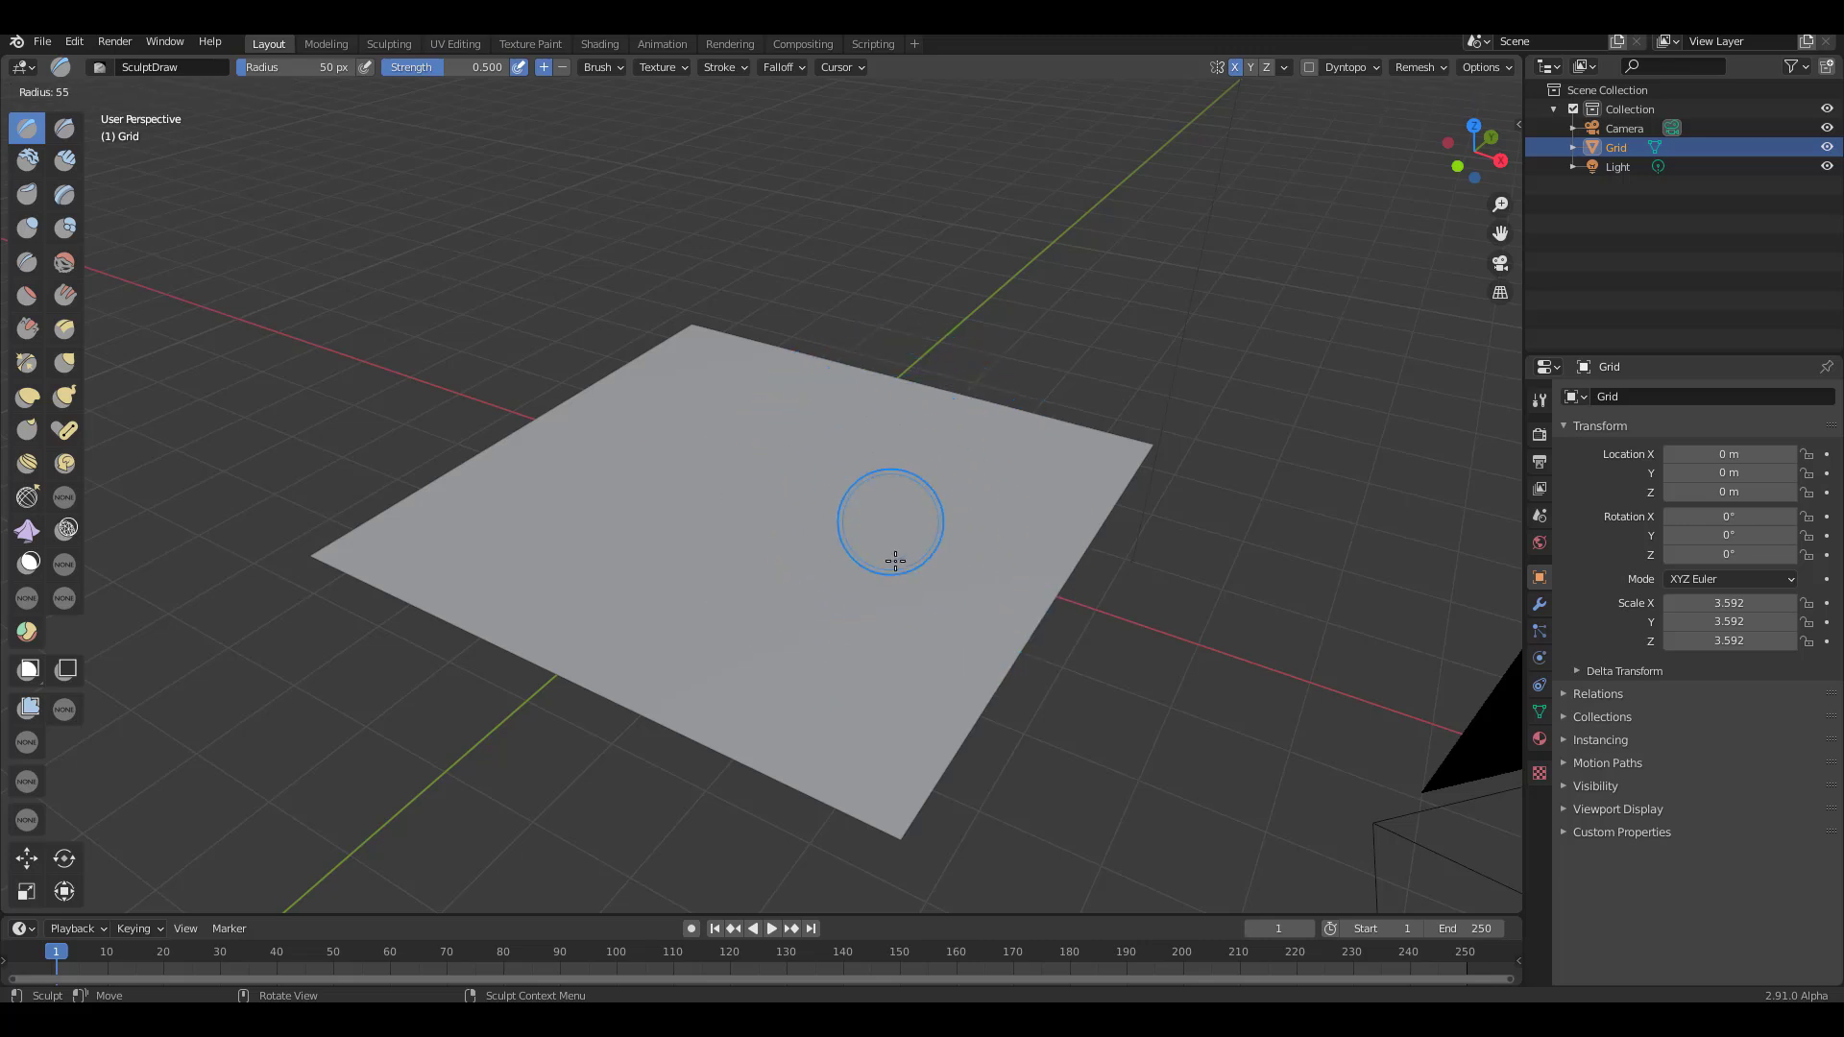
pyautogui.click(974, 603)
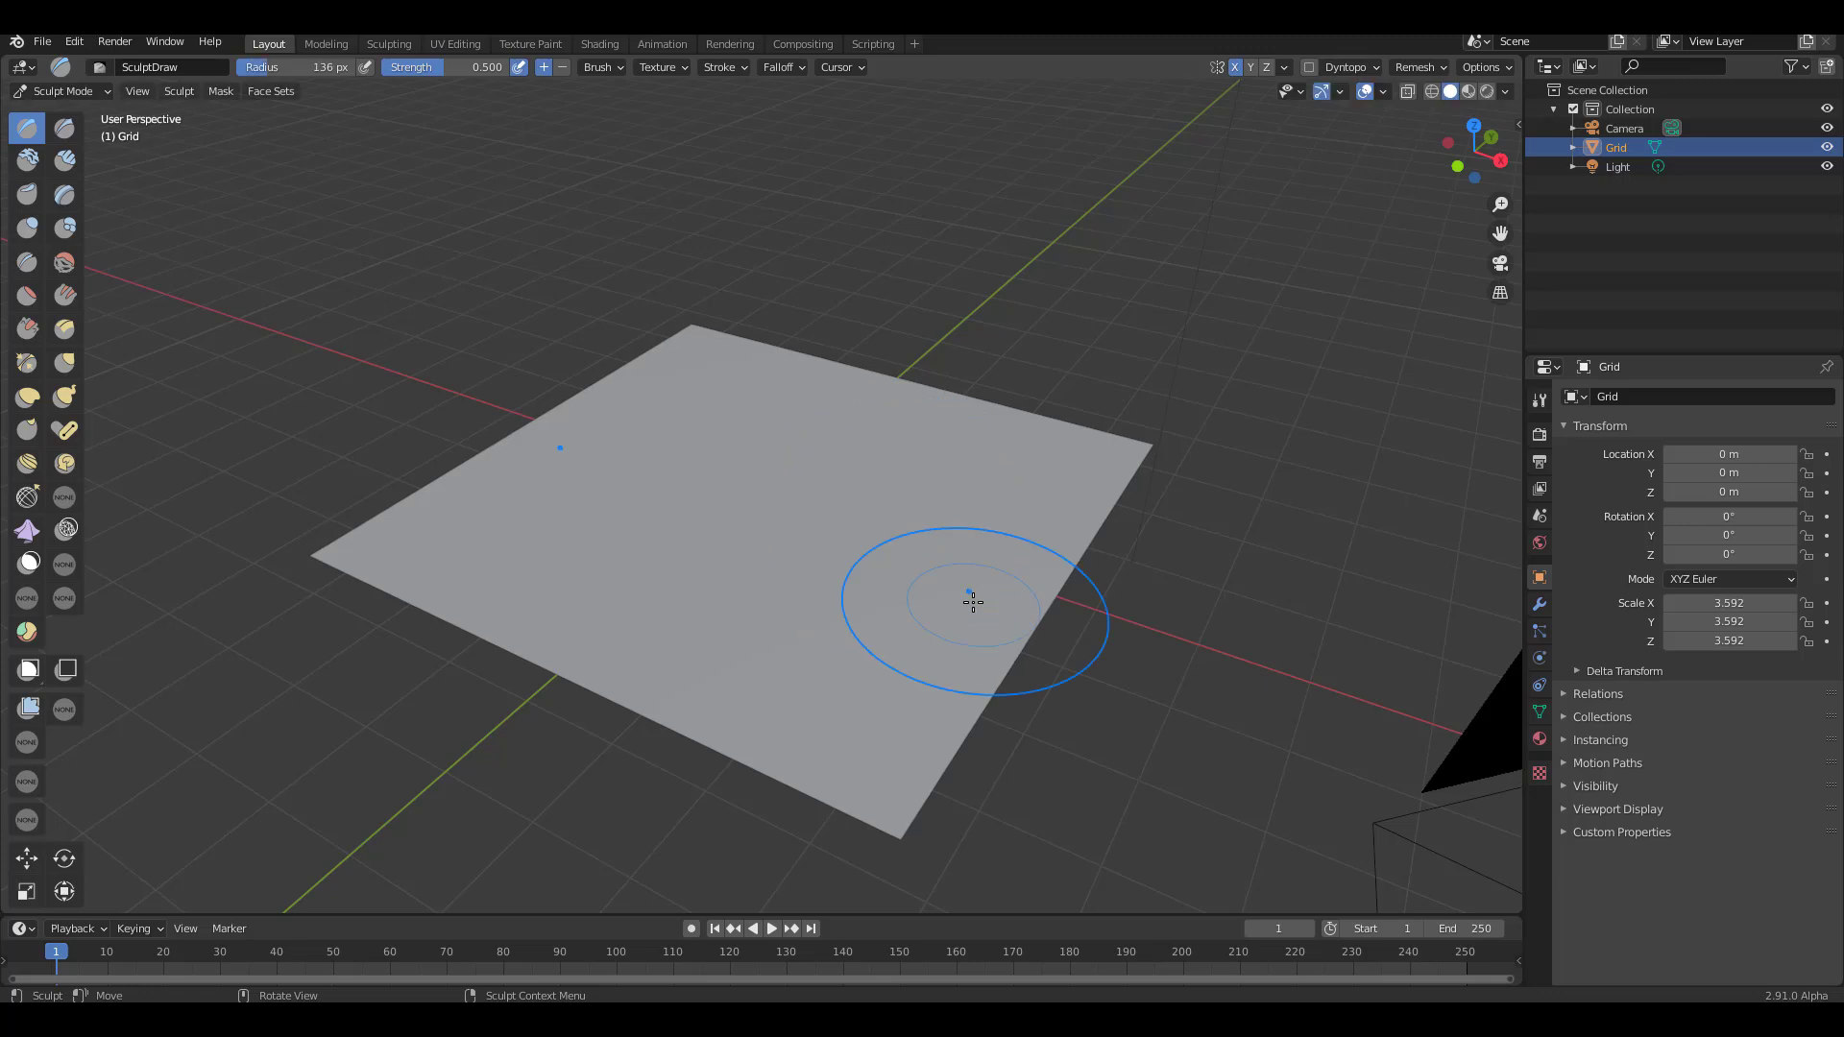
pyautogui.click(64, 497)
pyautogui.click(1539, 399)
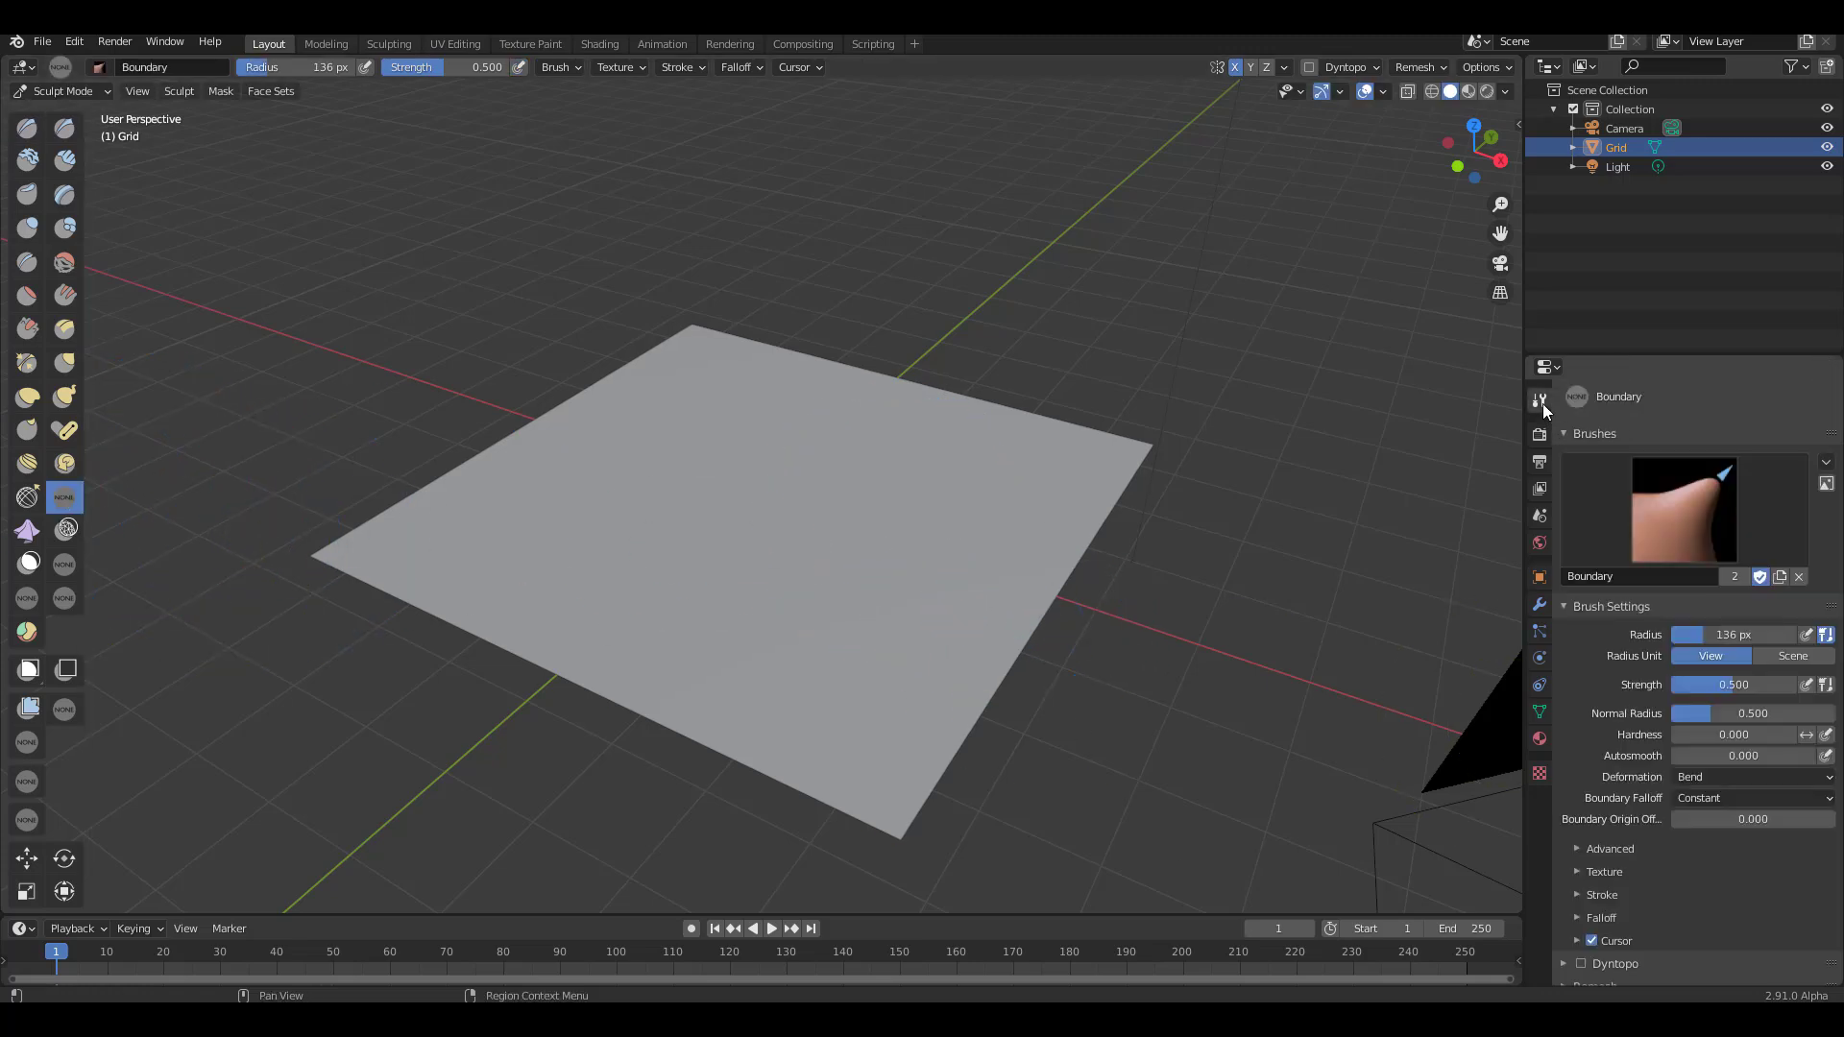
# Step: Bend the grid's two opposite X-side edges upward into walls with a mirrored Boundary brush stroke
pyautogui.moveTo(1080, 700); pyautogui.dragTo(1210, 667, button='middle')
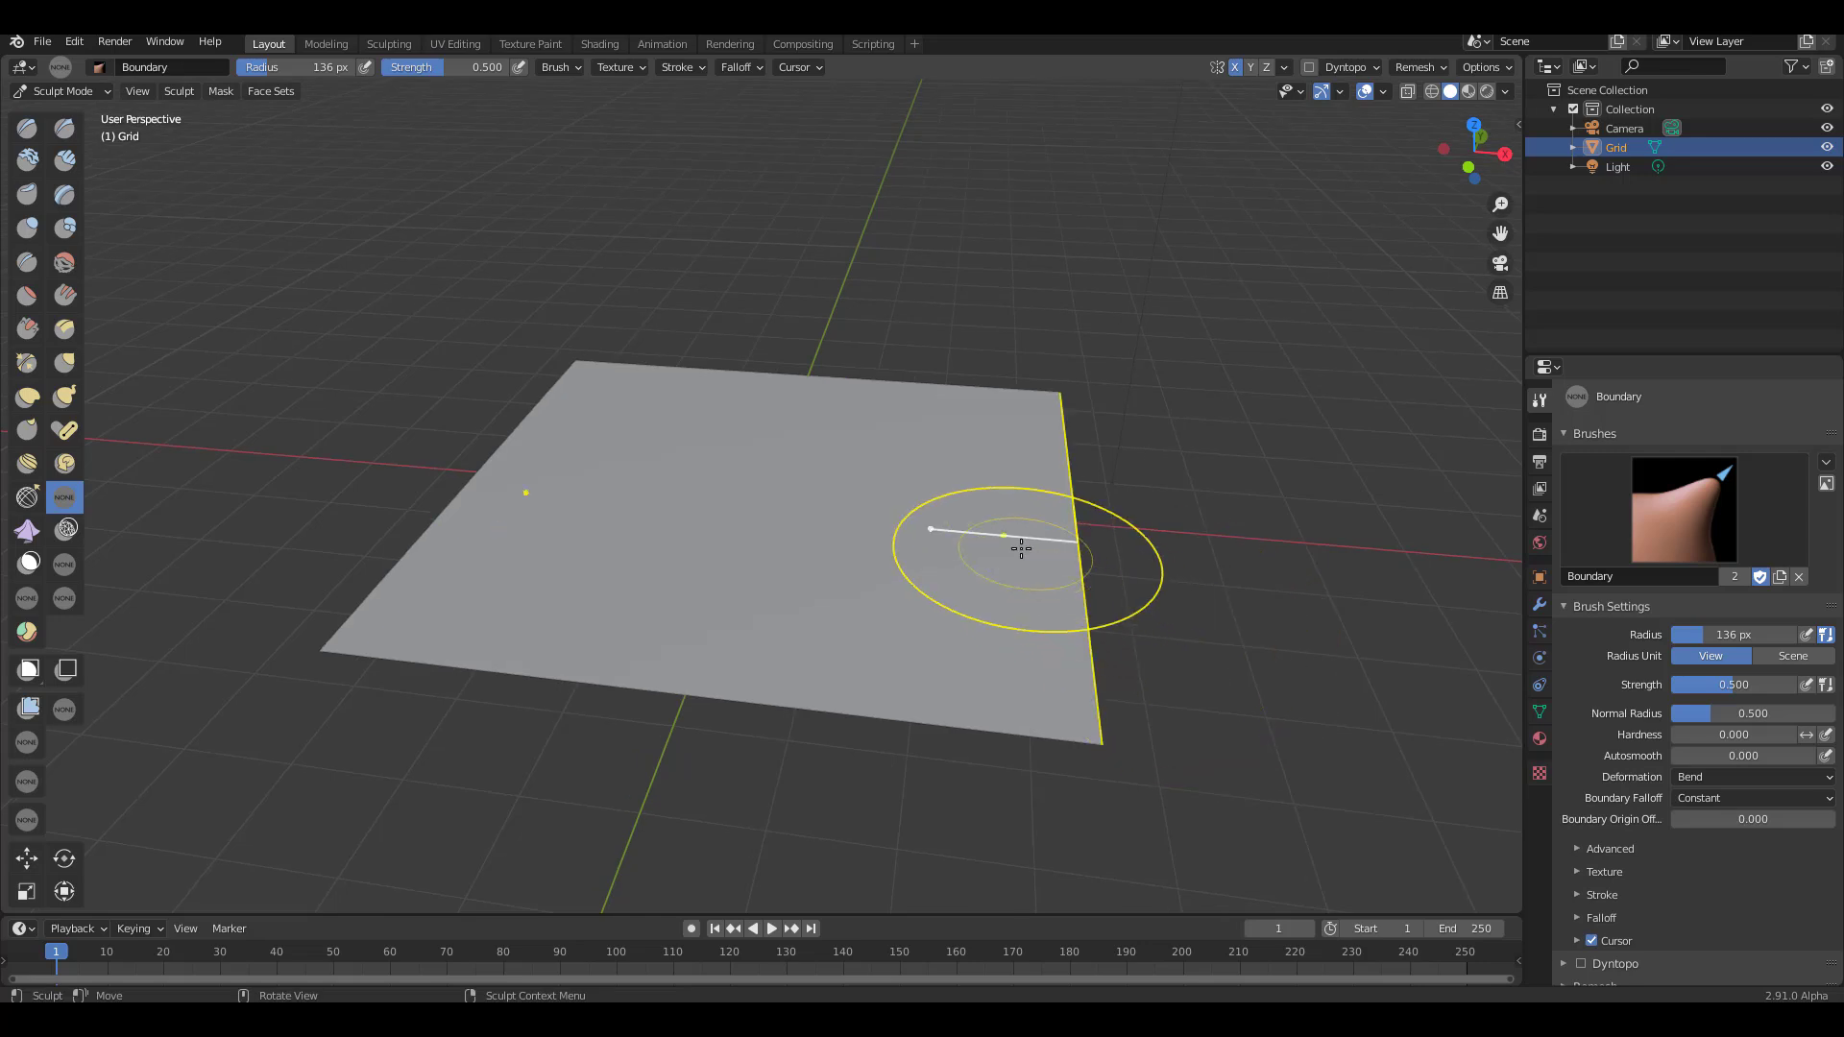
pyautogui.moveTo(1036, 558)
pyautogui.mouseDown()
pyautogui.moveTo(980, 548)
pyautogui.moveTo(1159, 646)
pyautogui.moveTo(995, 584)
pyautogui.moveTo(1133, 668)
pyautogui.mouseUp()
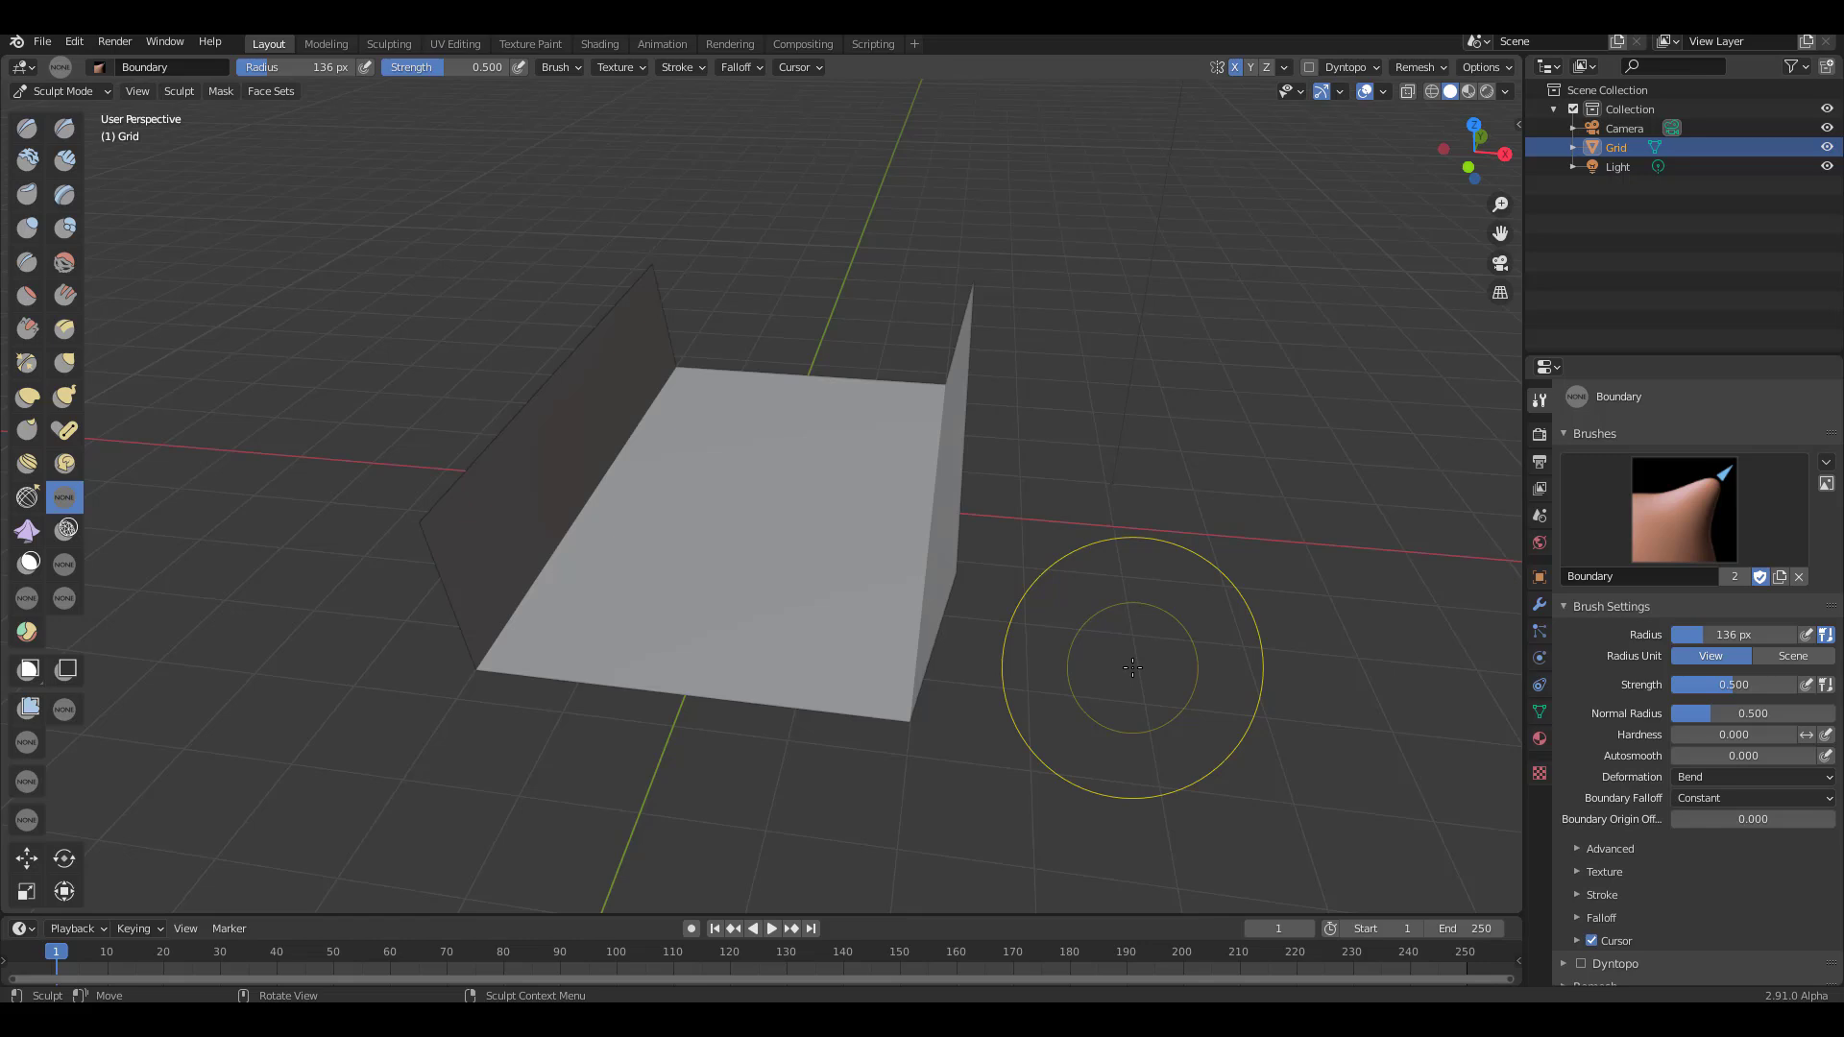
# Step: Show the wireframe overlay on the grid and undo the mirrored bend of its side edges
pyautogui.click(1340, 93)
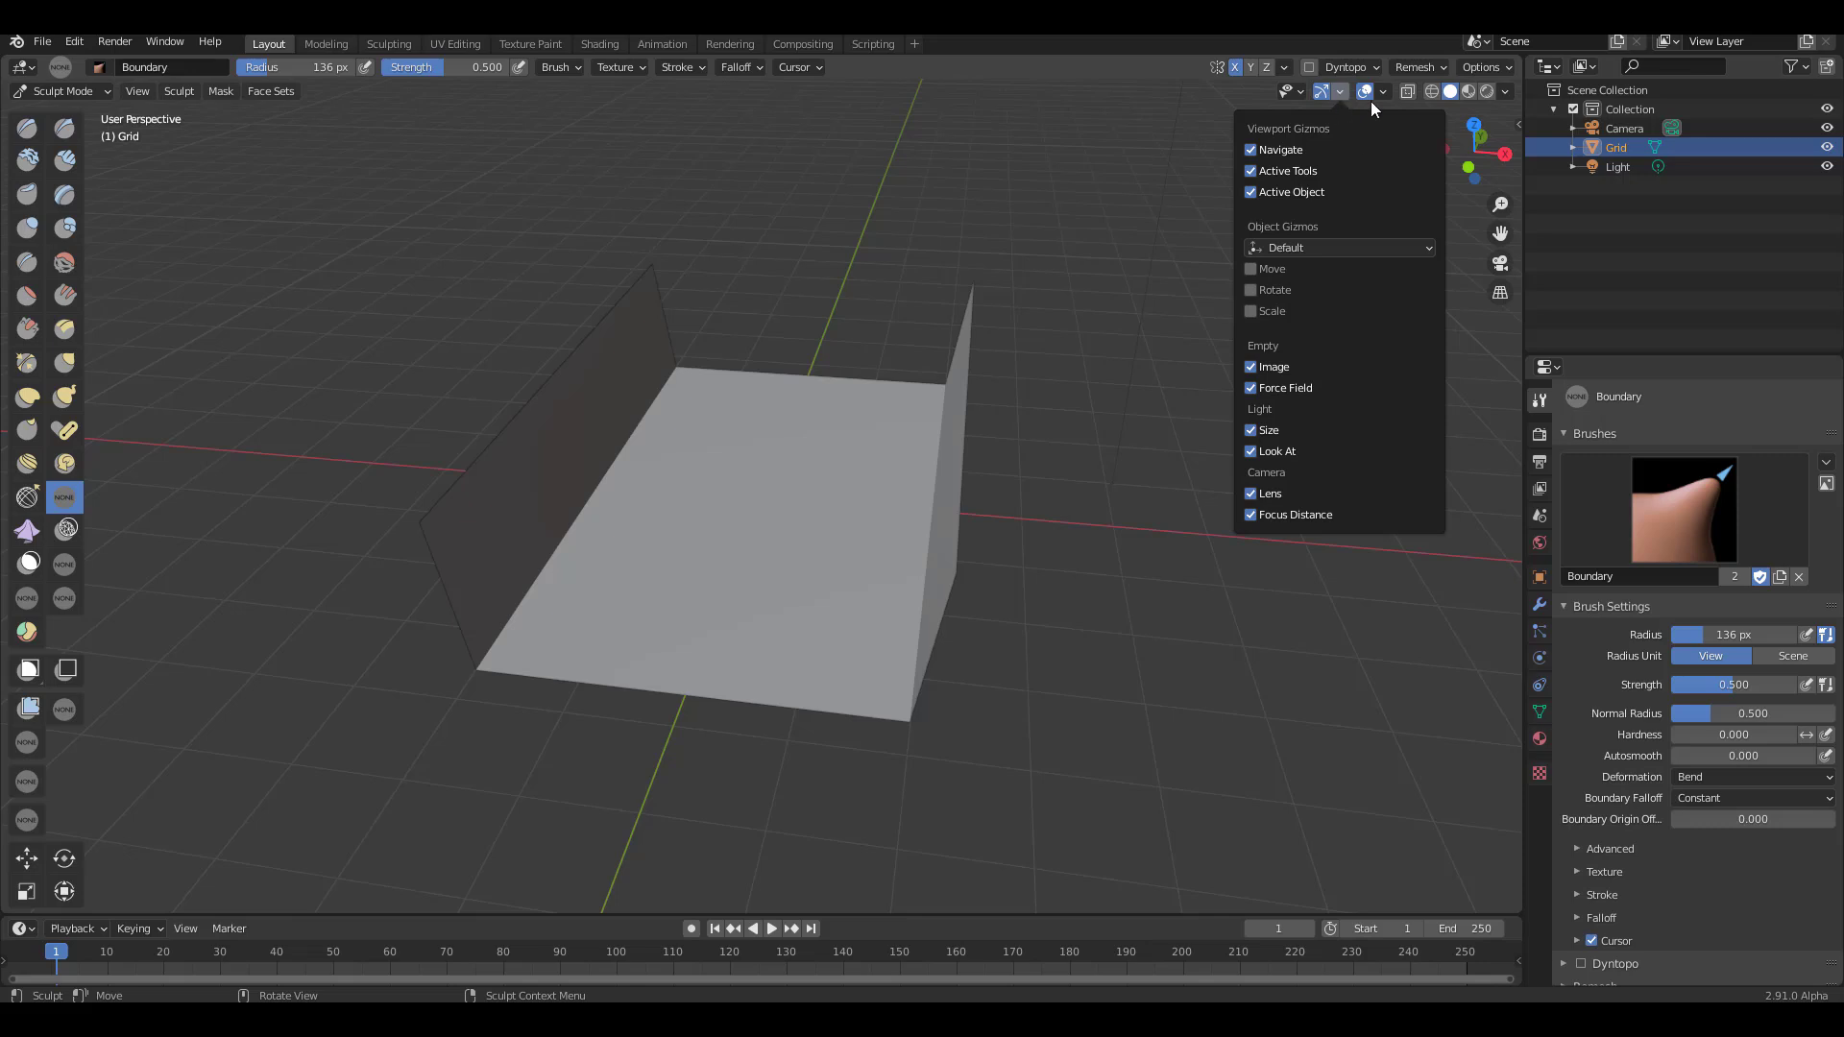
pyautogui.click(1382, 93)
pyautogui.click(1265, 416)
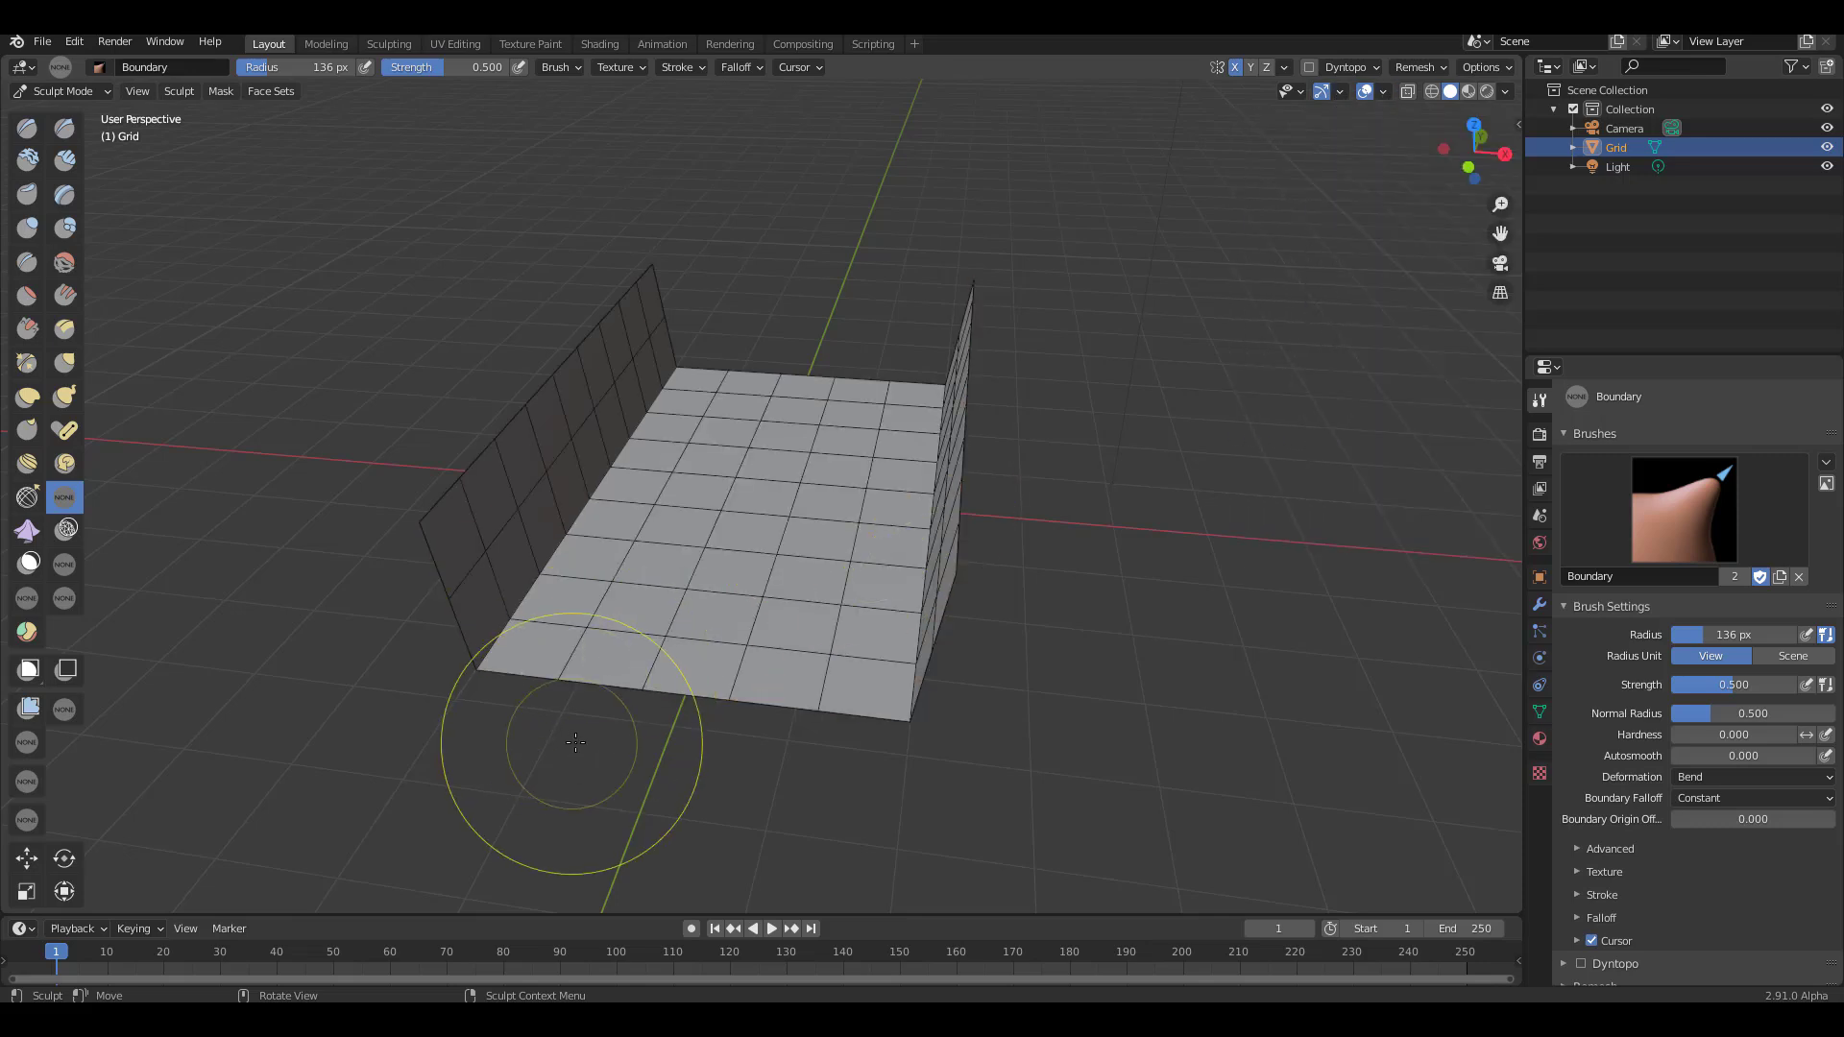
pyautogui.moveTo(762, 677)
pyautogui.mouseDown(button='middle')
pyautogui.moveTo(864, 624)
pyautogui.moveTo(982, 445)
pyautogui.mouseUp(button='middle')
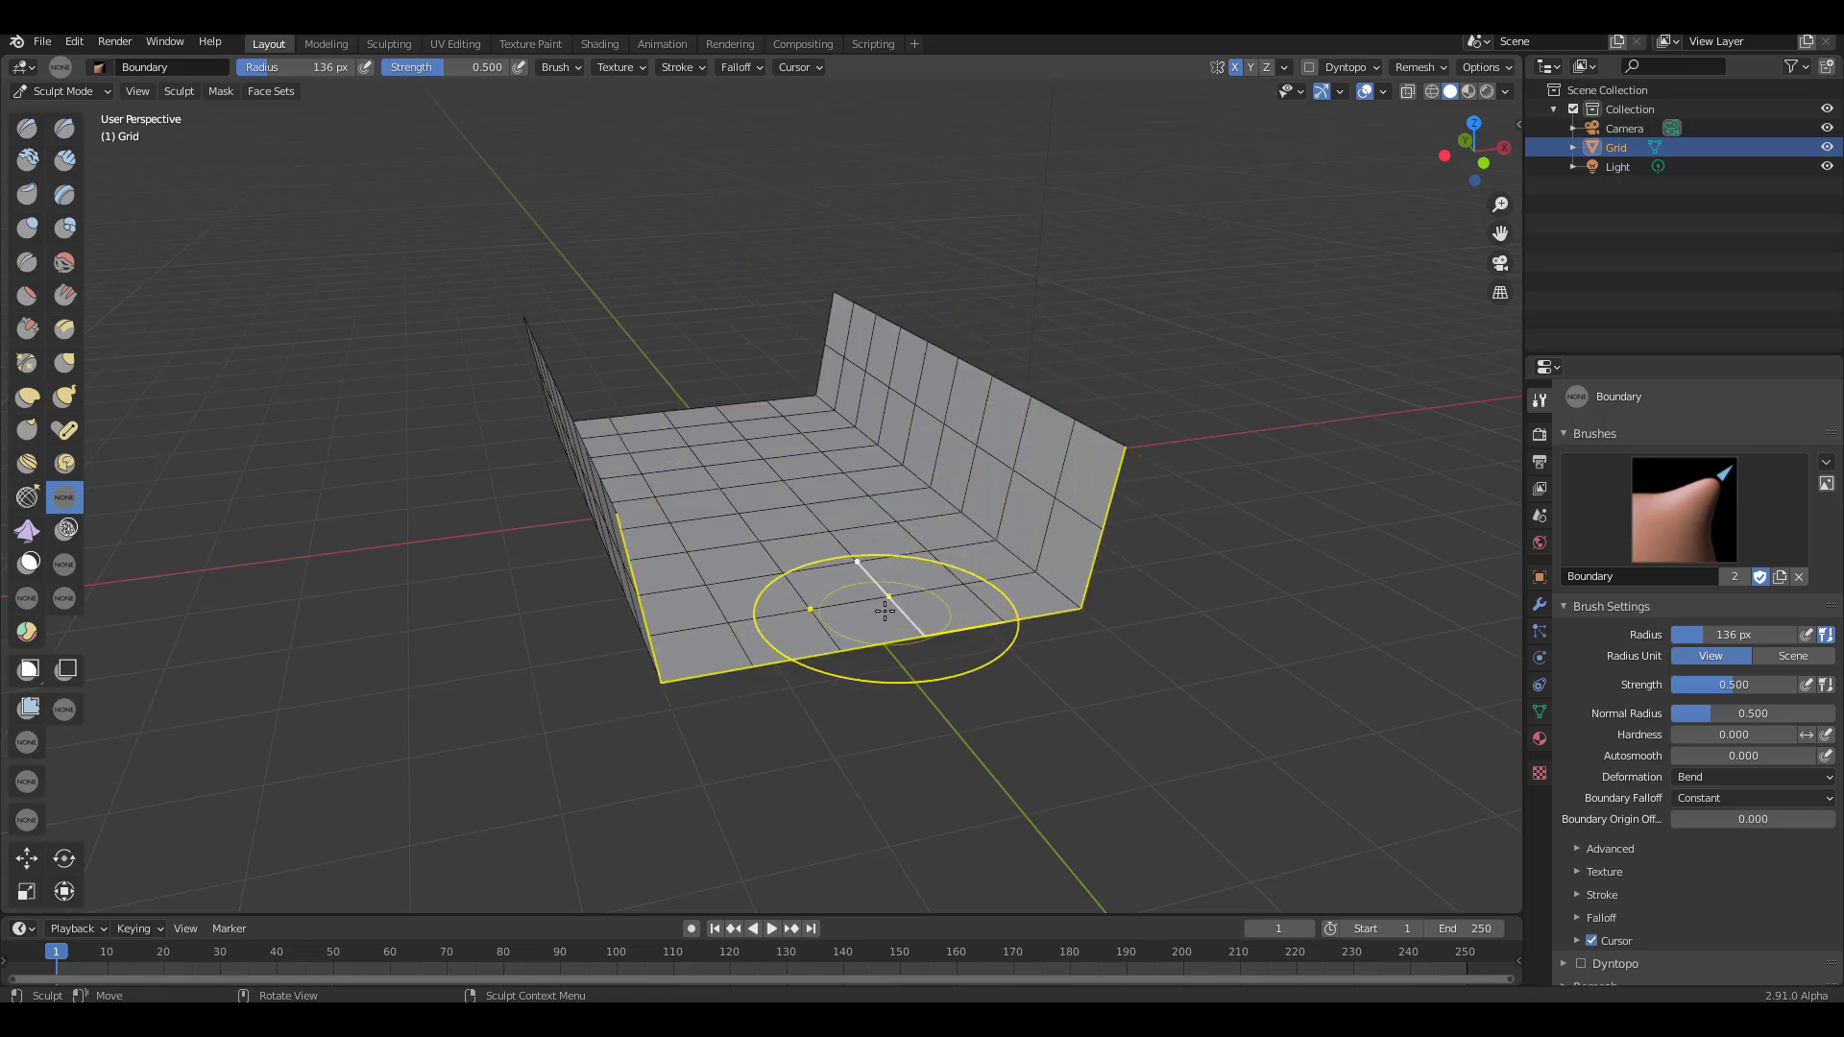
pyautogui.hotkey('ctrl', 'z')
pyautogui.moveTo(884, 610); pyautogui.dragTo(1194, 533, button='middle')
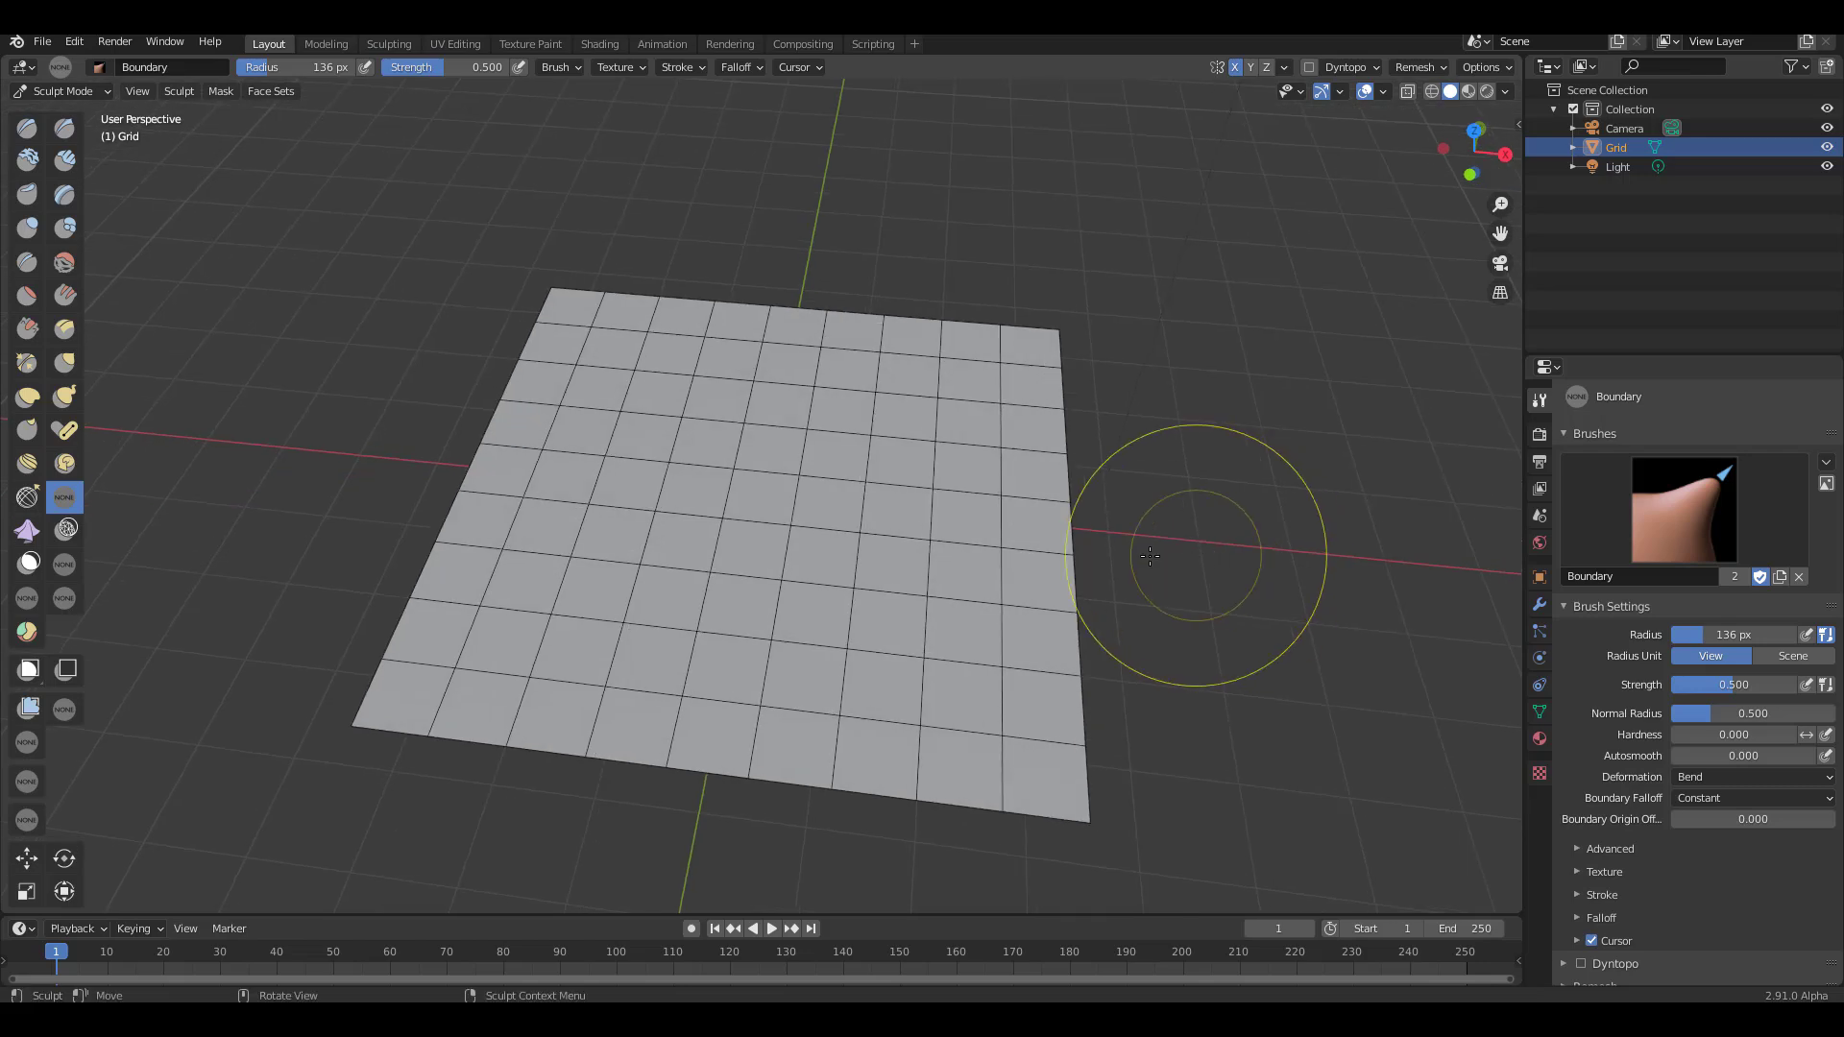
# Step: Enlarge the Boundary brush radius to 242 px and bend both X-side halves of the grid upward into a steep channel
pyautogui.press('f')
pyautogui.click(989, 556)
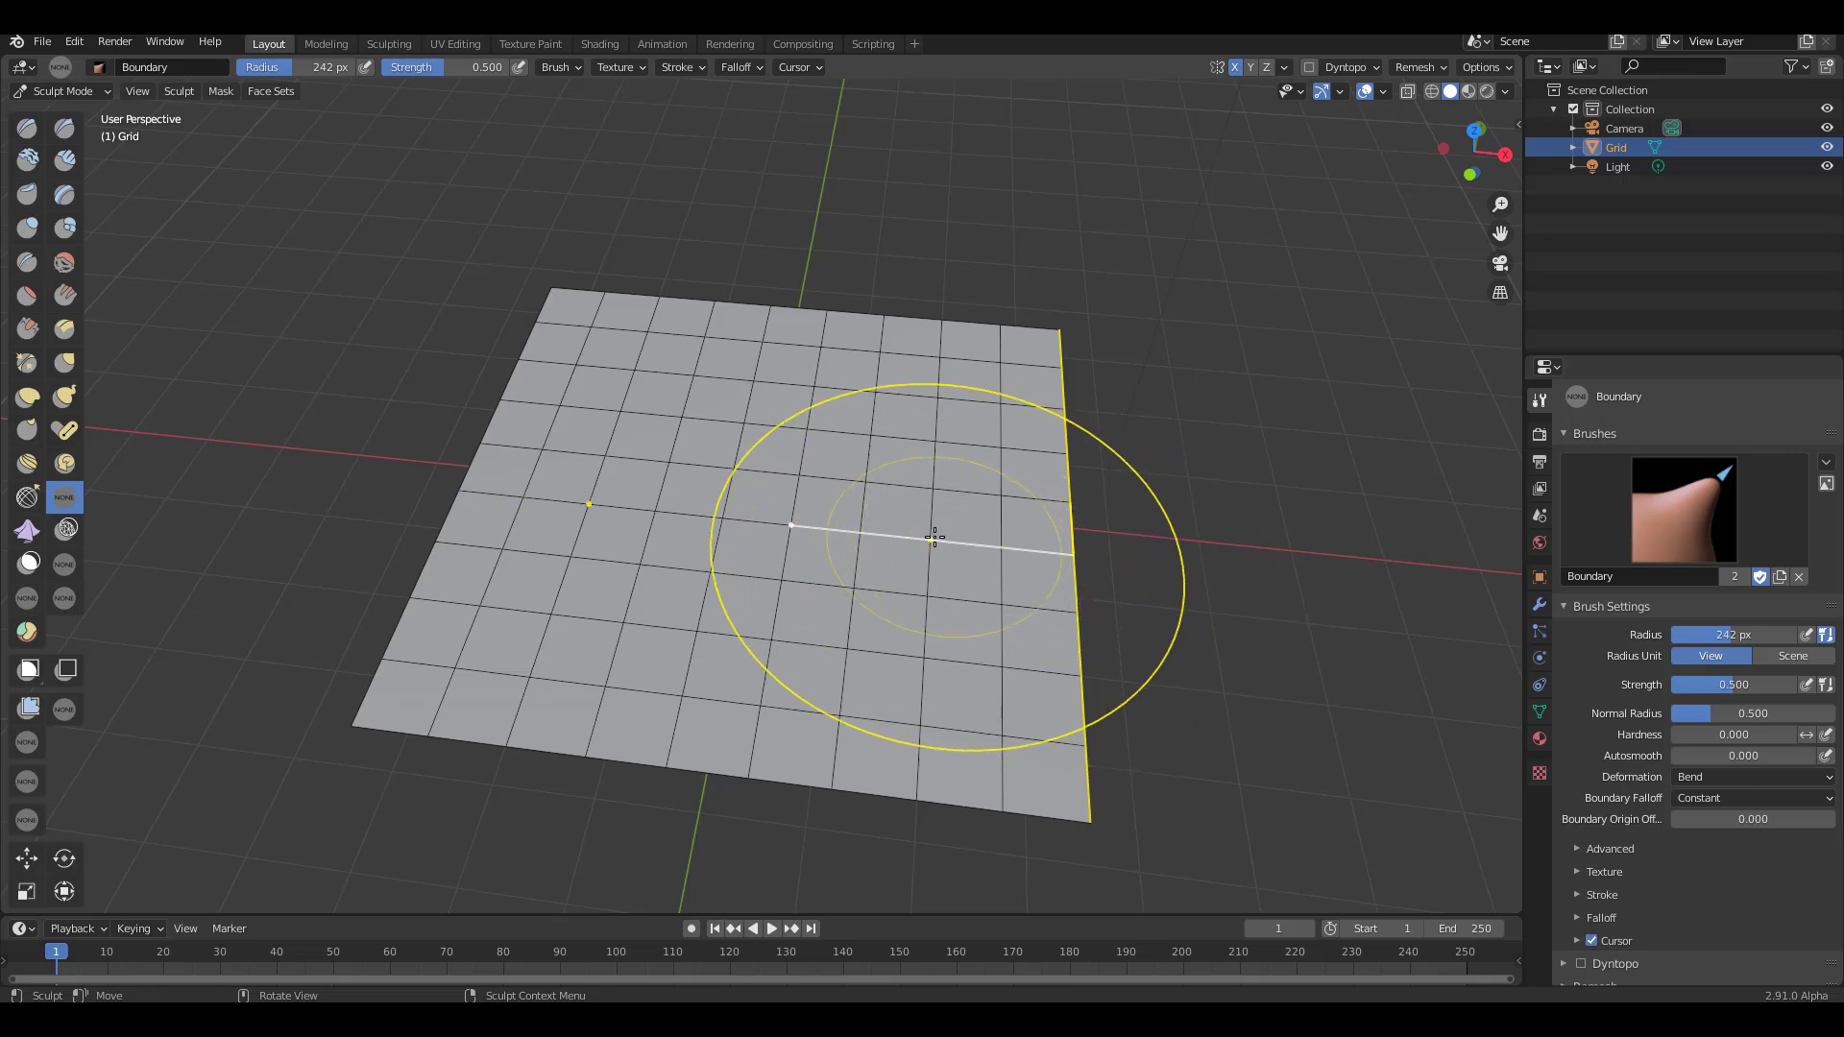
pyautogui.moveTo(951, 535)
pyautogui.mouseDown()
pyautogui.moveTo(1231, 544)
pyautogui.moveTo(860, 465)
pyautogui.moveTo(642, 462)
pyautogui.moveTo(858, 495)
pyautogui.moveTo(1131, 502)
pyautogui.mouseUp()
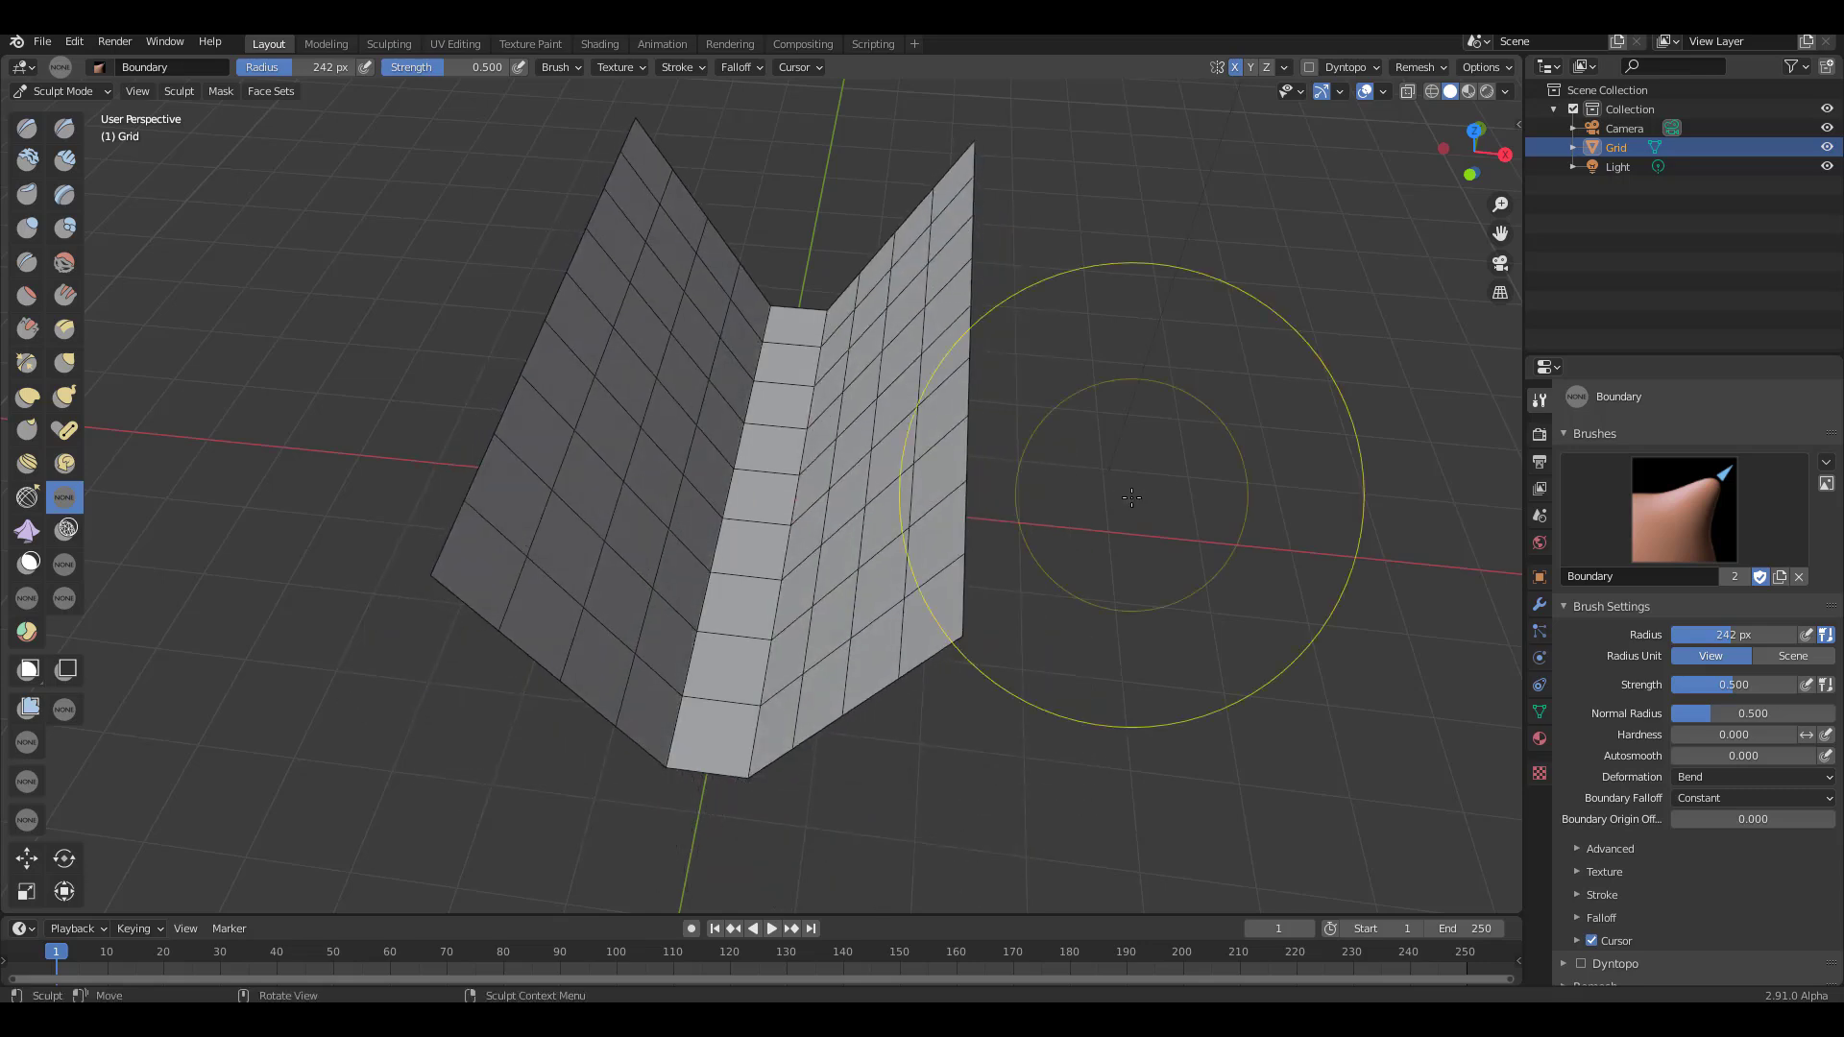
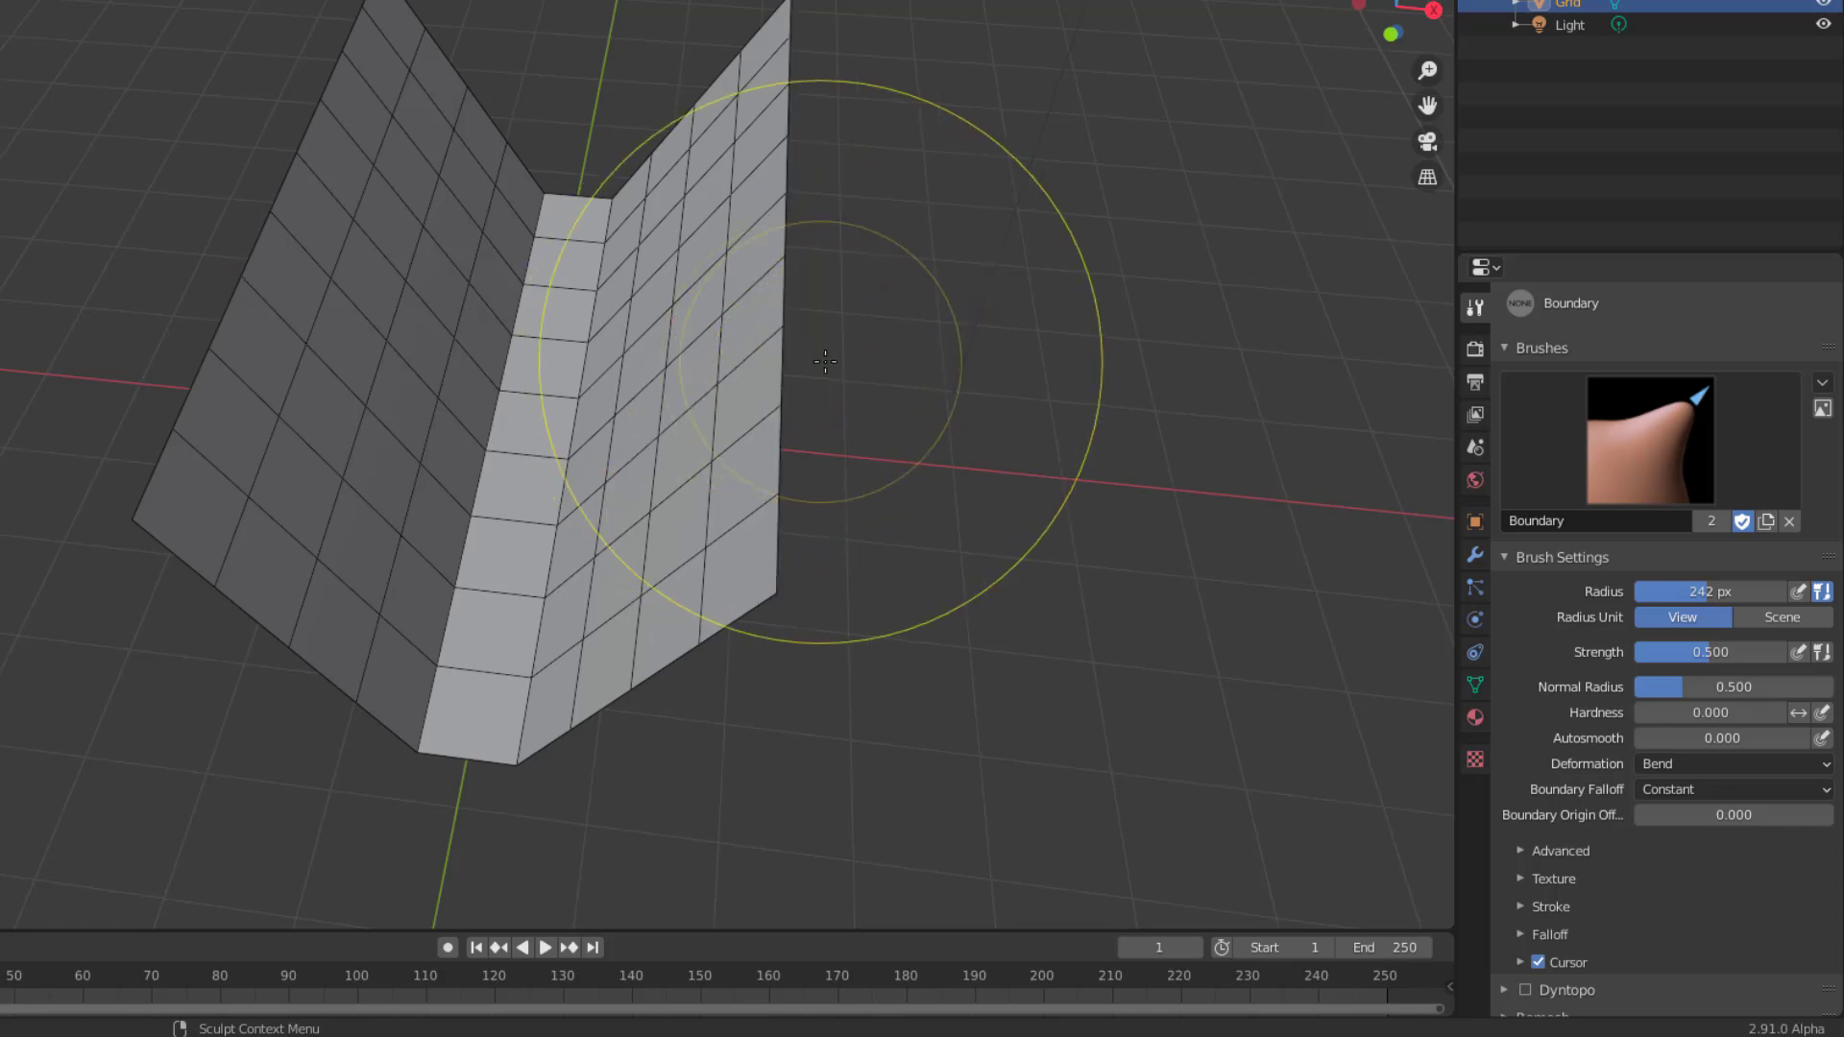
# Step: Reduce the Boundary brush radius to 113 px and bend the outer parts of both raised walls outward into ledges
pyautogui.click(932, 453)
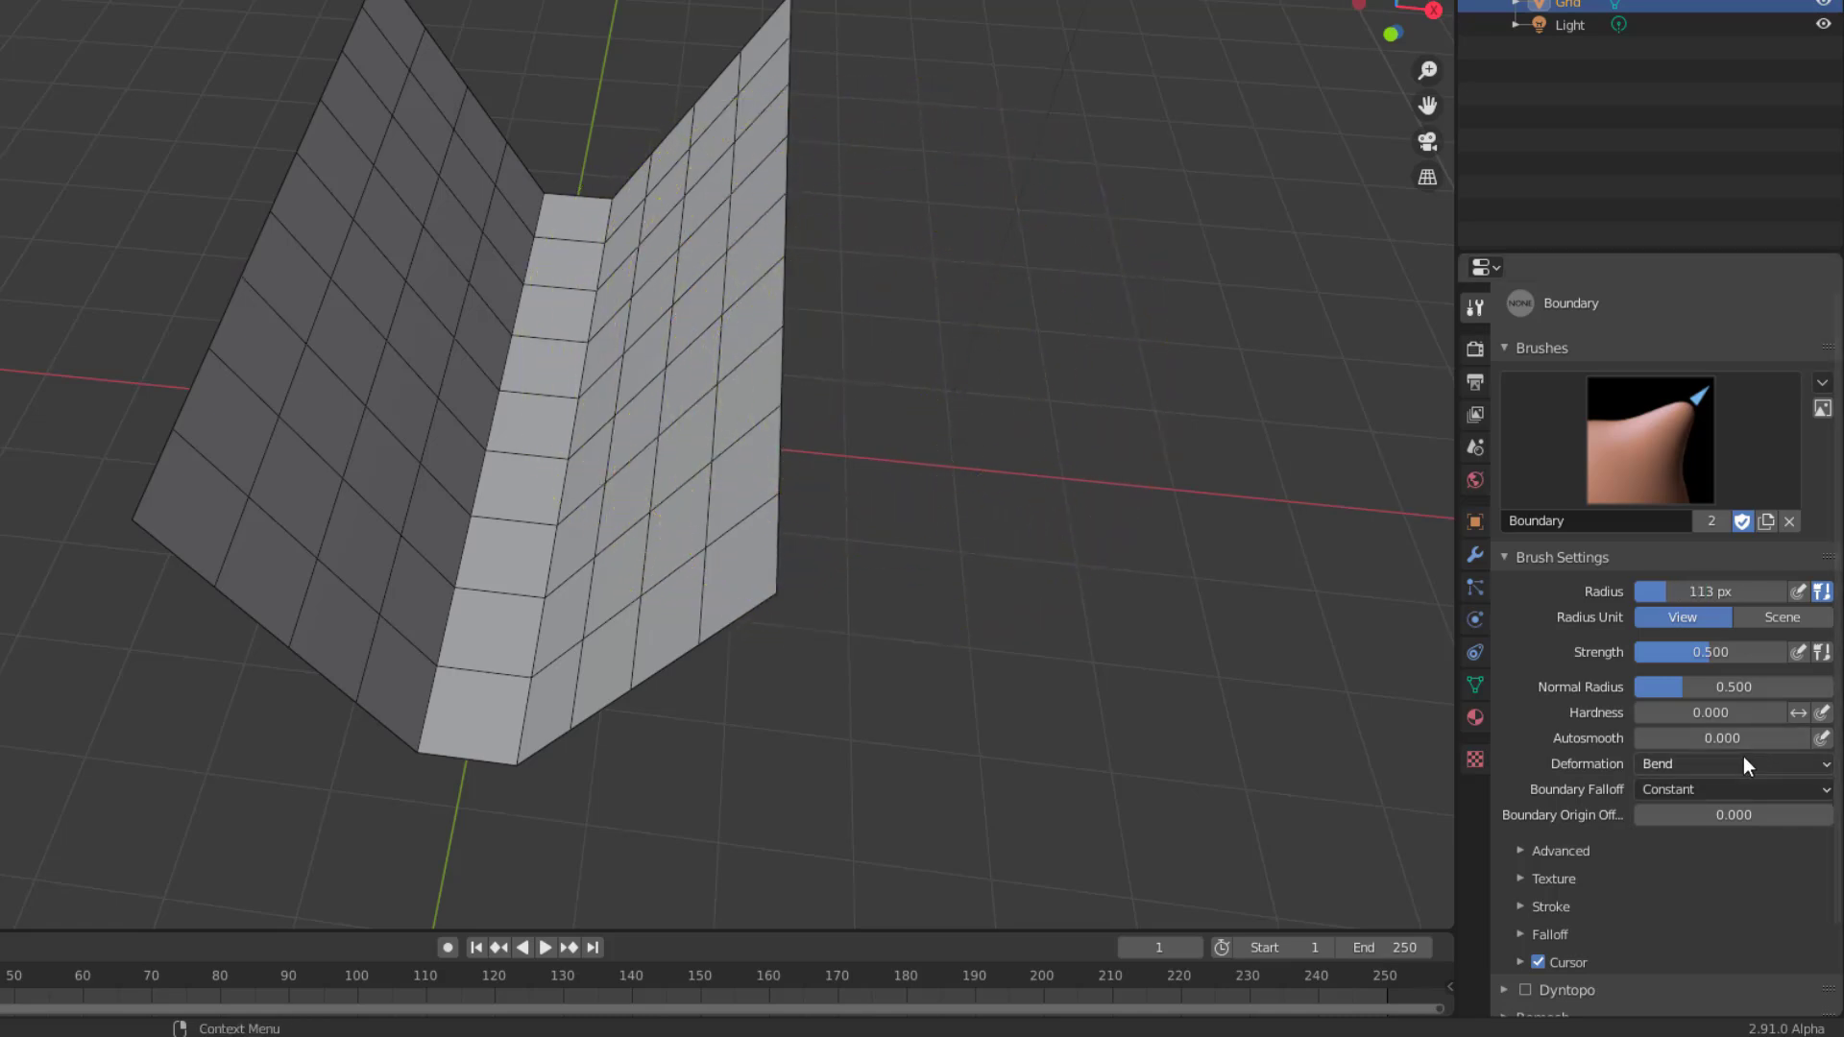
pyautogui.click(1748, 765)
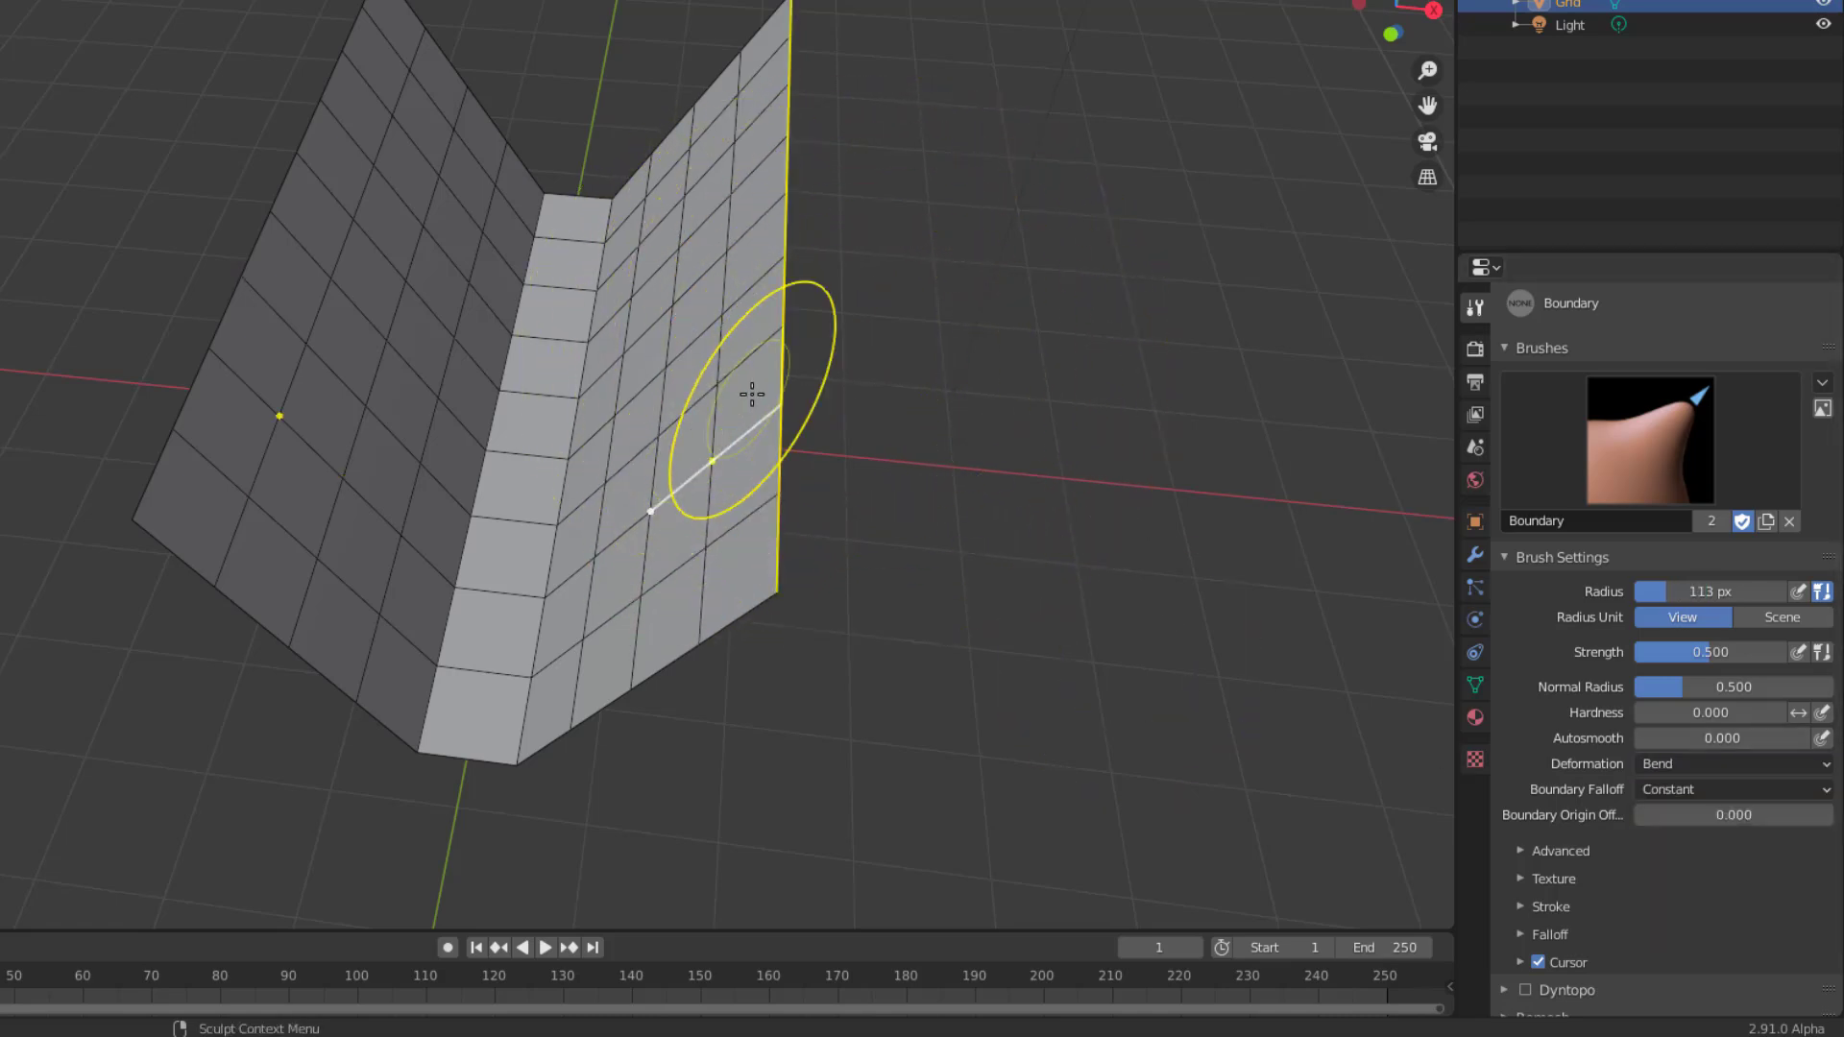
pyautogui.moveTo(724, 326)
pyautogui.mouseDown()
pyautogui.moveTo(465, 280)
pyautogui.moveTo(519, 309)
pyautogui.mouseUp()
pyautogui.moveTo(1159, 484); pyautogui.dragTo(1133, 413, button='middle')
# Step: Set the Boundary brush deformation to Expand and pull the grid's outer edges slightly inward
pyautogui.click(1748, 764)
pyautogui.click(1710, 815)
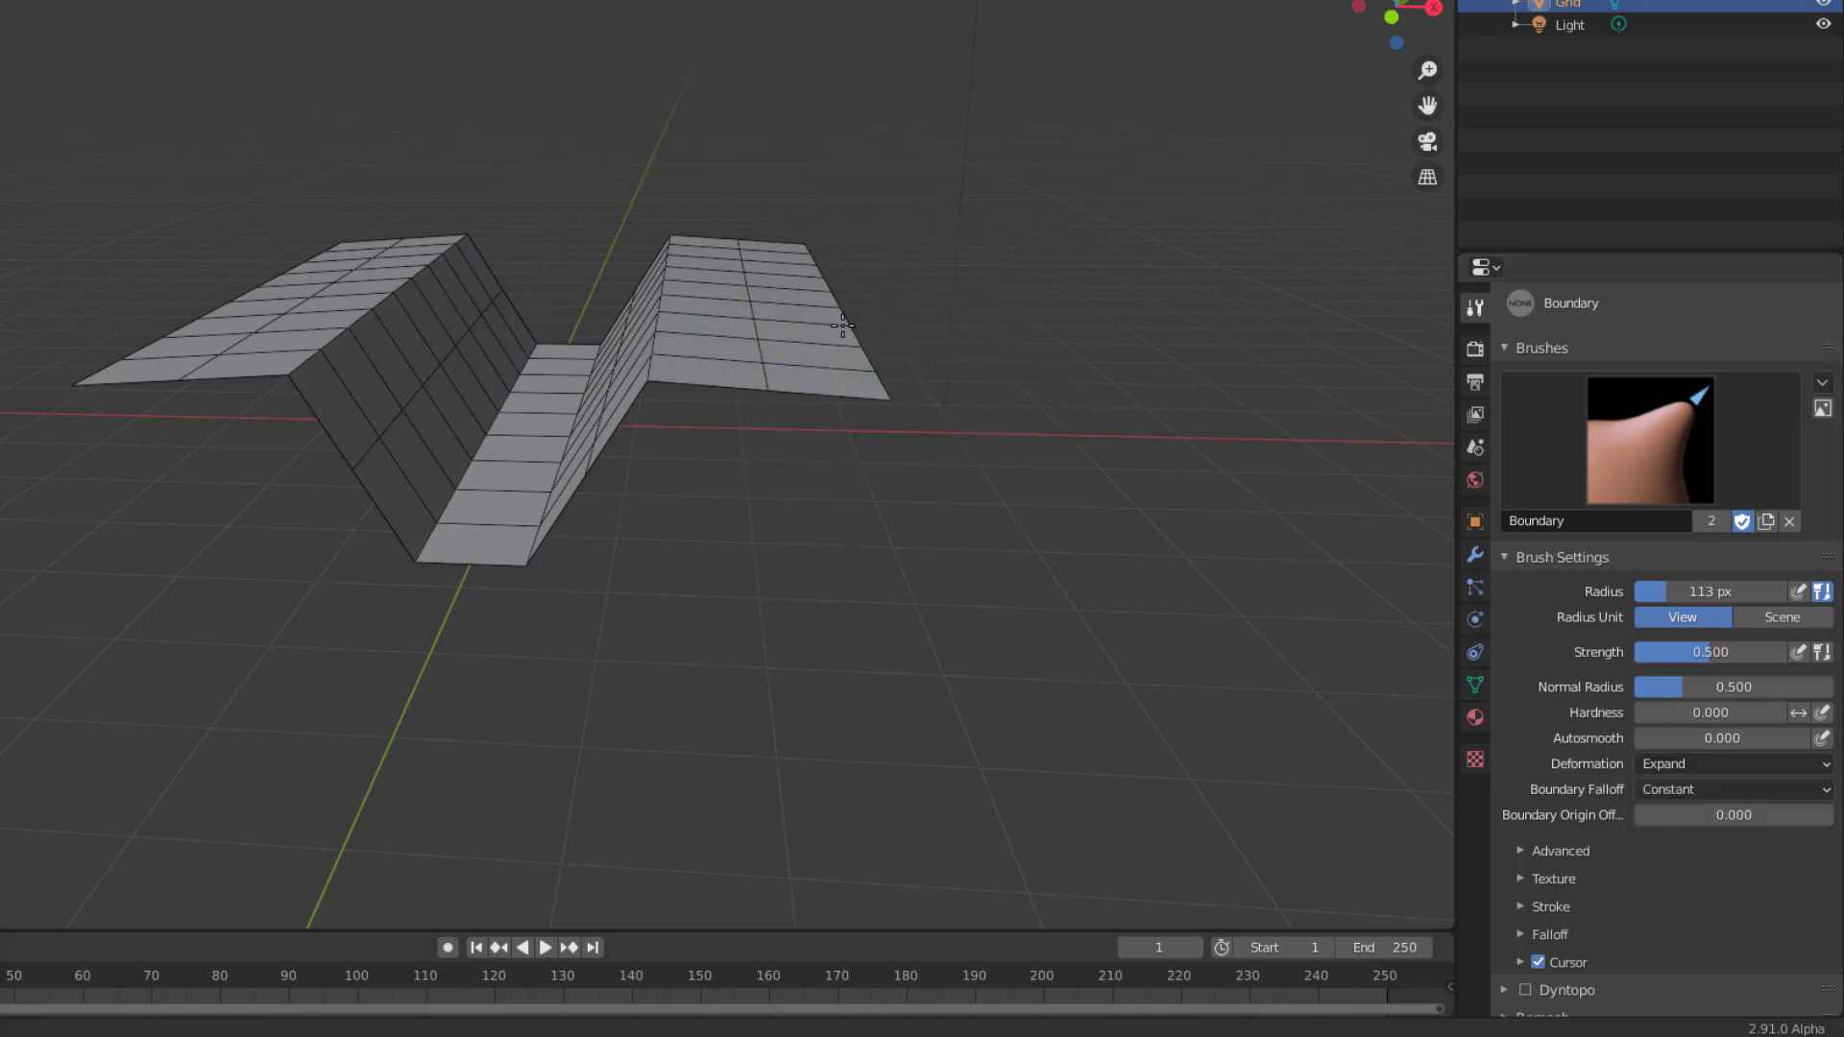
pyautogui.moveTo(842, 325)
pyautogui.mouseDown()
pyautogui.moveTo(1299, 350)
pyautogui.moveTo(673, 307)
pyautogui.moveTo(1084, 320)
pyautogui.moveTo(780, 276)
pyautogui.mouseUp()
# Step: Set the Boundary brush deformation to Inflate and push the grid's outer edge strips downward
pyautogui.click(1703, 765)
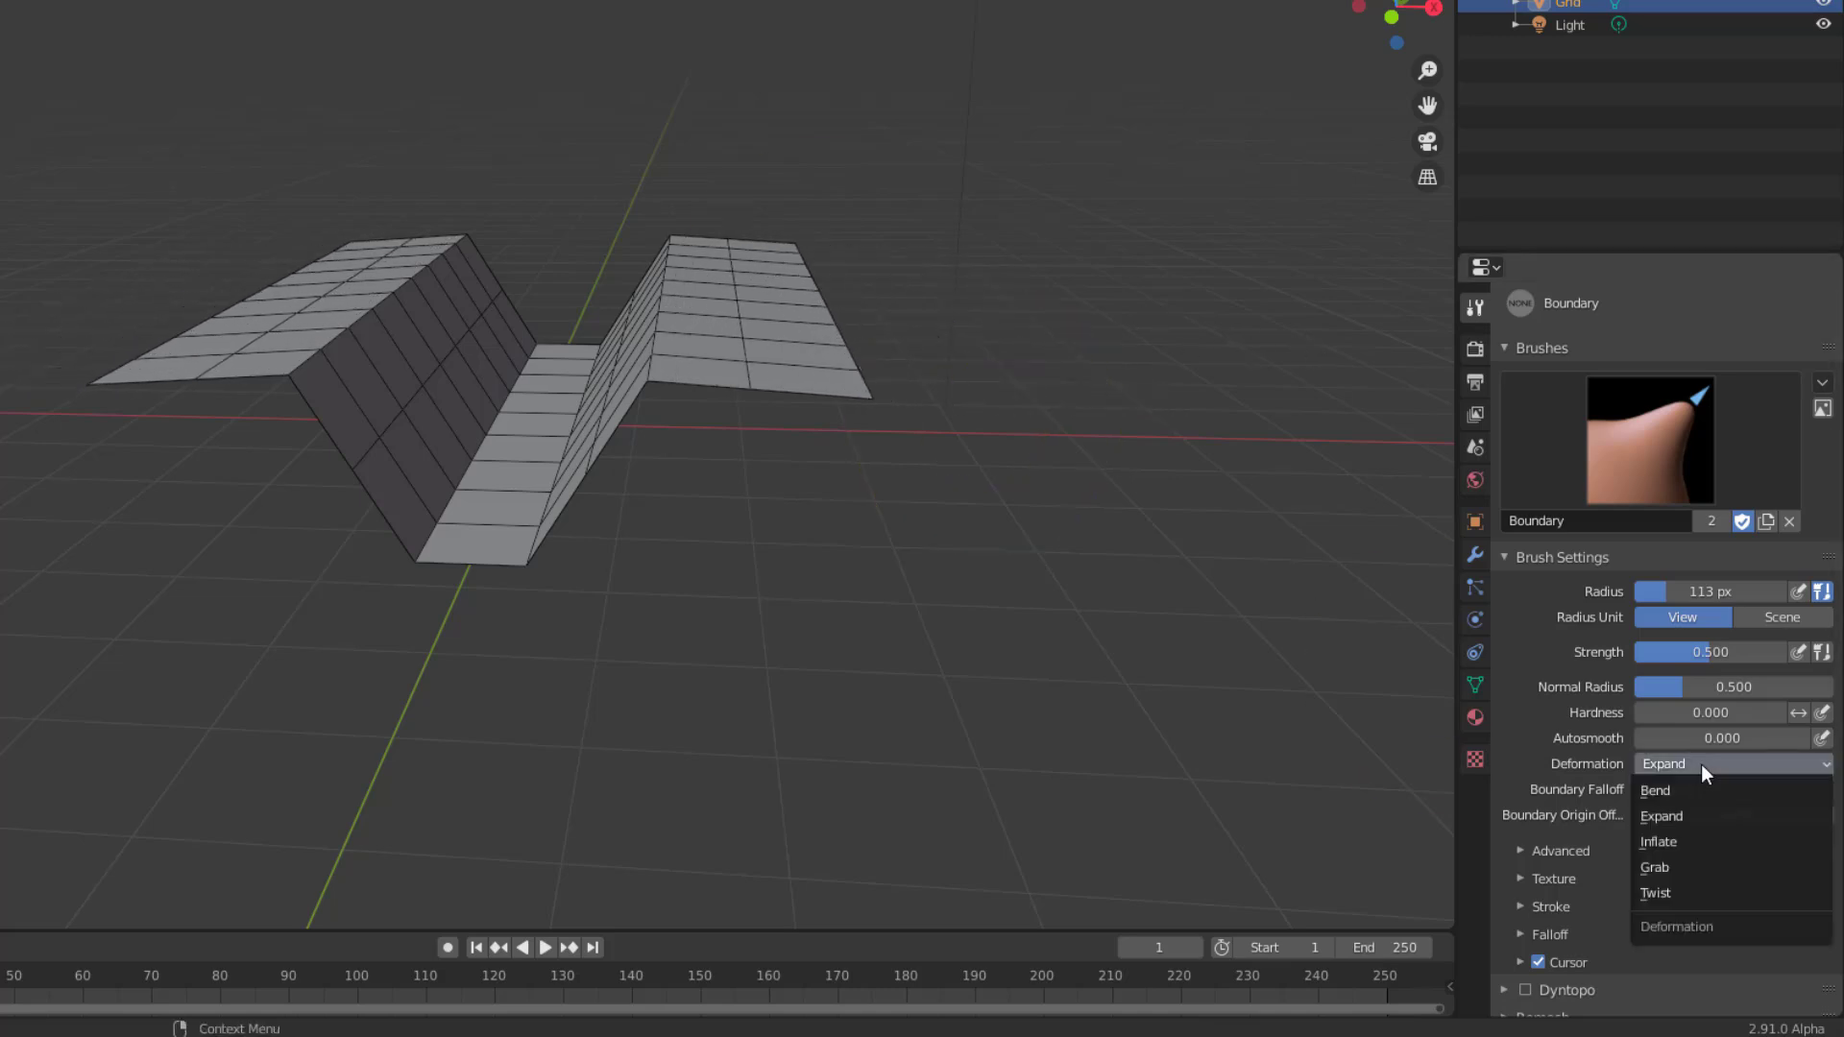
pyautogui.click(1658, 842)
pyautogui.moveTo(720, 275)
pyautogui.mouseDown()
pyautogui.moveTo(1054, 296)
pyautogui.moveTo(855, 292)
pyautogui.moveTo(401, 199)
pyautogui.moveTo(684, 307)
pyautogui.moveTo(1075, 417)
pyautogui.moveTo(421, 219)
pyautogui.moveTo(968, 452)
pyautogui.moveTo(858, 426)
pyautogui.moveTo(439, 240)
pyautogui.moveTo(539, 281)
pyautogui.mouseUp()
# Step: Shift the grid's outer edge strips with the Grab deformation and switch the Boundary brush deformation to Twist
pyautogui.click(1676, 764)
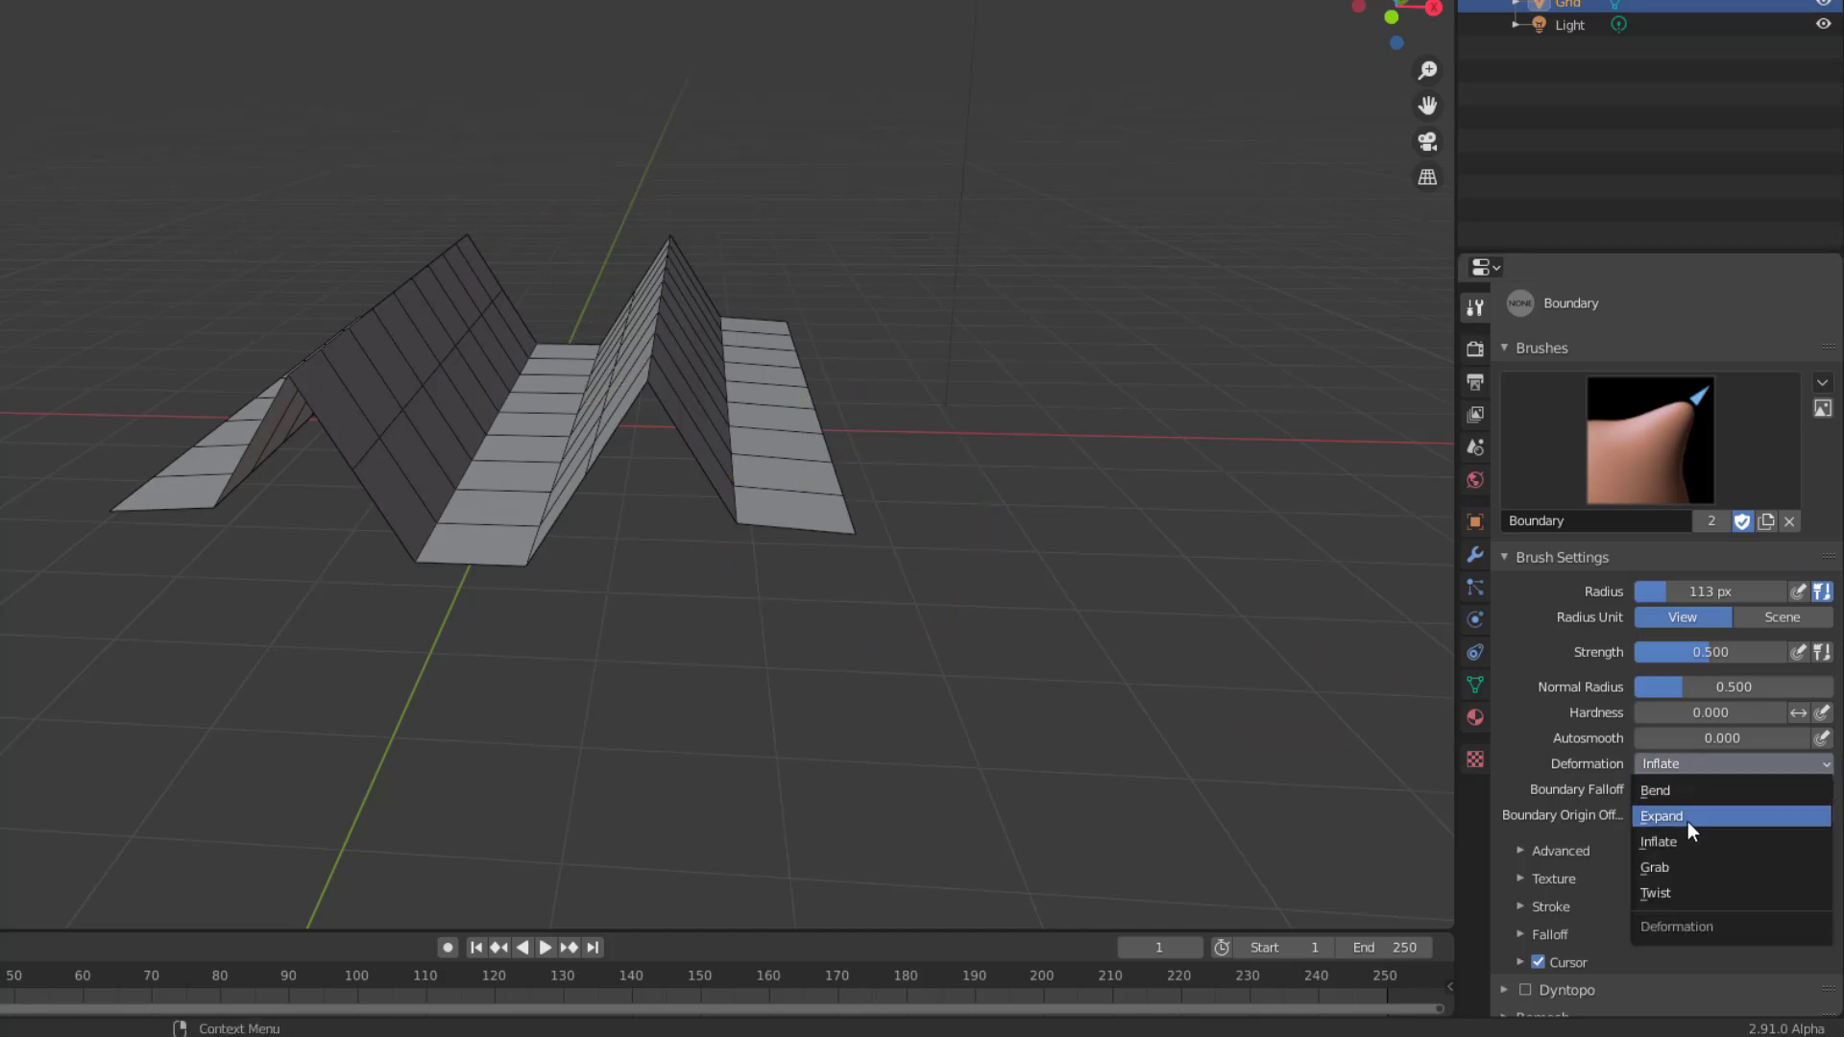
pyautogui.click(1684, 868)
pyautogui.moveTo(762, 412)
pyautogui.mouseDown()
pyautogui.moveTo(1172, 496)
pyautogui.moveTo(1018, 346)
pyautogui.moveTo(1092, 416)
pyautogui.moveTo(811, 486)
pyautogui.moveTo(862, 179)
pyautogui.moveTo(898, 384)
pyautogui.moveTo(826, 404)
pyautogui.moveTo(807, 379)
pyautogui.moveTo(914, 474)
pyautogui.moveTo(833, 399)
pyautogui.moveTo(703, 370)
pyautogui.mouseUp()
pyautogui.click(1708, 764)
pyautogui.click(1682, 893)
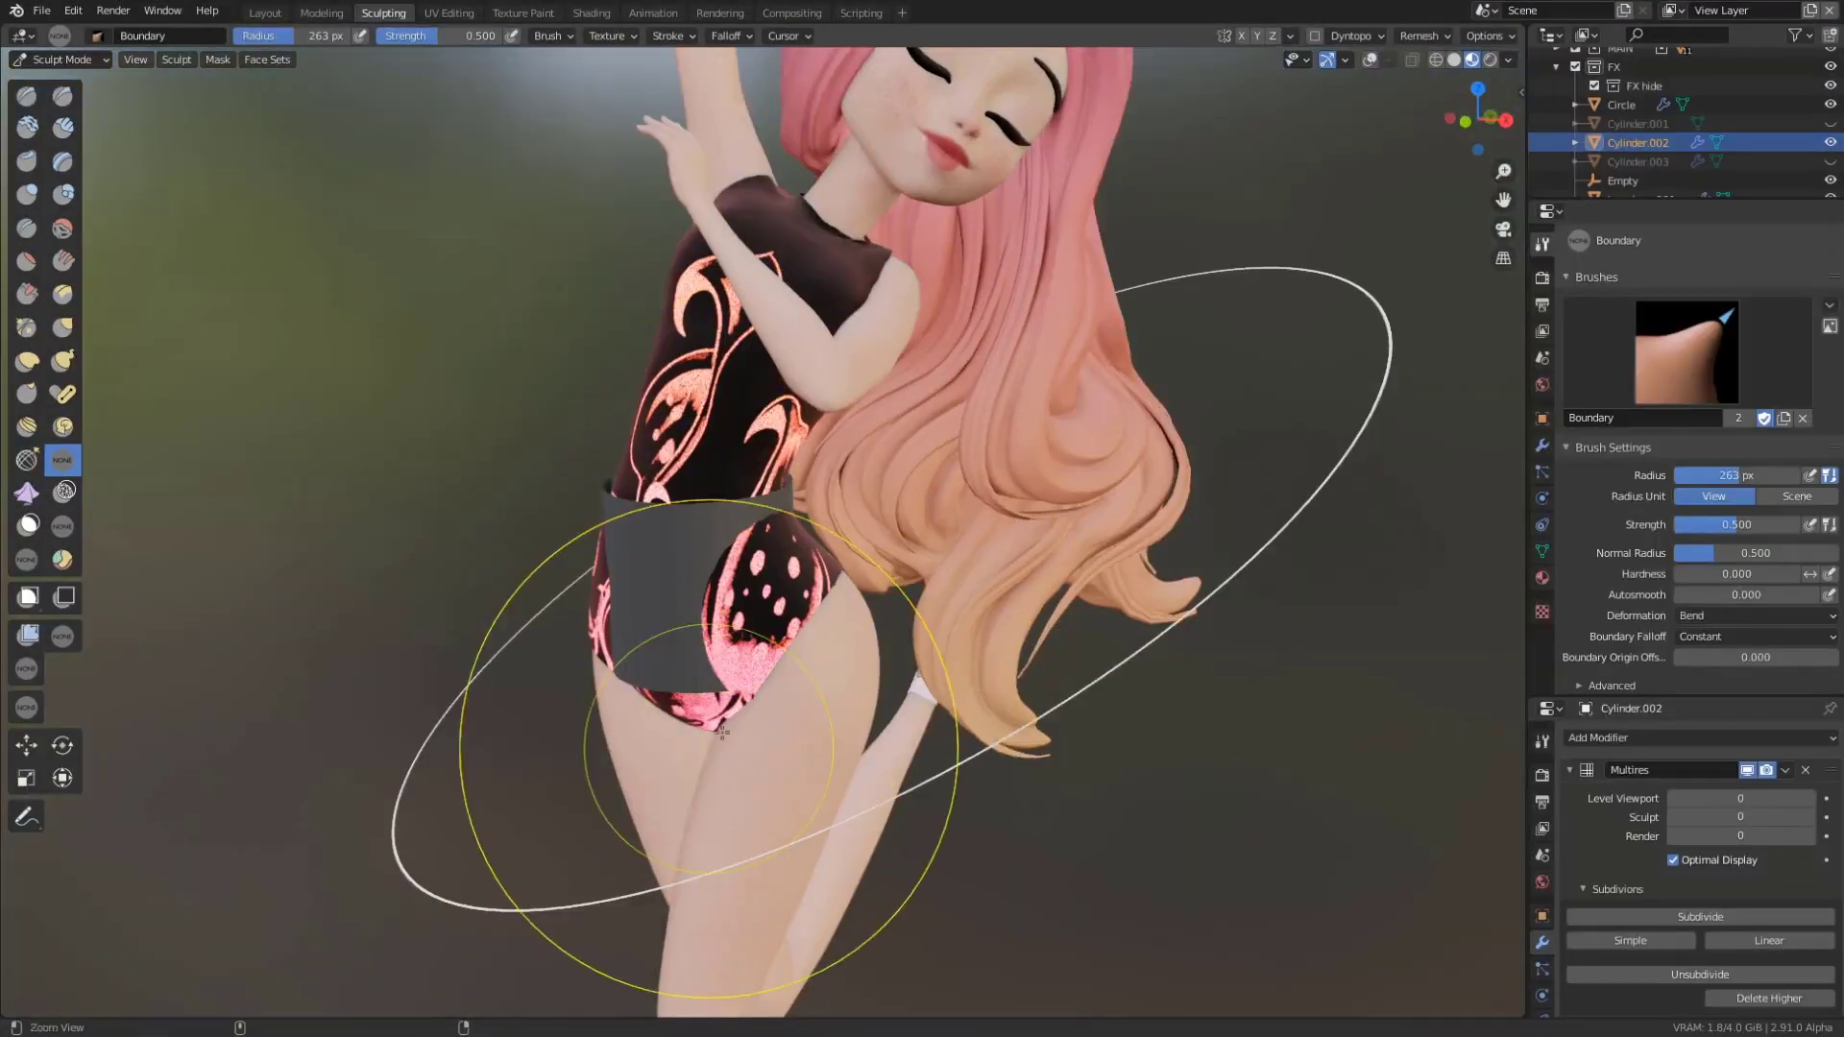
# Step: Choose the Boundary.003 brush for sculpting the character's skirt mesh and bring the skirt hem into view
pyautogui.click(1687, 352)
pyautogui.click(1338, 495)
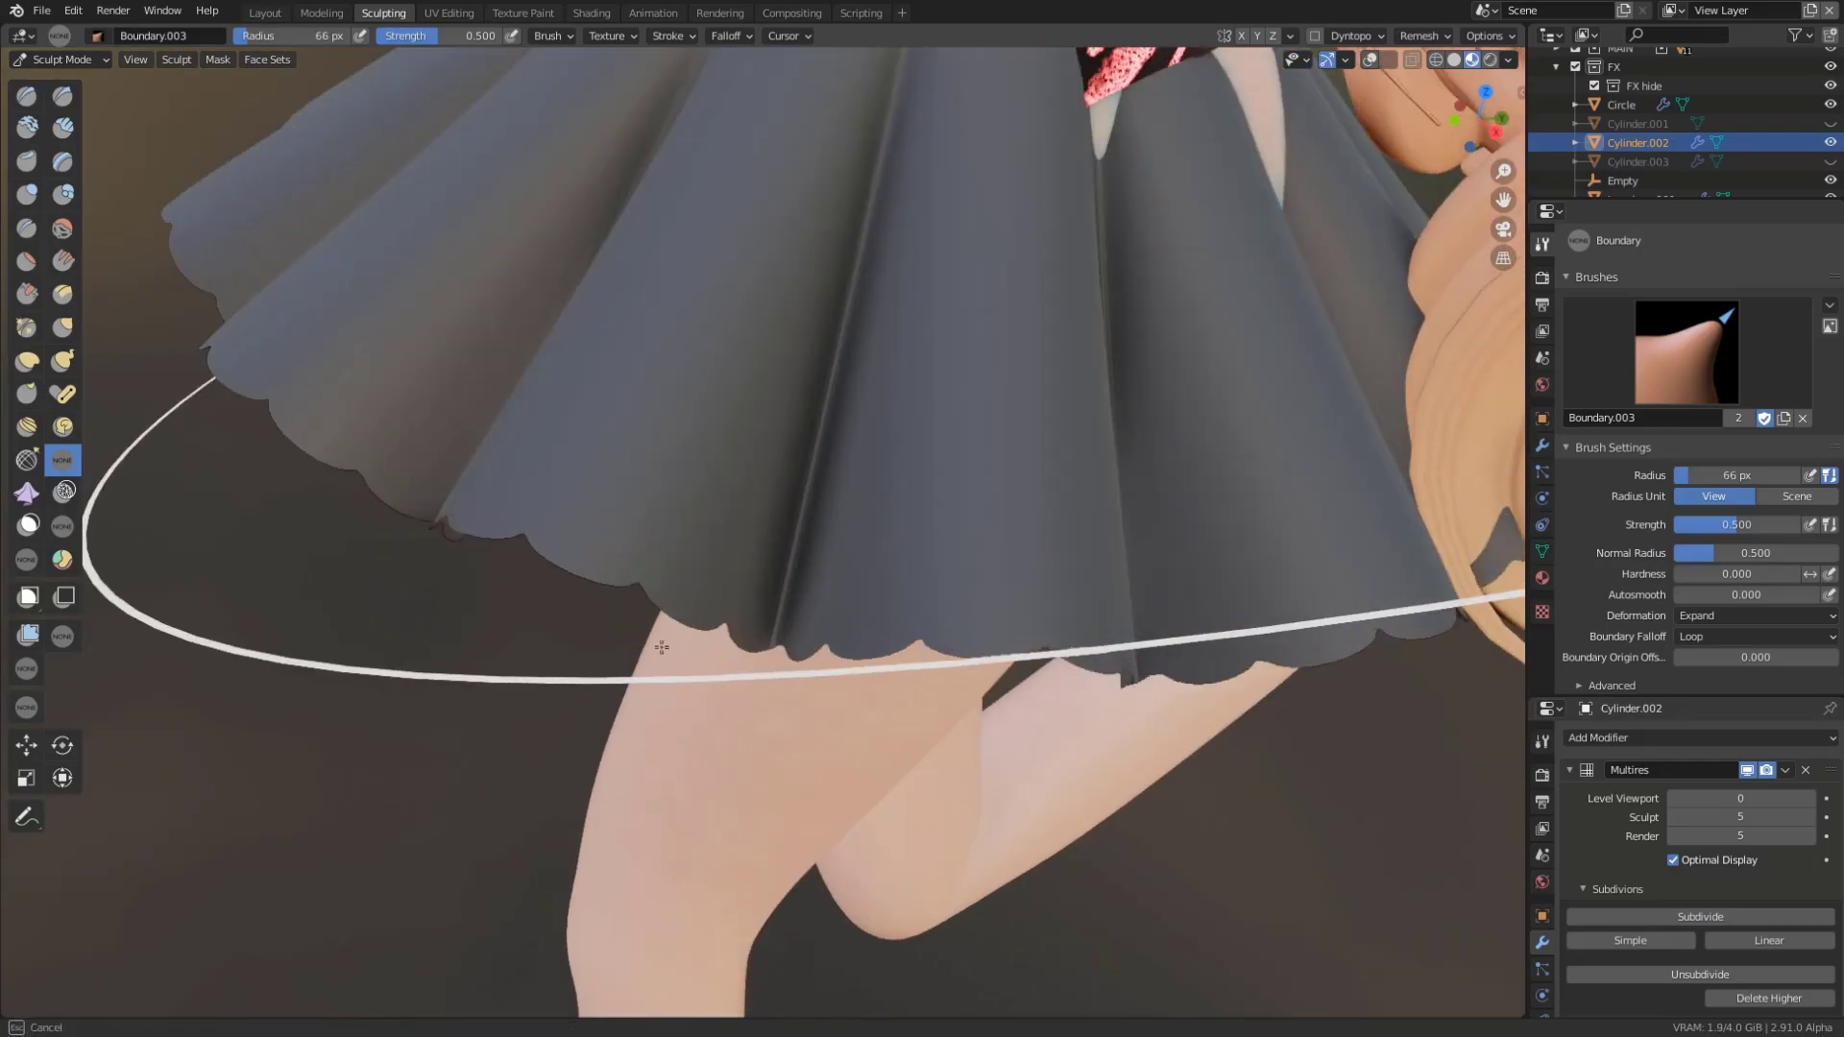
pyautogui.keyDown('shift'); pyautogui.moveTo(554, 828); pyautogui.dragTo(708, 790, button='middle'); pyautogui.keyUp('shift')
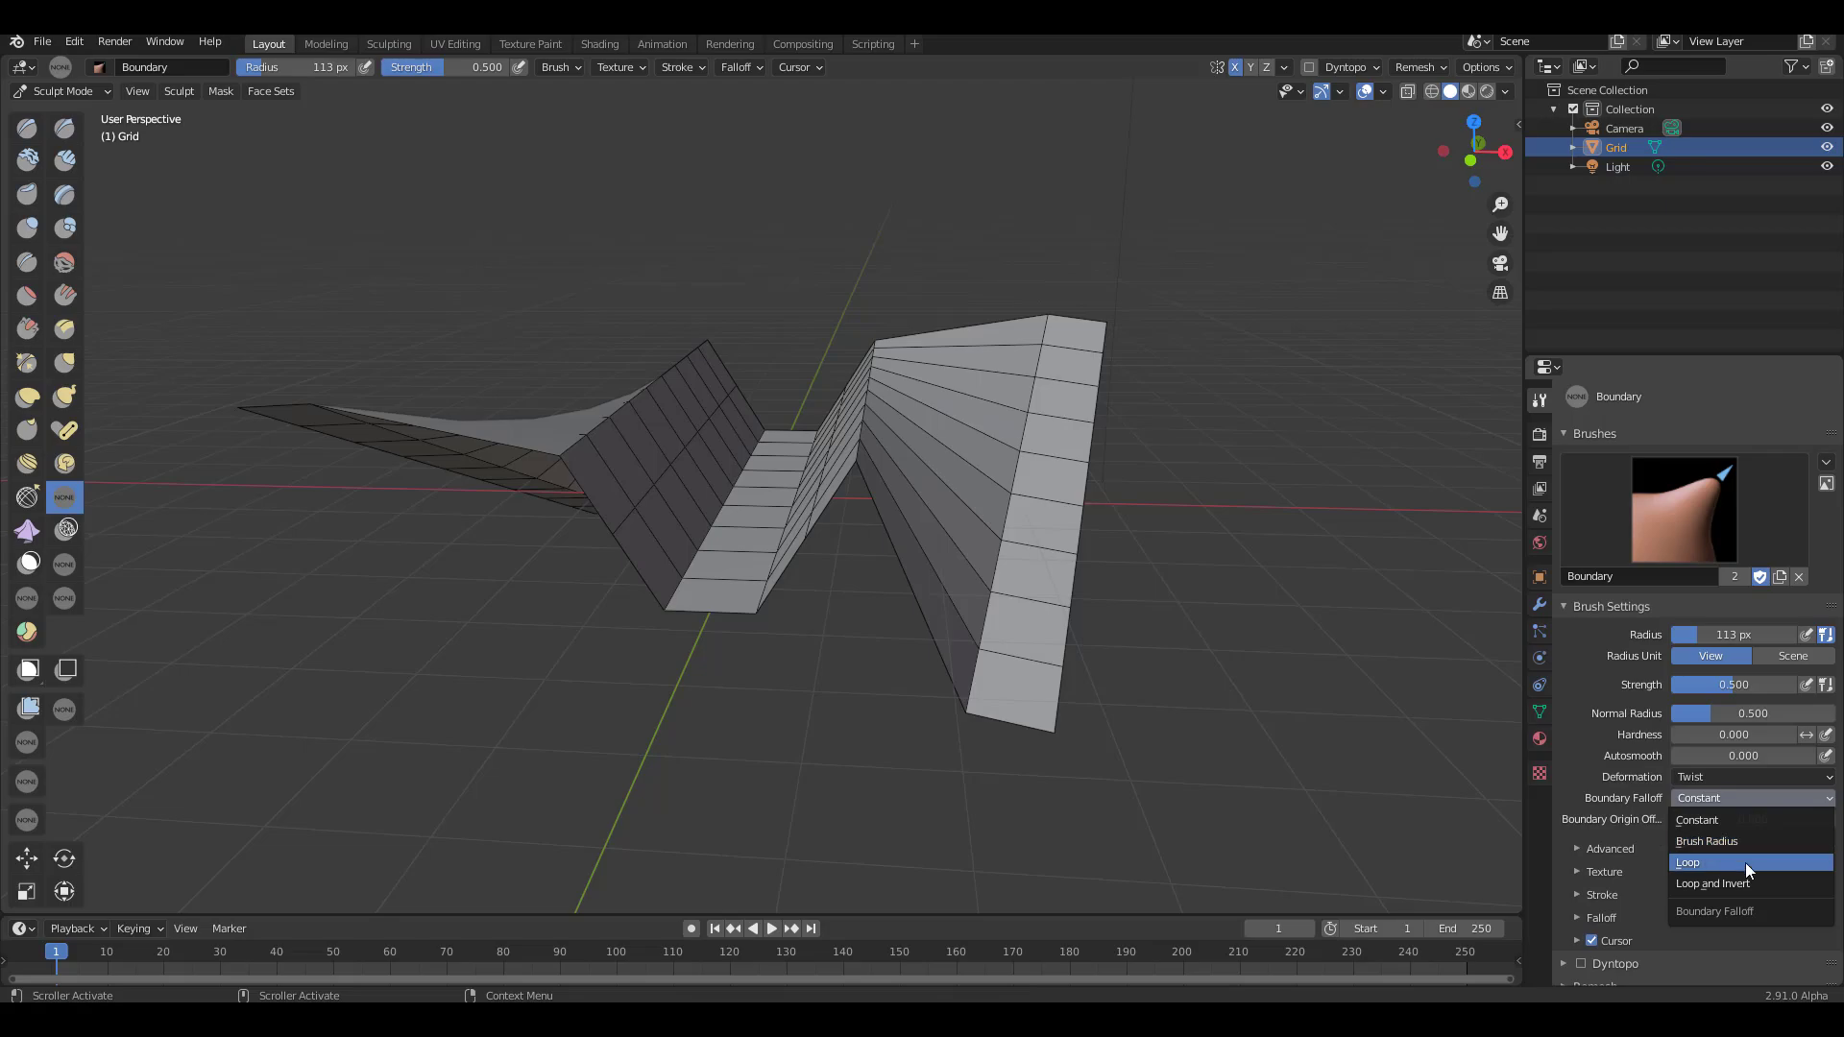
# Step: Bend the cylinder's open end outward into a flare with the Boundary brush
pyautogui.moveTo(1091, 576); pyautogui.dragTo(695, 562, button='middle')
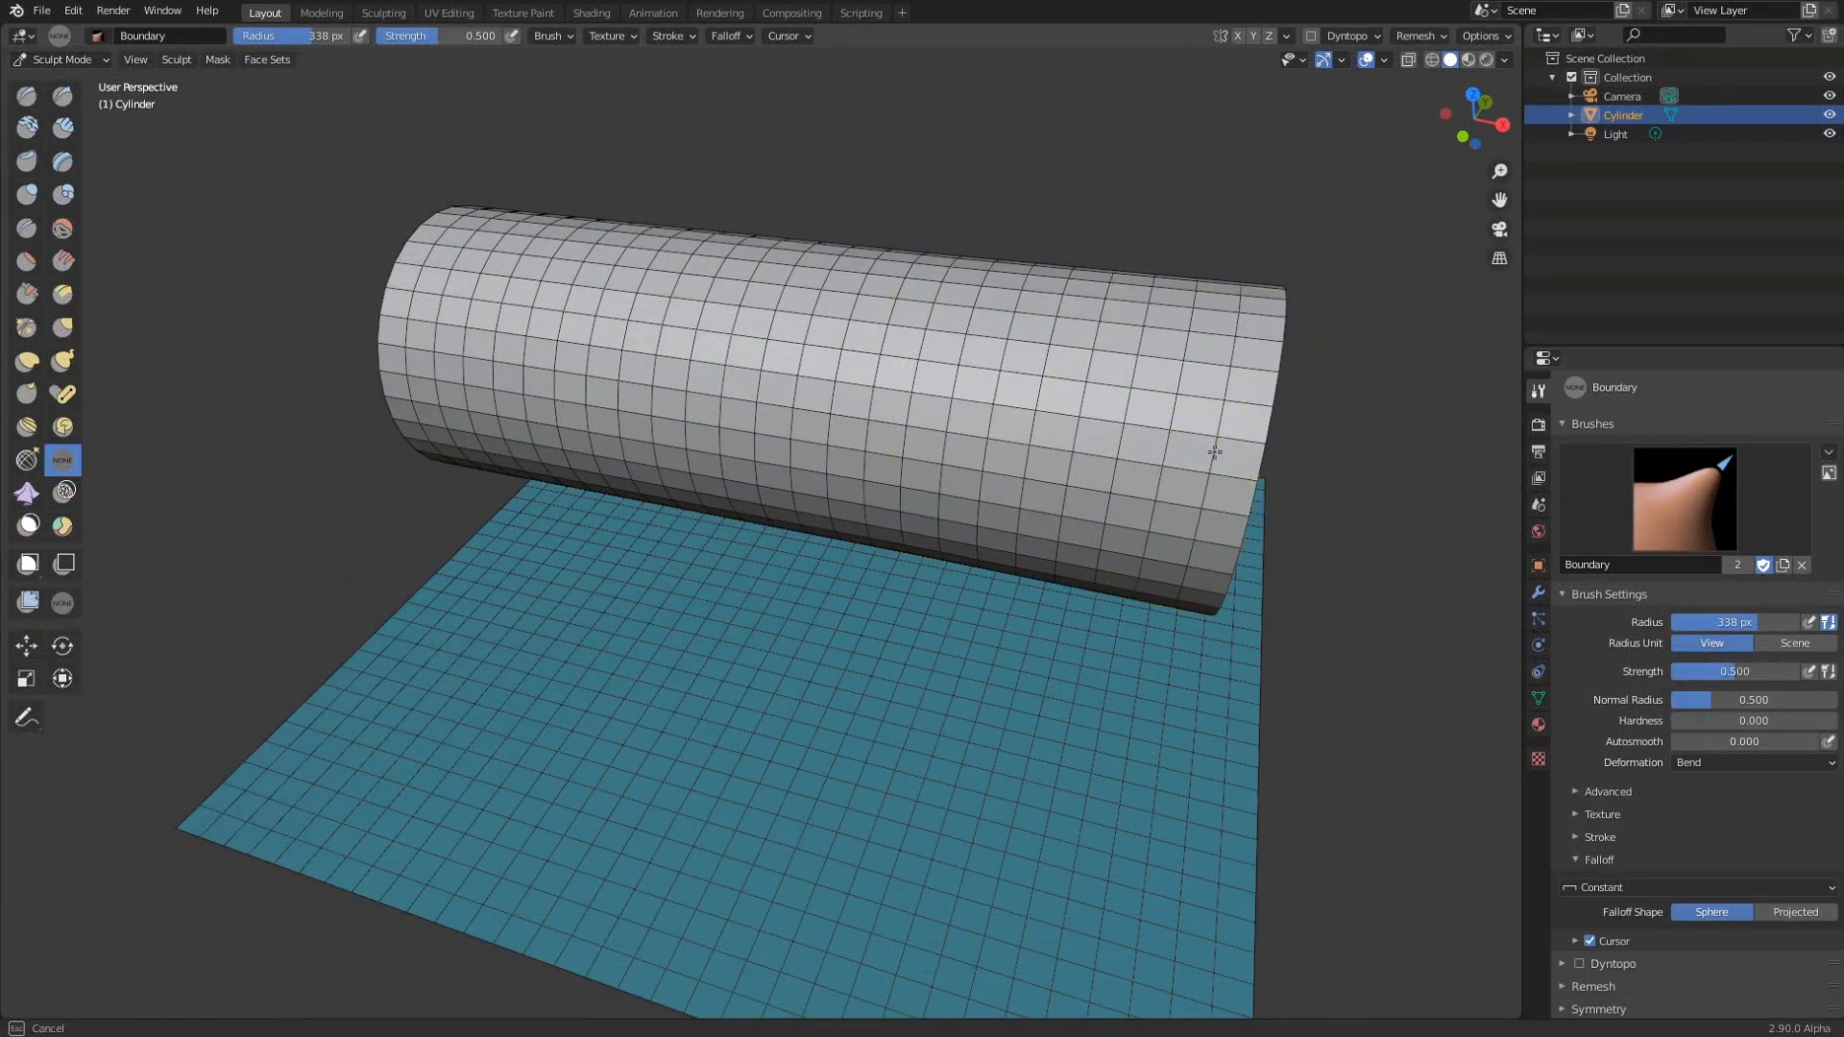
pyautogui.moveTo(1219, 317)
pyautogui.mouseDown()
pyautogui.moveTo(1474, 562)
pyautogui.moveTo(1421, 250)
pyautogui.mouseUp()
pyautogui.moveTo(1344, 481); pyautogui.dragTo(1153, 461, button='middle')
# Step: Extend the mesh boundaries with the Boundary Expand brush and offset the cylinder's and plane's far ends with Boundary Grab
pyautogui.click(1630, 514)
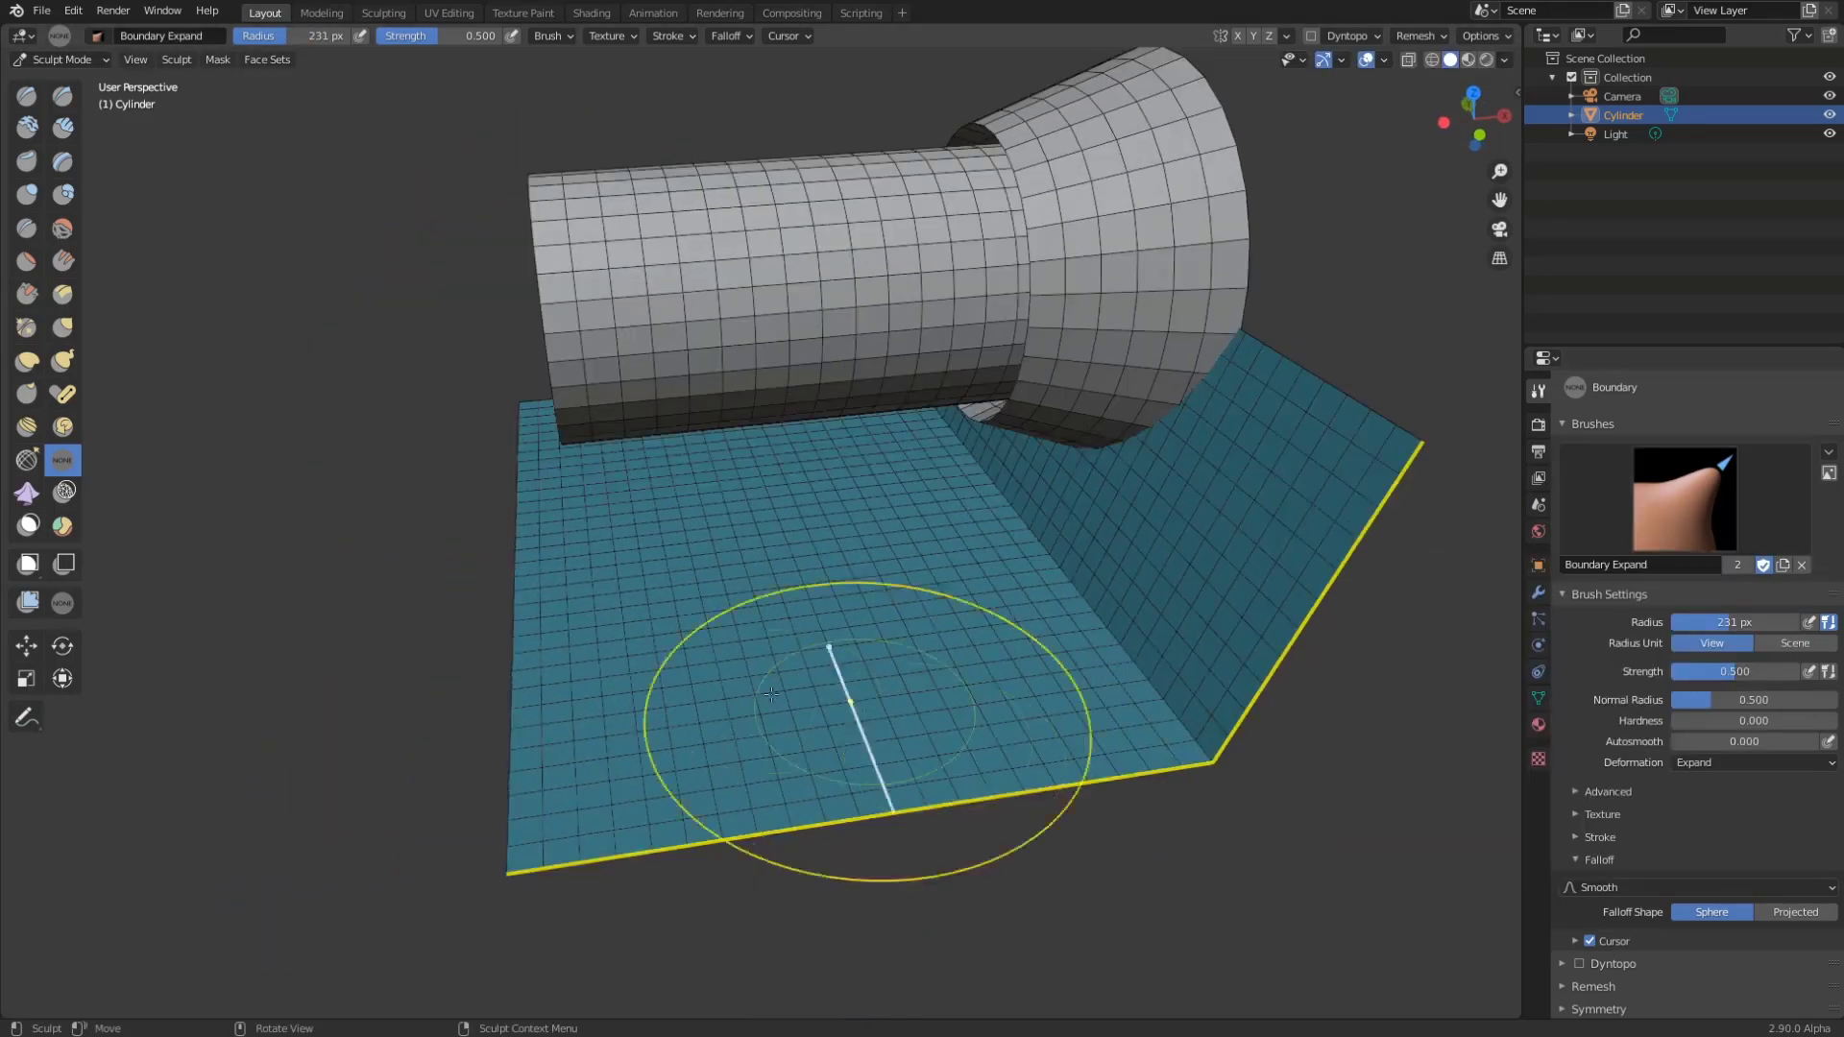
pyautogui.moveTo(864, 782)
pyautogui.mouseDown(button='middle')
pyautogui.moveTo(885, 679)
pyautogui.moveTo(1172, 227)
pyautogui.mouseUp(button='middle')
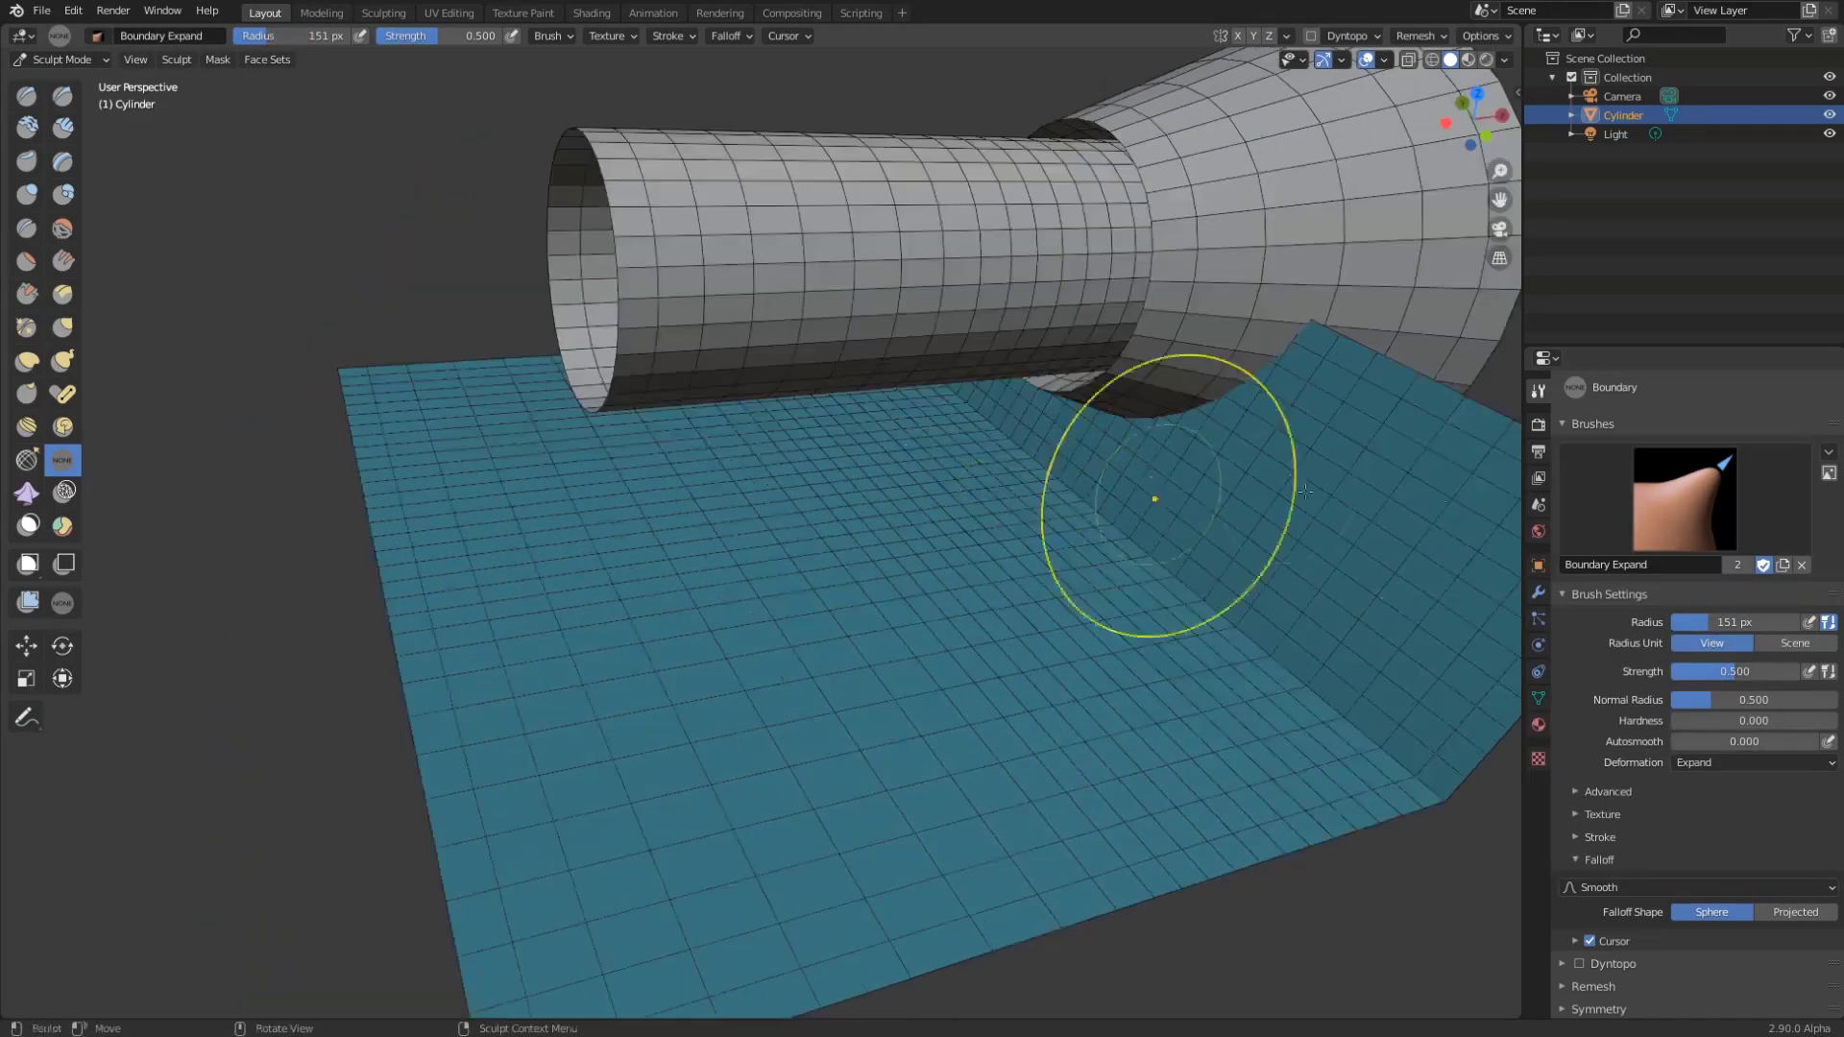
pyautogui.moveTo(1153, 486); pyautogui.dragTo(1105, 432, button='middle')
pyautogui.moveTo(615, 250); pyautogui.dragTo(595, 385)
pyautogui.moveTo(480, 595); pyautogui.dragTo(524, 746)
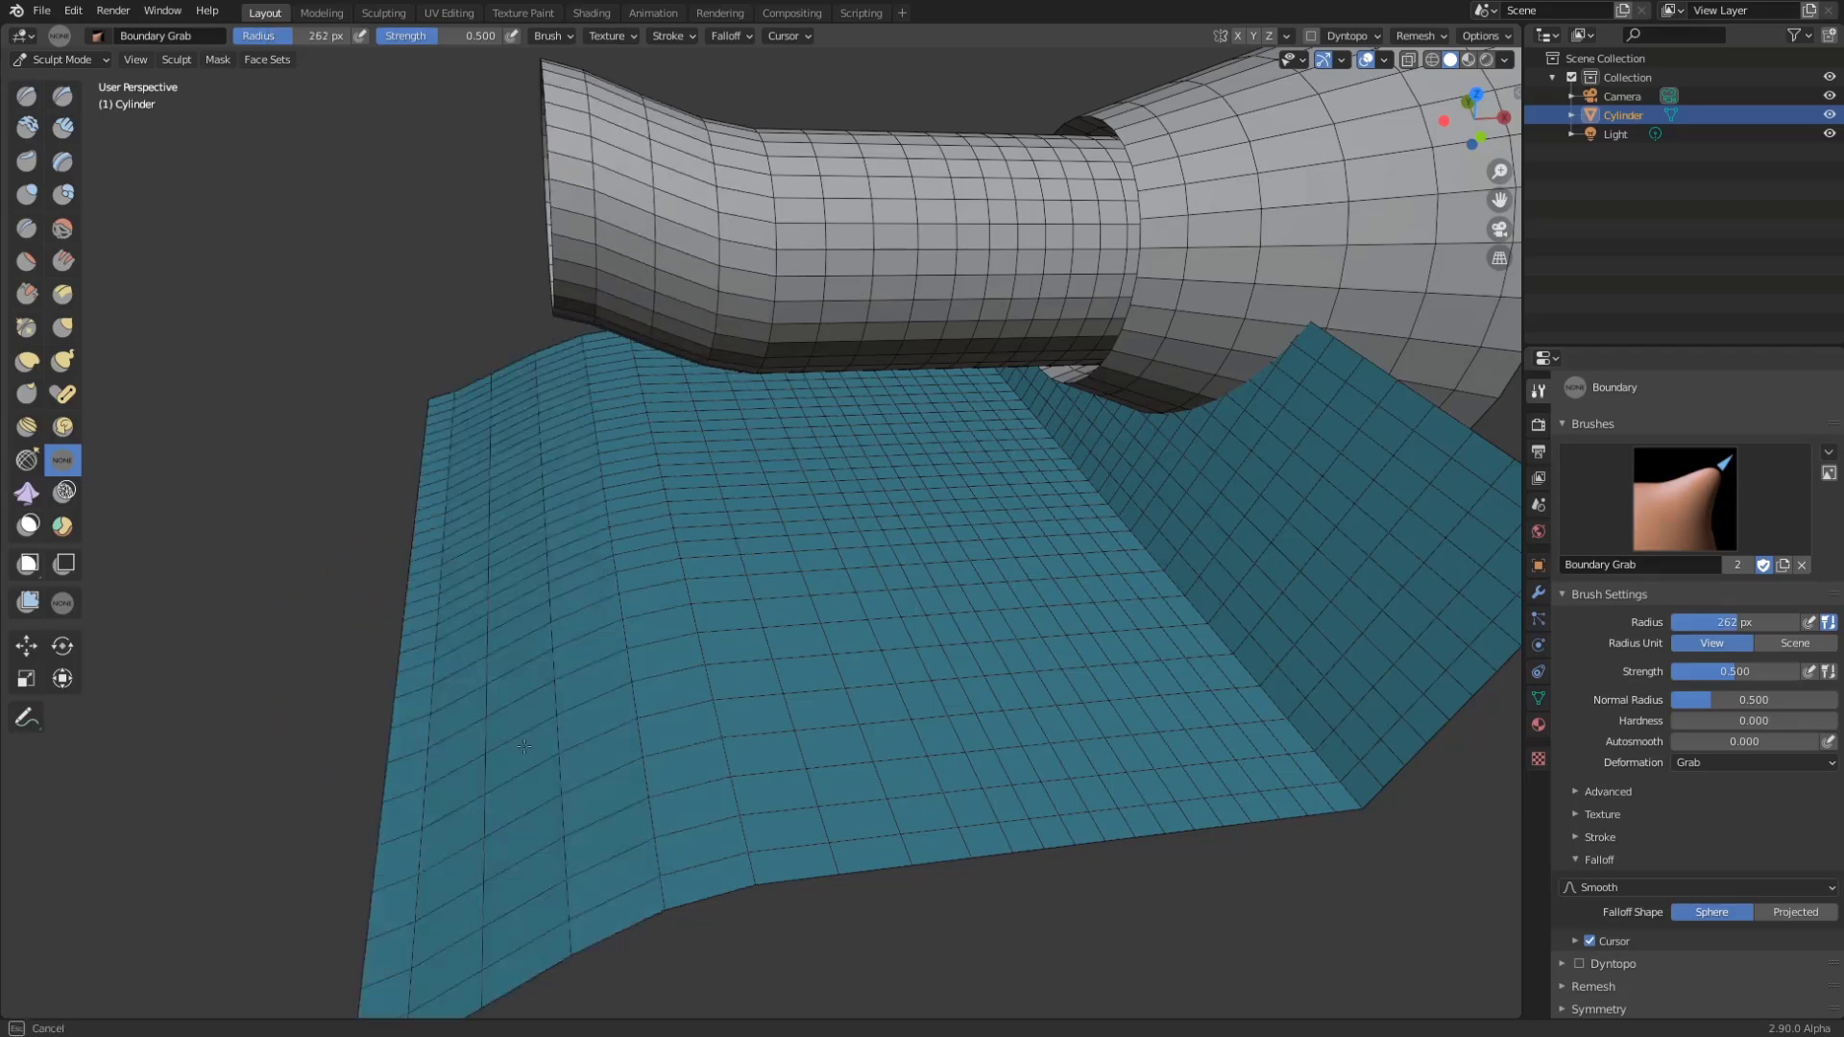
# Step: Widen the cylinder's offset end into a flare using the Boundary Inflate brush
pyautogui.click(1686, 499)
pyautogui.click(1462, 610)
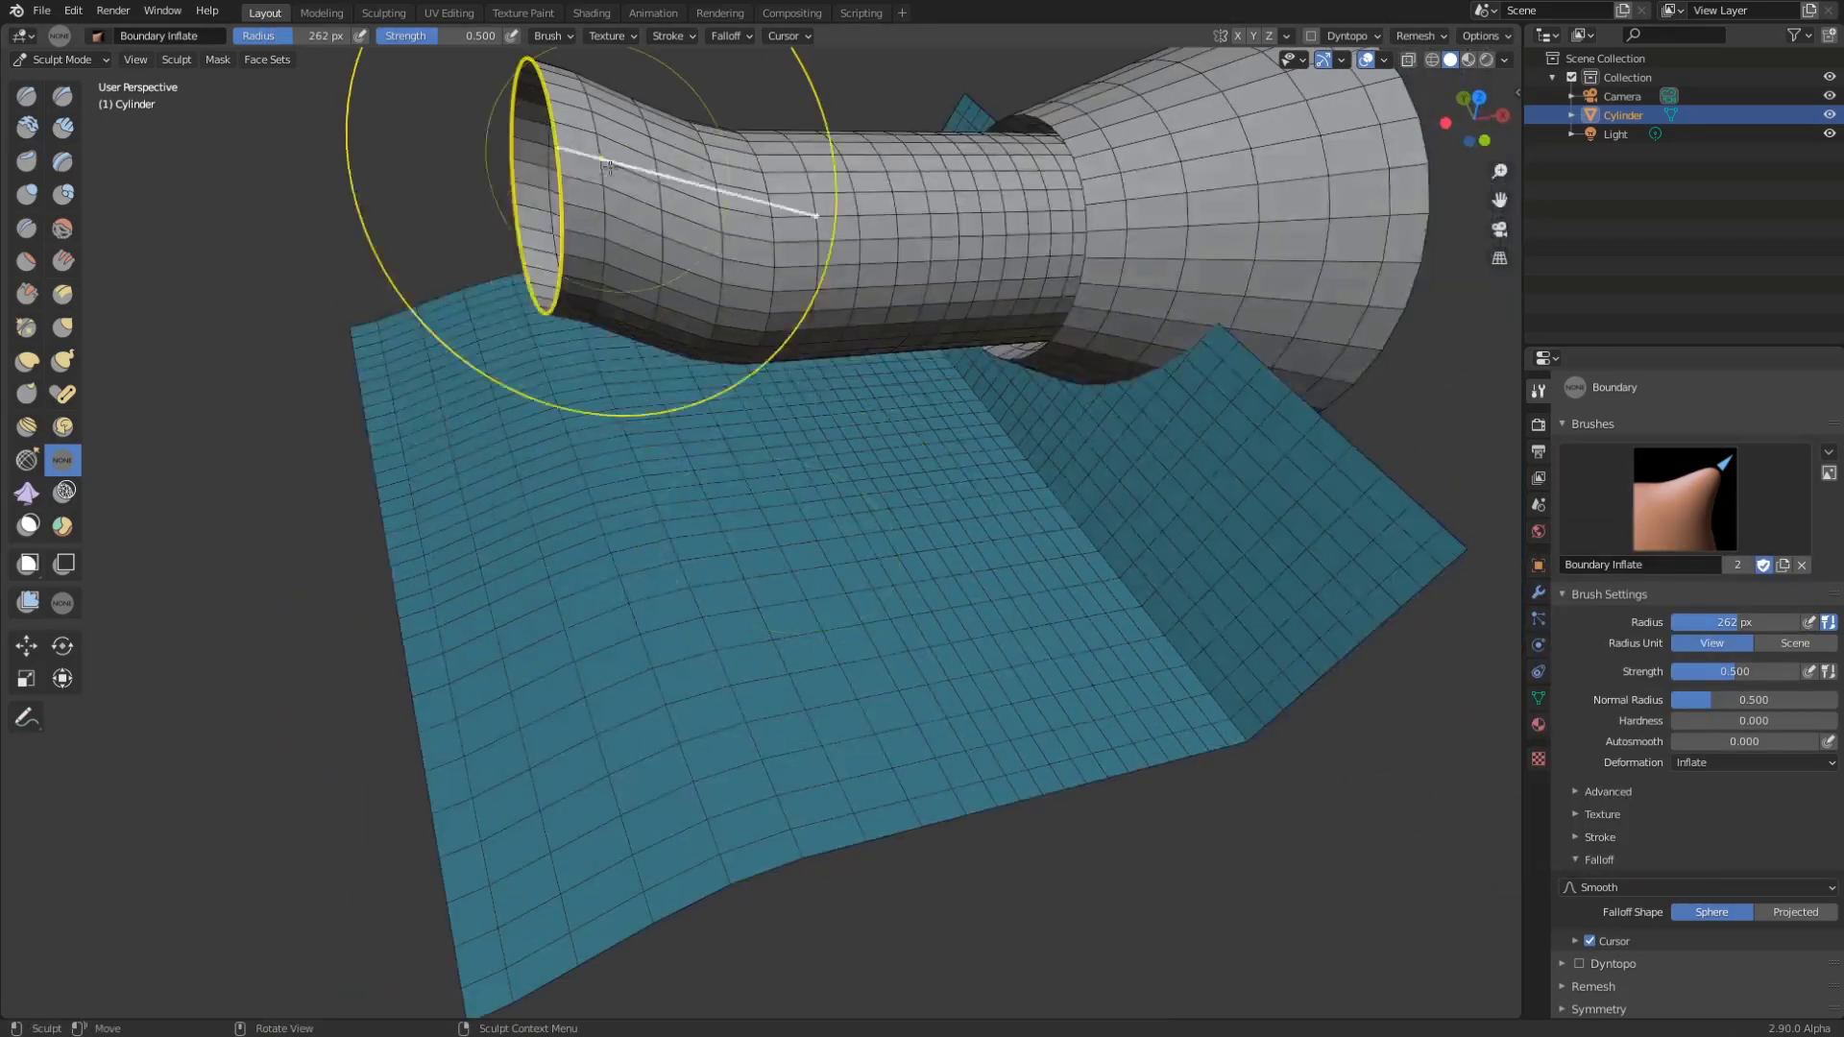
pyautogui.moveTo(535, 288); pyautogui.dragTo(545, 704)
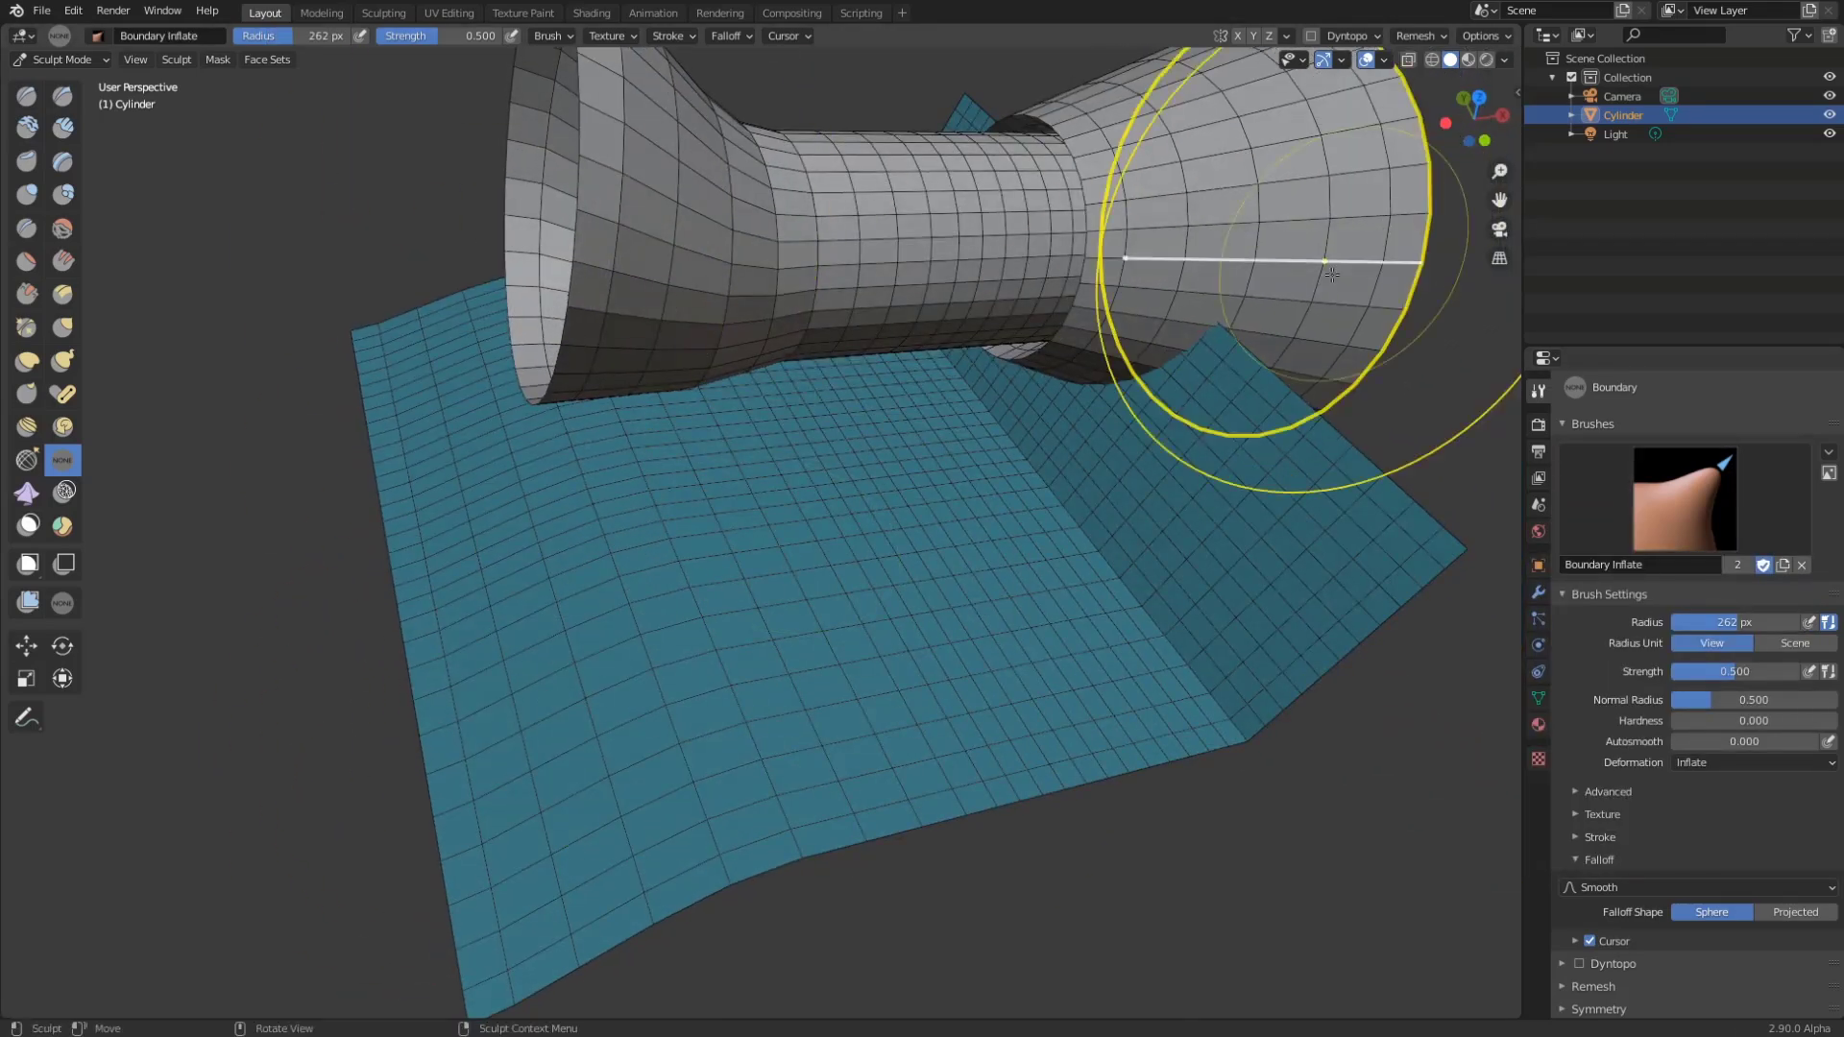
# Step: Curl the cylinder's flared ends and the plane's edges with the Boundary brush in Bend deformation and Constant falloff
pyautogui.moveTo(1152, 576); pyautogui.dragTo(730, 509, button='middle')
pyautogui.moveTo(730, 509); pyautogui.dragTo(527, 774)
pyautogui.moveTo(528, 774); pyautogui.dragTo(763, 338, button='middle')
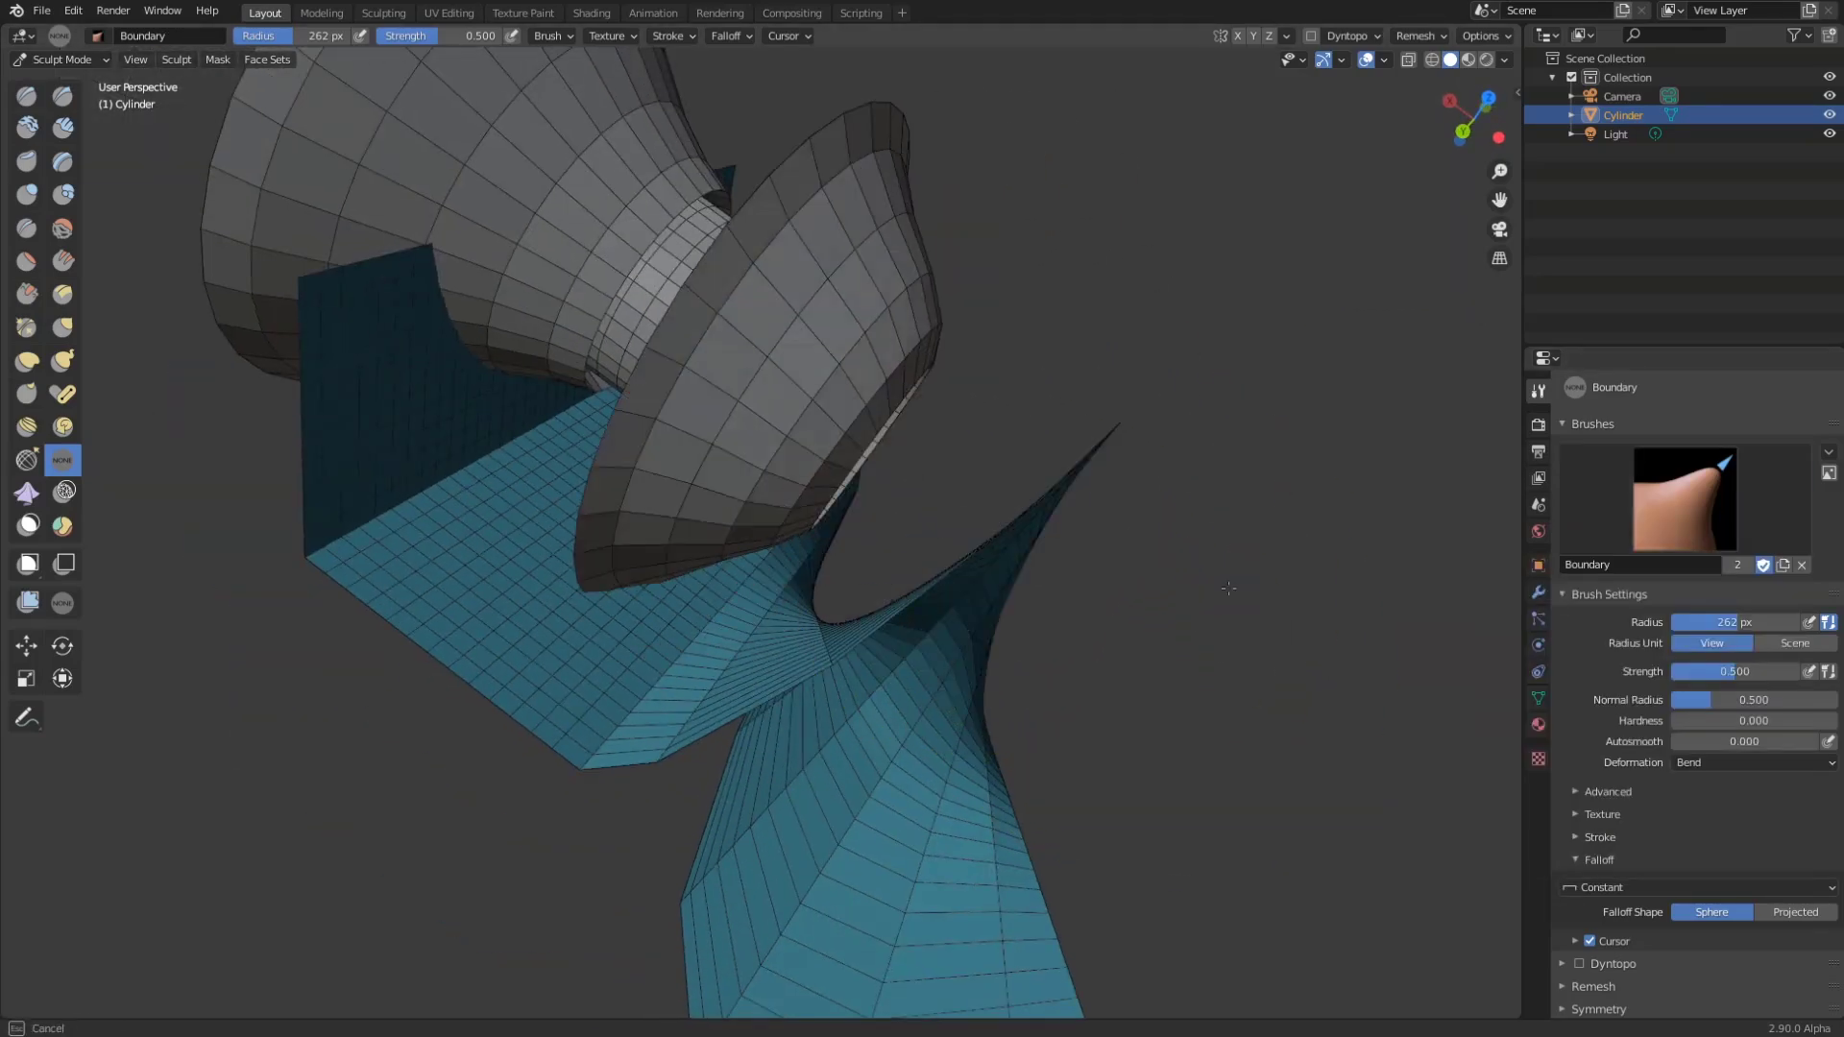
pyautogui.moveTo(1229, 588); pyautogui.dragTo(1070, 576, button='middle')
pyautogui.moveTo(1070, 576); pyautogui.dragTo(1171, 759)
pyautogui.moveTo(576, 336); pyautogui.dragTo(412, 231, button='middle')
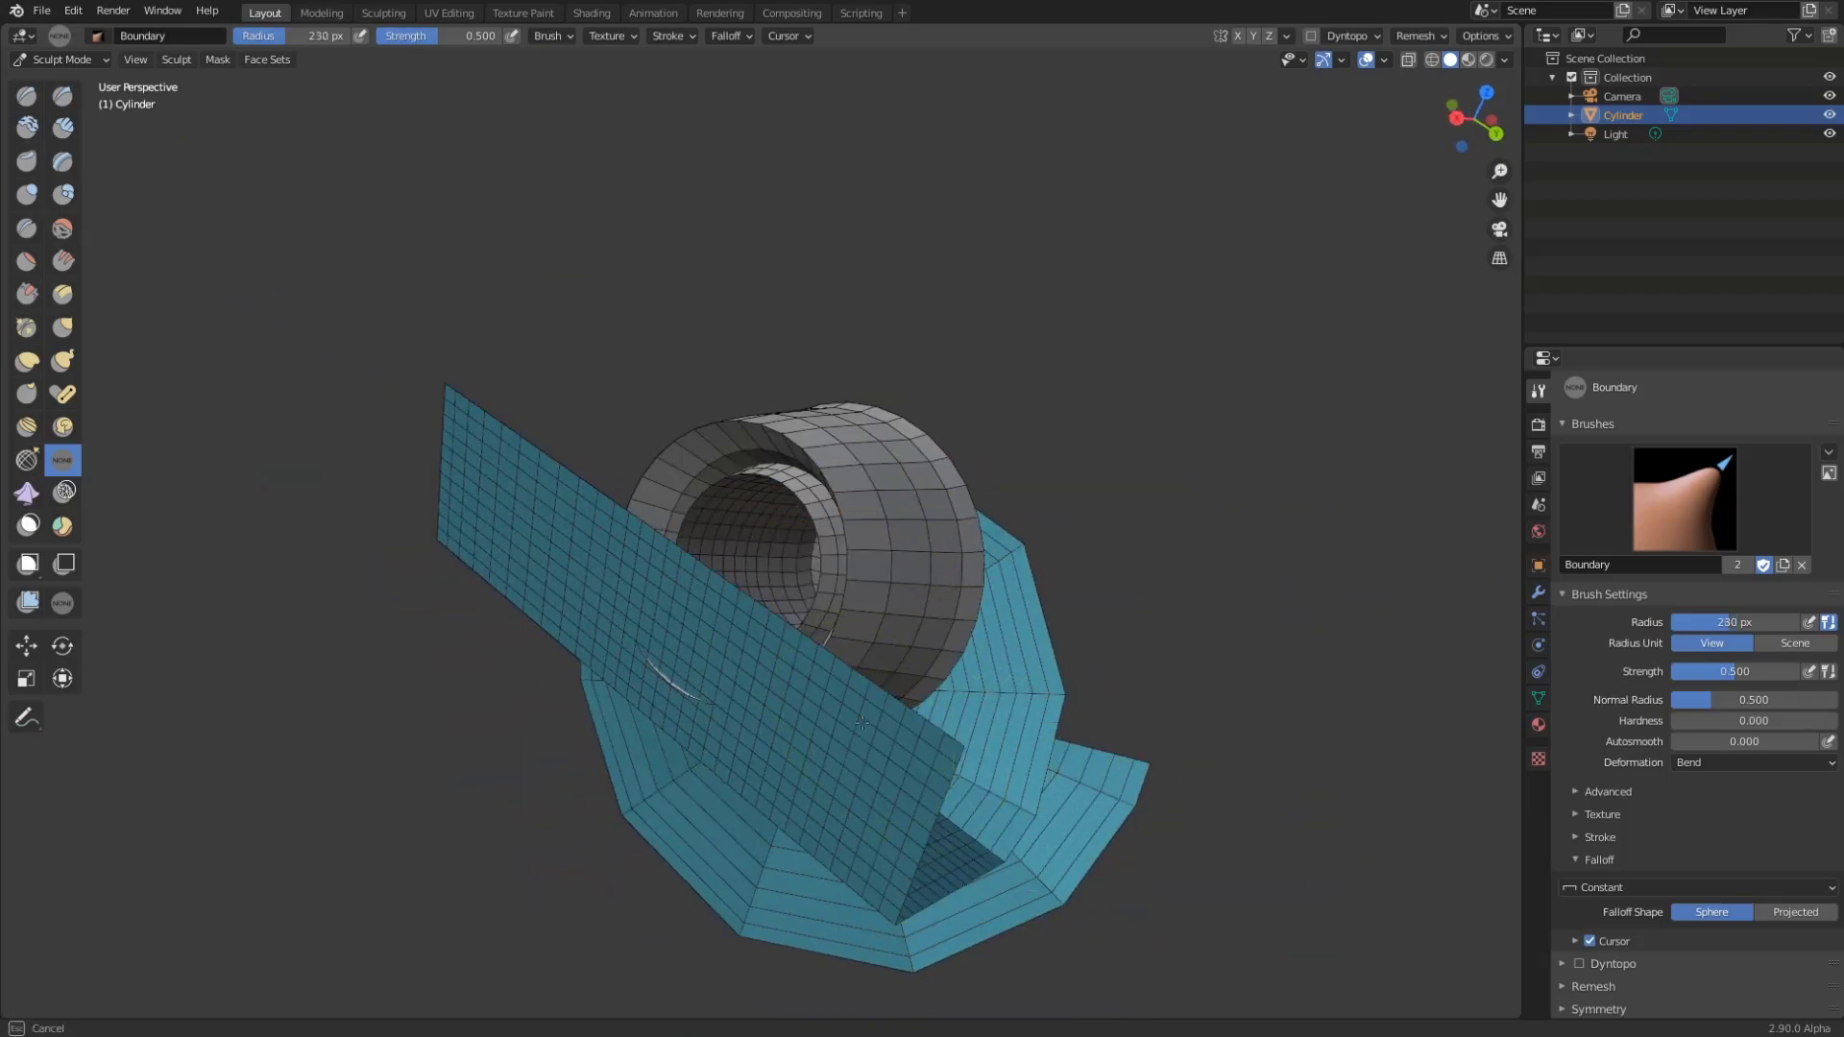
pyautogui.moveTo(614, 576); pyautogui.dragTo(690, 636, button='middle')
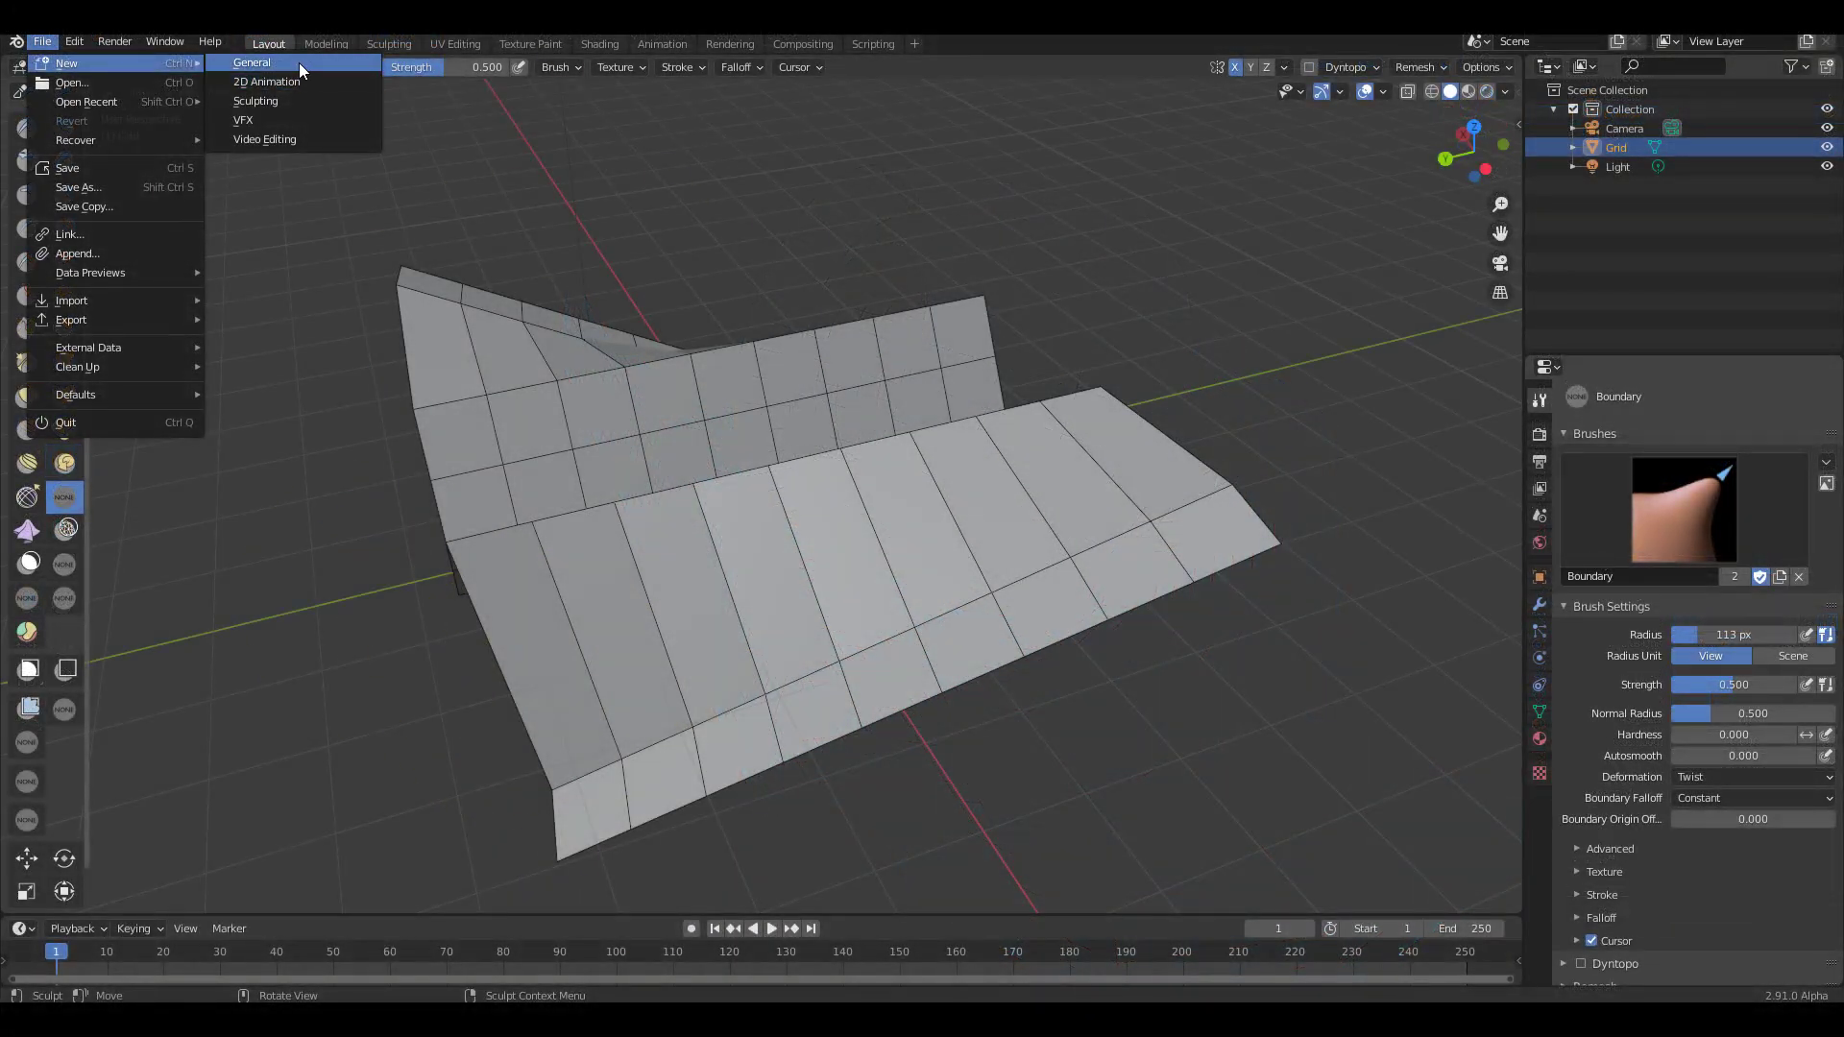
# Step: Start a new General file without saving the current one and put the default cube in Sculpt Mode
pyautogui.click(301, 71)
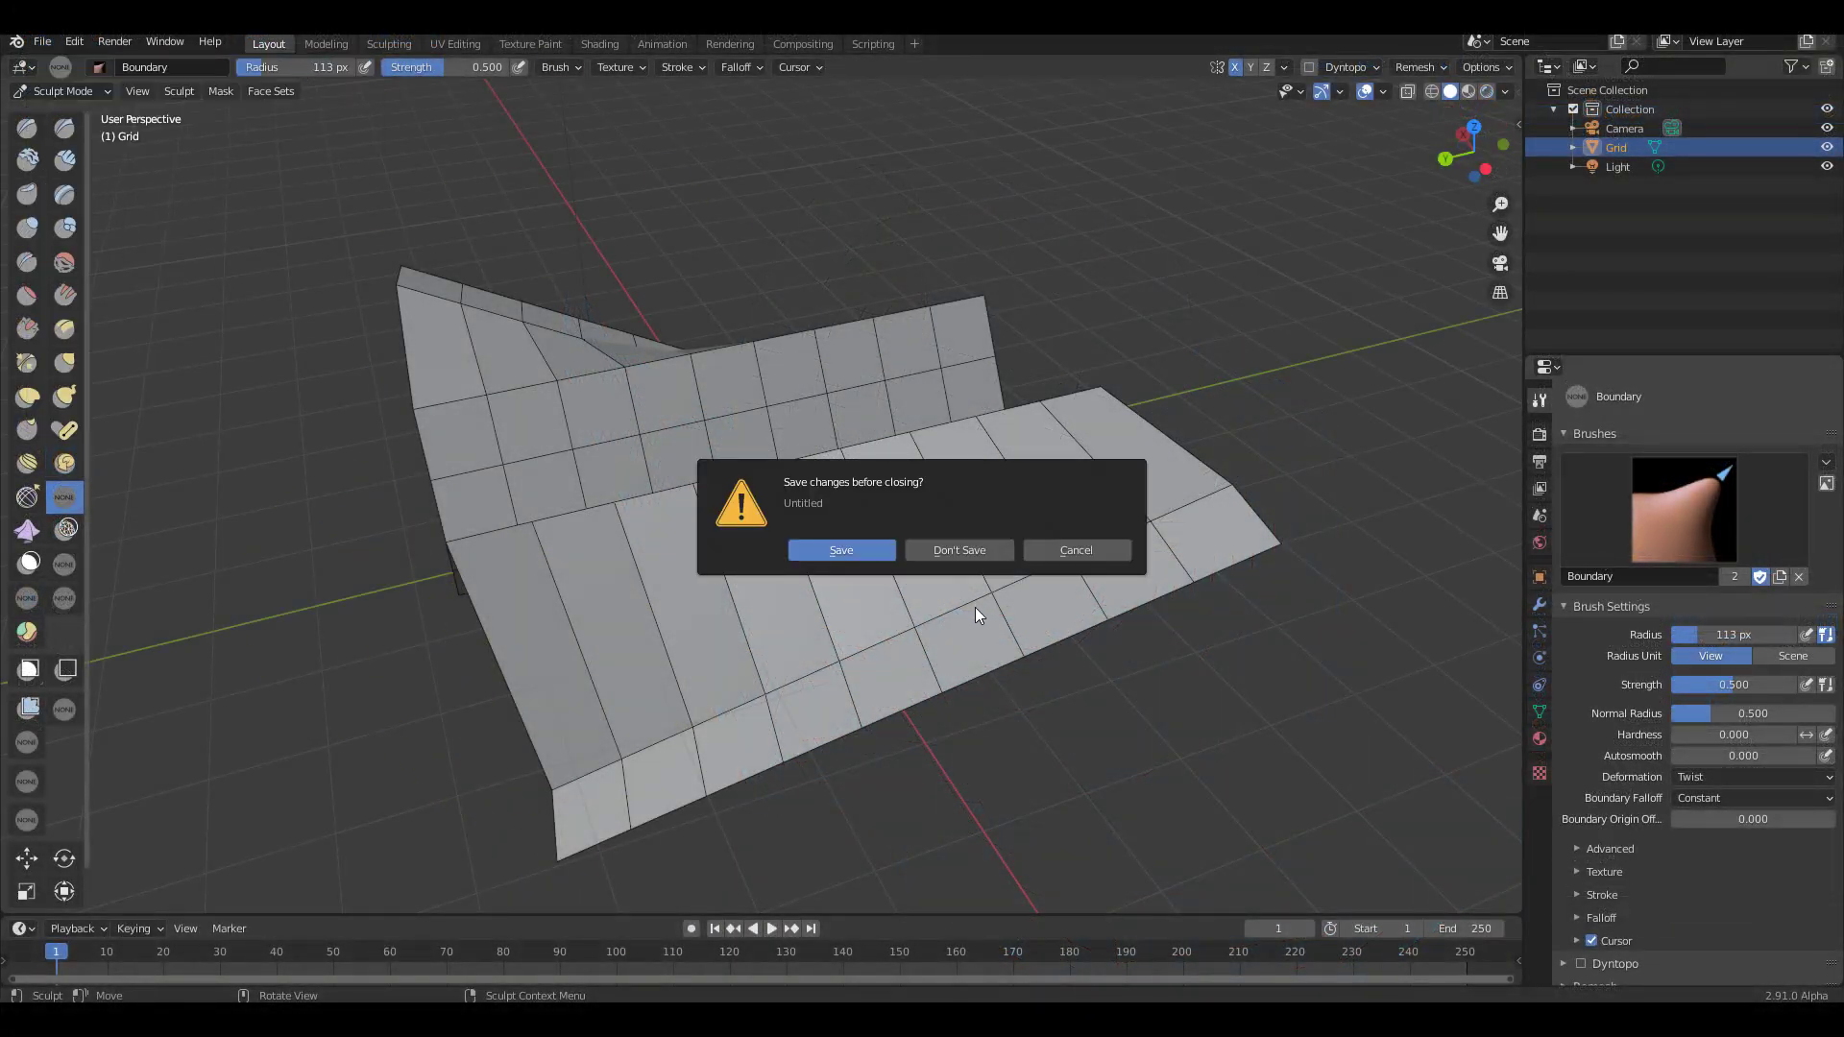
pyautogui.click(960, 550)
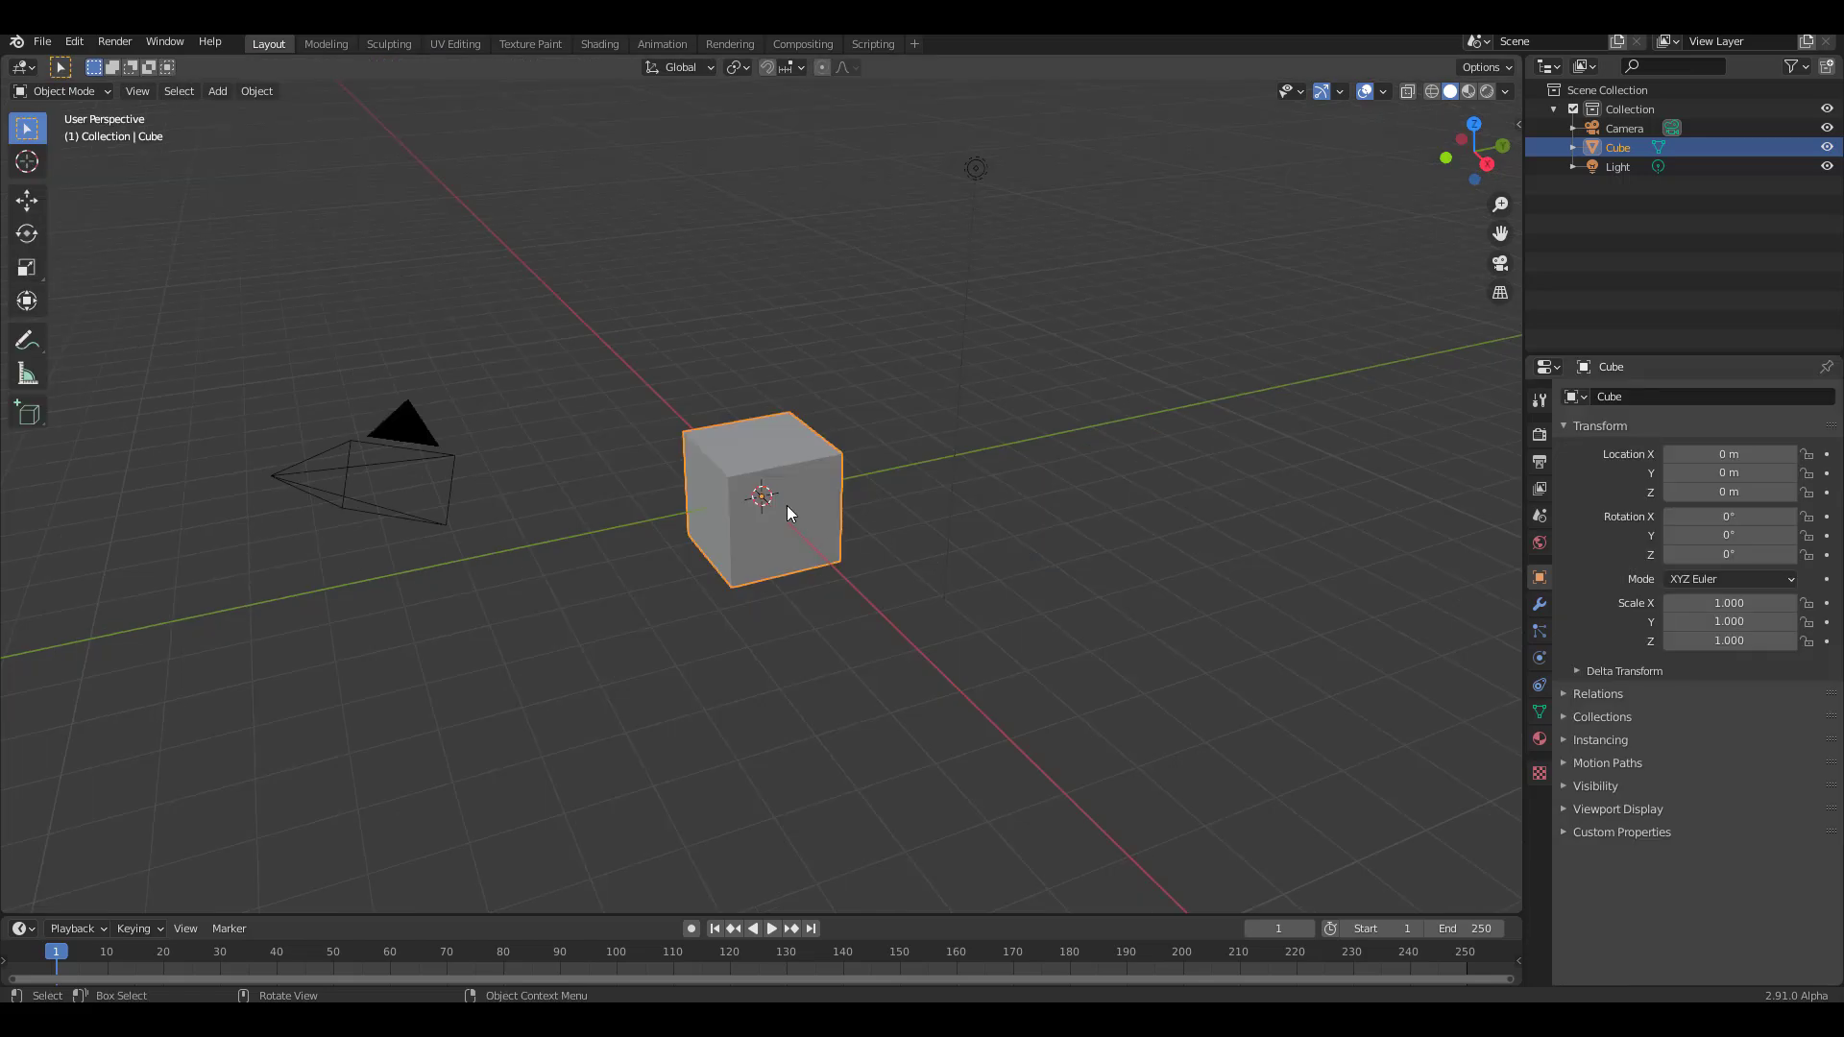
pyautogui.click(89, 92)
pyautogui.click(72, 160)
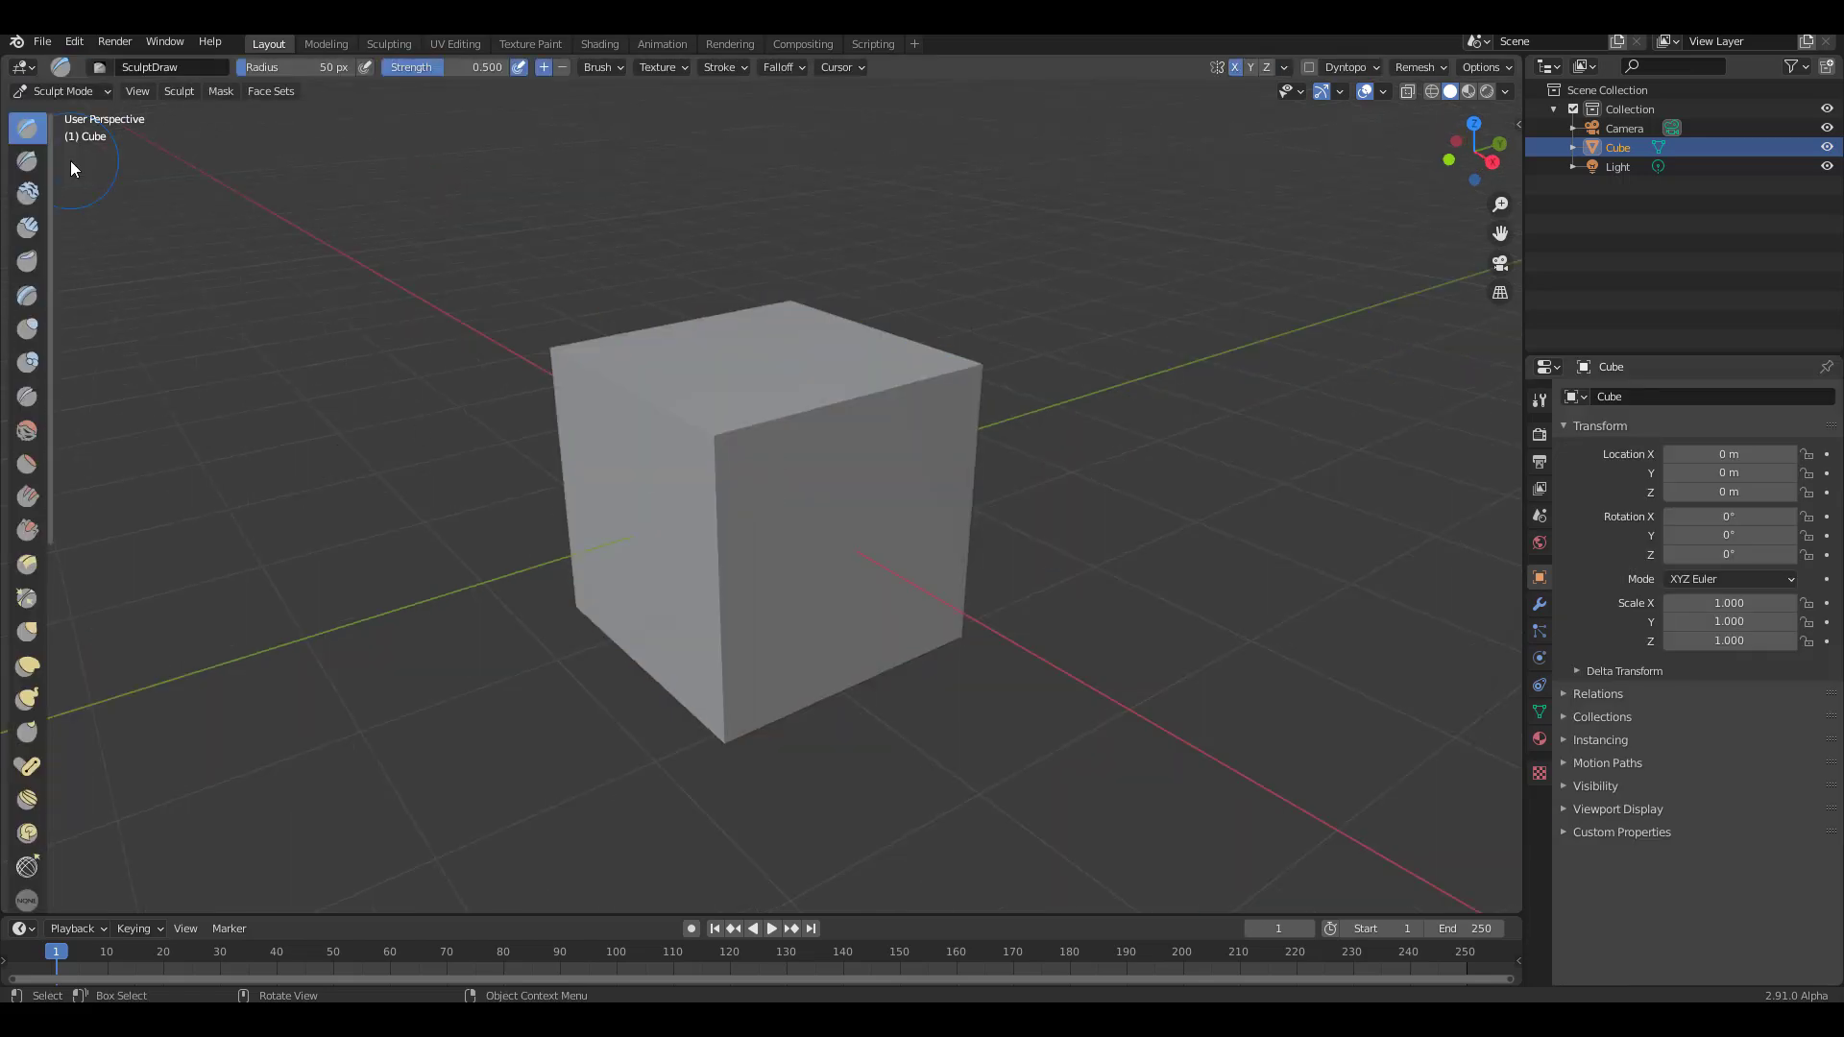
# Step: Add a Multiresolution modifier to the cube and subdivide it six times
pyautogui.click(1538, 606)
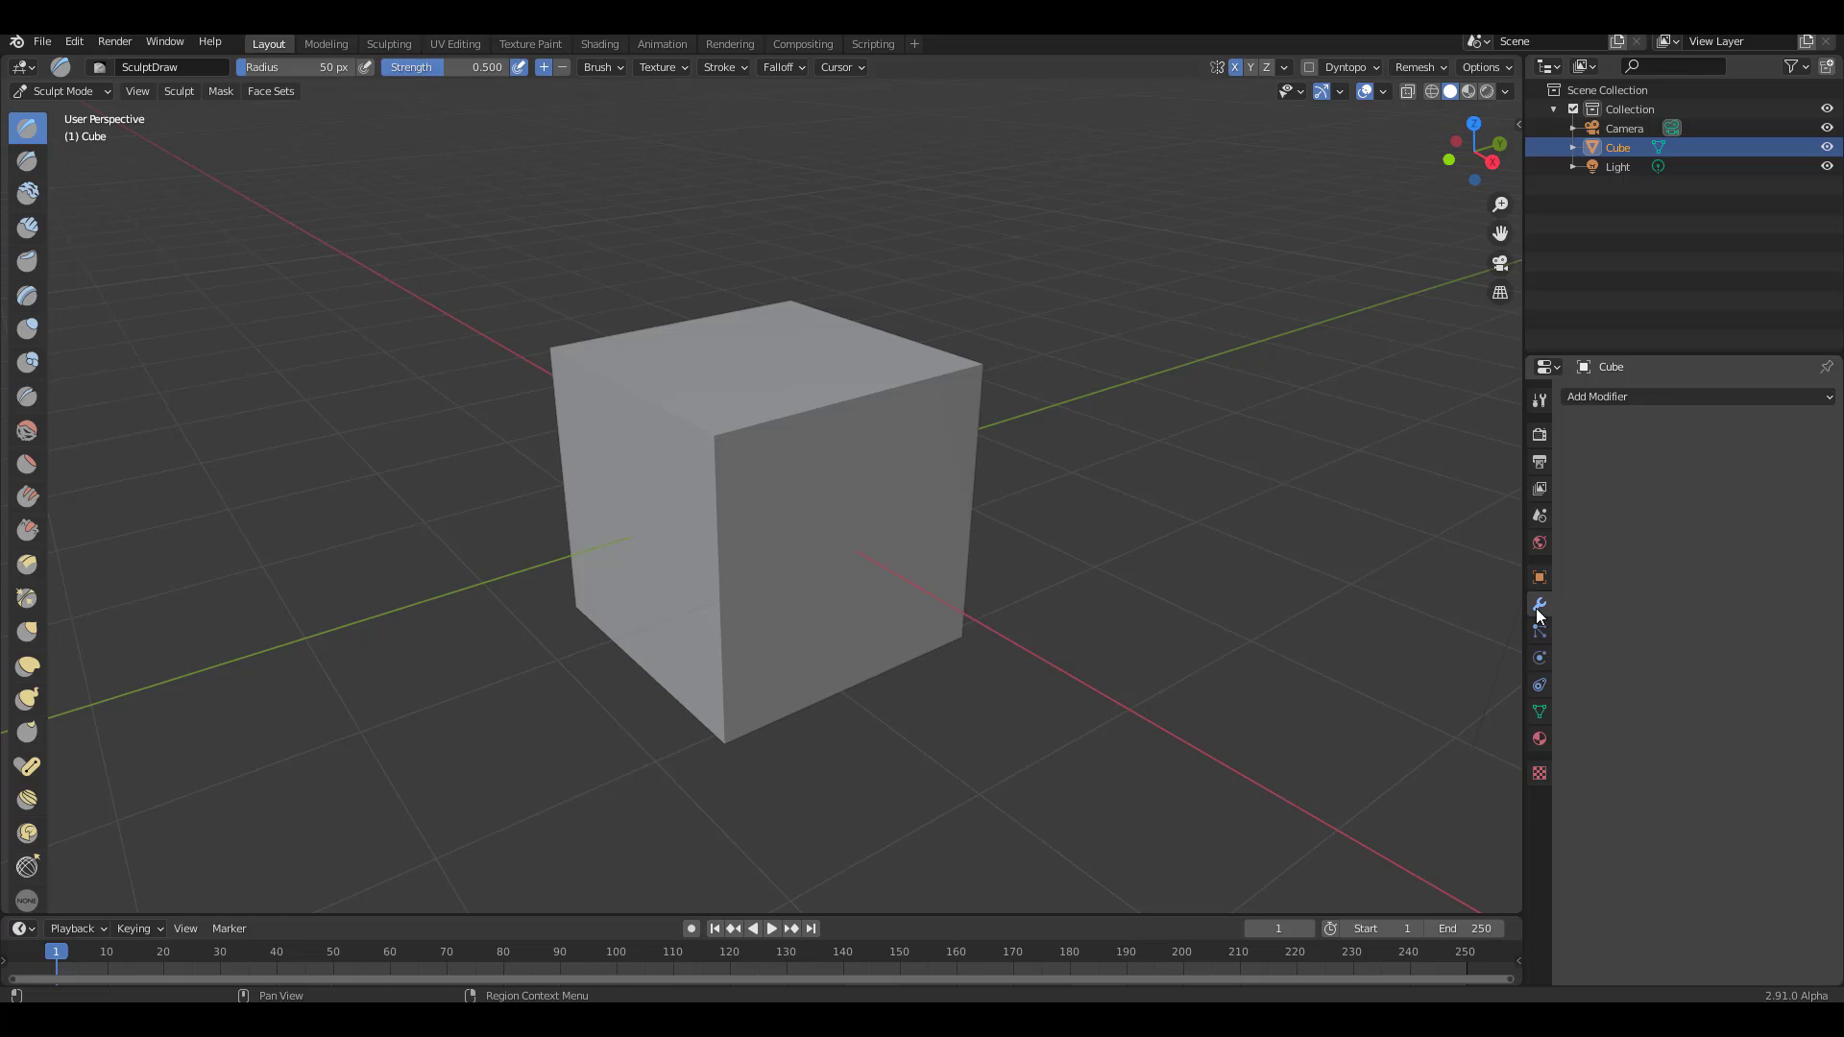
pyautogui.click(1606, 393)
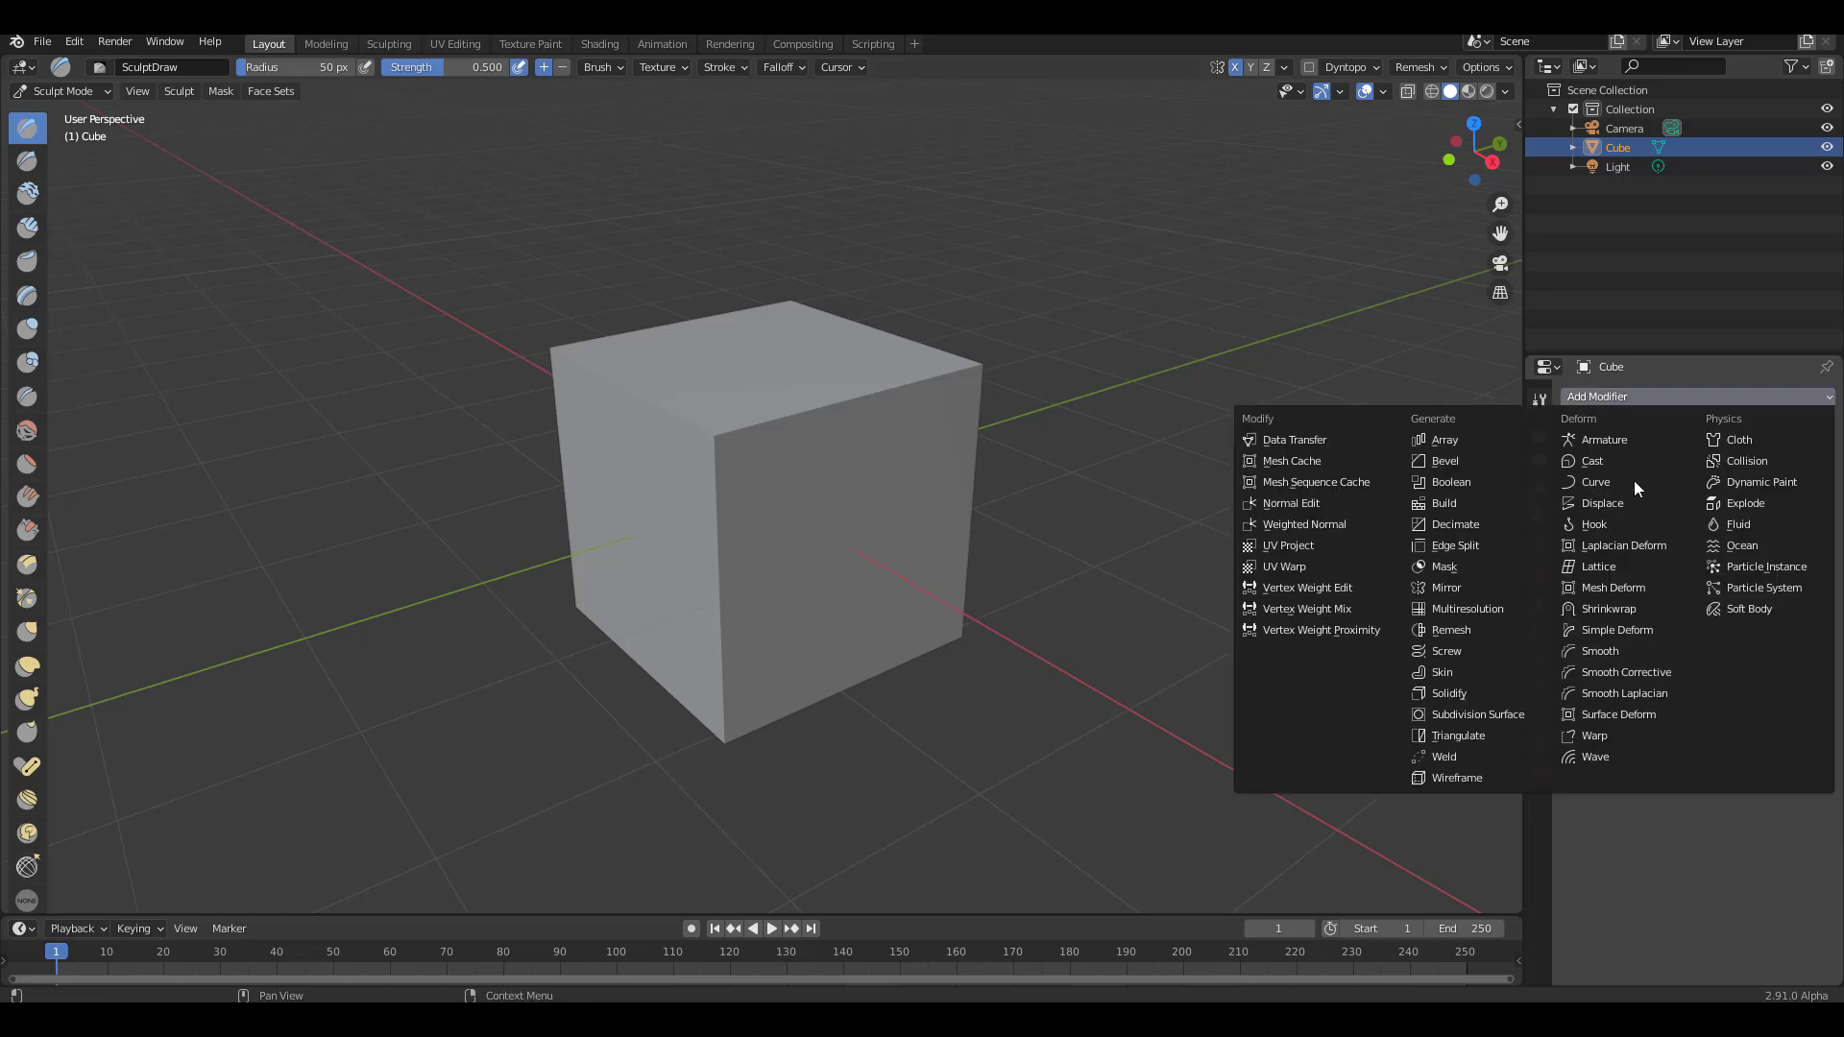
pyautogui.click(1447, 605)
pyautogui.click(1742, 578)
pyautogui.click(1743, 578)
pyautogui.click(1743, 578)
pyautogui.click(1742, 578)
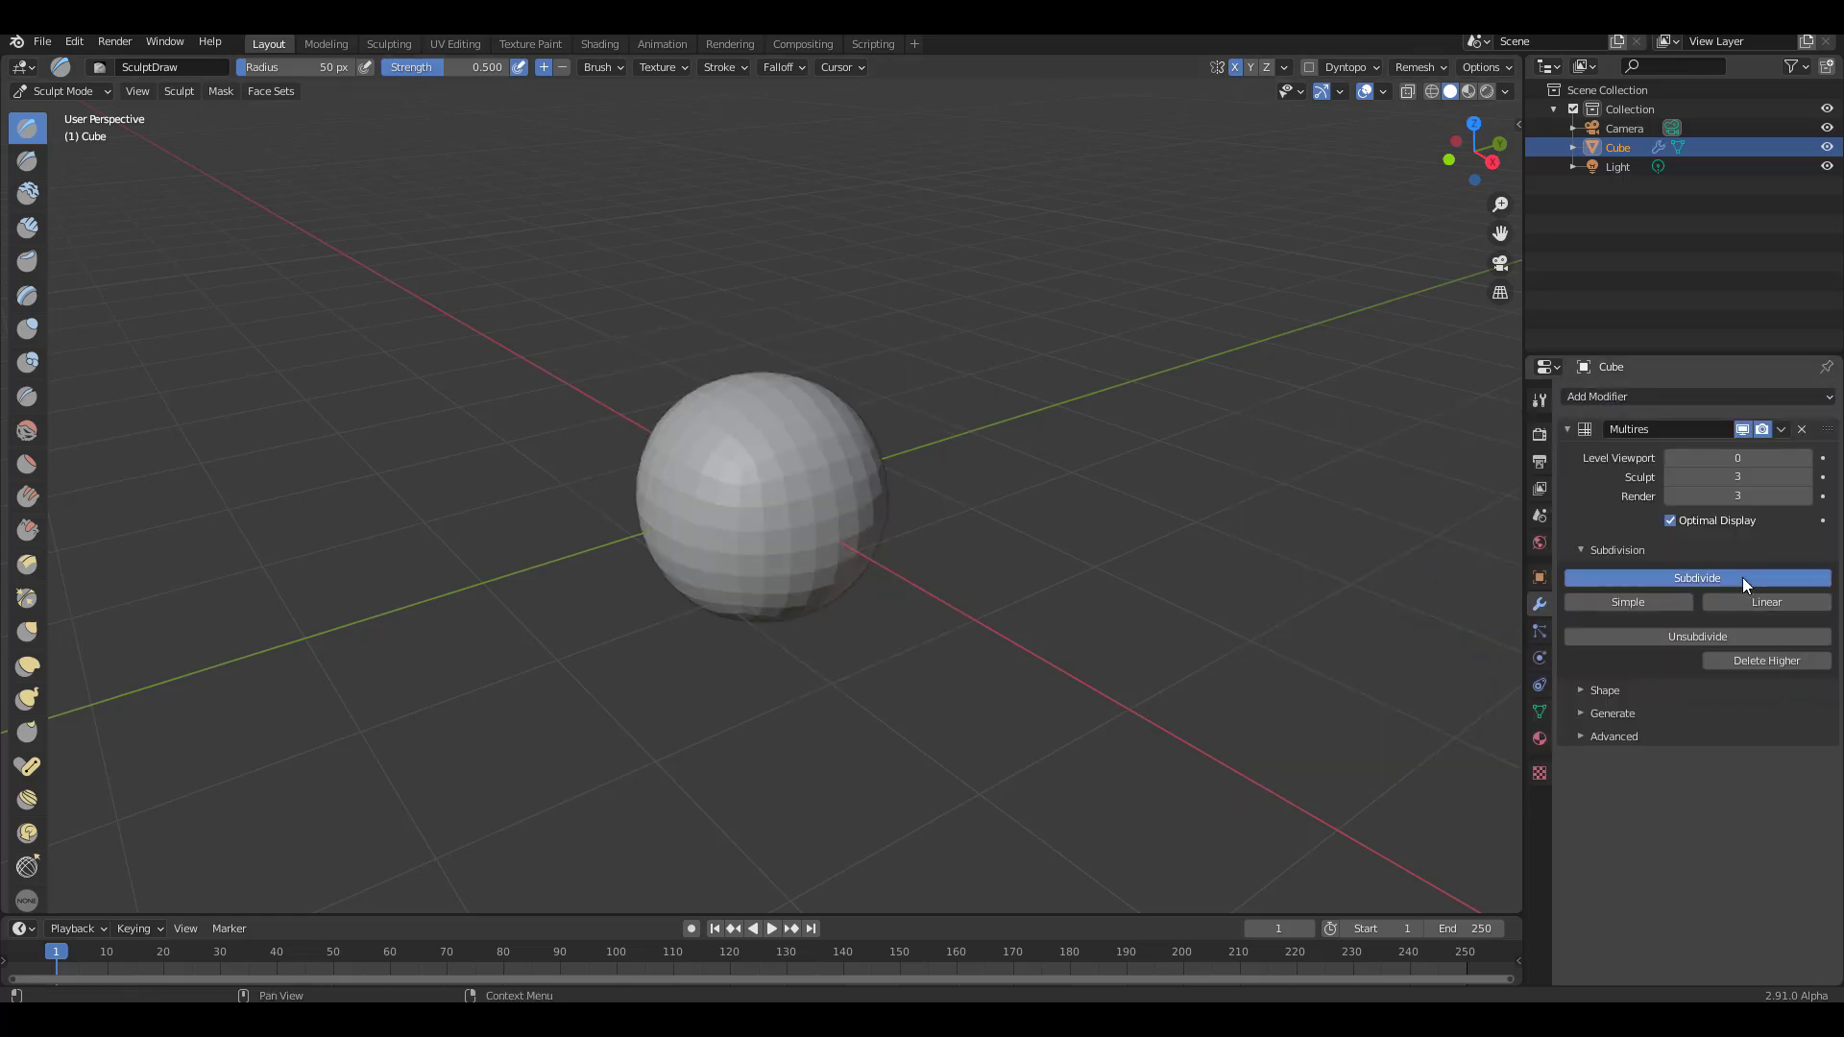
pyautogui.click(1742, 578)
pyautogui.click(1742, 578)
# Step: Activate the Clay brush with a 152 px radius and build up broad volumes on the subdivided sphere
pyautogui.moveTo(1339, 579)
pyautogui.mouseDown(button='middle')
pyautogui.moveTo(840, 505)
pyautogui.moveTo(876, 528)
pyautogui.mouseUp(button='middle')
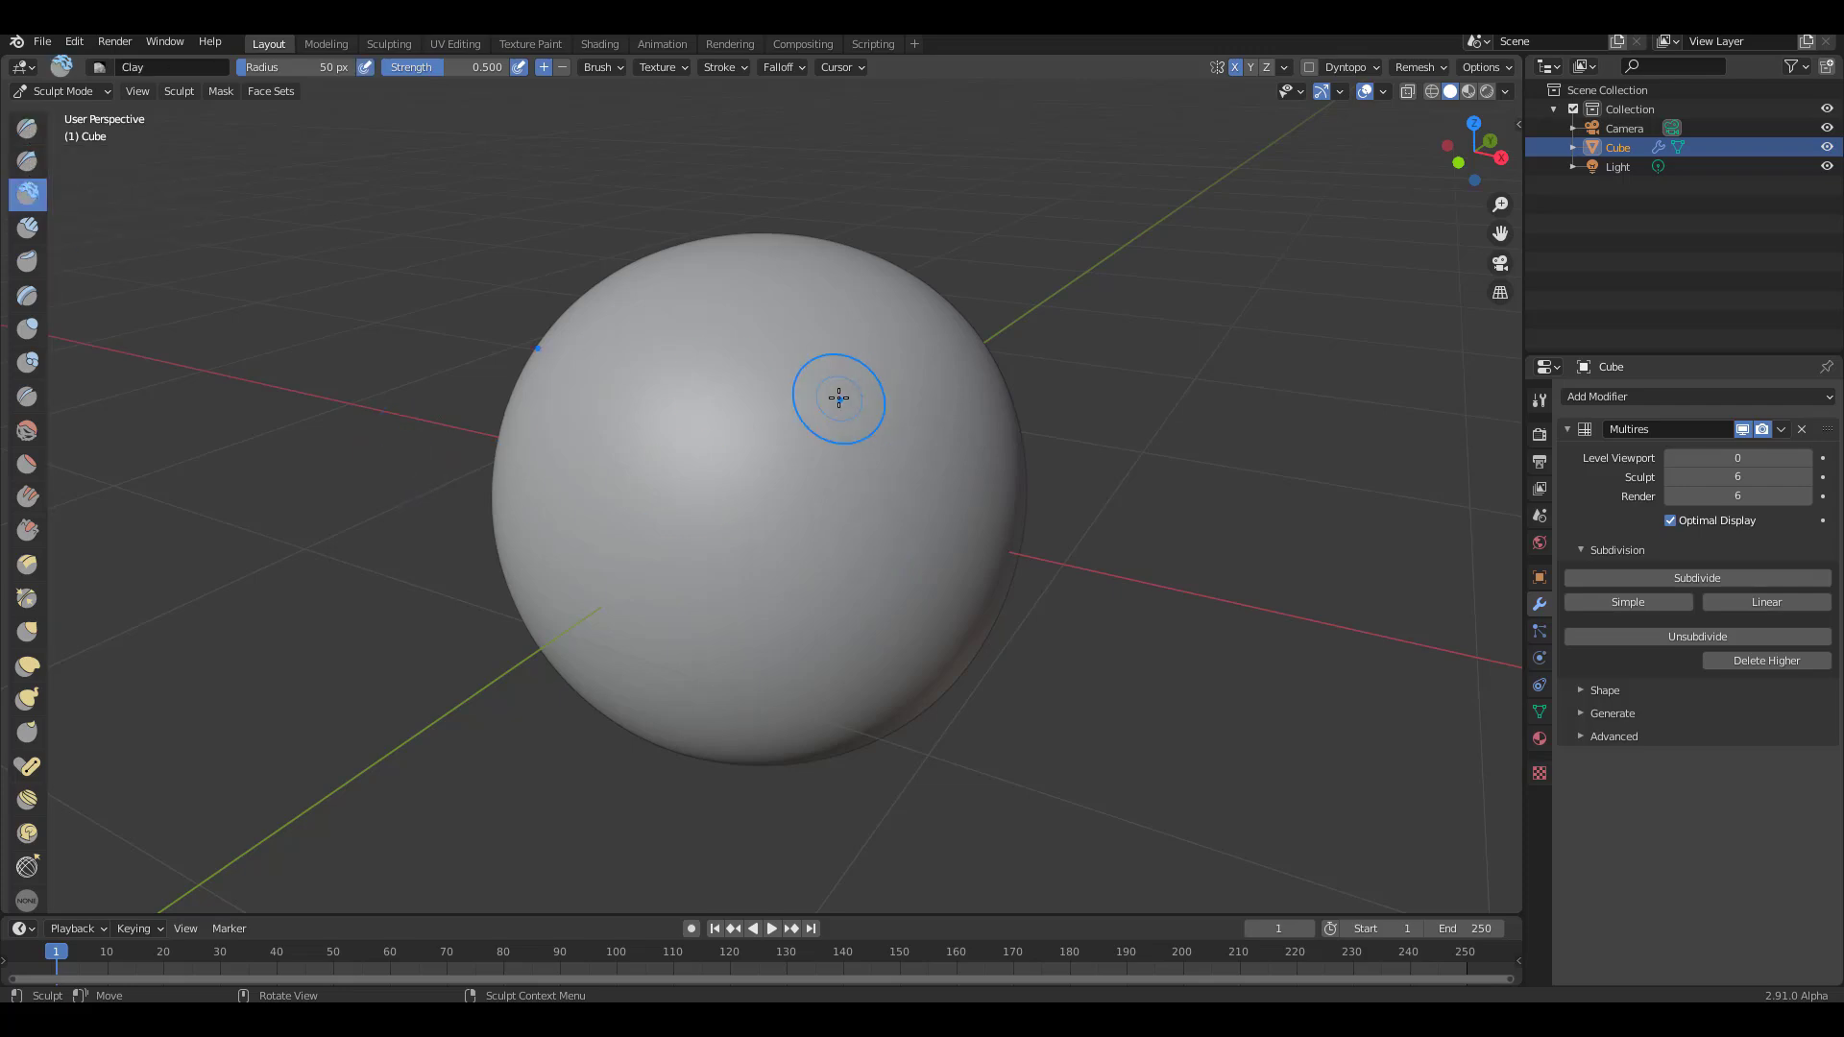
pyautogui.press('f')
pyautogui.click(885, 445)
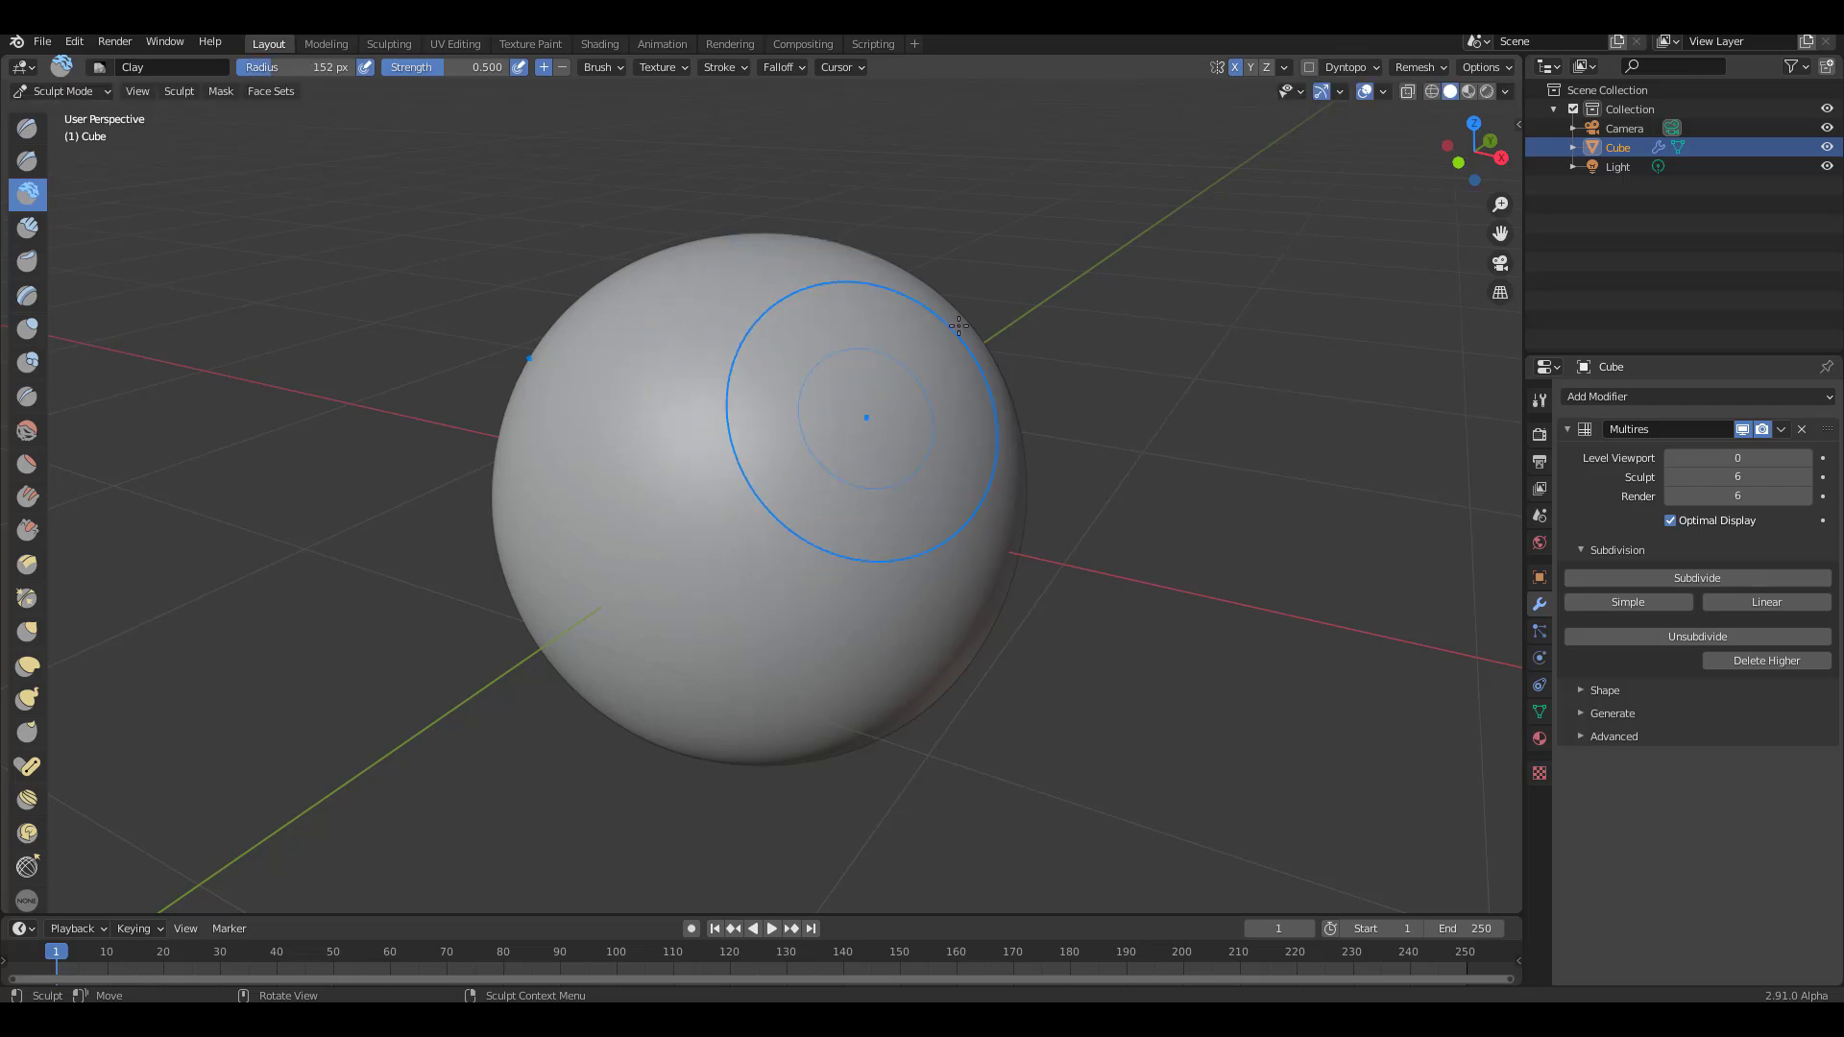
pyautogui.moveTo(864, 412)
pyautogui.mouseDown()
pyautogui.moveTo(687, 638)
pyautogui.moveTo(782, 115)
pyautogui.mouseUp()
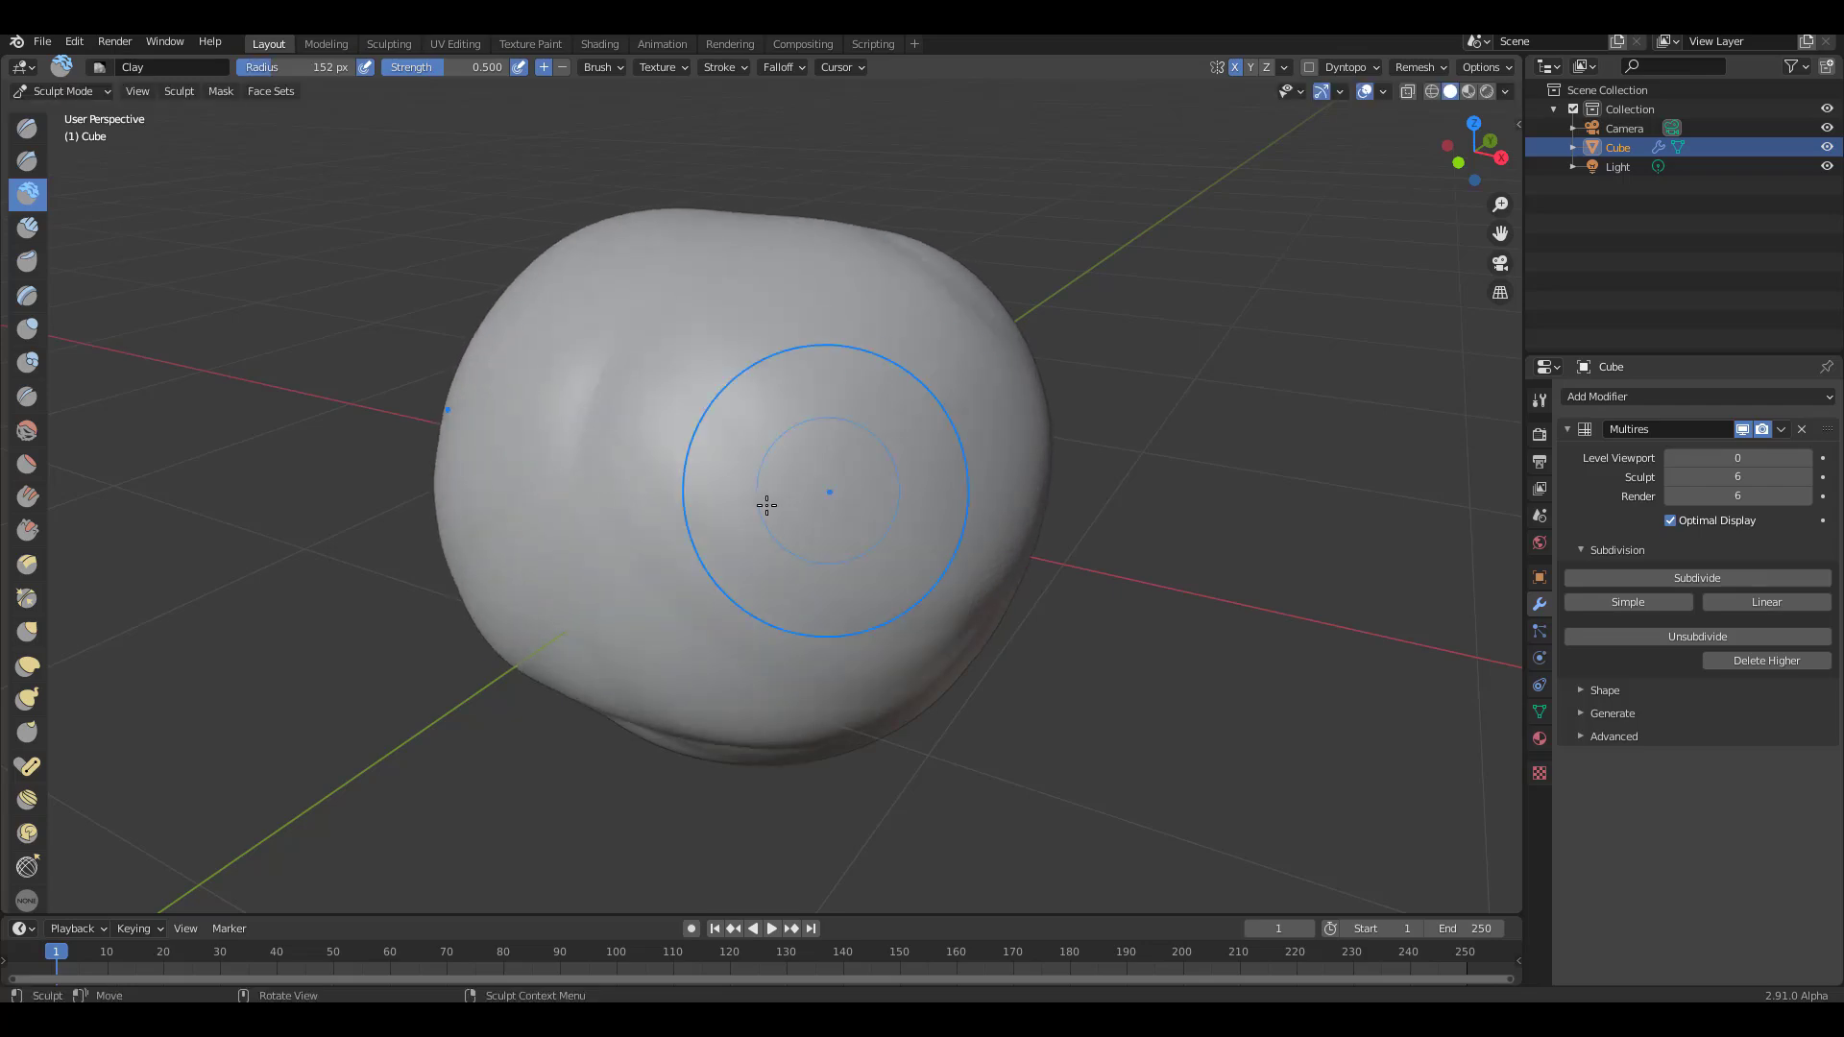
# Step: Sculpt finer lumps with the Clay brush, reducing its radius to 44 px, and disable the Multires modifier's viewport display
pyautogui.press('f')
pyautogui.click(797, 468)
pyautogui.moveTo(797, 467)
pyautogui.mouseDown()
pyautogui.moveTo(885, 522)
pyautogui.moveTo(775, 251)
pyautogui.moveTo(877, 478)
pyautogui.moveTo(951, 517)
pyautogui.mouseUp()
pyautogui.press('f')
pyautogui.click(848, 461)
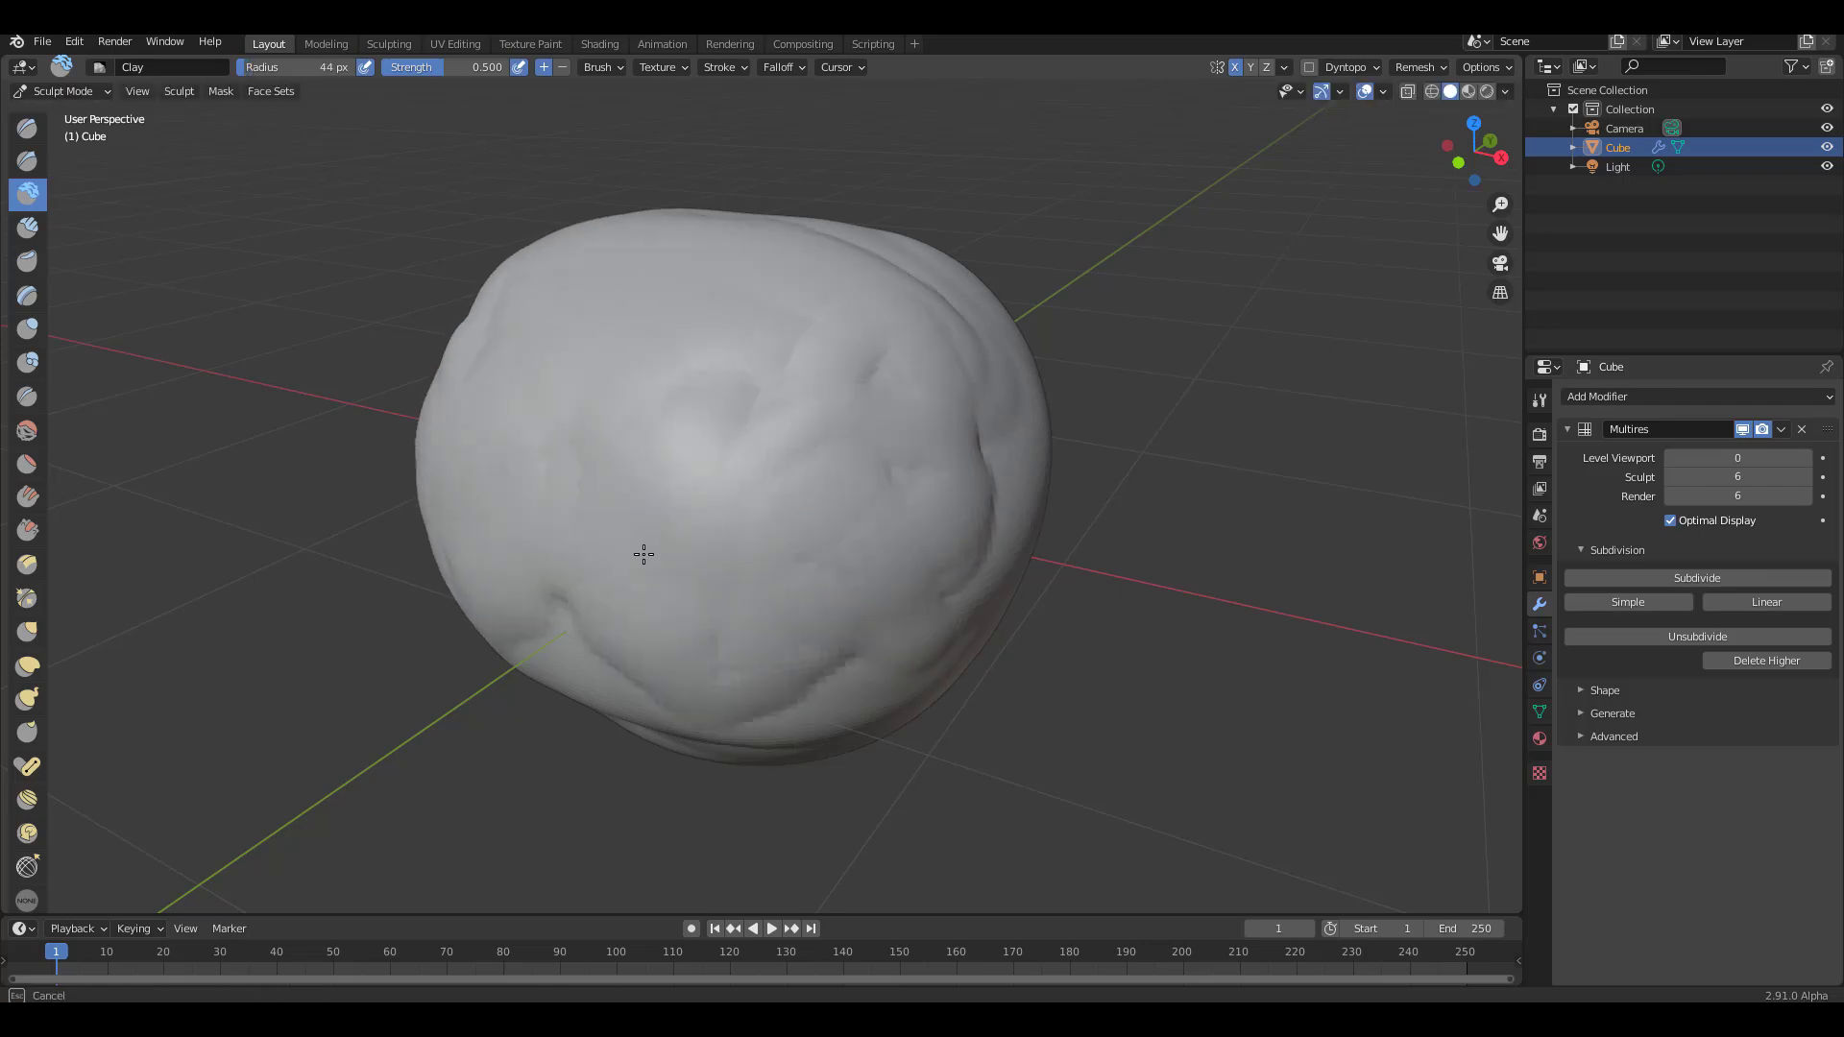
pyautogui.moveTo(643, 554); pyautogui.dragTo(1708, 536)
pyautogui.click(1742, 430)
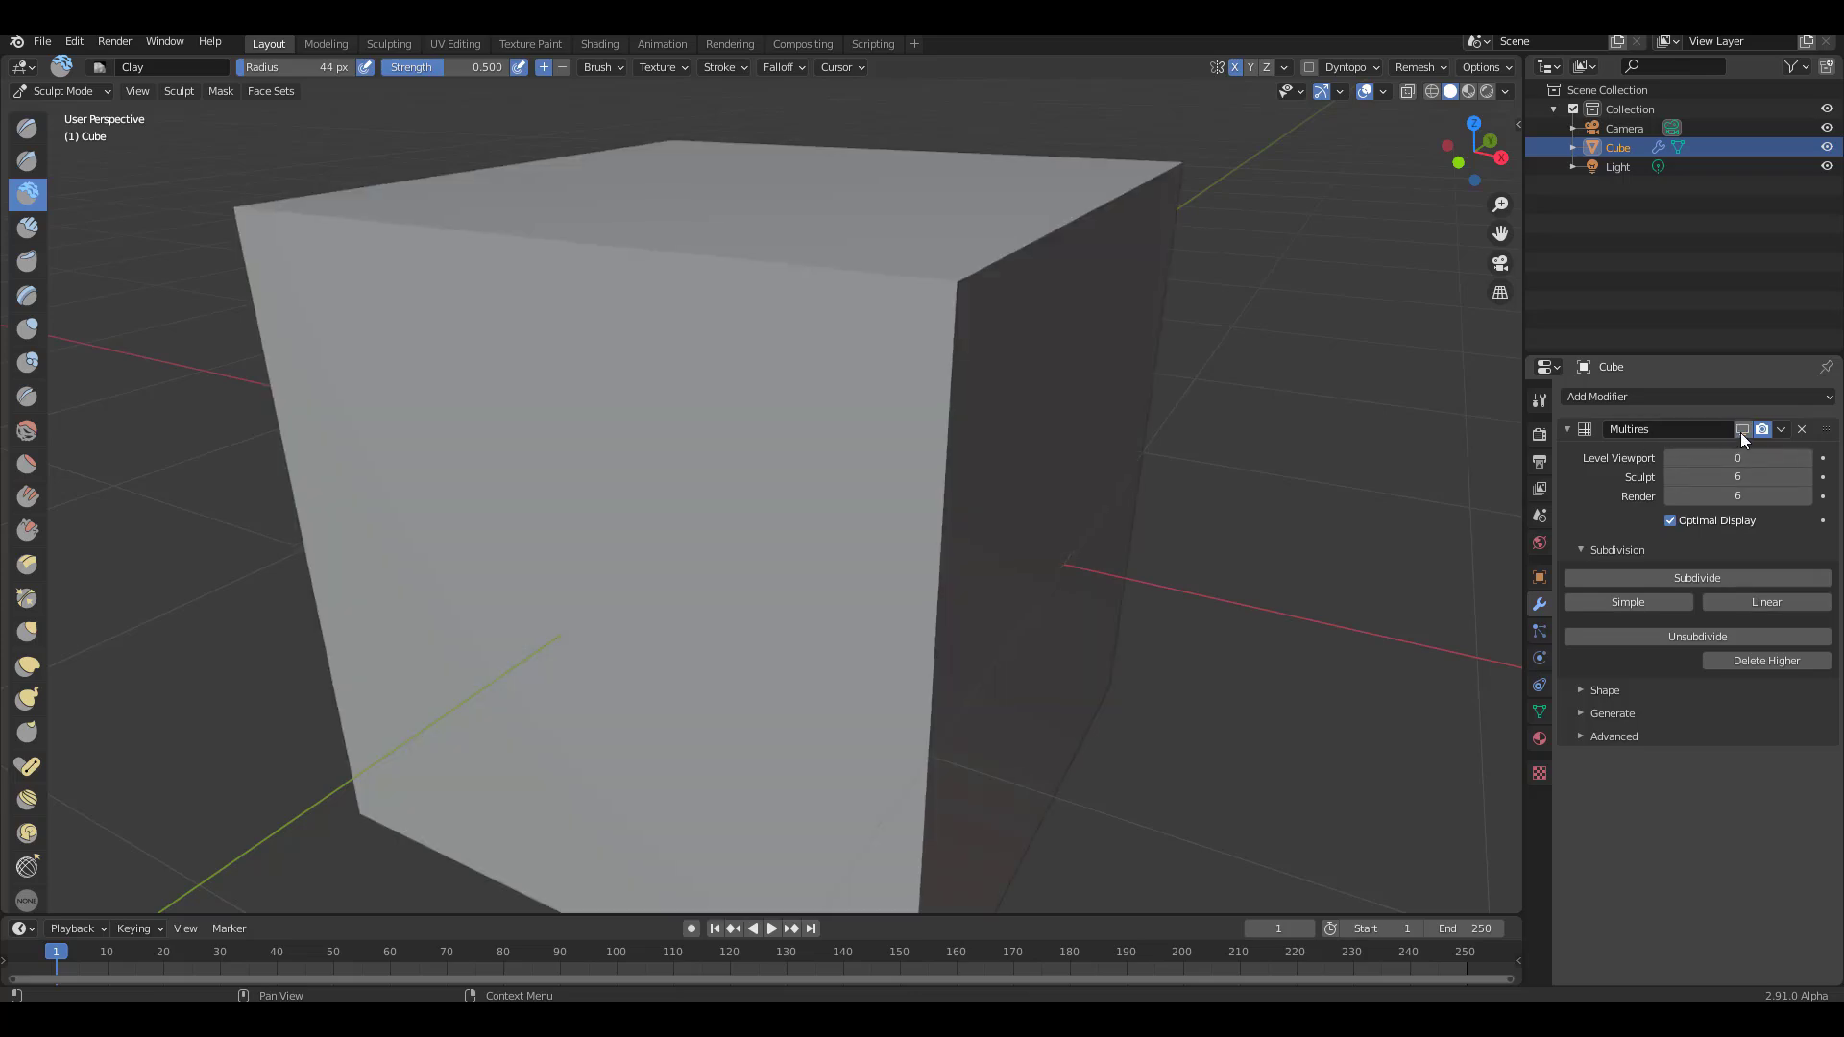
# Step: Re-enable the Multires modifier's viewport display, inspect the restored sculpt and widen the brush toolbar to two columns
pyautogui.click(1742, 431)
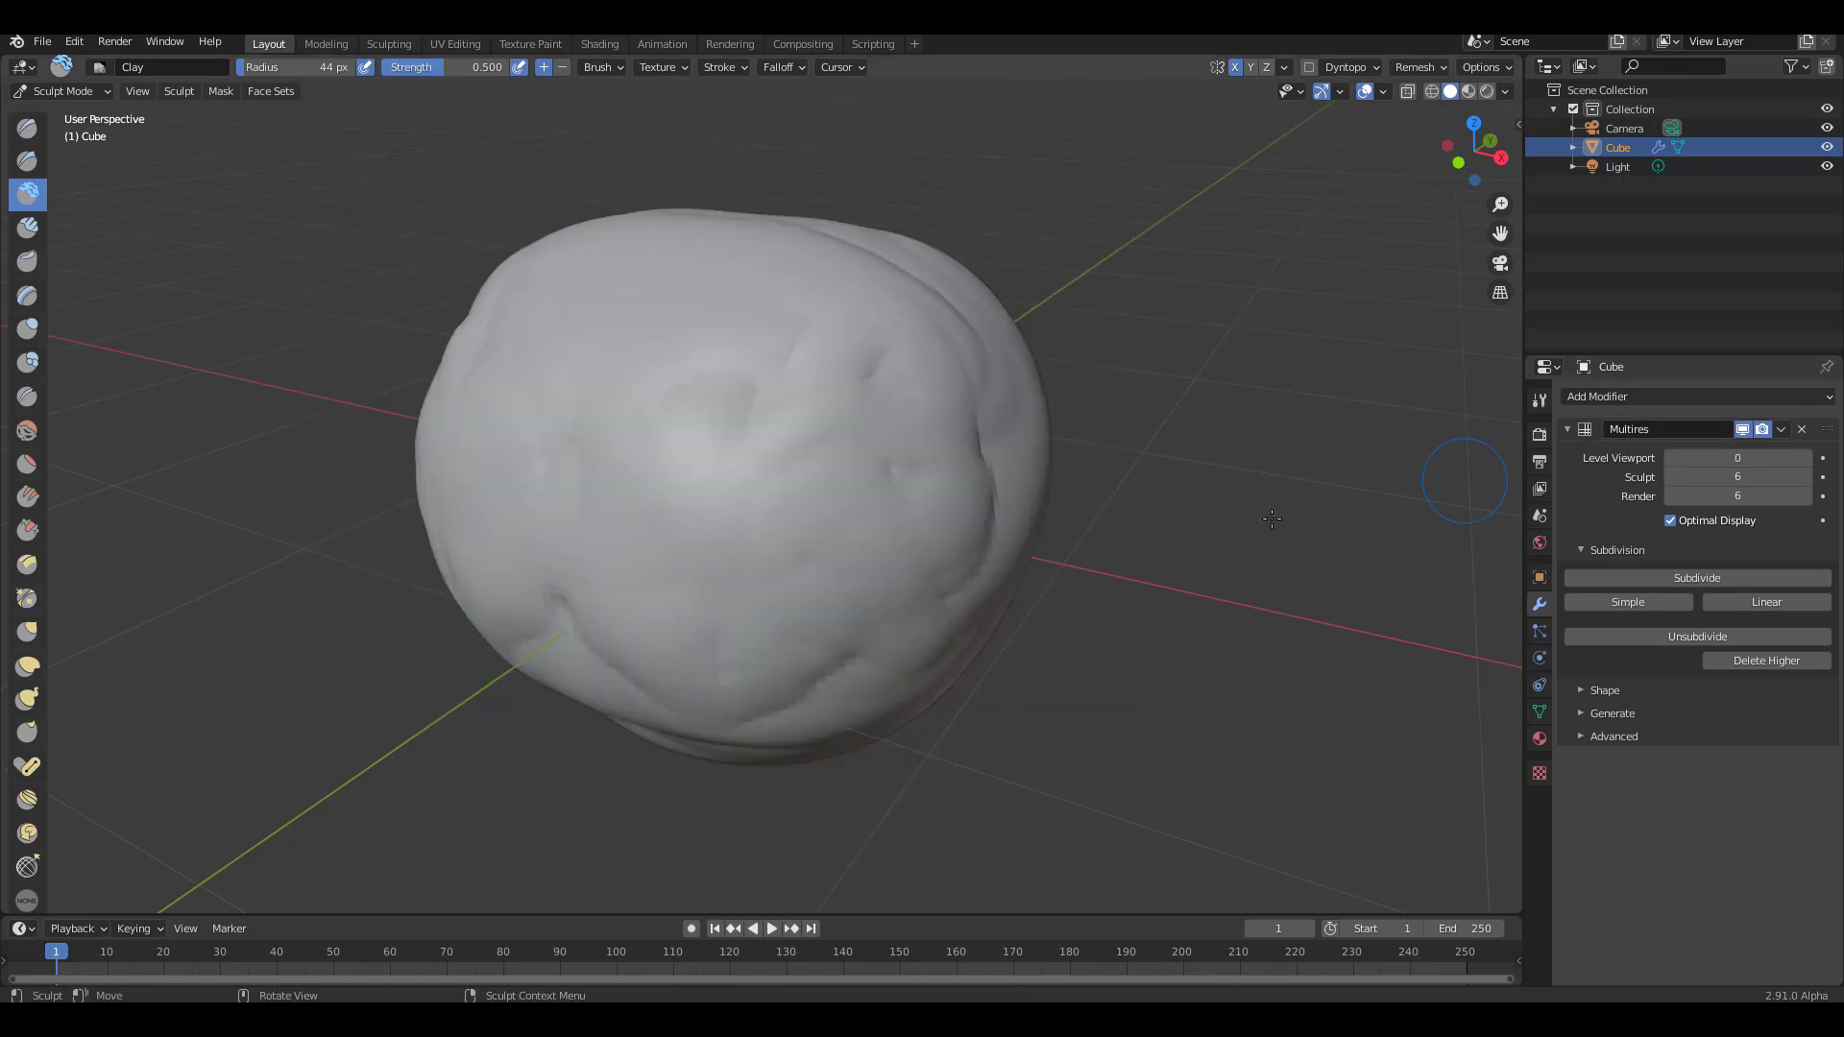
pyautogui.moveTo(1088, 602); pyautogui.dragTo(915, 504, button='middle')
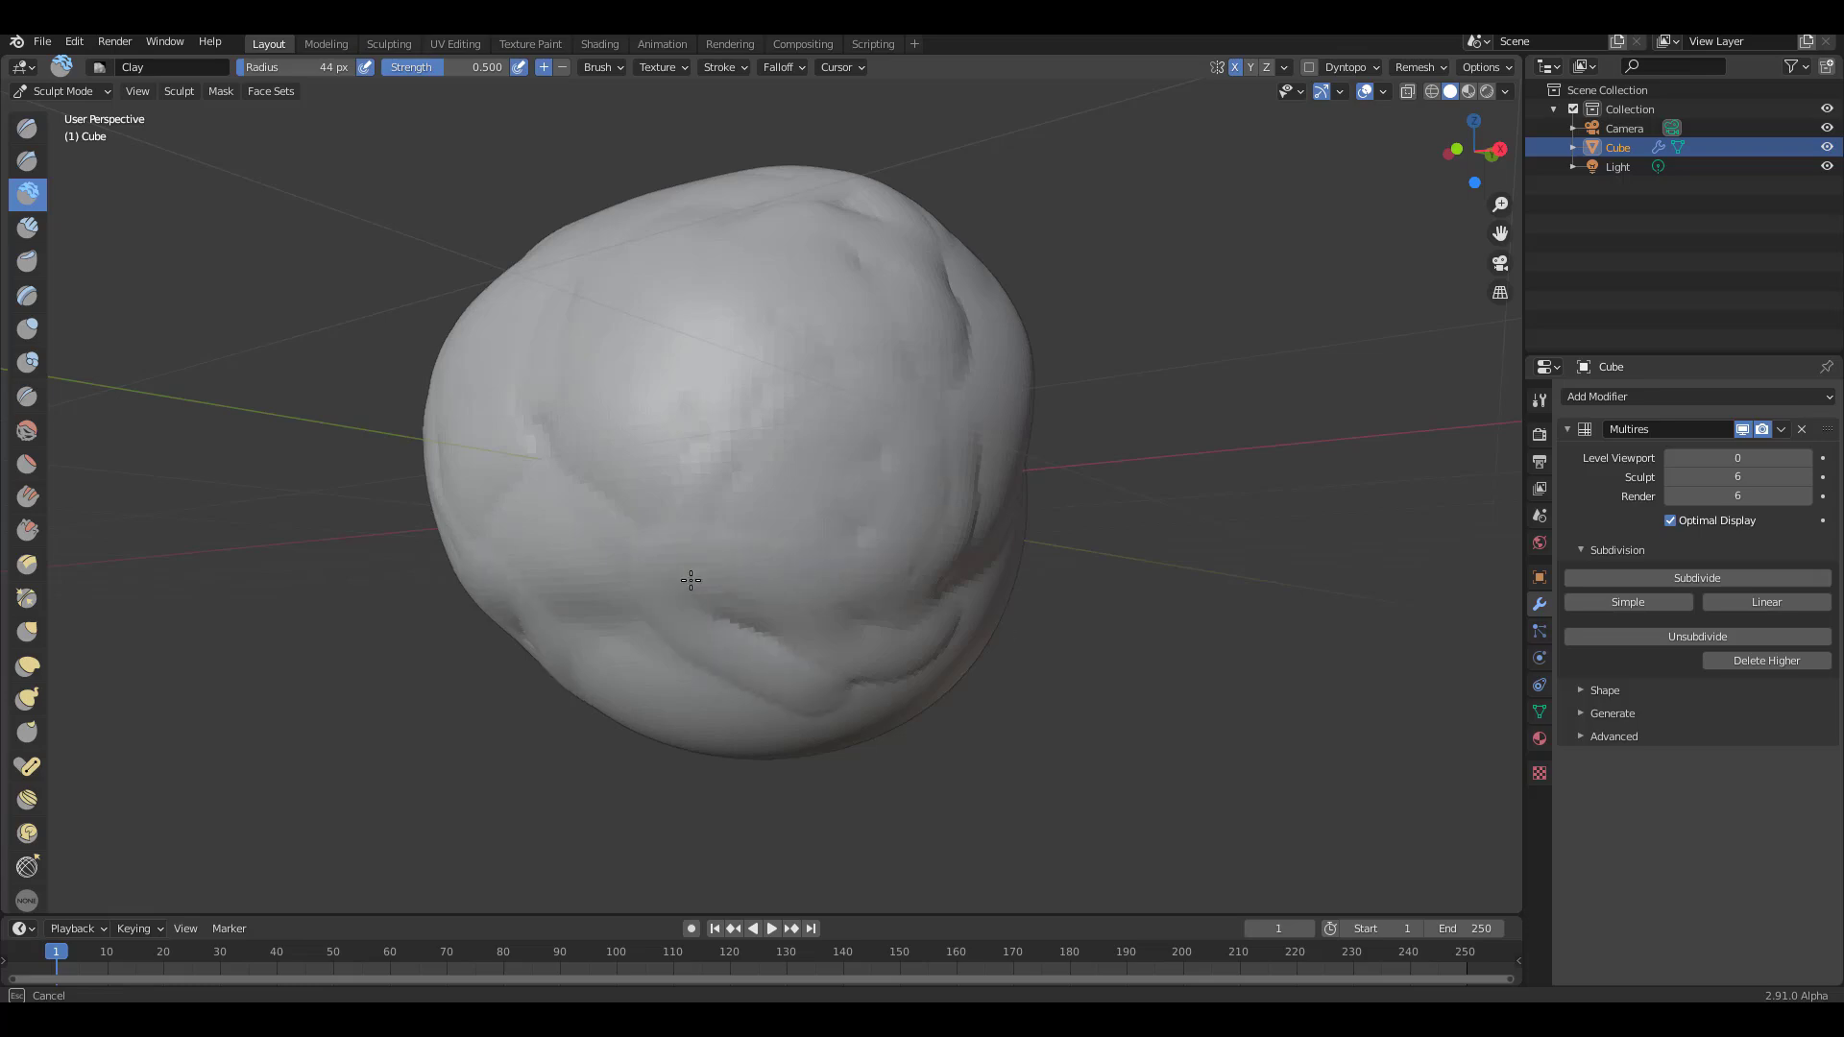
pyautogui.moveTo(775, 533); pyautogui.dragTo(734, 536, button='middle')
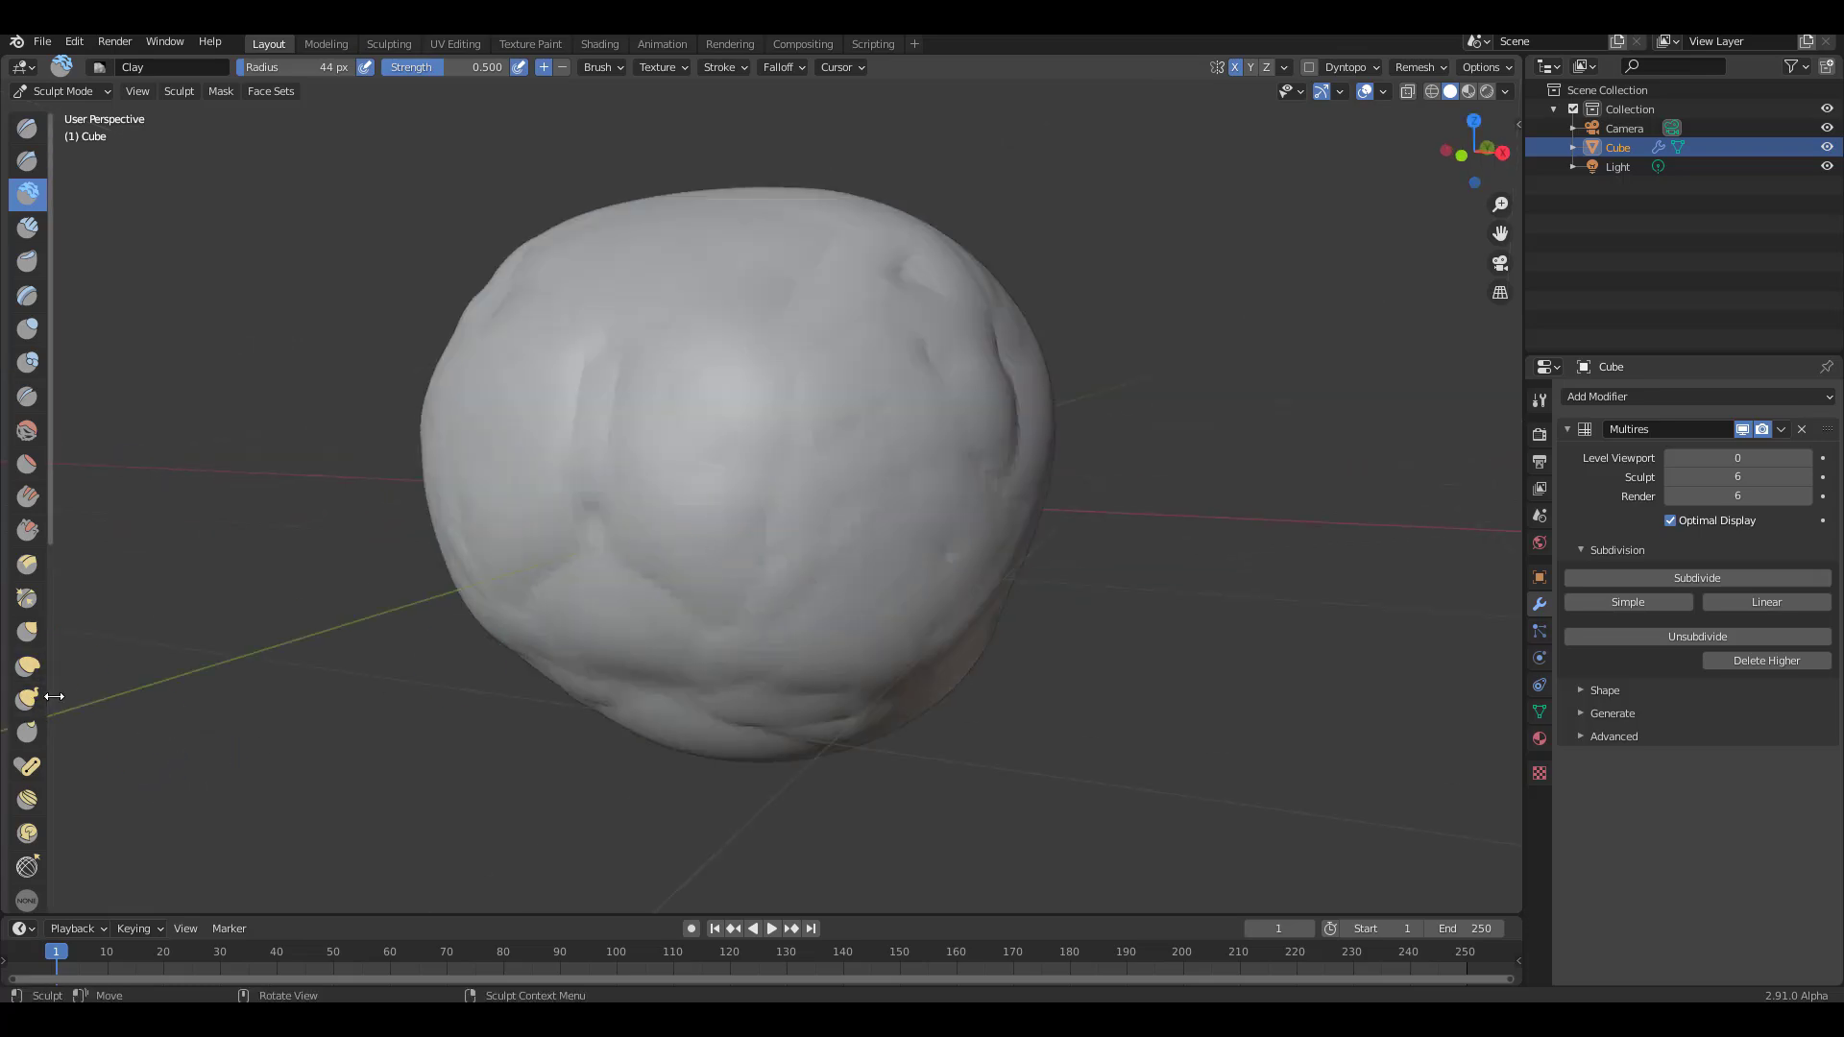
pyautogui.moveTo(53, 697); pyautogui.dragTo(82, 709)
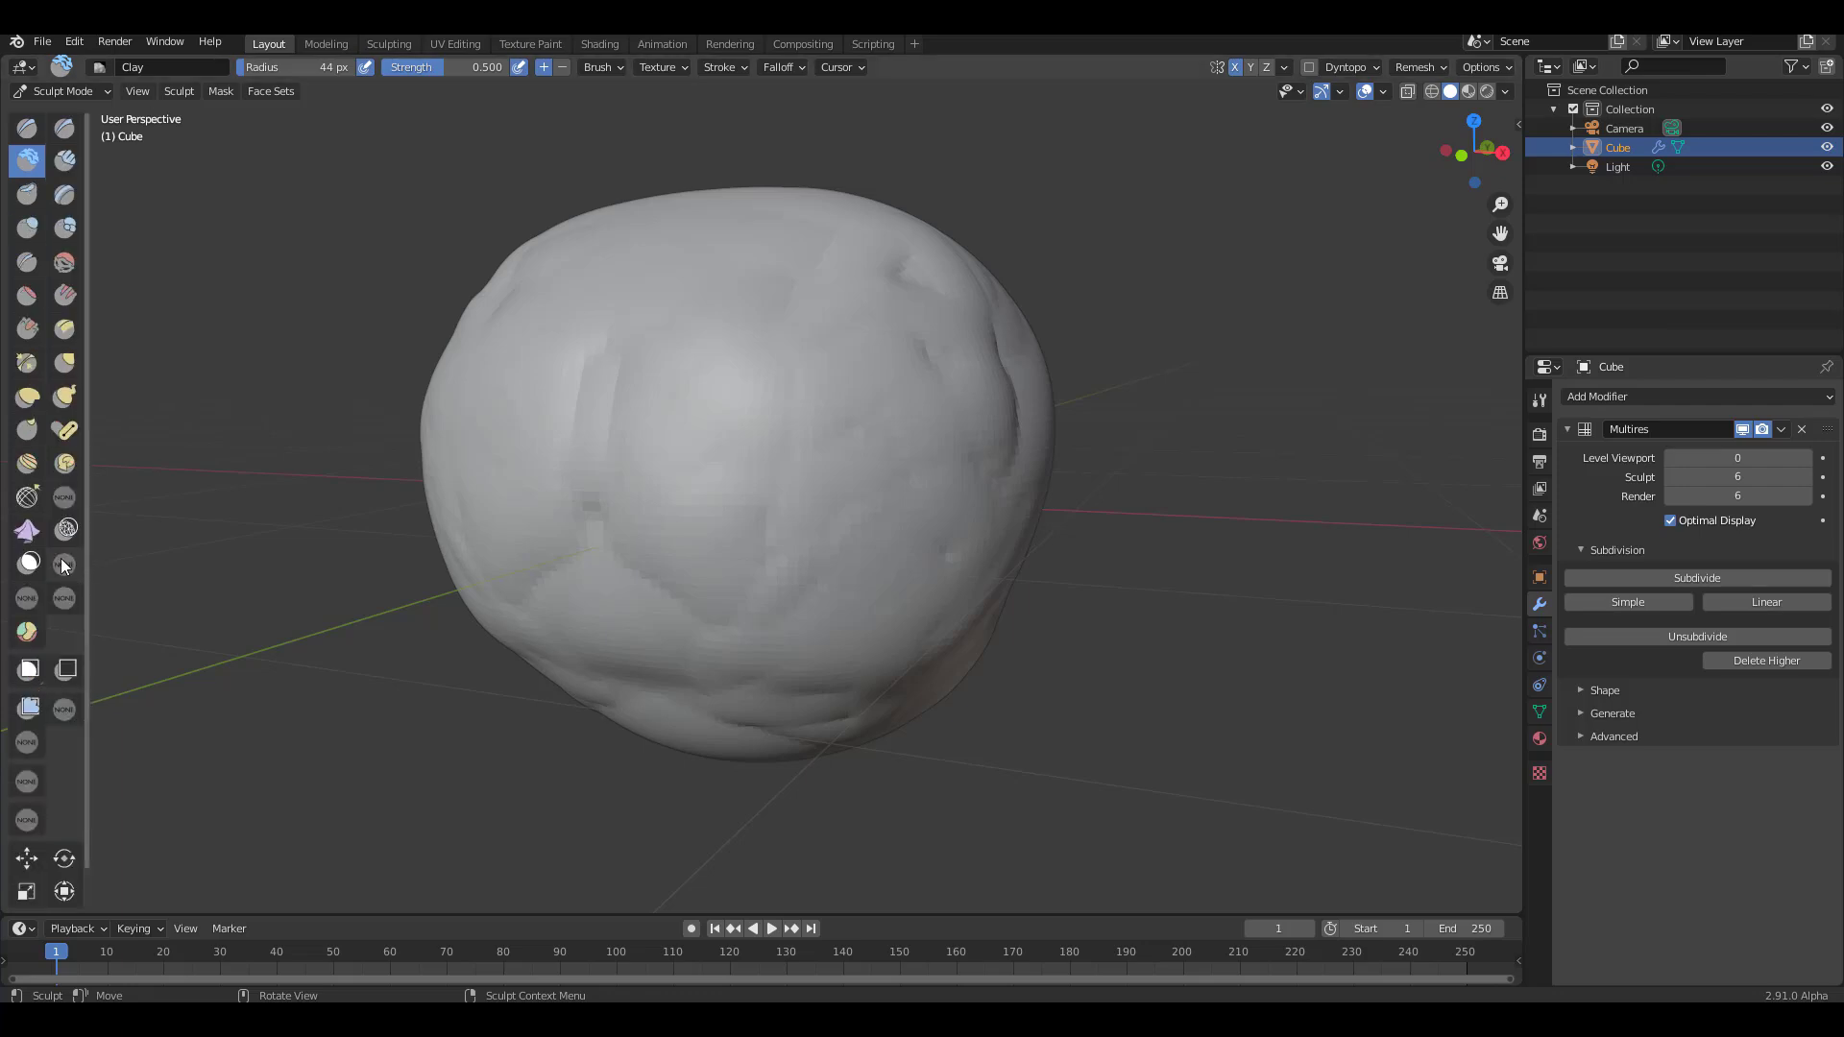
# Step: Erase sculpted lumps from the subdivided cube with the Multires Displacement Eraser at a 184 px radius
pyautogui.click(64, 565)
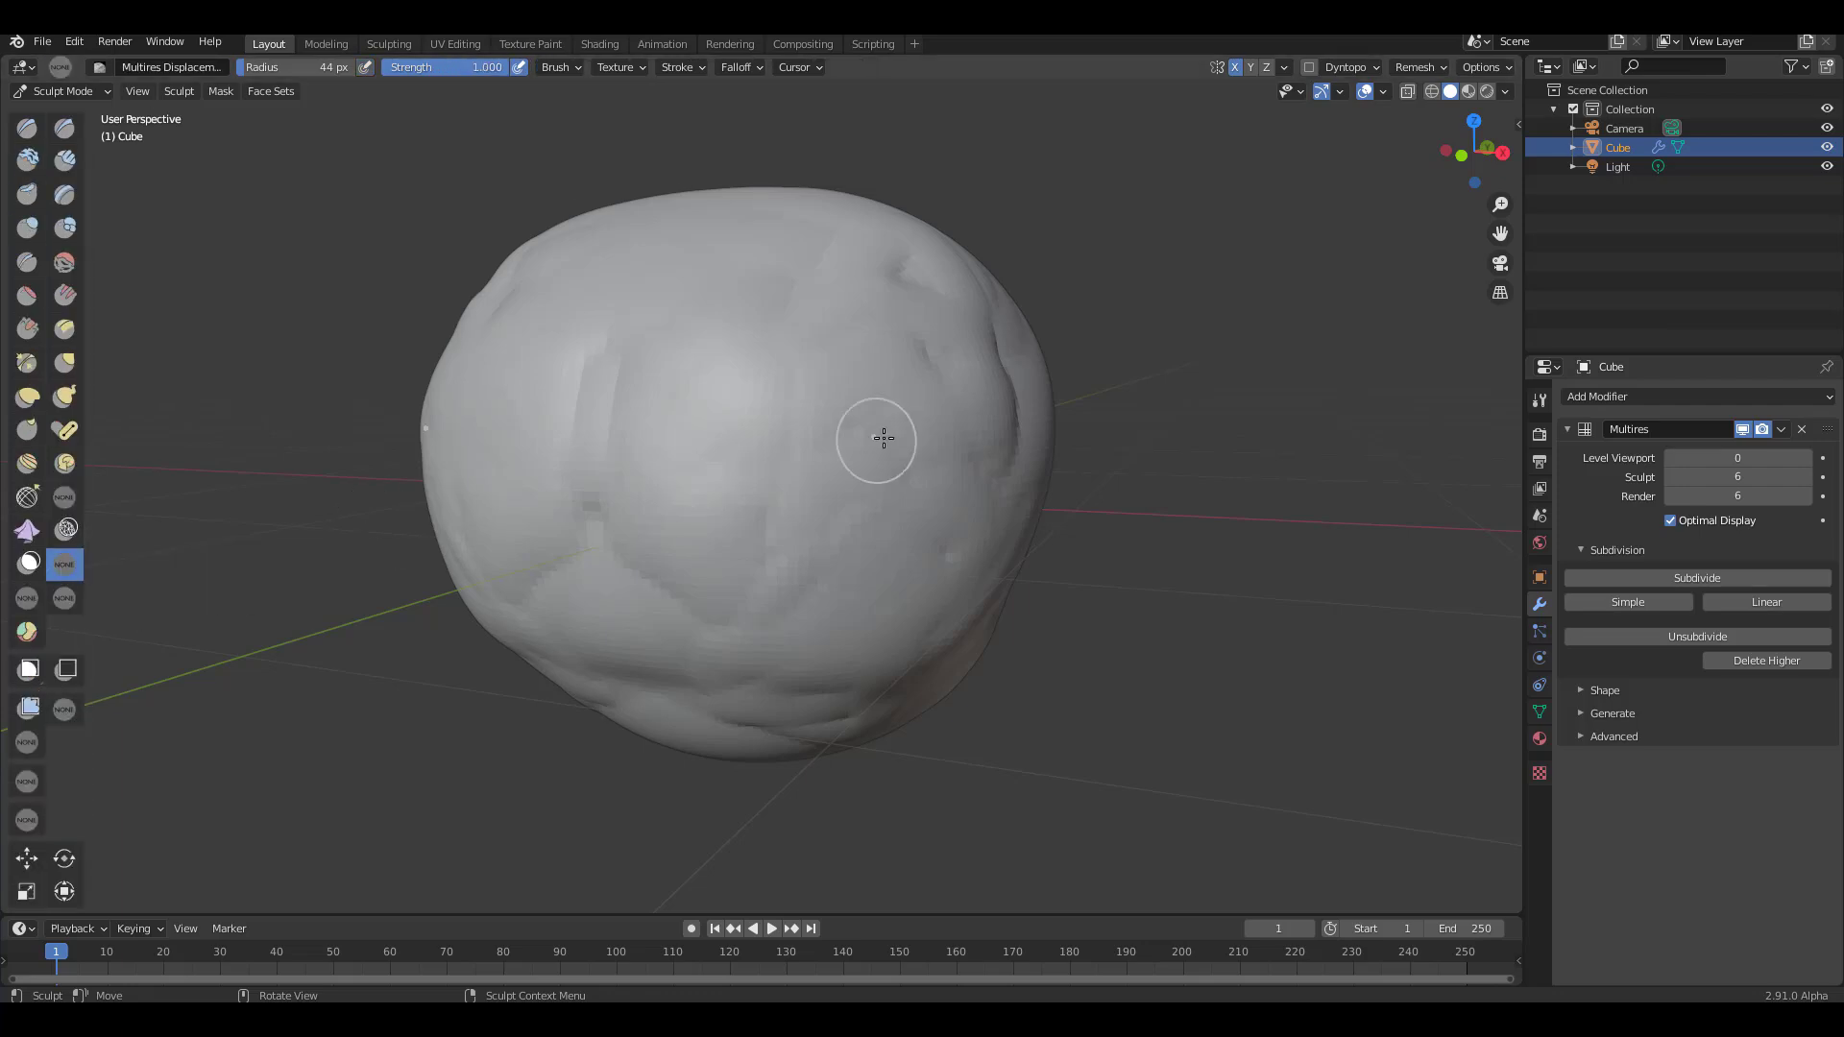
pyautogui.press('f')
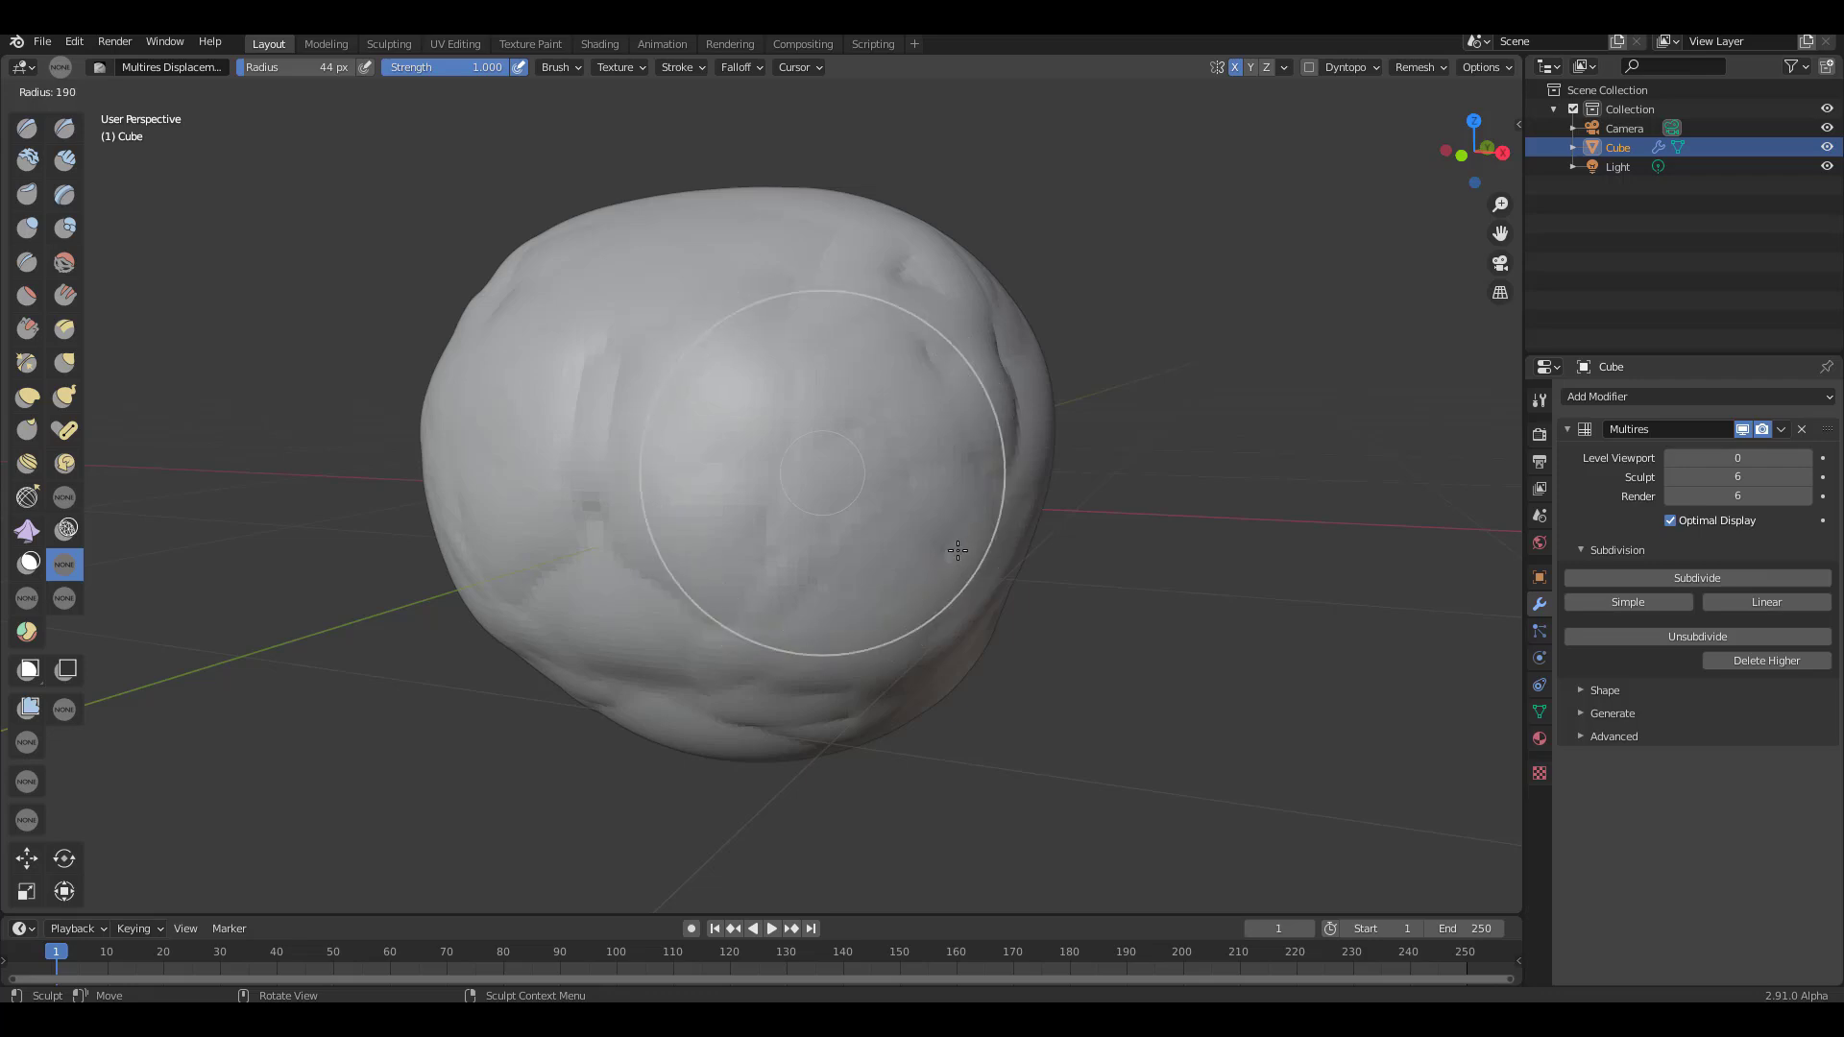
pyautogui.click(955, 548)
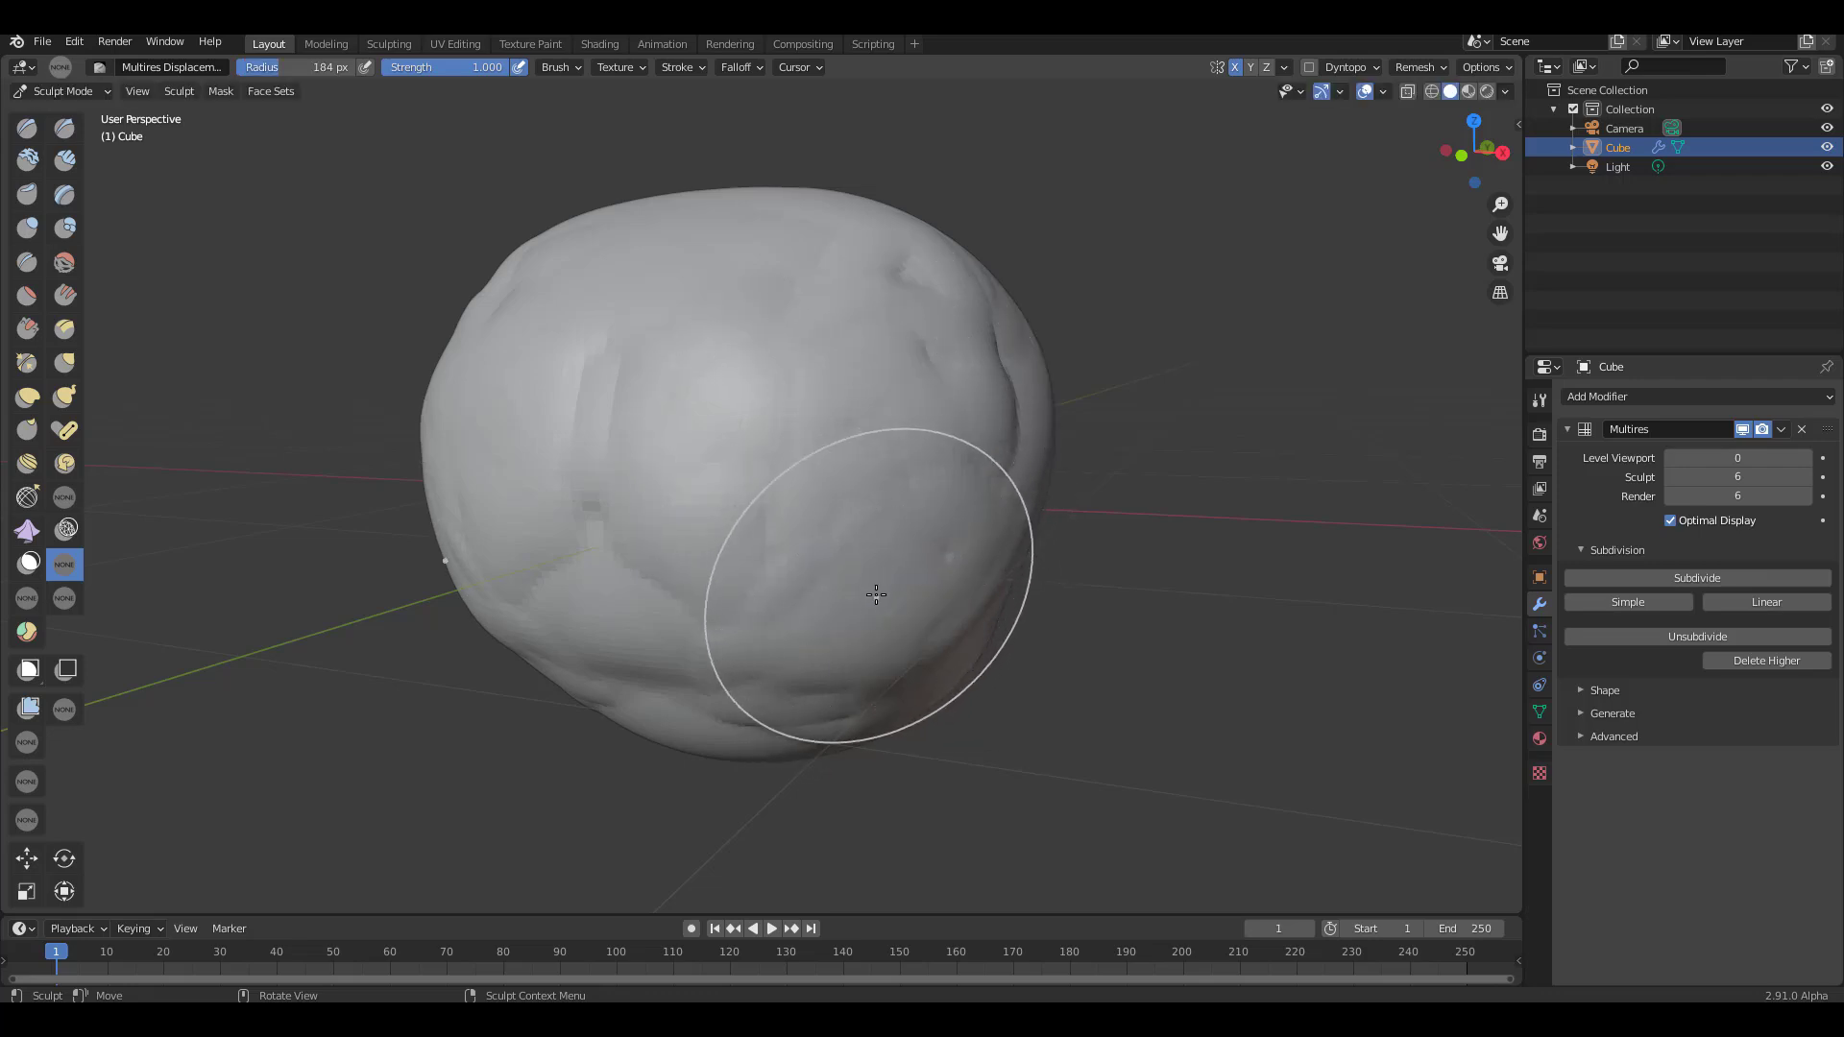
pyautogui.moveTo(873, 593)
pyautogui.mouseDown()
pyautogui.moveTo(840, 593)
pyautogui.moveTo(868, 342)
pyautogui.moveTo(827, 609)
pyautogui.moveTo(868, 465)
pyautogui.moveTo(806, 671)
pyautogui.moveTo(868, 338)
pyautogui.moveTo(855, 404)
pyautogui.mouseUp()
pyautogui.moveTo(855, 403)
pyautogui.mouseDown(button='middle')
pyautogui.moveTo(836, 549)
pyautogui.moveTo(745, 625)
pyautogui.moveTo(856, 572)
pyautogui.moveTo(855, 494)
pyautogui.mouseUp(button='middle')
pyautogui.moveTo(856, 494)
pyautogui.mouseDown()
pyautogui.moveTo(646, 703)
pyautogui.moveTo(786, 536)
pyautogui.moveTo(697, 545)
pyautogui.moveTo(629, 621)
pyautogui.moveTo(736, 363)
pyautogui.moveTo(684, 555)
pyautogui.moveTo(717, 421)
pyautogui.mouseUp()
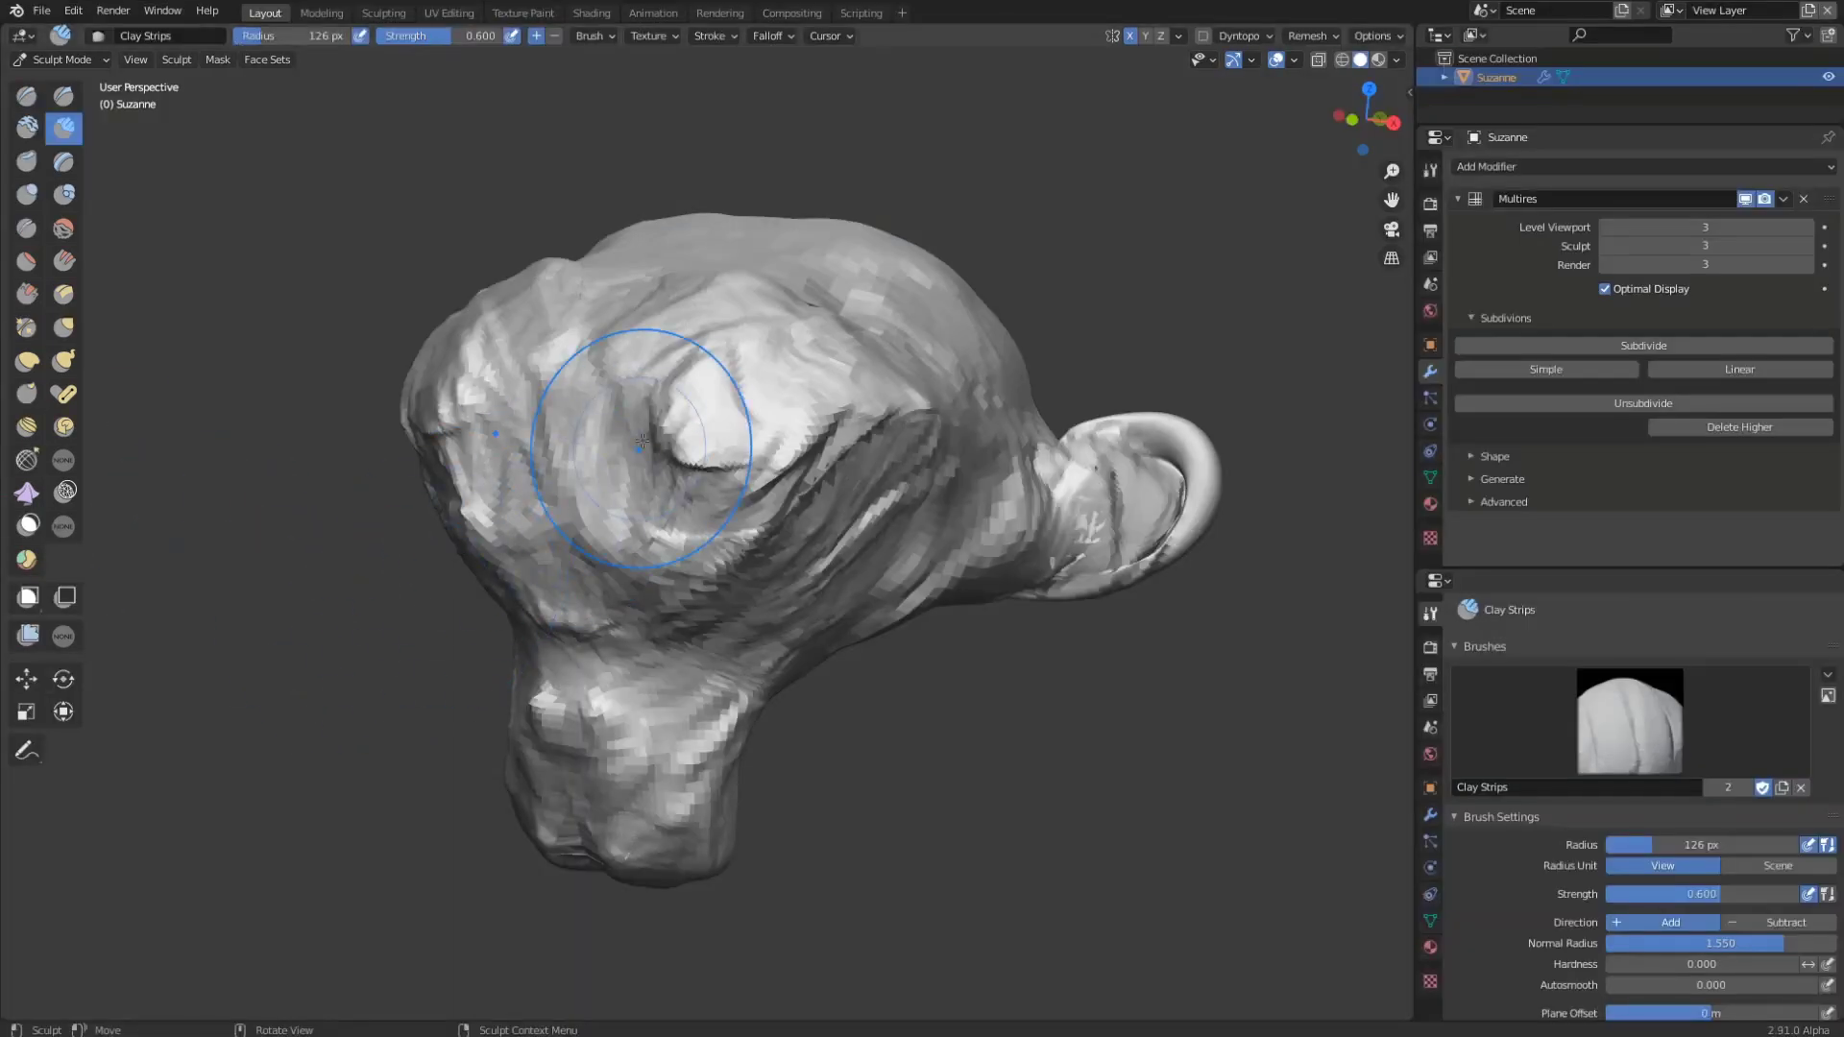
# Step: Distort Suzanne's face with Clay Strips at 126 px radius, and restore it with the Multires Displacement Eraser
pyautogui.moveTo(641, 442)
pyautogui.mouseDown()
pyautogui.moveTo(500, 470)
pyautogui.moveTo(672, 519)
pyautogui.moveTo(576, 644)
pyautogui.mouseUp()
pyautogui.click(63, 527)
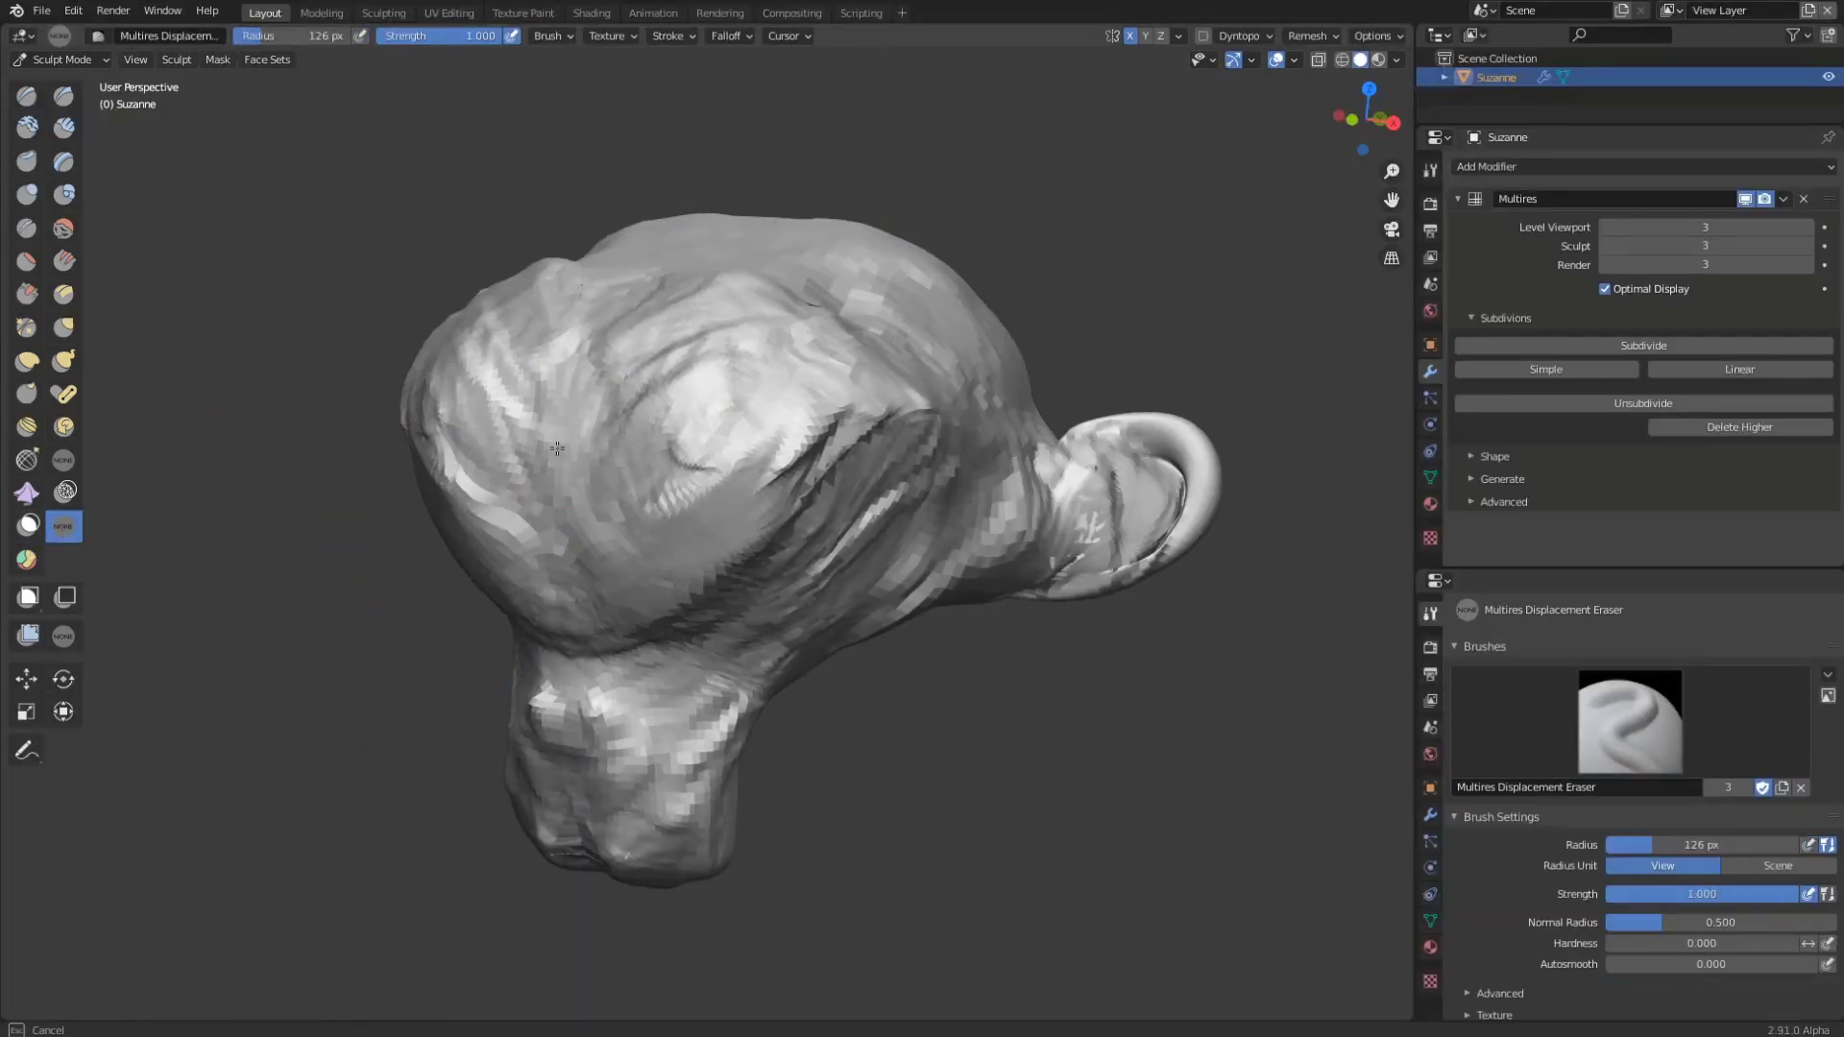
pyautogui.moveTo(557, 448)
pyautogui.mouseDown()
pyautogui.moveTo(534, 557)
pyautogui.moveTo(578, 569)
pyautogui.moveTo(715, 524)
pyautogui.moveTo(755, 580)
pyautogui.moveTo(681, 554)
pyautogui.moveTo(725, 390)
pyautogui.moveTo(625, 384)
pyautogui.moveTo(587, 470)
pyautogui.moveTo(835, 419)
pyautogui.moveTo(864, 478)
pyautogui.moveTo(564, 689)
pyautogui.moveTo(597, 784)
pyautogui.moveTo(757, 723)
pyautogui.moveTo(566, 726)
pyautogui.moveTo(605, 831)
pyautogui.moveTo(709, 675)
pyautogui.moveTo(736, 768)
pyautogui.moveTo(685, 743)
pyautogui.moveTo(835, 575)
pyautogui.moveTo(751, 394)
pyautogui.moveTo(618, 383)
pyautogui.moveTo(643, 650)
pyautogui.moveTo(565, 622)
pyautogui.moveTo(749, 553)
pyautogui.moveTo(953, 511)
pyautogui.moveTo(889, 637)
pyautogui.moveTo(1151, 468)
pyautogui.moveTo(1040, 617)
pyautogui.moveTo(1097, 460)
pyautogui.moveTo(981, 497)
pyautogui.moveTo(908, 413)
pyautogui.moveTo(691, 317)
pyautogui.moveTo(547, 360)
pyautogui.moveTo(698, 244)
pyautogui.moveTo(707, 291)
pyautogui.moveTo(918, 264)
pyautogui.moveTo(690, 651)
pyautogui.mouseUp()
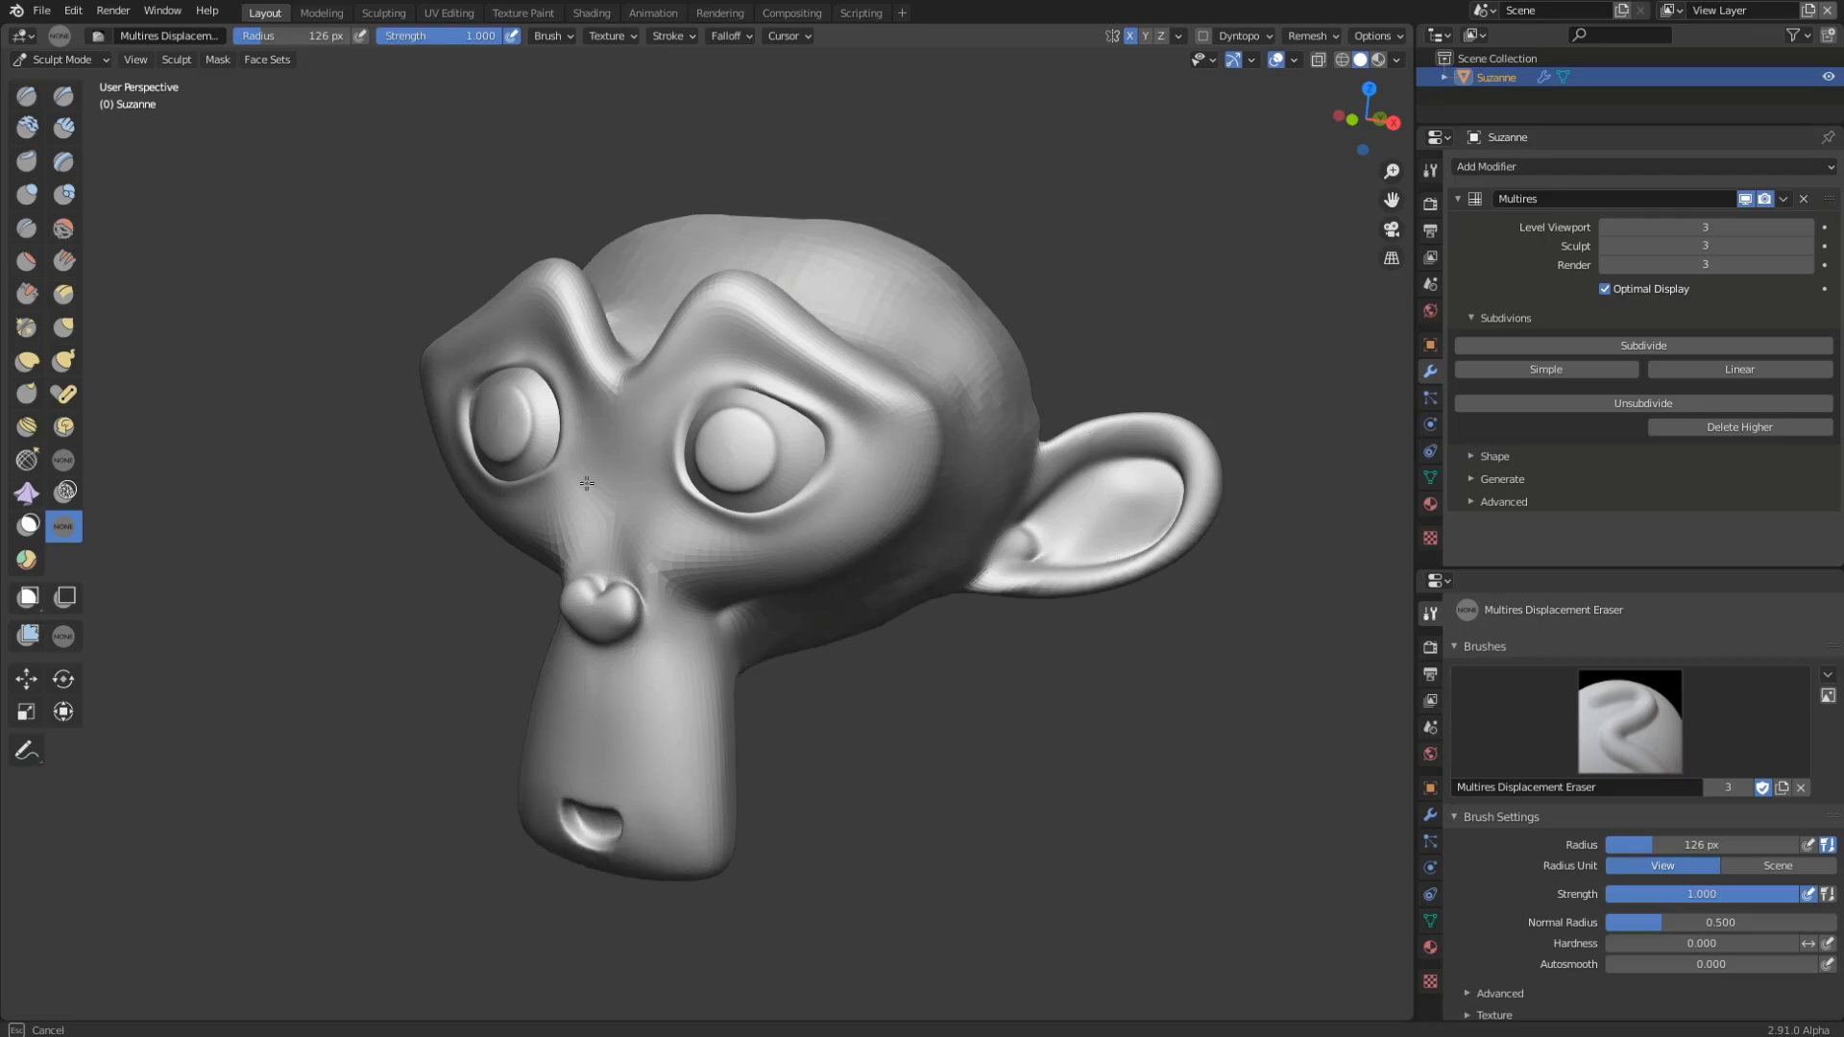
# Step: Enlarge the Multires Displacement Eraser to 171 px and erase the remaining displacement on Suzanne's head and ear
pyautogui.moveTo(586, 483)
pyautogui.mouseDown(button='middle')
pyautogui.moveTo(688, 486)
pyautogui.moveTo(638, 576)
pyautogui.mouseUp(button='middle')
pyautogui.press('f')
pyautogui.click(502, 445)
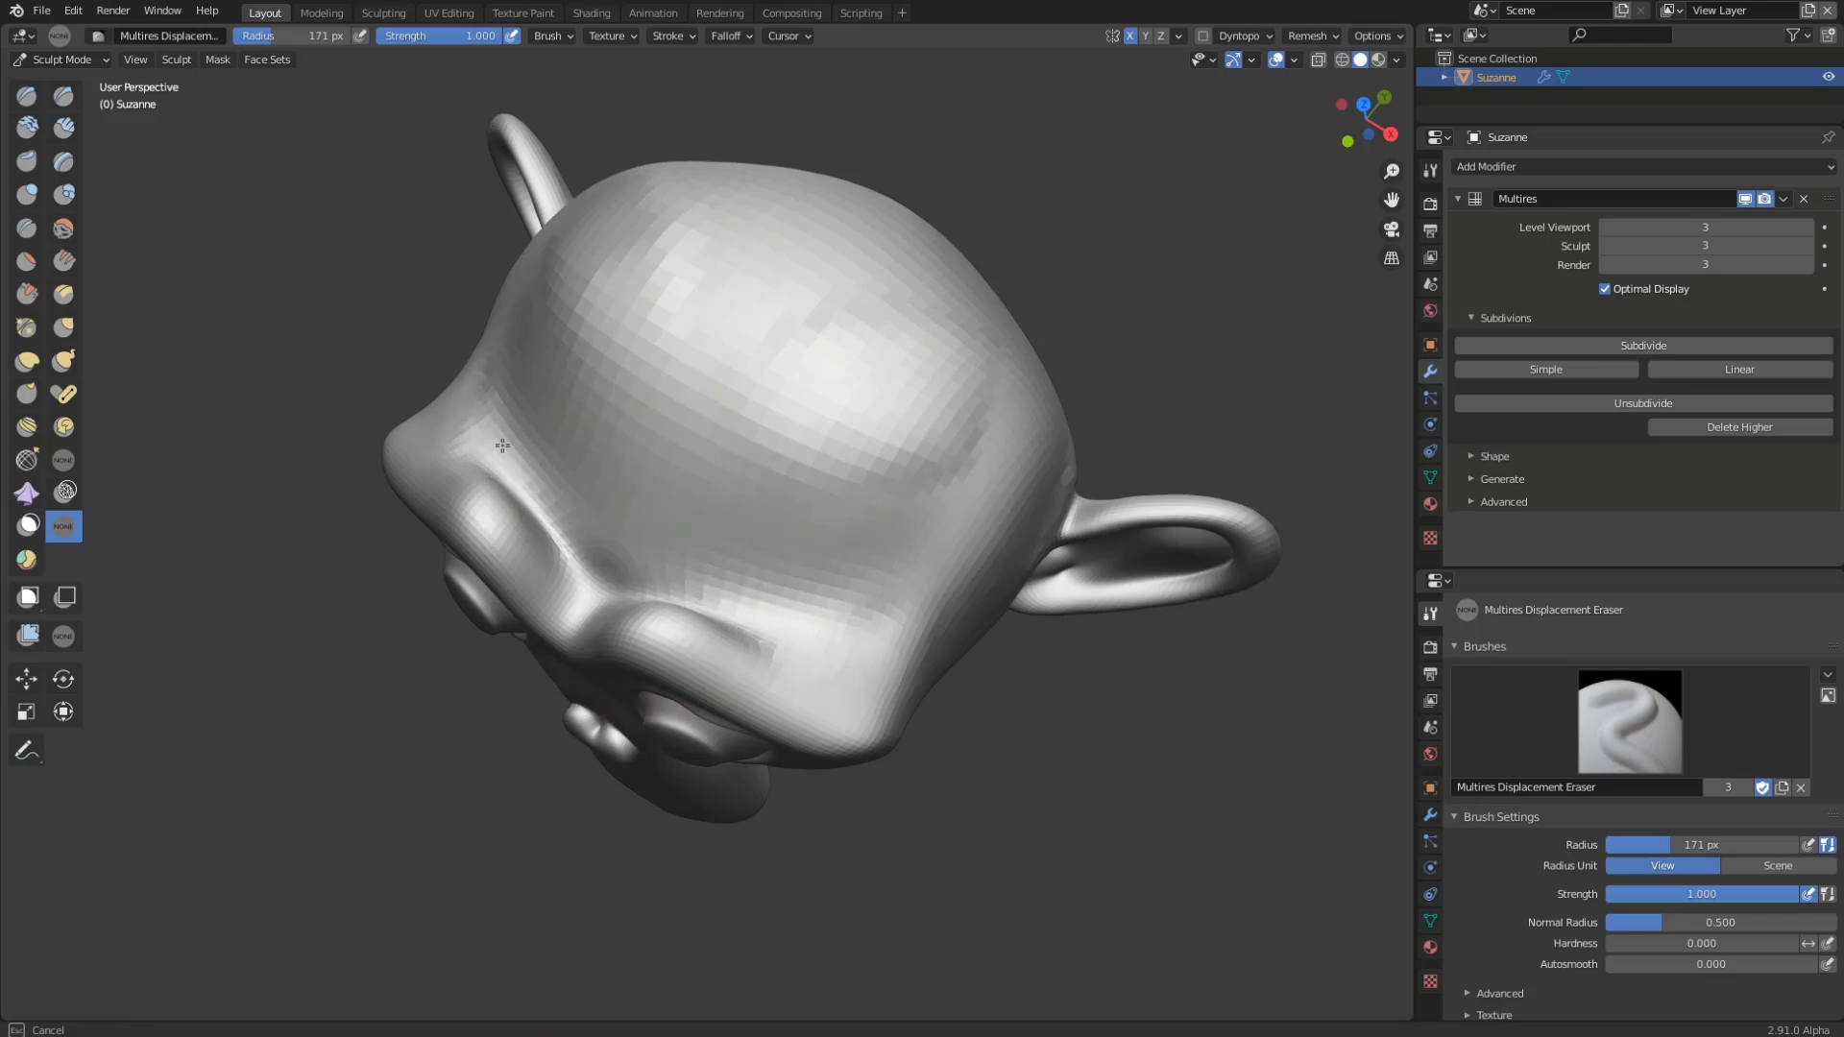
pyautogui.moveTo(876, 763); pyautogui.dragTo(922, 437, button='middle')
pyautogui.moveTo(922, 437); pyautogui.dragTo(1101, 464)
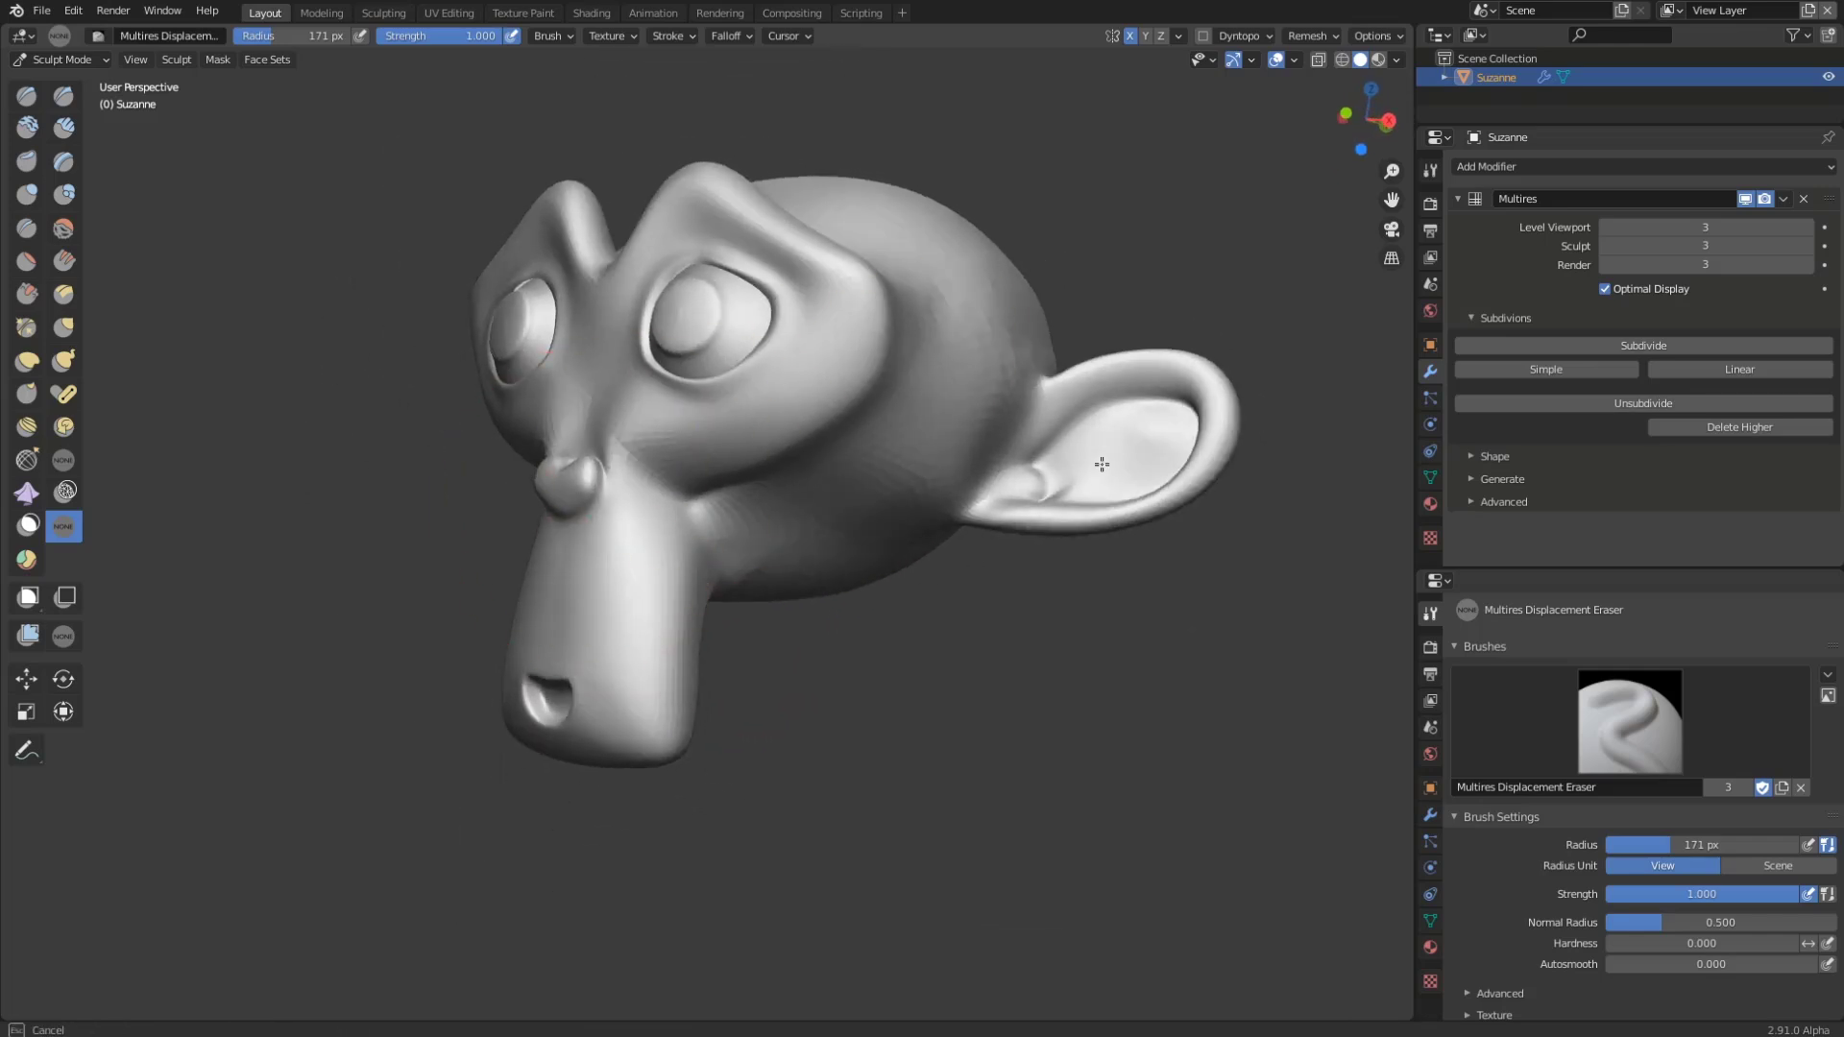
pyautogui.moveTo(766, 660); pyautogui.dragTo(784, 579, button='middle')
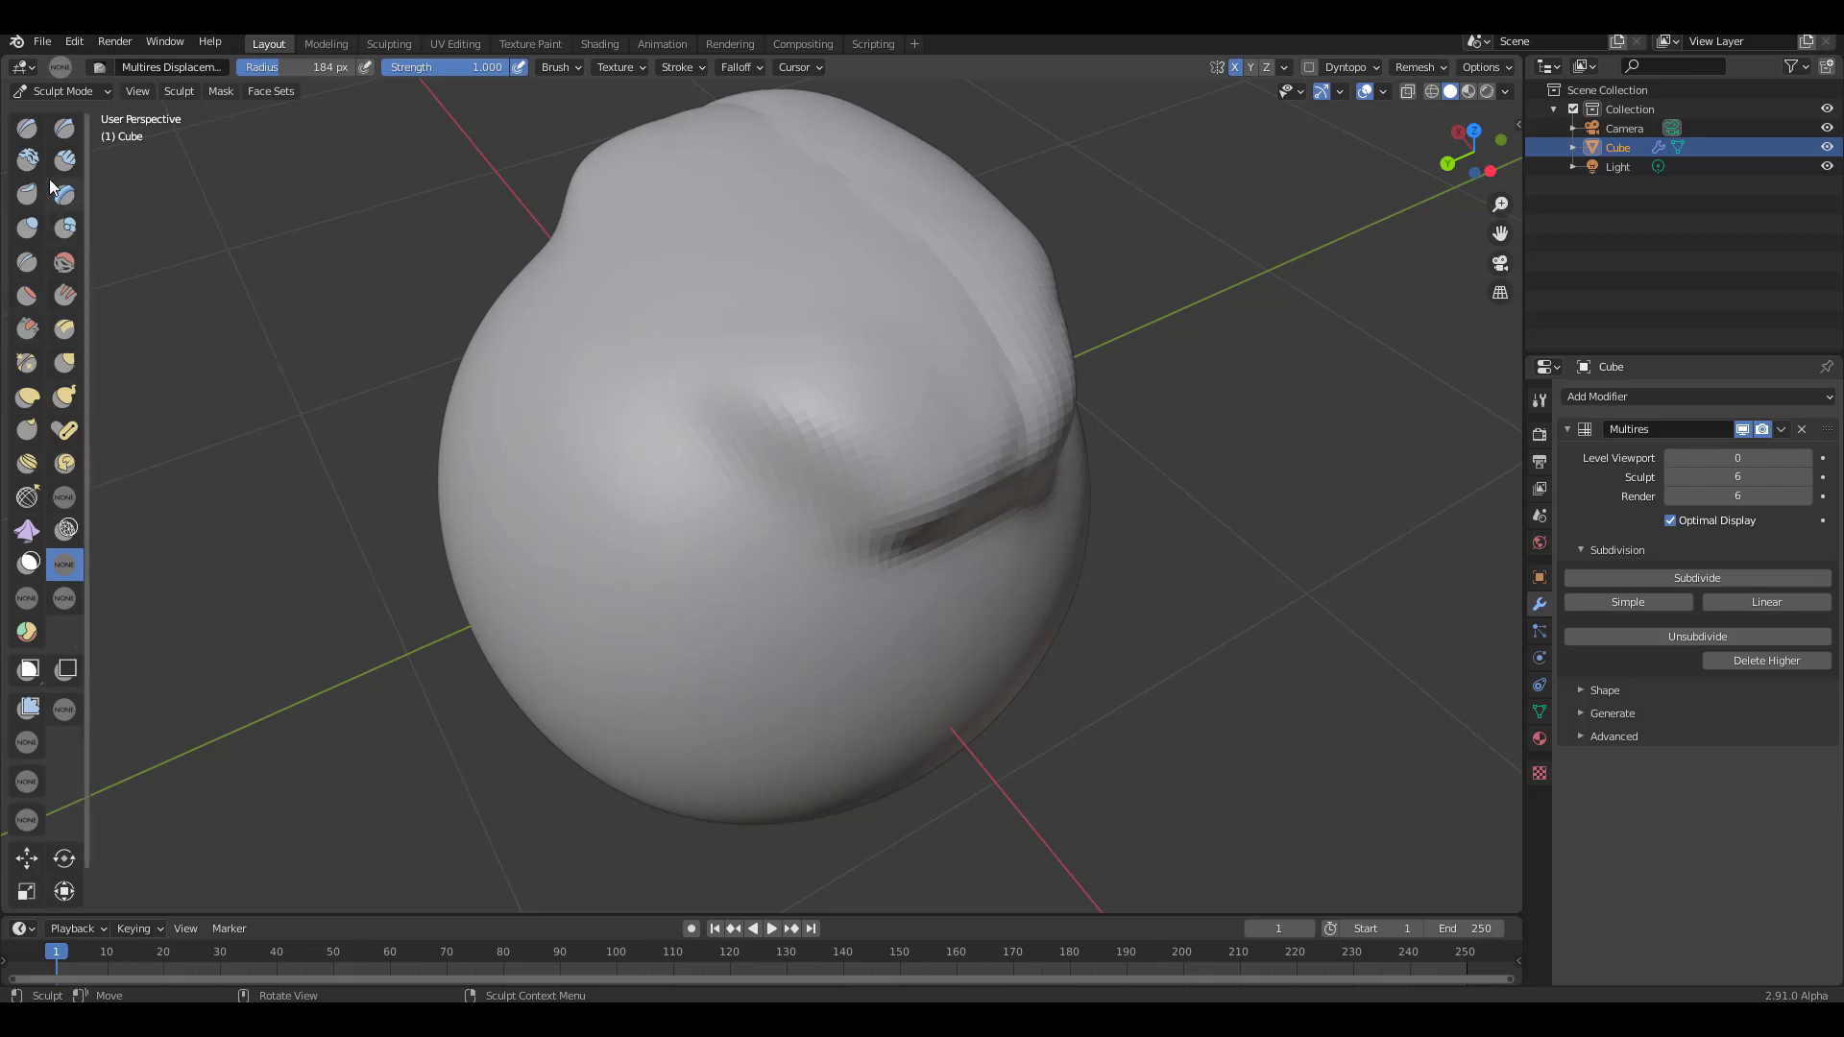
# Step: Build up large bulging volumes around the subdivided cube with the Clay brush at a 184 px radius
pyautogui.click(29, 160)
pyautogui.moveTo(538, 317)
pyautogui.mouseDown()
pyautogui.moveTo(643, 371)
pyautogui.moveTo(938, 441)
pyautogui.moveTo(743, 330)
pyautogui.moveTo(782, 506)
pyautogui.moveTo(608, 666)
pyautogui.moveTo(1029, 375)
pyautogui.moveTo(784, 745)
pyautogui.mouseUp()
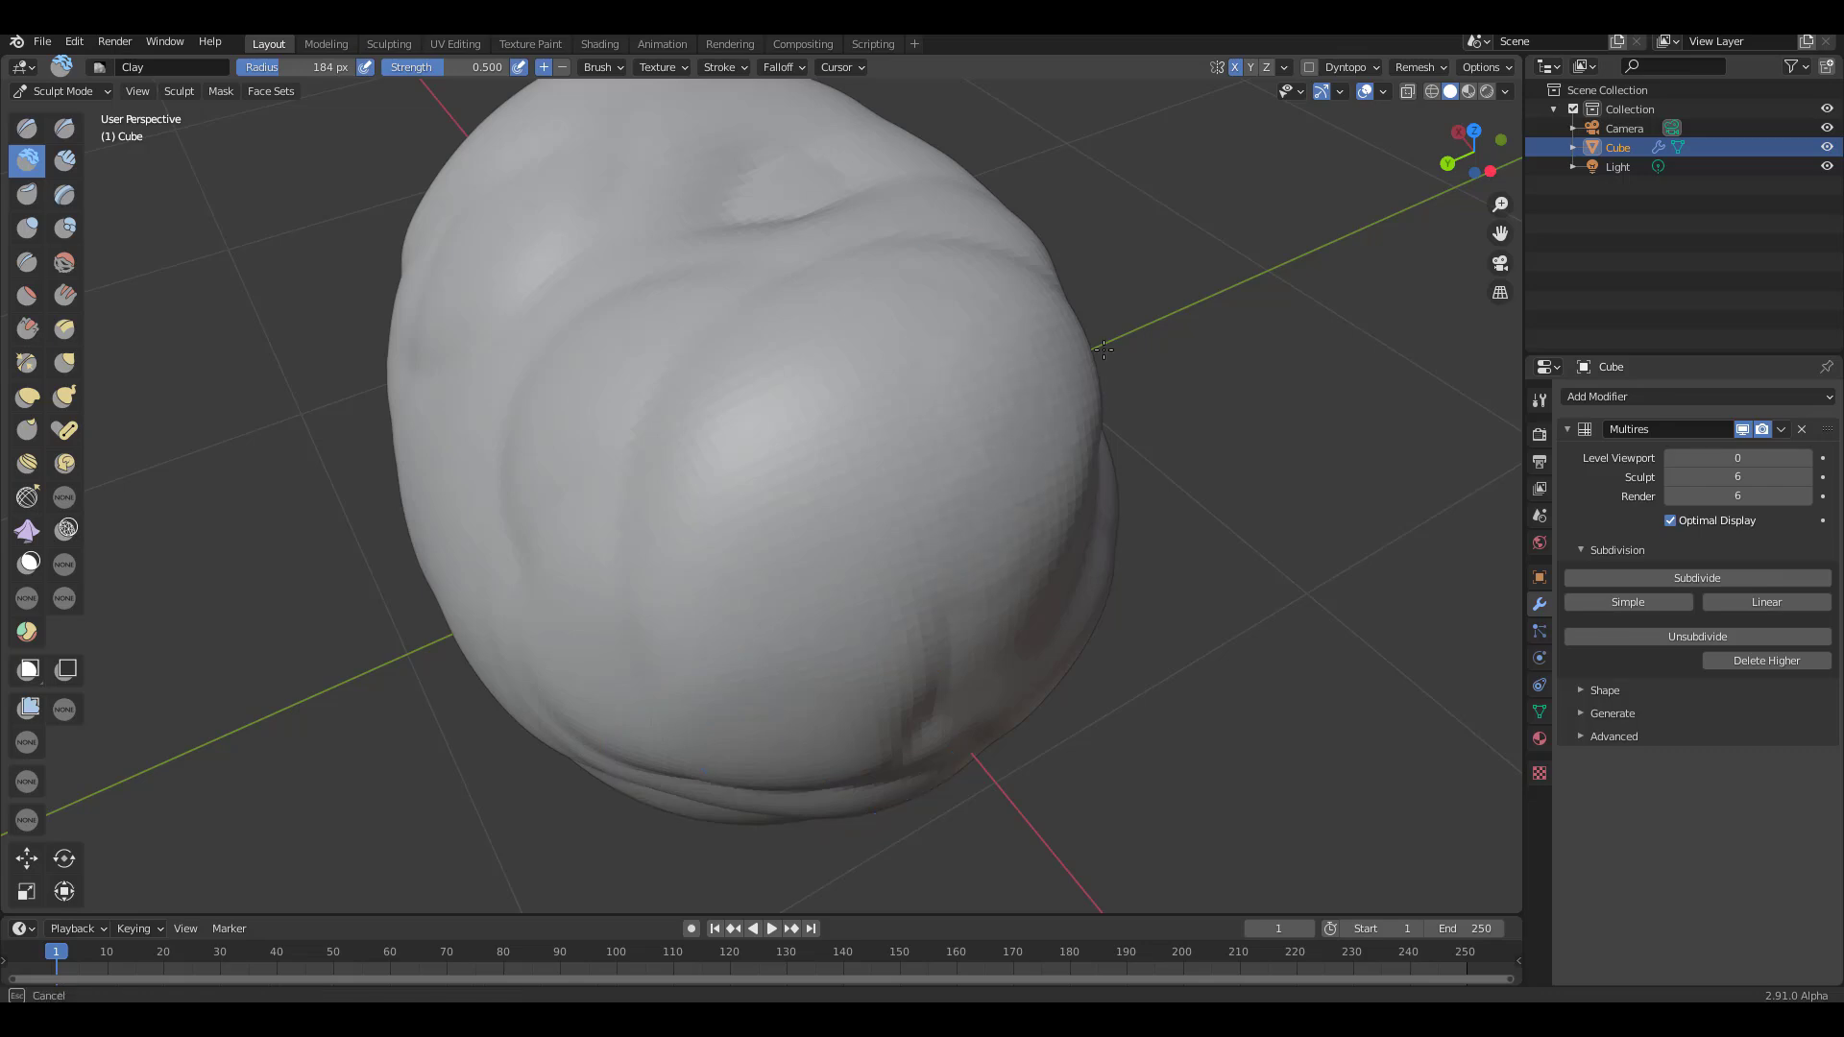
pyautogui.moveTo(1103, 349)
pyautogui.mouseDown()
pyautogui.moveTo(981, 484)
pyautogui.moveTo(915, 755)
pyautogui.moveTo(982, 653)
pyautogui.moveTo(800, 361)
pyautogui.moveTo(836, 545)
pyautogui.moveTo(1055, 575)
pyautogui.moveTo(1105, 677)
pyautogui.mouseUp()
pyautogui.moveTo(1153, 651); pyautogui.dragTo(873, 556, button='middle')
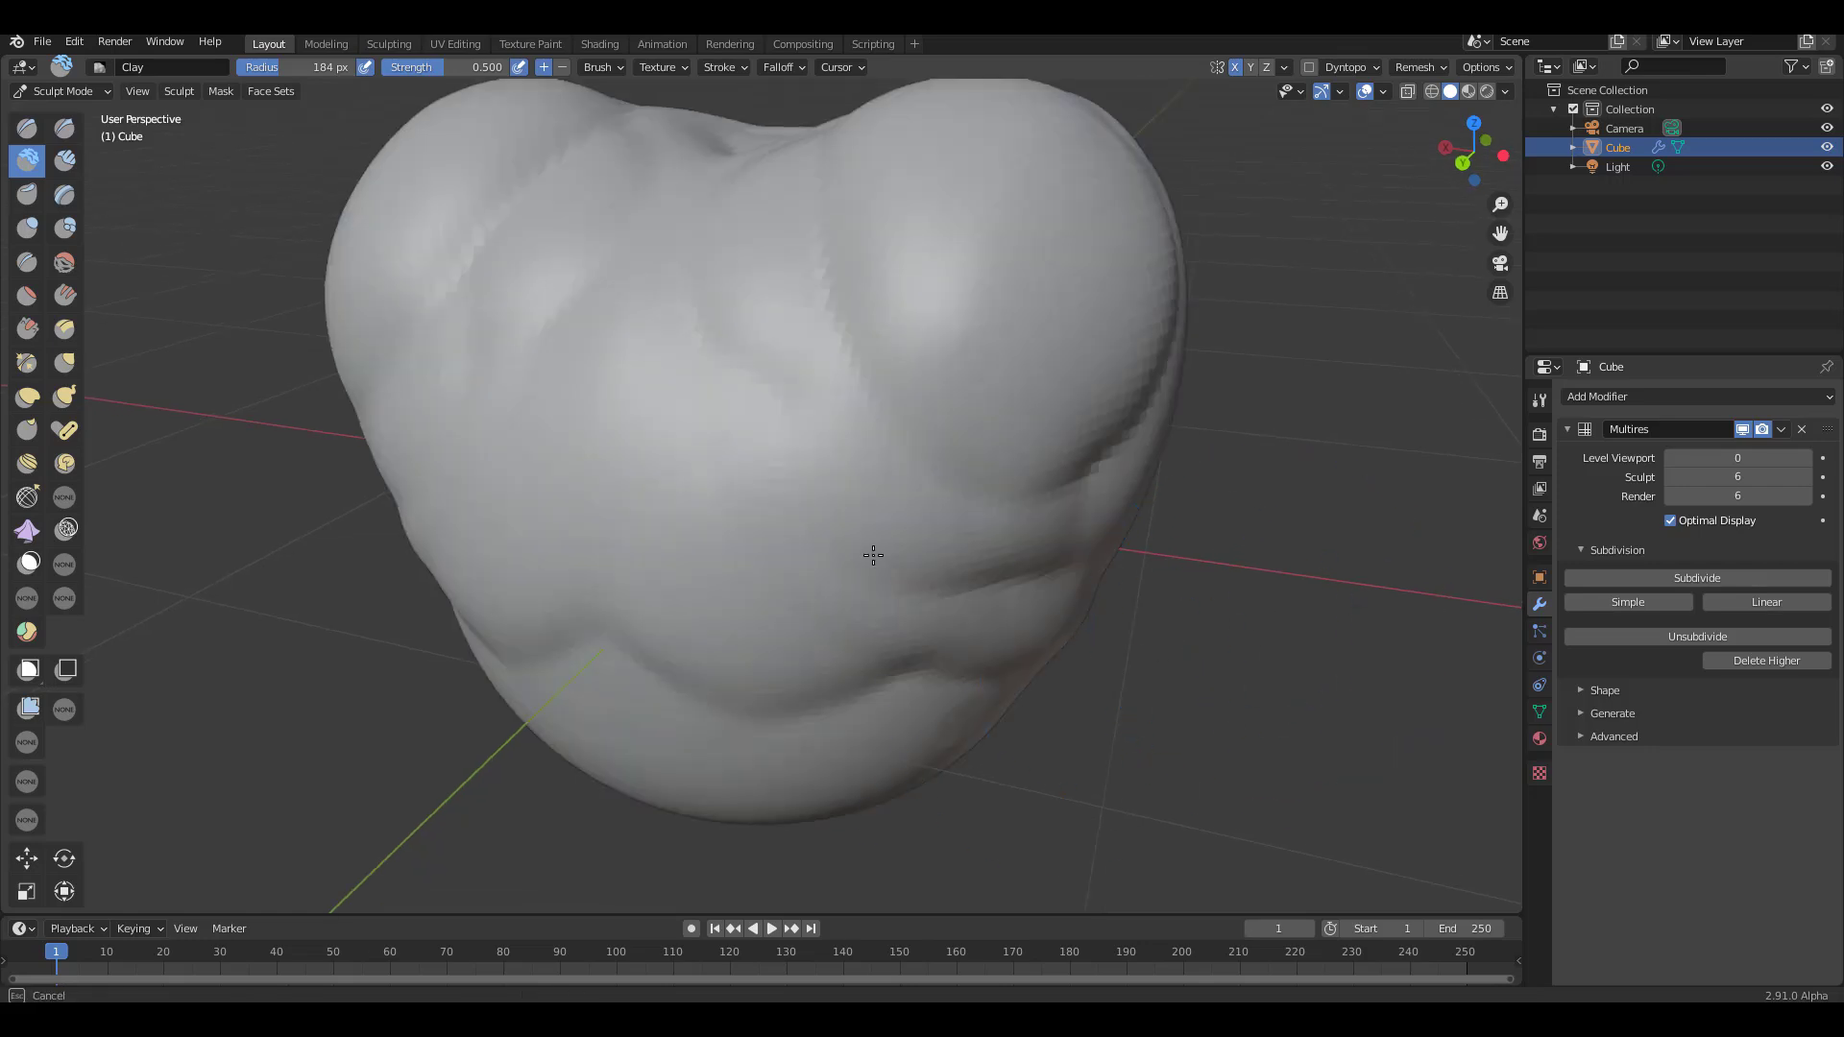
pyautogui.moveTo(873, 556)
pyautogui.mouseDown()
pyautogui.moveTo(792, 662)
pyautogui.moveTo(786, 800)
pyautogui.moveTo(621, 590)
pyautogui.moveTo(730, 576)
pyautogui.mouseUp()
pyautogui.moveTo(730, 577); pyautogui.dragTo(852, 487, button='middle')
pyautogui.moveTo(852, 487)
pyautogui.mouseDown()
pyautogui.moveTo(941, 545)
pyautogui.moveTo(937, 563)
pyautogui.moveTo(923, 506)
pyautogui.moveTo(970, 597)
pyautogui.moveTo(870, 663)
pyautogui.moveTo(906, 590)
pyautogui.moveTo(1018, 596)
pyautogui.mouseUp()
pyautogui.moveTo(1018, 596); pyautogui.dragTo(1150, 629, button='middle')
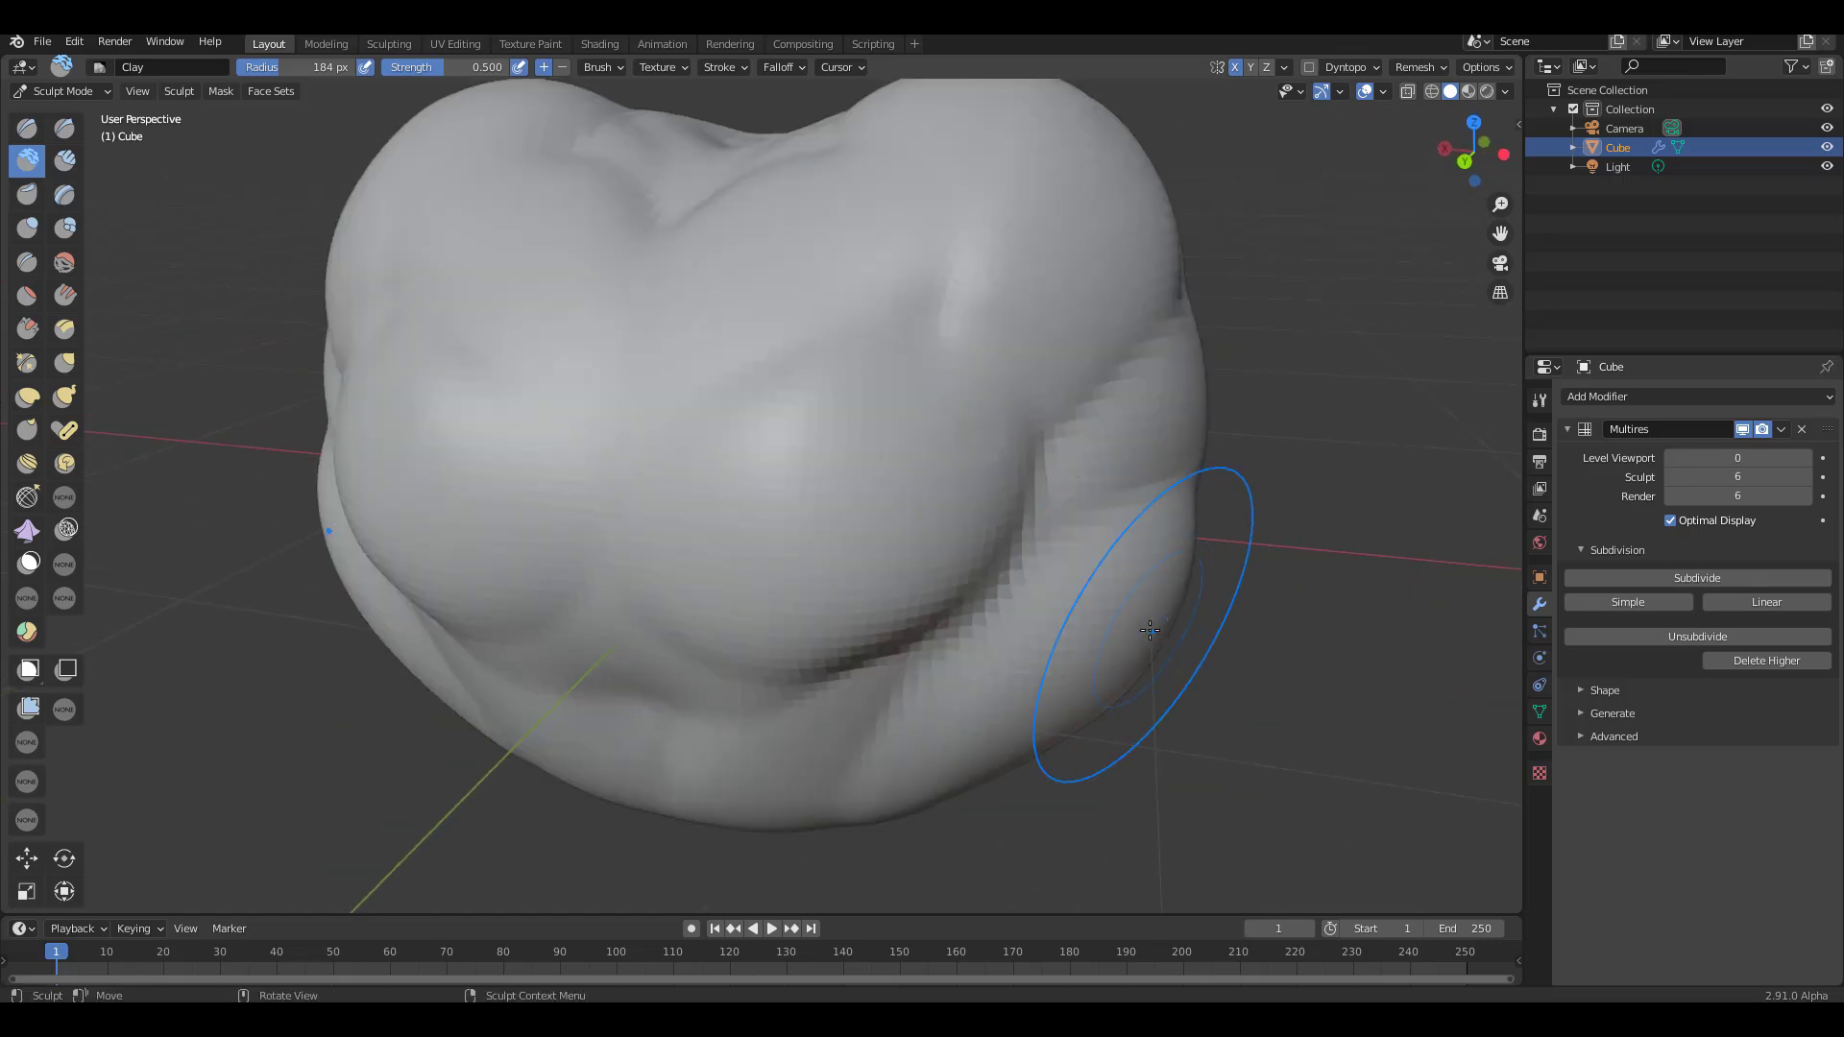
# Step: Switch to the Mesh Filter with the Sharpen type and try it on the lumpy sculpt
pyautogui.click(29, 710)
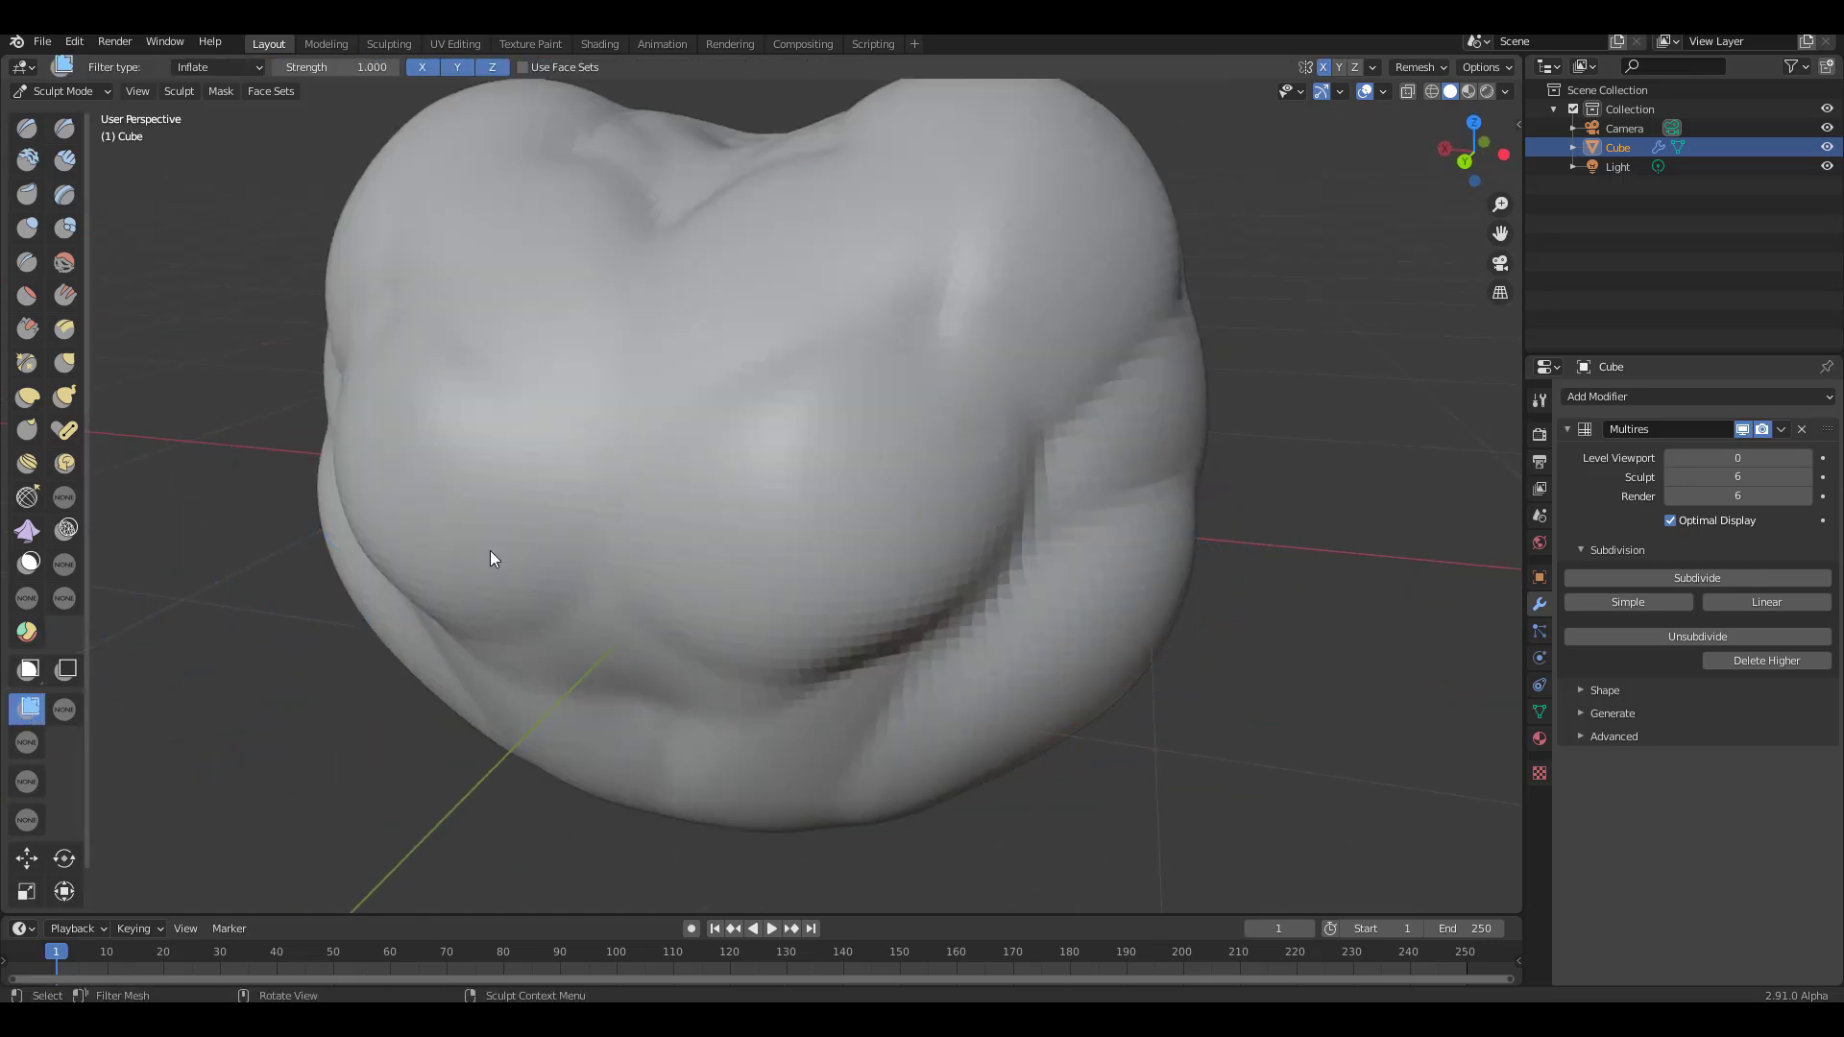
pyautogui.click(239, 63)
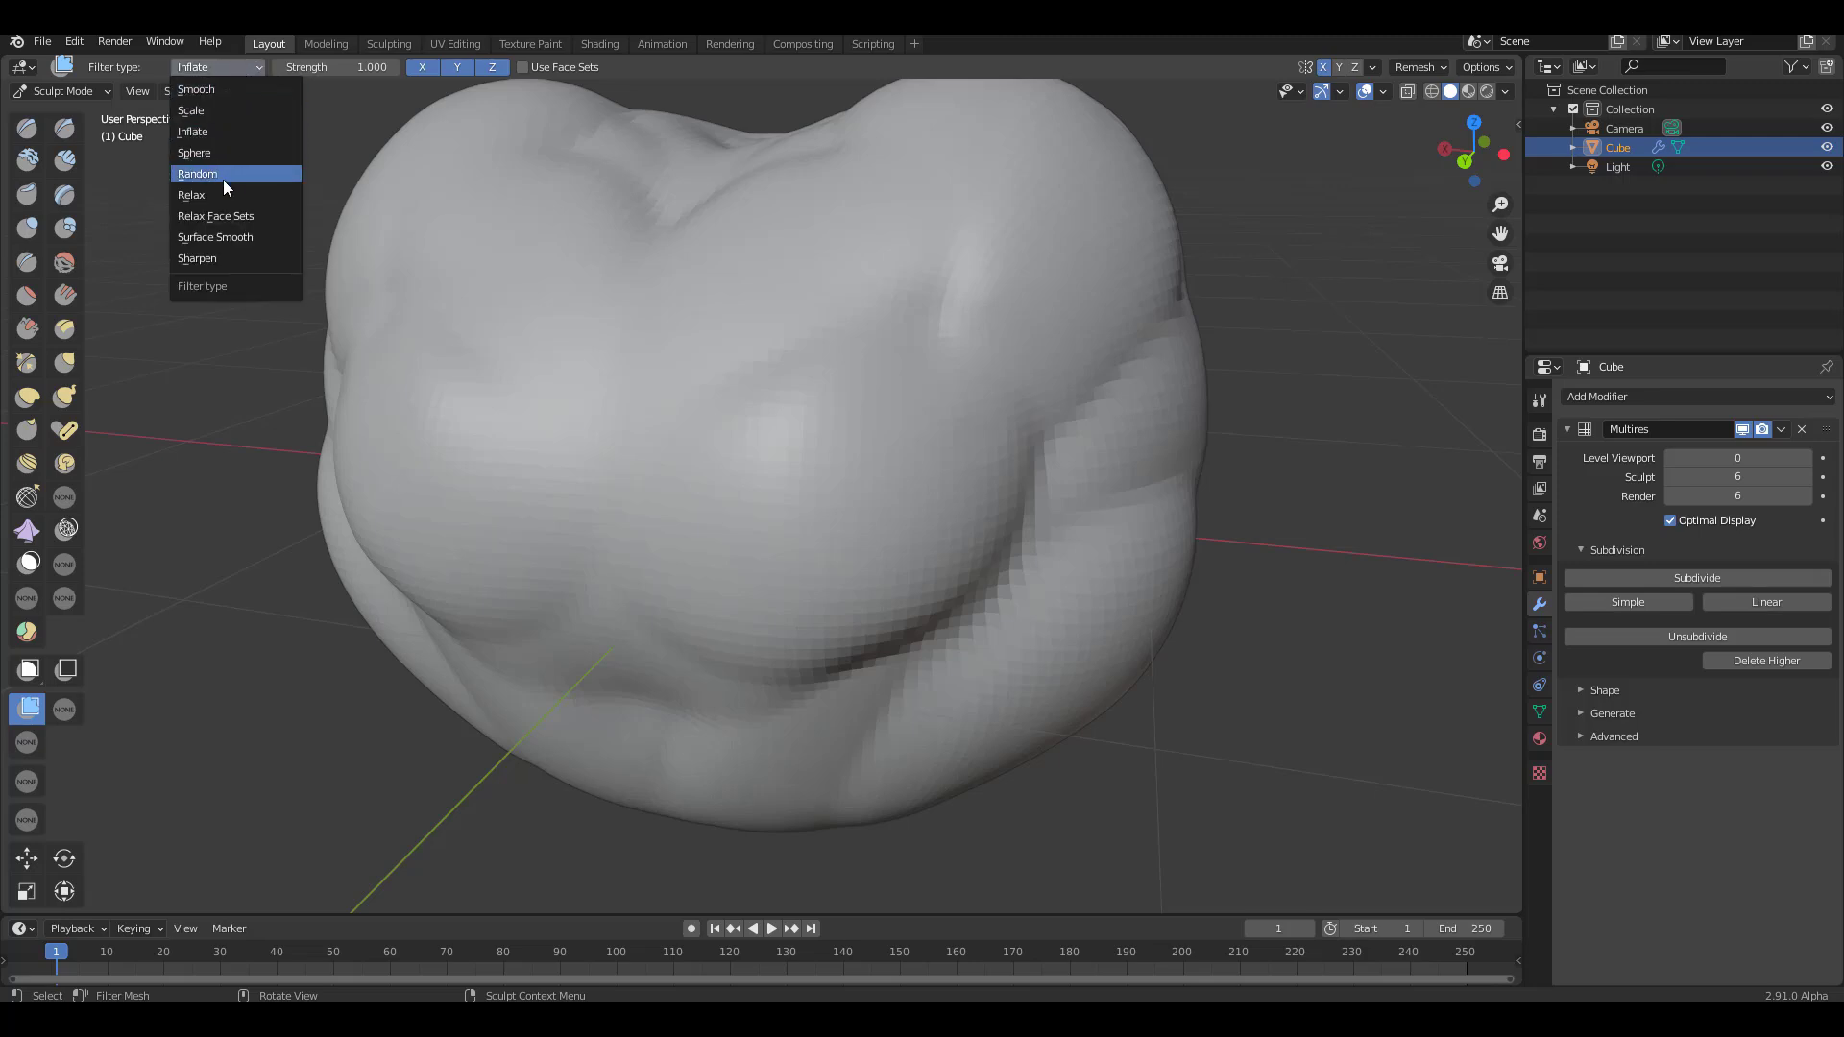
pyautogui.click(216, 257)
pyautogui.moveTo(1051, 451); pyautogui.dragTo(1033, 493)
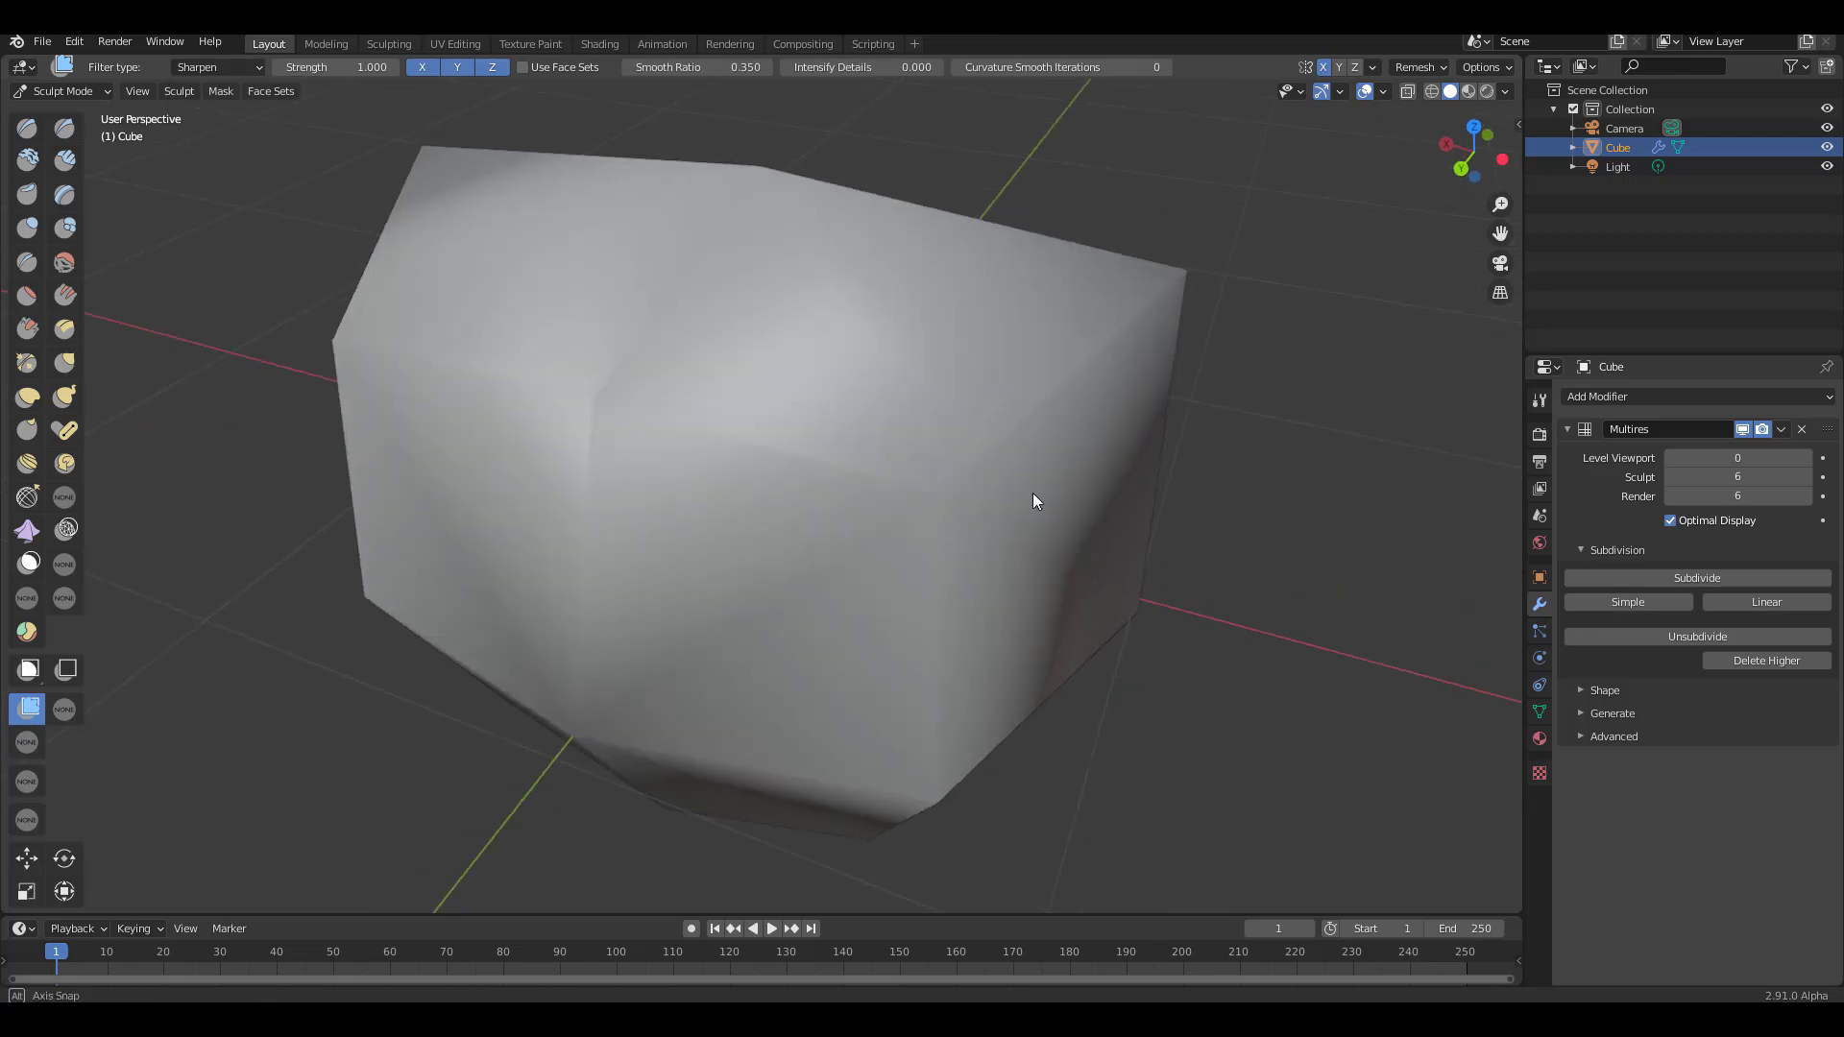
pyautogui.rightClick(1033, 493)
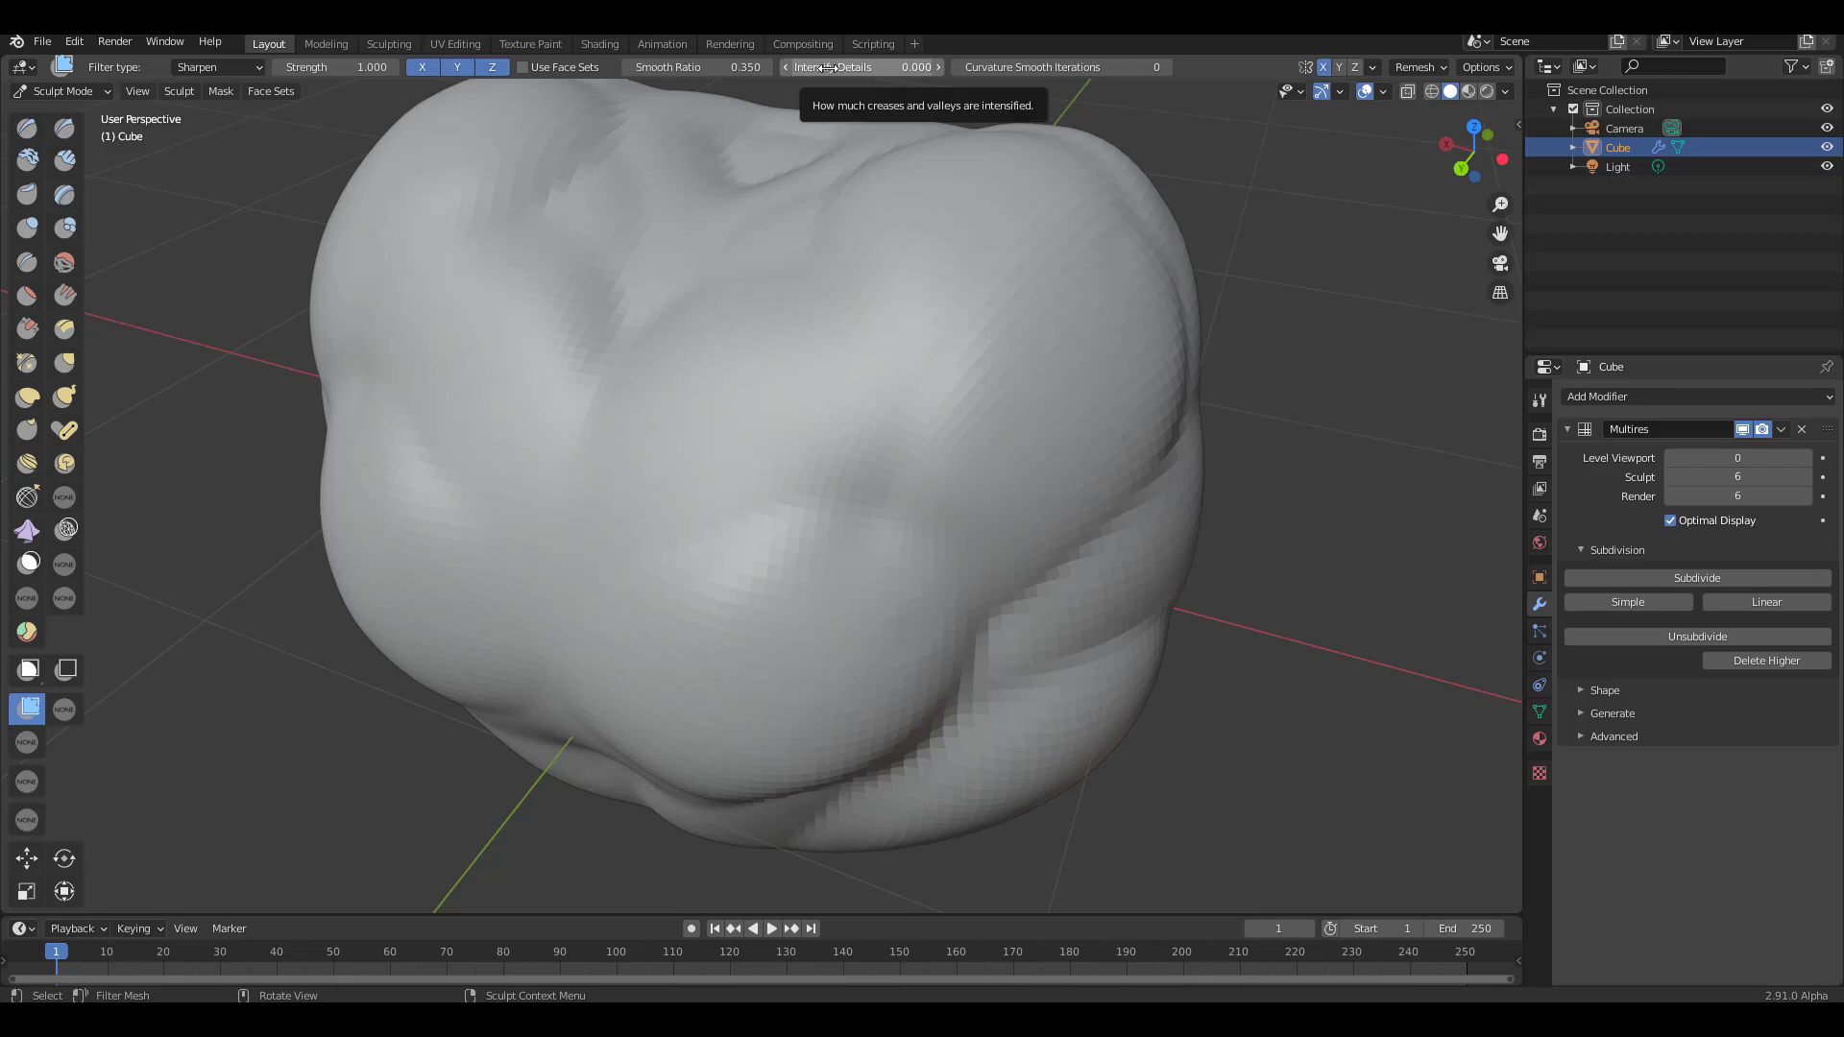
# Step: Set the Sharpen filter's Intensify Details to 0.180 and Smooth Ratio to 0.380, and apply it twice to the sculpt
pyautogui.moveTo(828, 67); pyautogui.dragTo(860, 67)
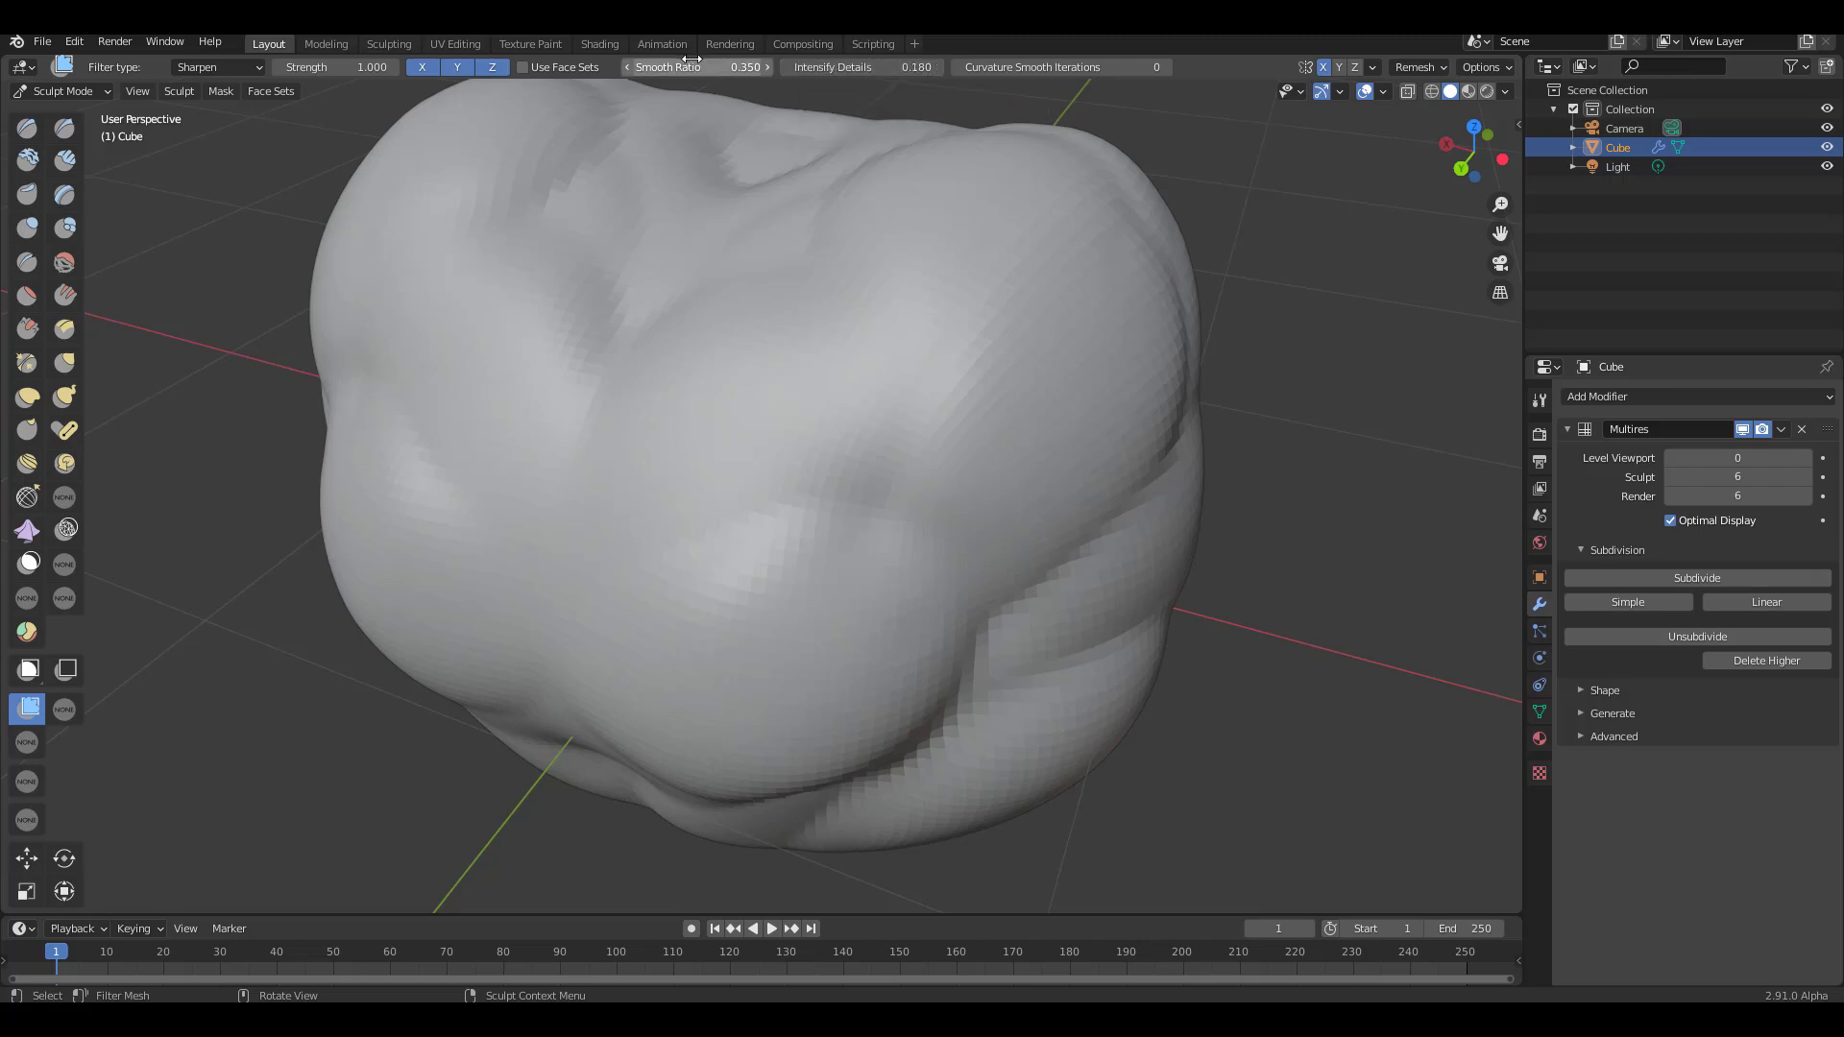
pyautogui.moveTo(692, 59); pyautogui.dragTo(711, 60)
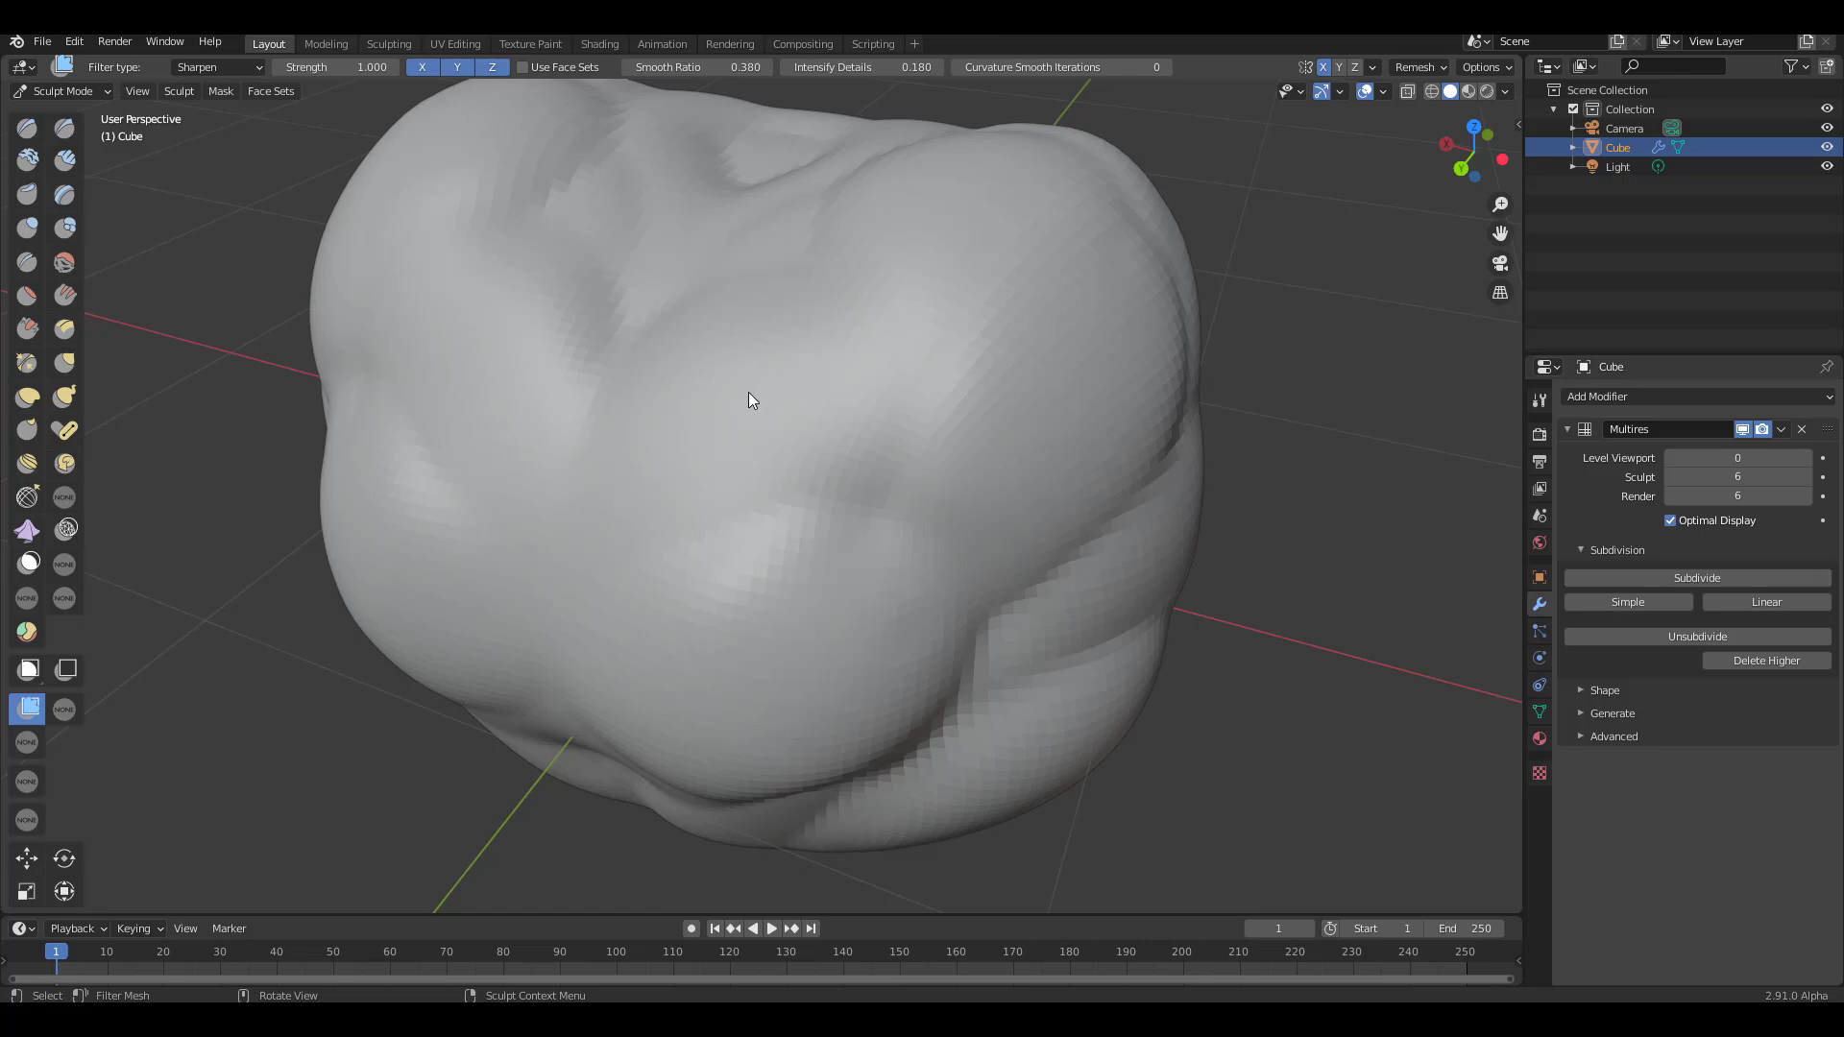
pyautogui.moveTo(947, 417)
pyautogui.mouseDown()
pyautogui.moveTo(1733, 498)
pyautogui.moveTo(1277, 544)
pyautogui.mouseUp()
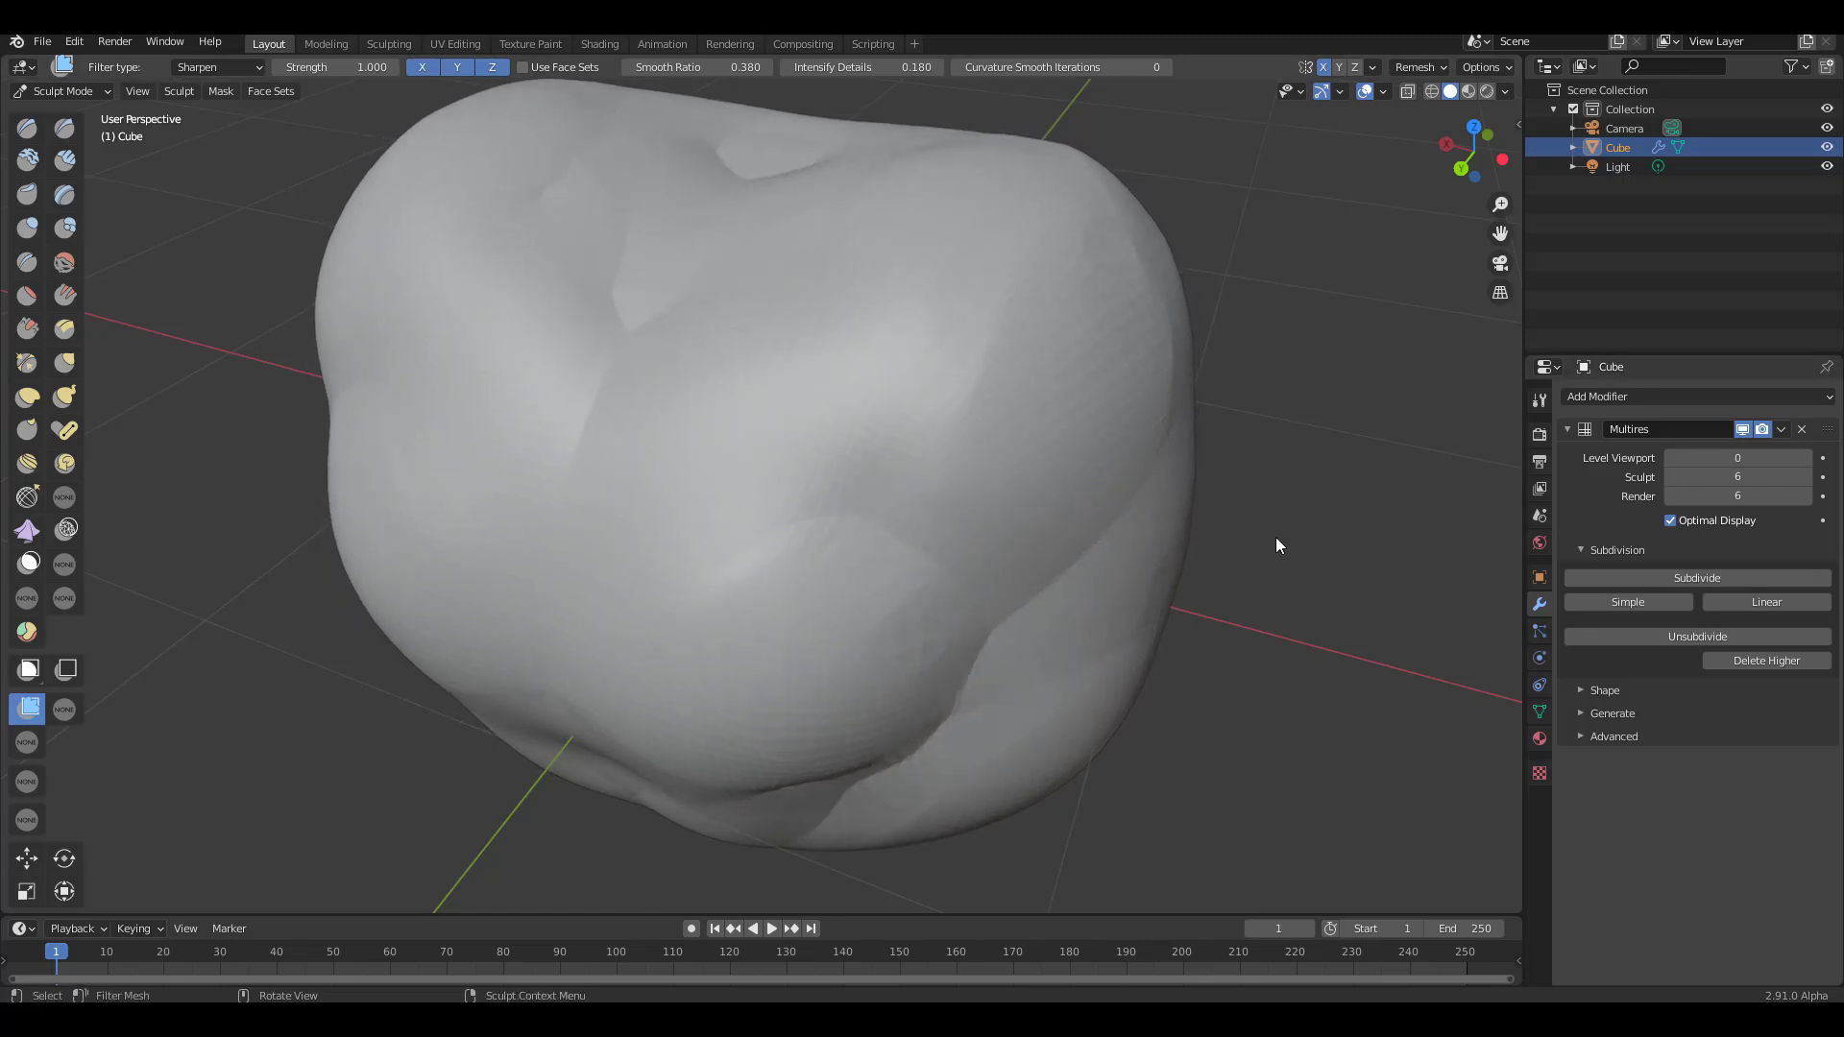
pyautogui.moveTo(768, 440); pyautogui.dragTo(761, 455)
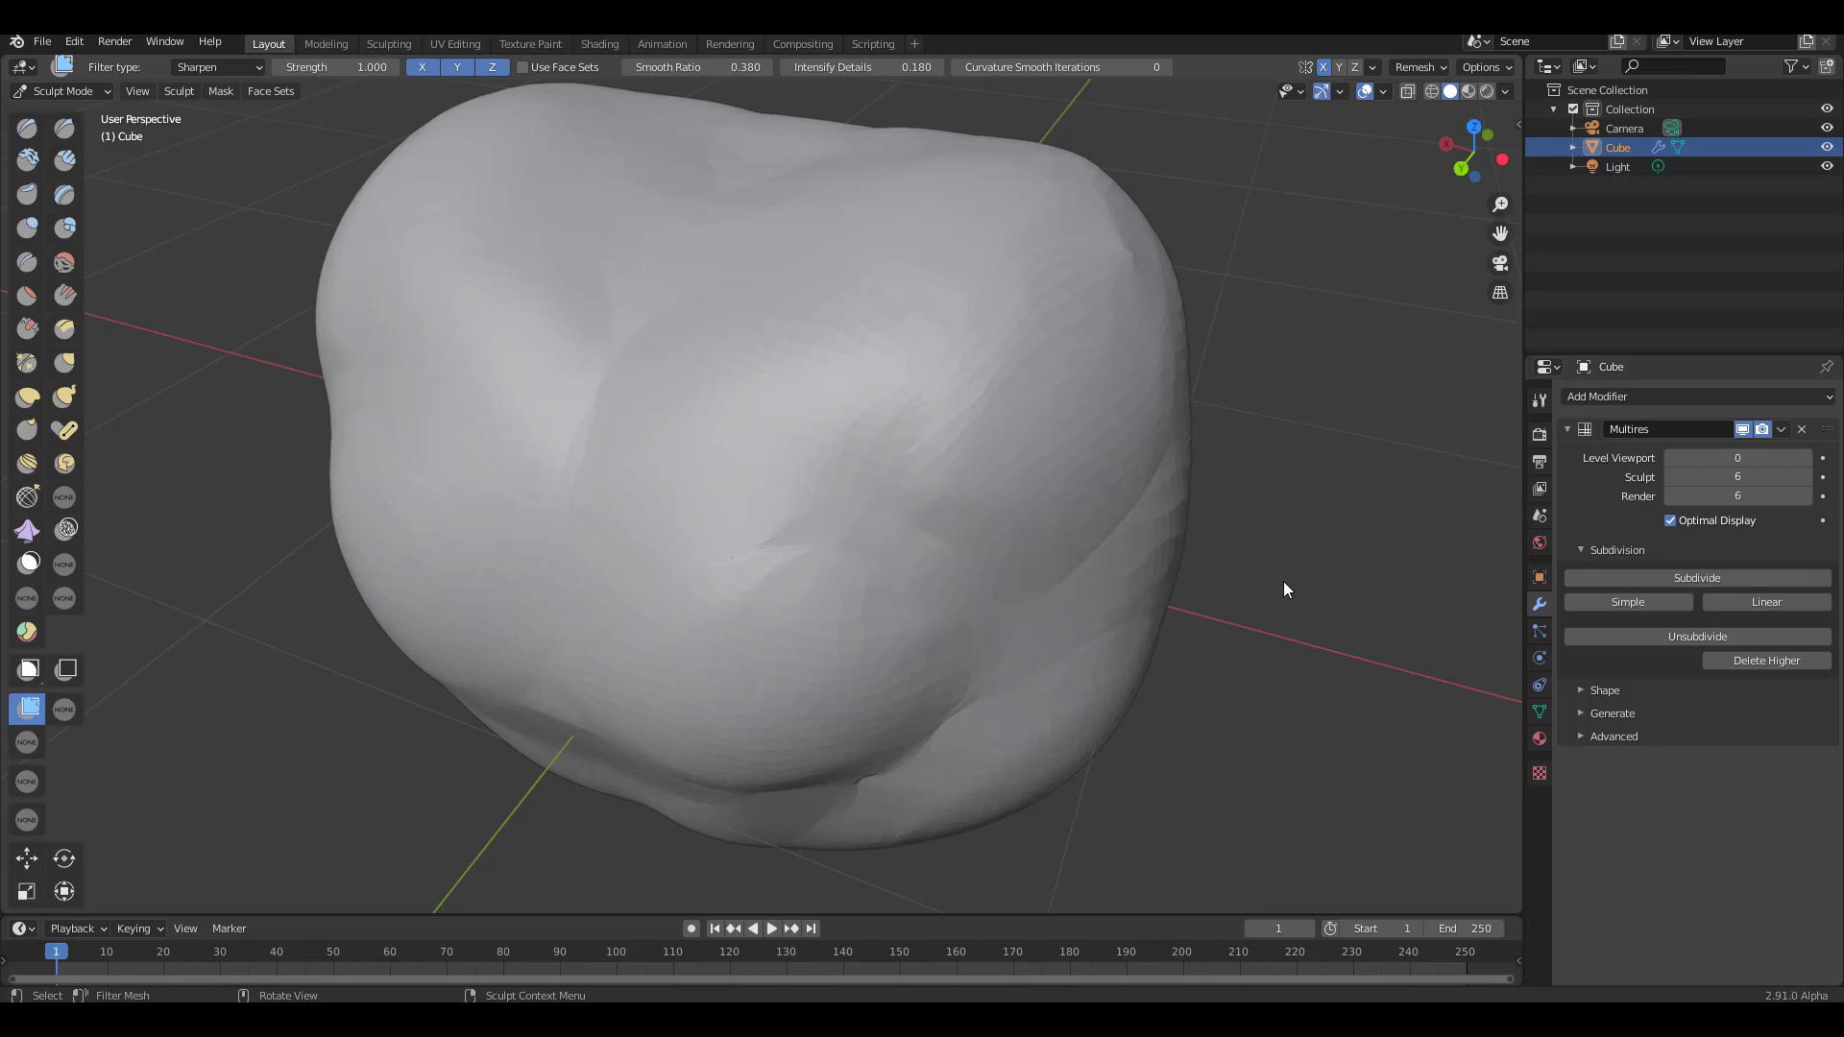
pyautogui.moveTo(1284, 582); pyautogui.dragTo(1216, 501, button='middle')
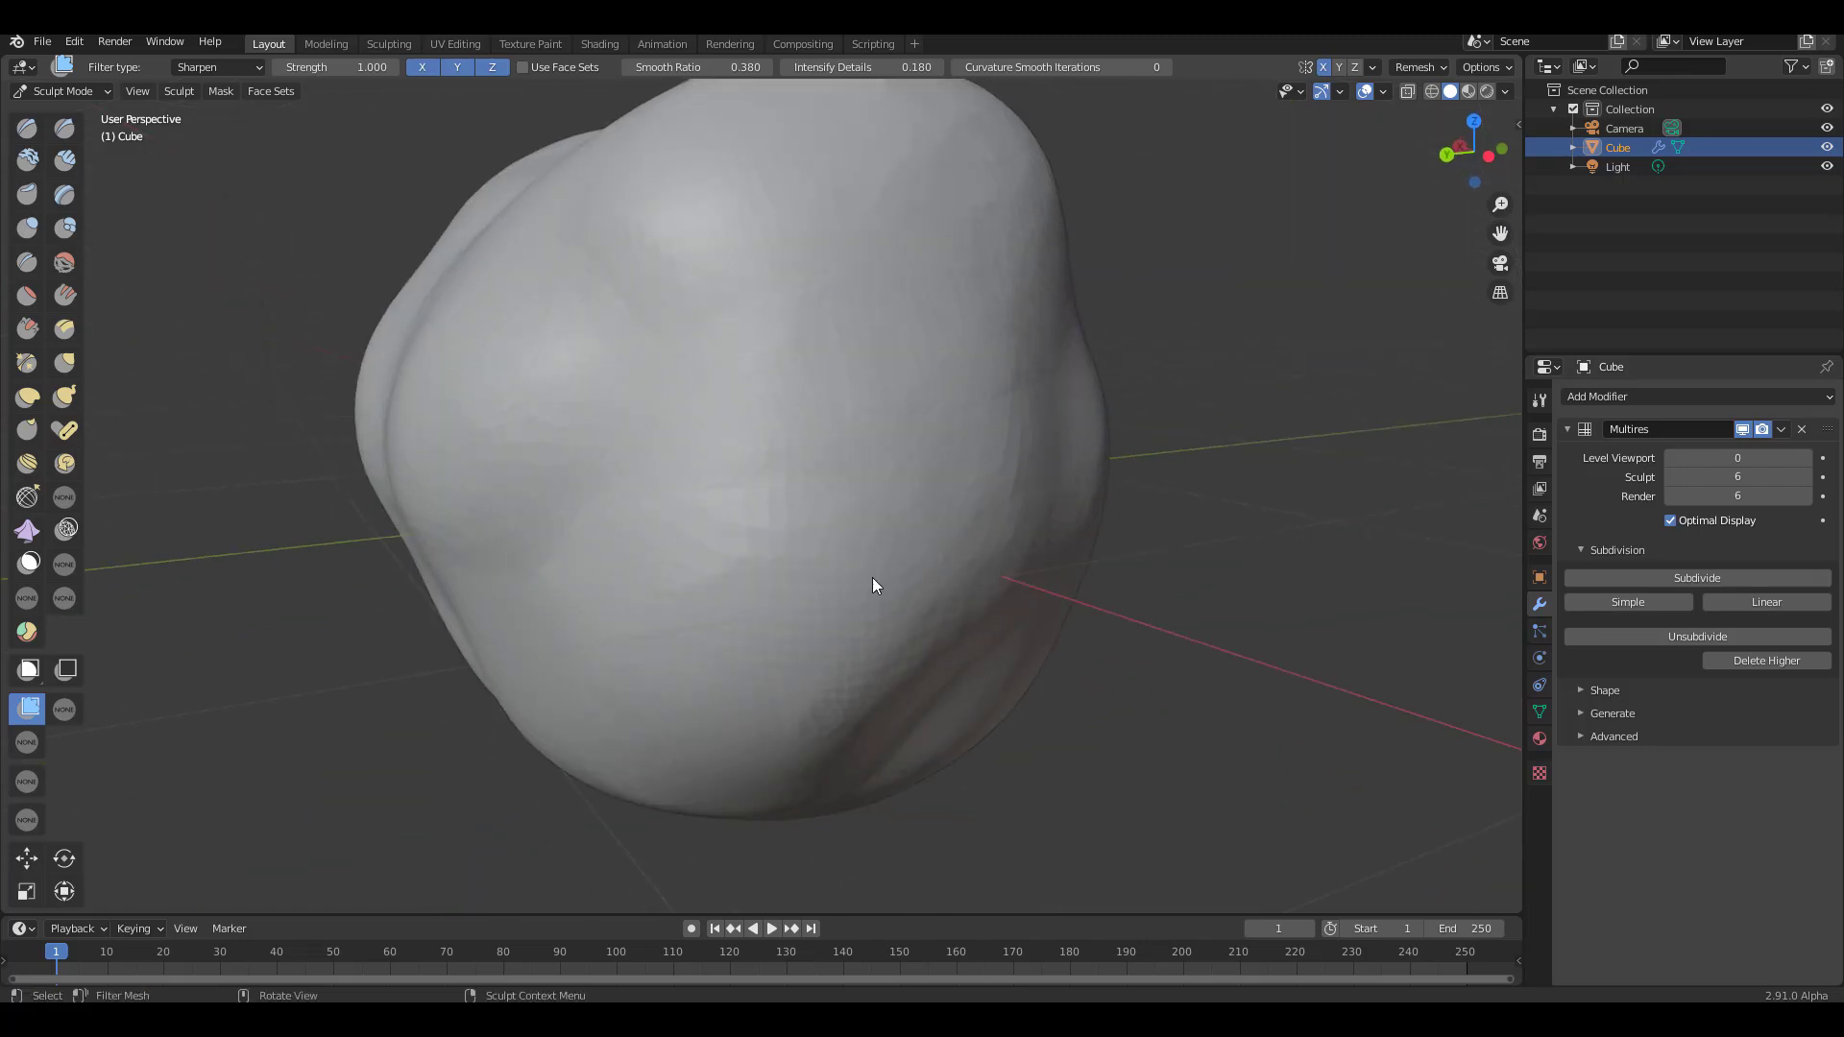
pyautogui.moveTo(872, 579)
pyautogui.mouseDown(button='middle')
pyautogui.moveTo(1009, 498)
pyautogui.moveTo(1046, 515)
pyautogui.moveTo(988, 517)
pyautogui.moveTo(953, 467)
pyautogui.moveTo(983, 494)
pyautogui.moveTo(958, 578)
pyautogui.moveTo(1077, 580)
pyautogui.moveTo(1214, 503)
pyautogui.moveTo(1112, 516)
pyautogui.mouseUp(button='middle')
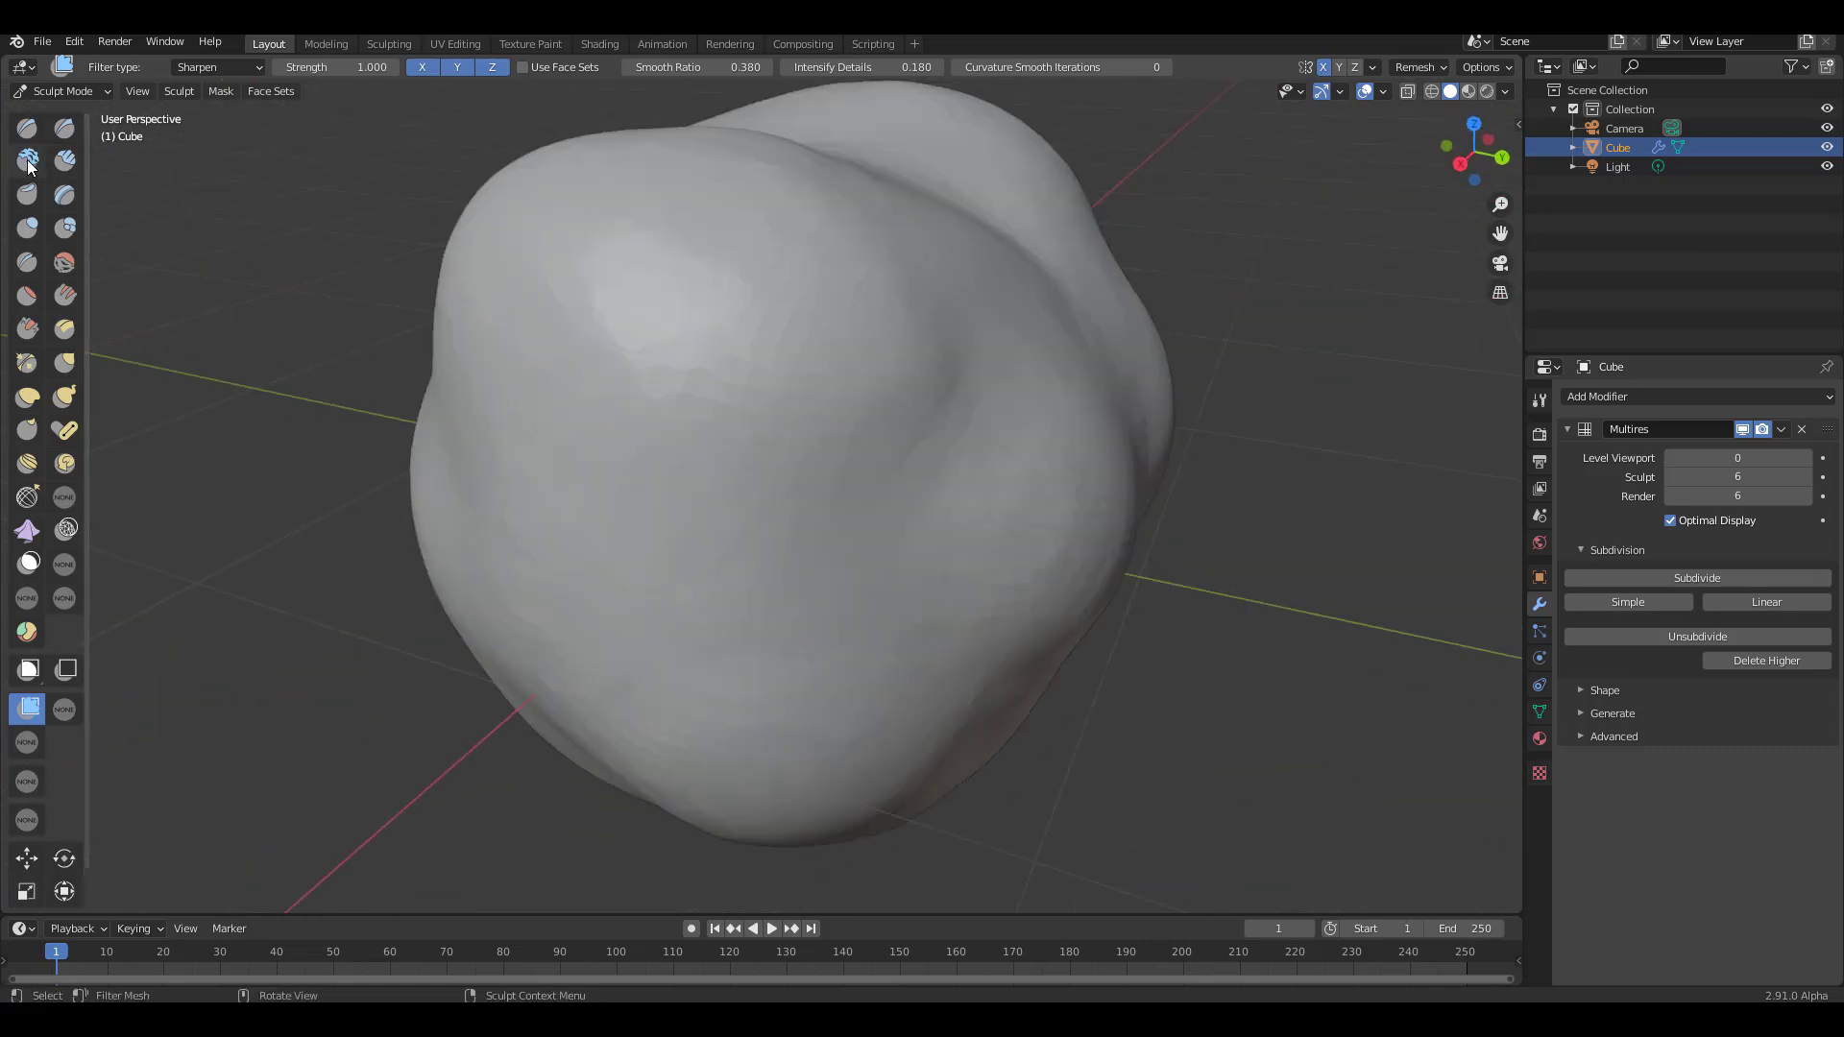
# Step: Add broad raised strokes to the sharpened sculpt with the Draw brush at 184 px radius and 0.500 strength
pyautogui.click(27, 127)
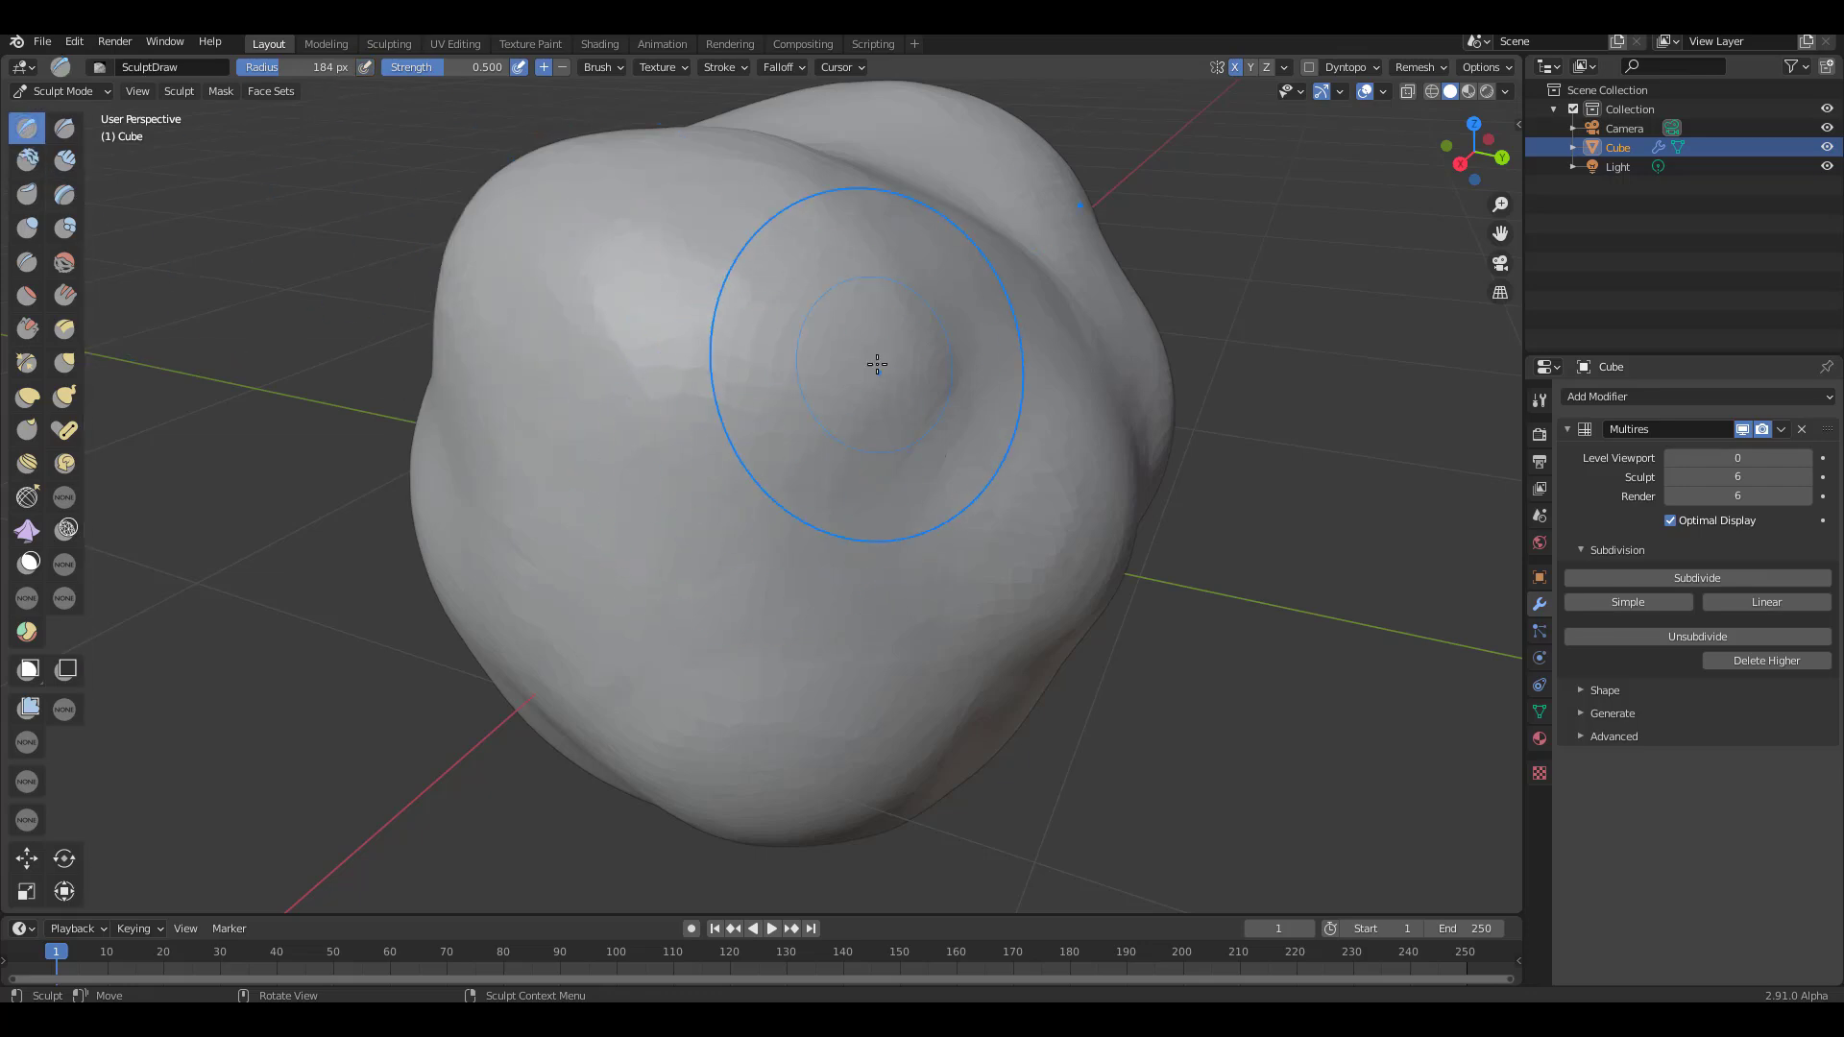
pyautogui.moveTo(873, 362)
pyautogui.mouseDown()
pyautogui.moveTo(864, 663)
pyautogui.moveTo(915, 780)
pyautogui.moveTo(964, 502)
pyautogui.moveTo(1009, 535)
pyautogui.mouseUp()
pyautogui.moveTo(1009, 535)
pyautogui.mouseDown(button='middle')
pyautogui.moveTo(1103, 554)
pyautogui.moveTo(803, 523)
pyautogui.mouseUp(button='middle')
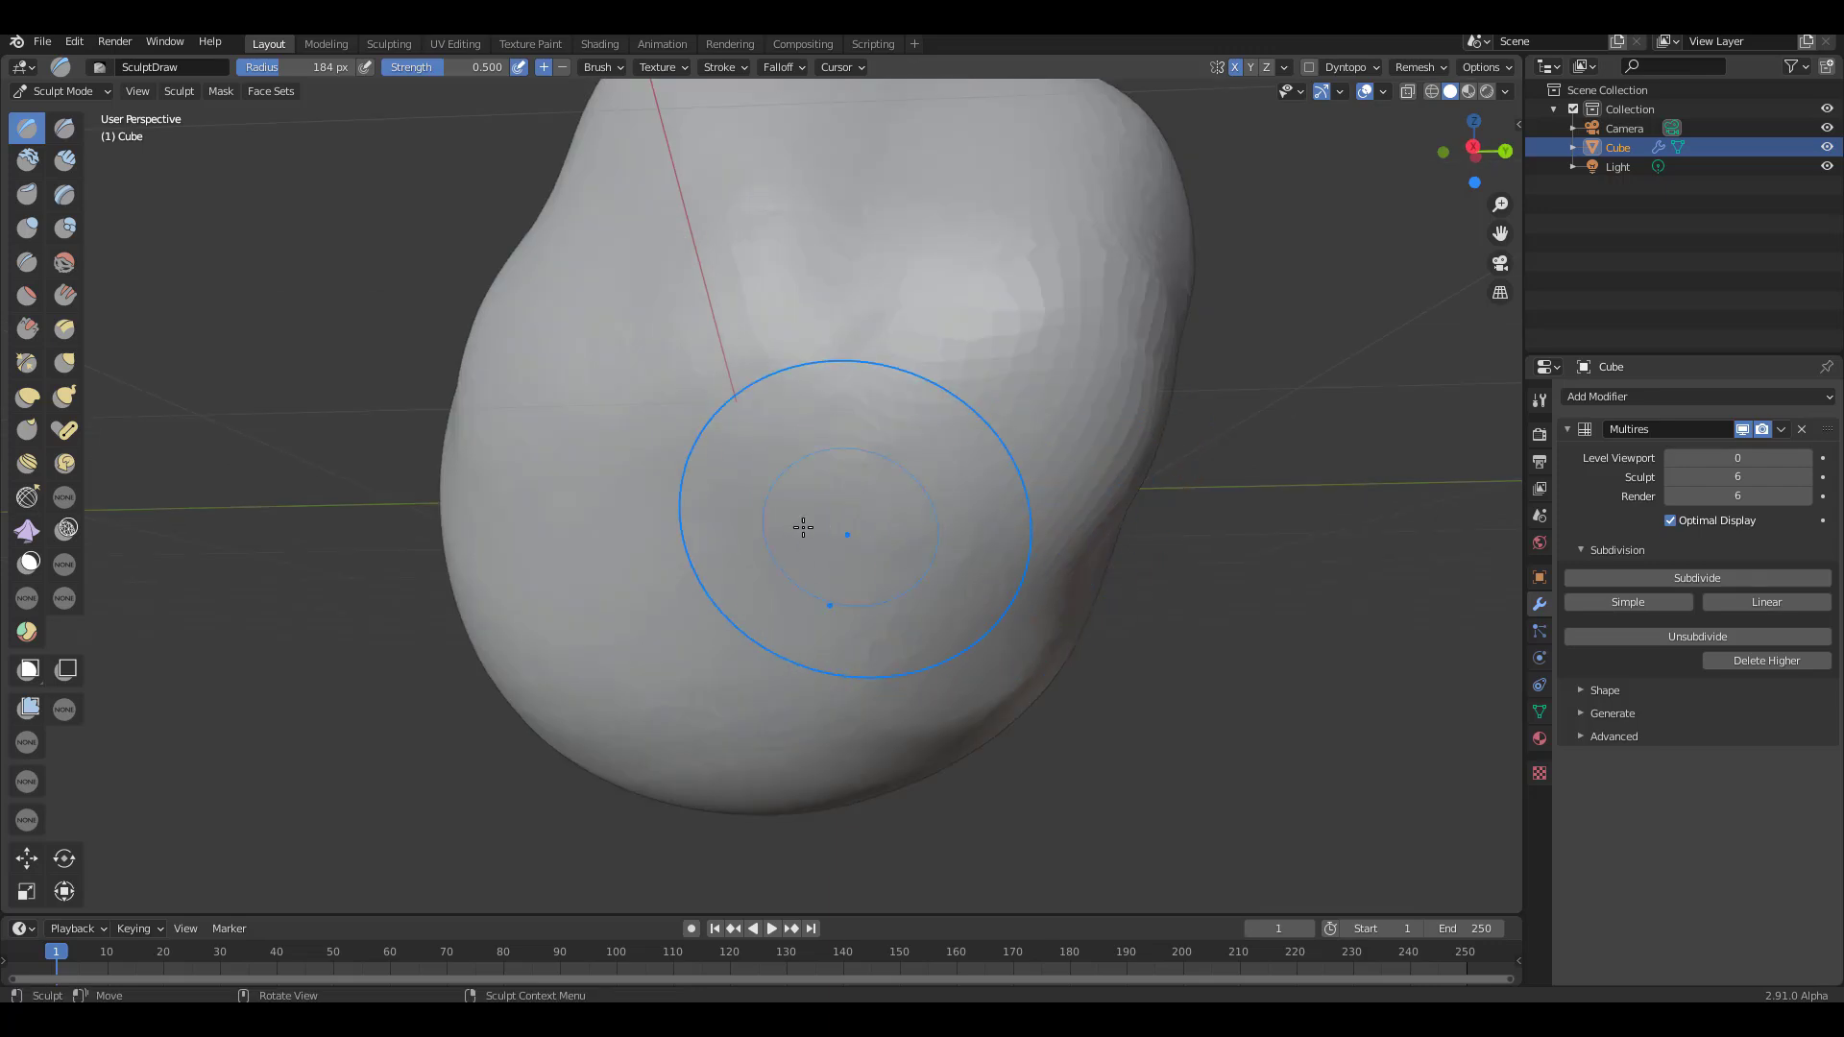
pyautogui.moveTo(803, 523)
pyautogui.mouseDown()
pyautogui.moveTo(762, 535)
pyautogui.moveTo(976, 329)
pyautogui.moveTo(1169, 589)
pyautogui.mouseUp()
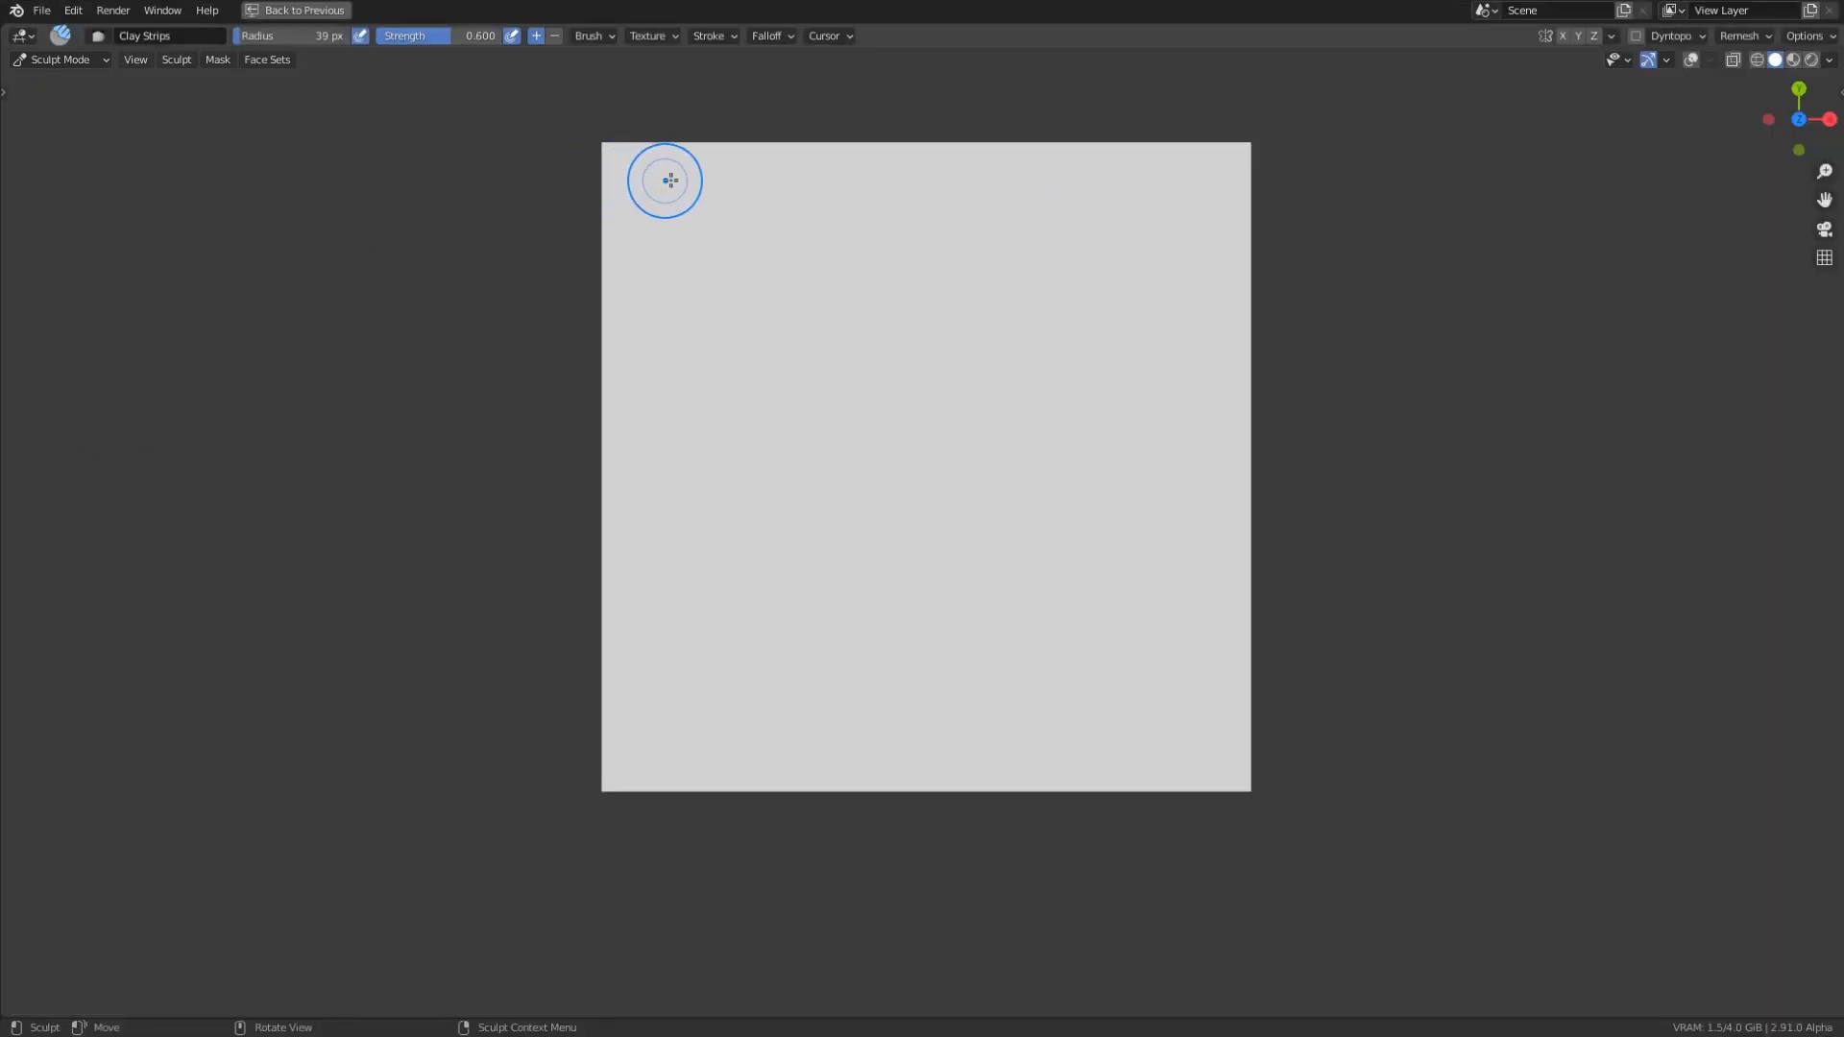
# Step: Test Clay Strips on the square plane at 39 px radius, with strength 0.600 and with strength 1.403
pyautogui.moveTo(670, 181)
pyautogui.mouseDown()
pyautogui.moveTo(700, 176)
pyautogui.moveTo(634, 327)
pyautogui.moveTo(980, 235)
pyautogui.moveTo(930, 465)
pyautogui.moveTo(1116, 536)
pyautogui.mouseUp()
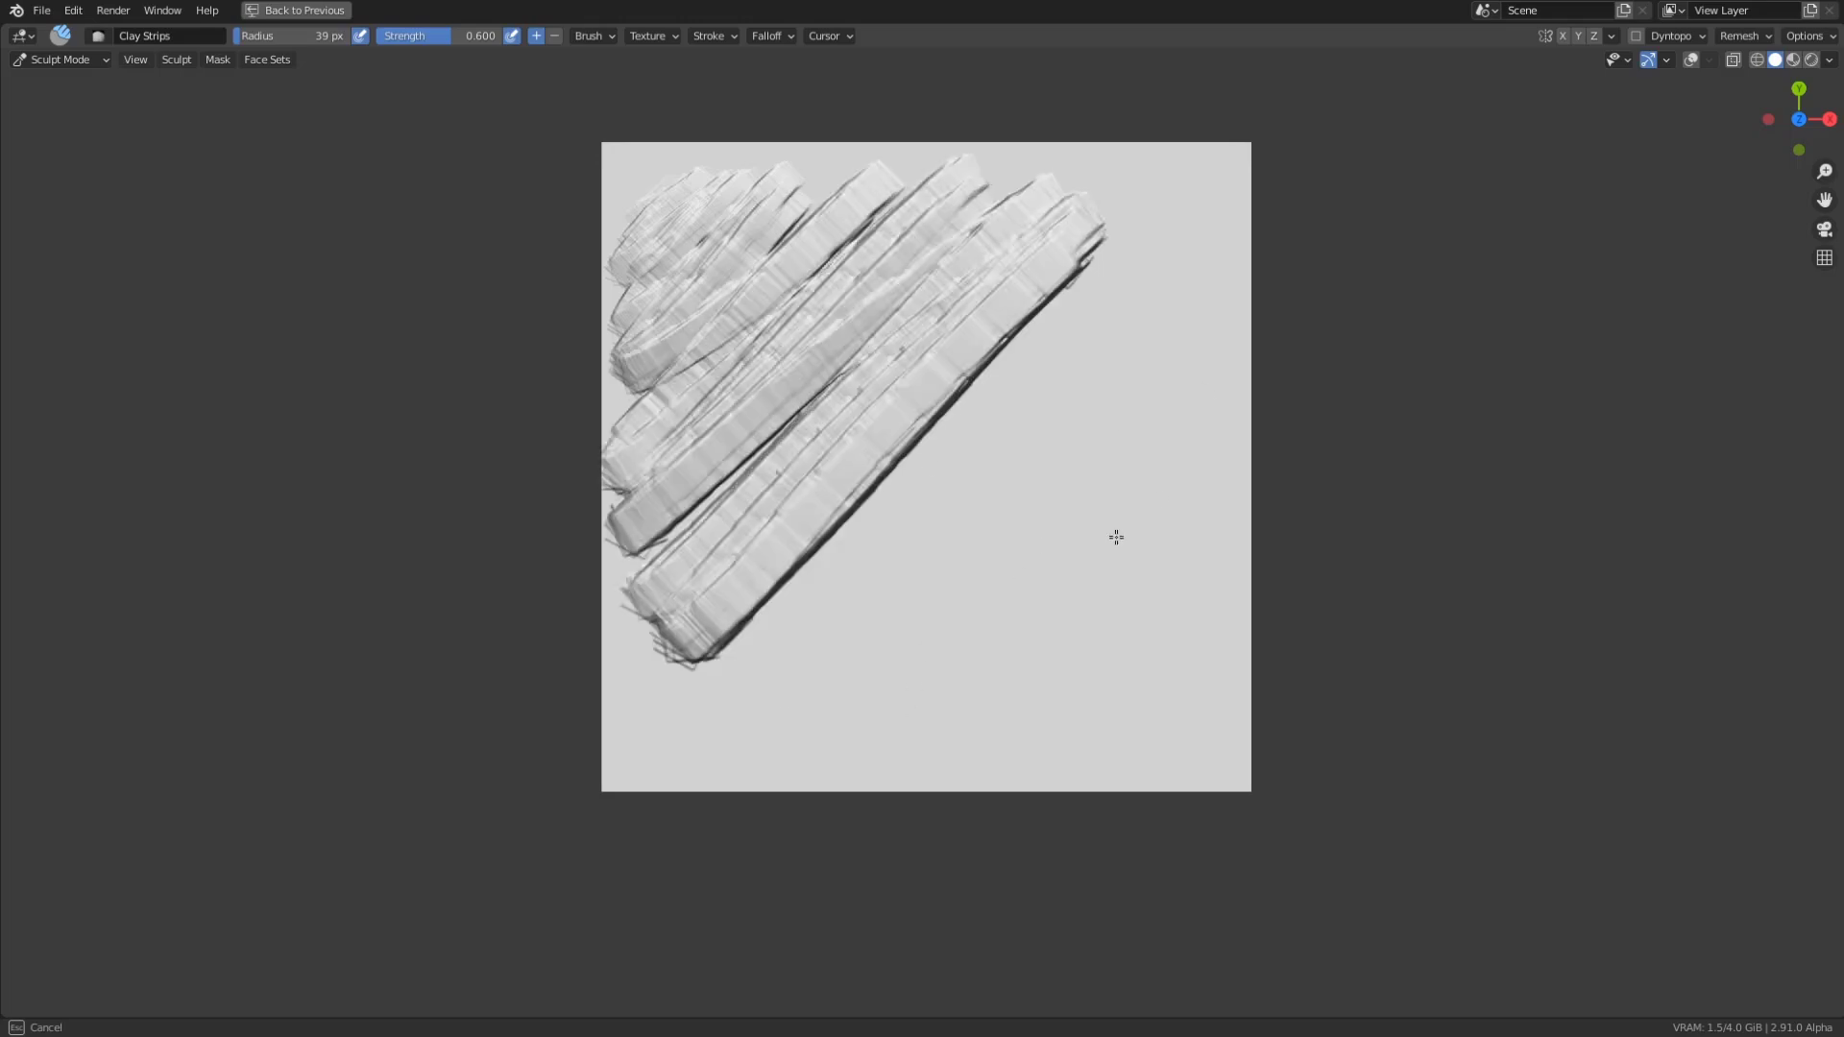
pyautogui.moveTo(1210, 739)
pyautogui.mouseDown()
pyautogui.moveTo(1152, 761)
pyautogui.moveTo(1247, 650)
pyautogui.moveTo(1168, 729)
pyautogui.moveTo(1211, 612)
pyautogui.moveTo(1082, 620)
pyautogui.moveTo(996, 595)
pyautogui.moveTo(1068, 256)
pyautogui.moveTo(753, 568)
pyautogui.moveTo(920, 374)
pyautogui.moveTo(675, 402)
pyautogui.mouseUp()
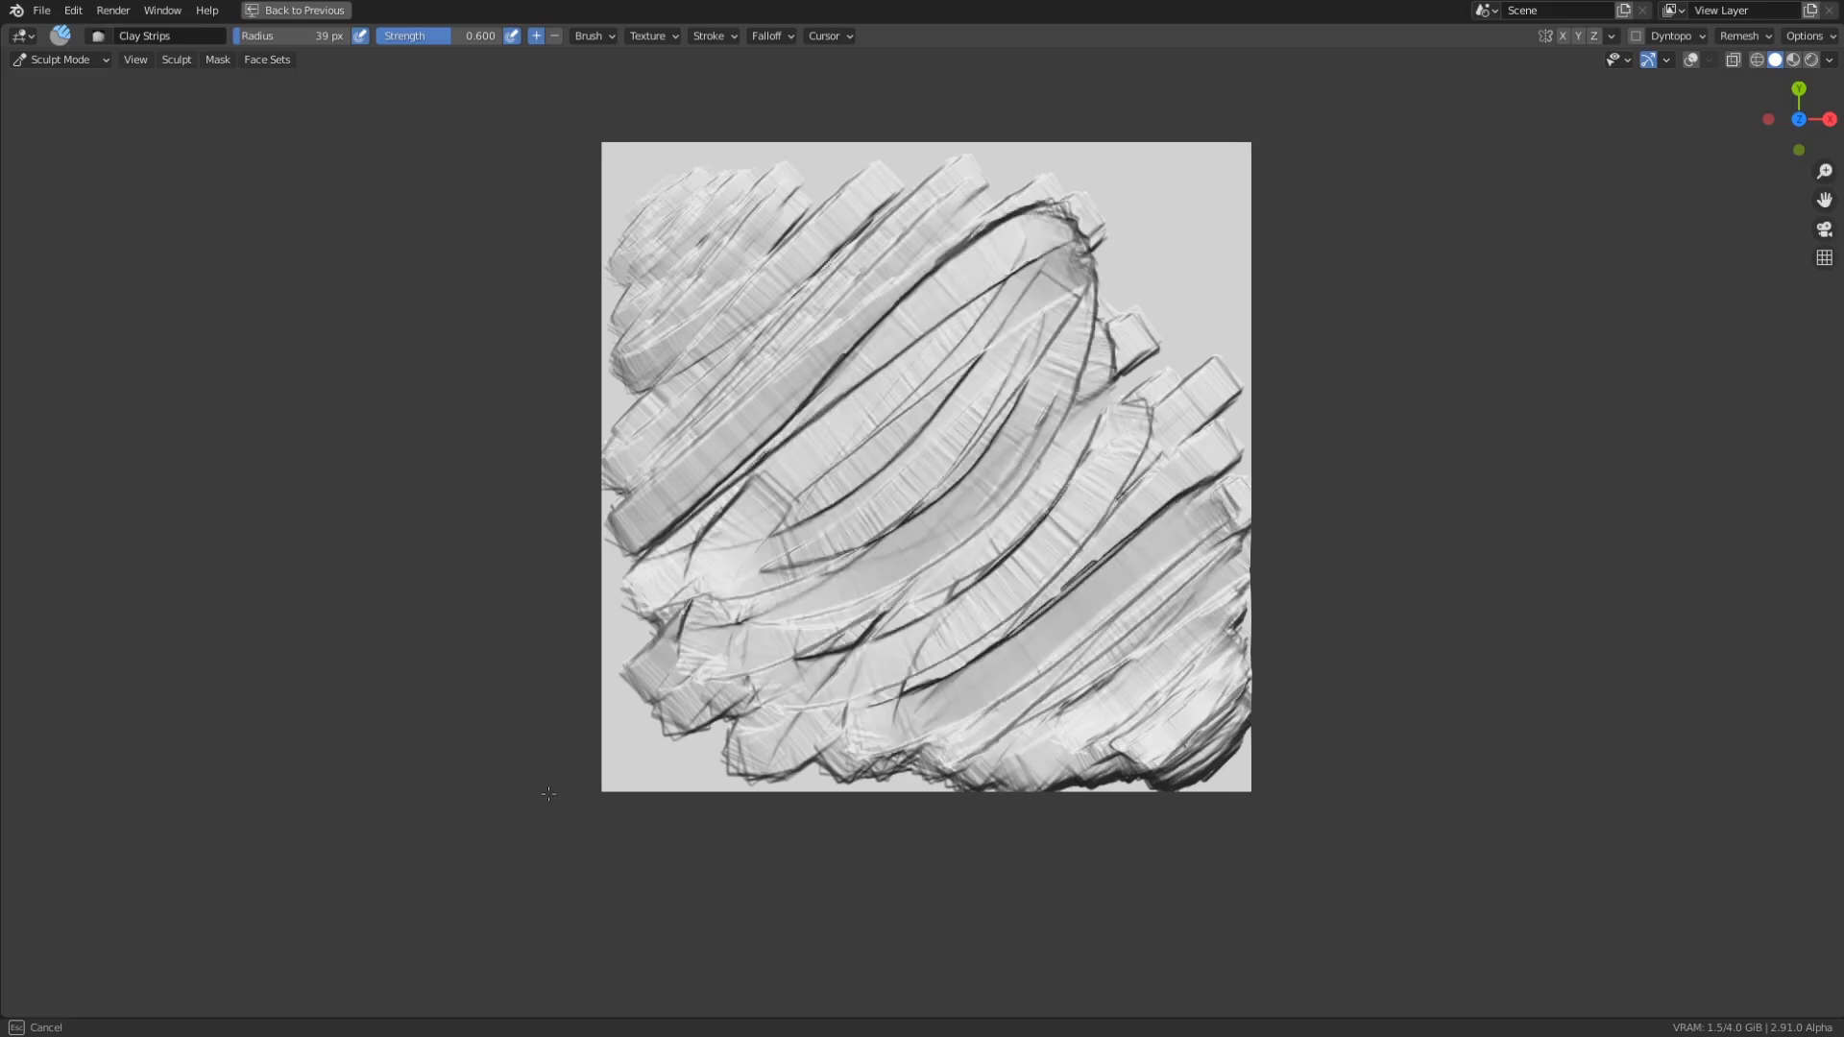
pyautogui.press('Escape')
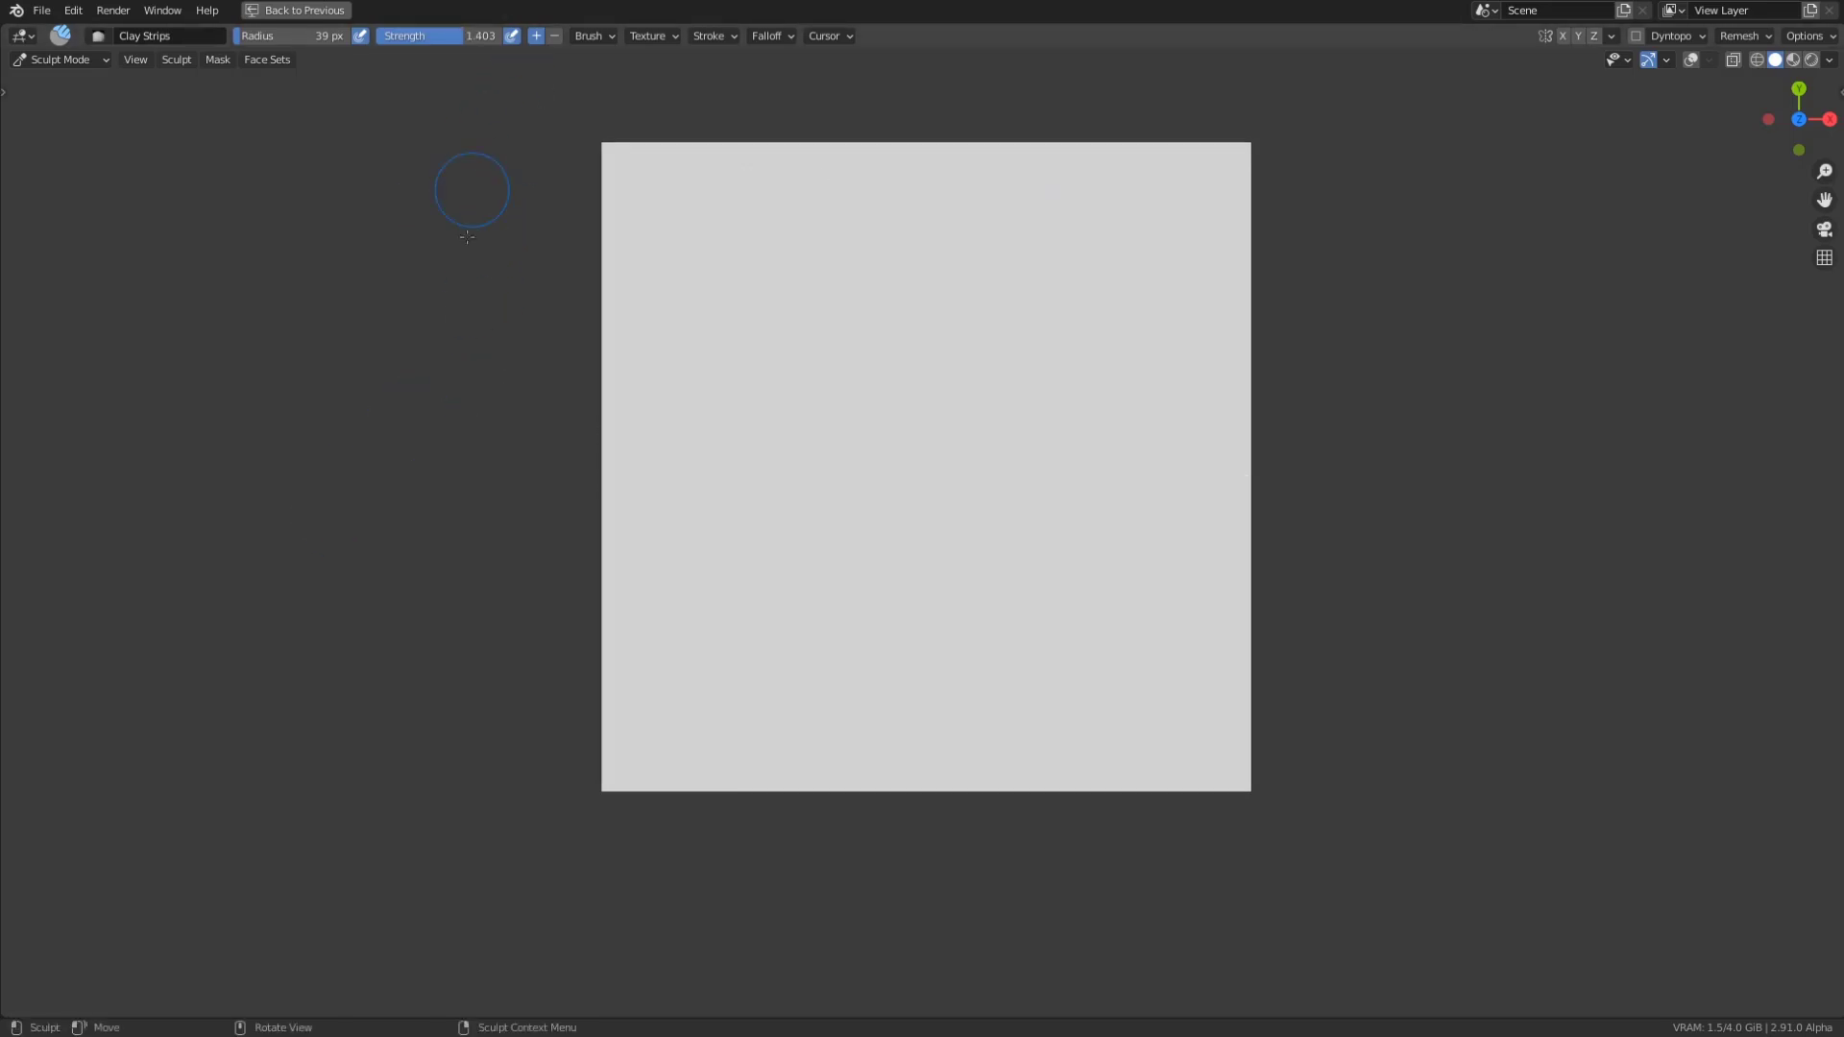
pyautogui.moveTo(636, 230)
pyautogui.mouseDown()
pyautogui.moveTo(681, 192)
pyautogui.moveTo(824, 190)
pyautogui.moveTo(800, 280)
pyautogui.moveTo(672, 519)
pyautogui.moveTo(989, 264)
pyautogui.moveTo(662, 749)
pyautogui.moveTo(968, 462)
pyautogui.moveTo(922, 749)
pyautogui.moveTo(1085, 509)
pyautogui.moveTo(1042, 730)
pyautogui.moveTo(1153, 764)
pyautogui.moveTo(1191, 662)
pyautogui.moveTo(1018, 692)
pyautogui.moveTo(1143, 480)
pyautogui.moveTo(1006, 384)
pyautogui.moveTo(893, 554)
pyautogui.moveTo(752, 610)
pyautogui.moveTo(977, 377)
pyautogui.moveTo(735, 336)
pyautogui.moveTo(936, 216)
pyautogui.moveTo(1046, 317)
pyautogui.moveTo(692, 480)
pyautogui.moveTo(987, 528)
pyautogui.moveTo(624, 672)
pyautogui.moveTo(769, 783)
pyautogui.moveTo(1100, 365)
pyautogui.mouseUp()
# Step: Delete the sculpted cube from the scene and add a Grid mesh in its place
pyautogui.rightClick(1627, 146)
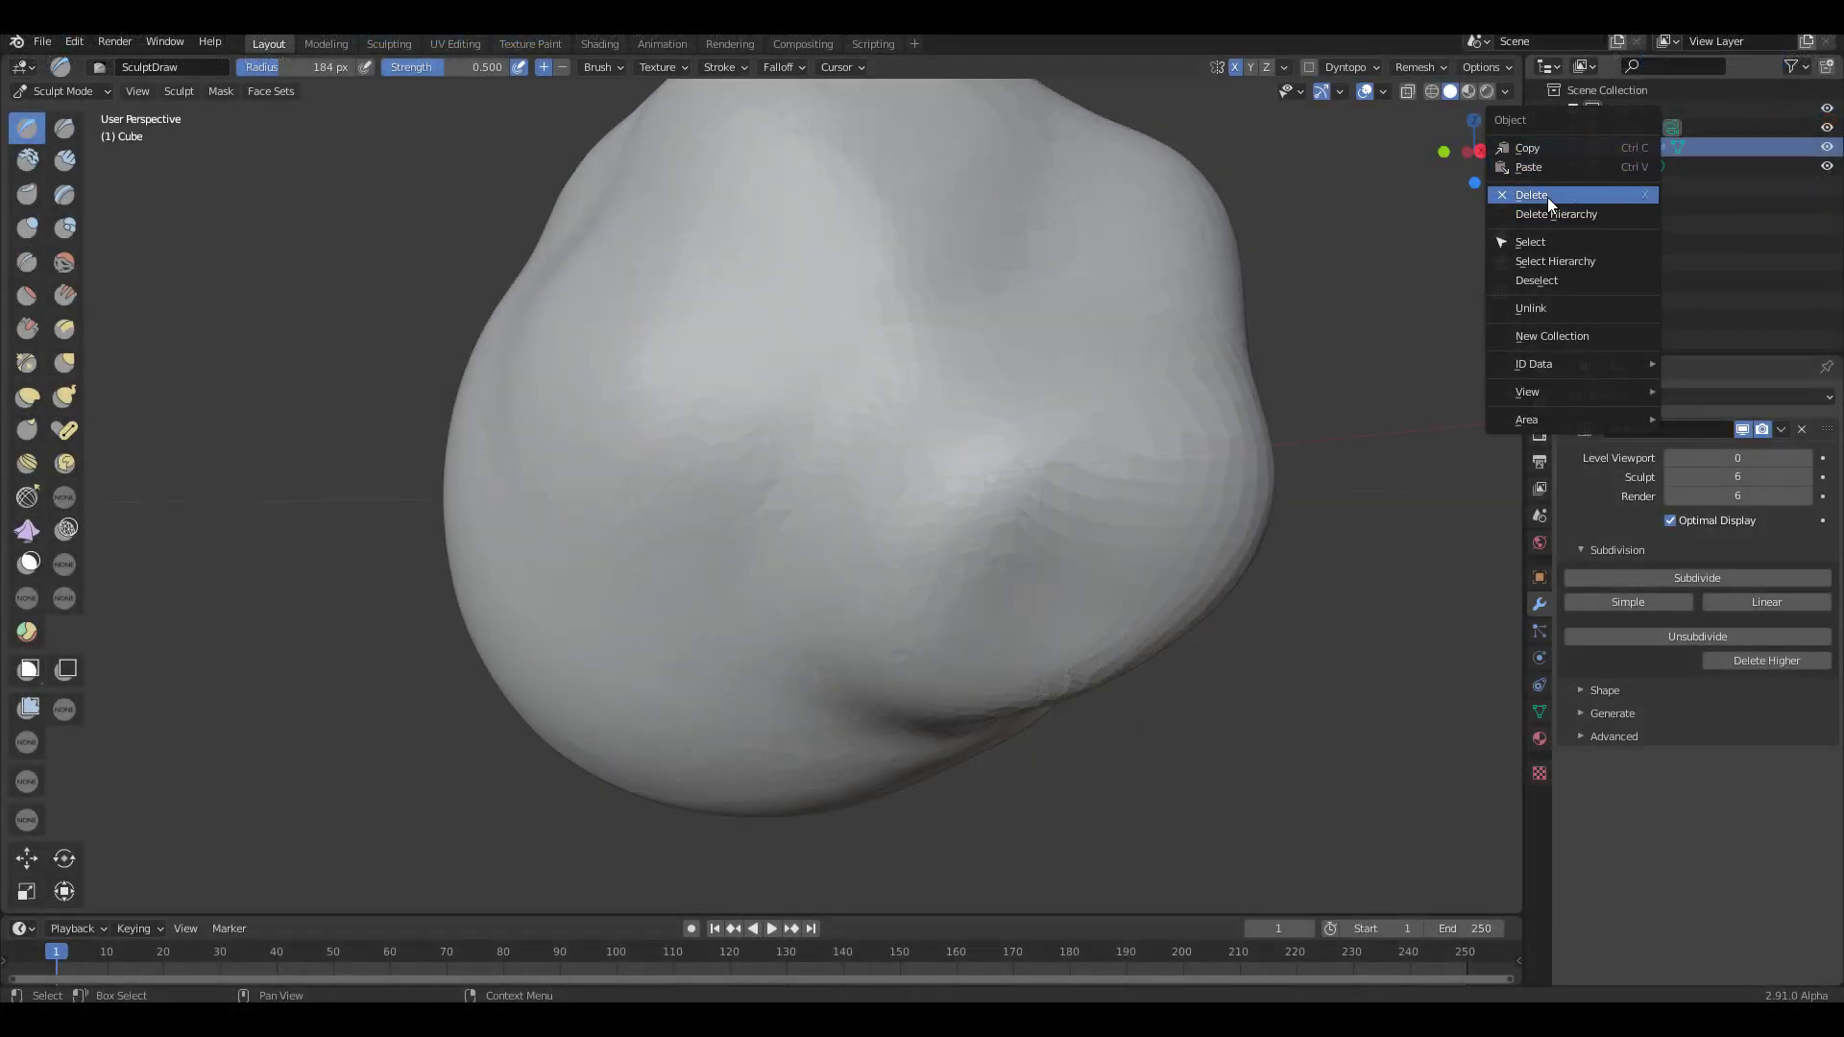
pyautogui.click(1547, 198)
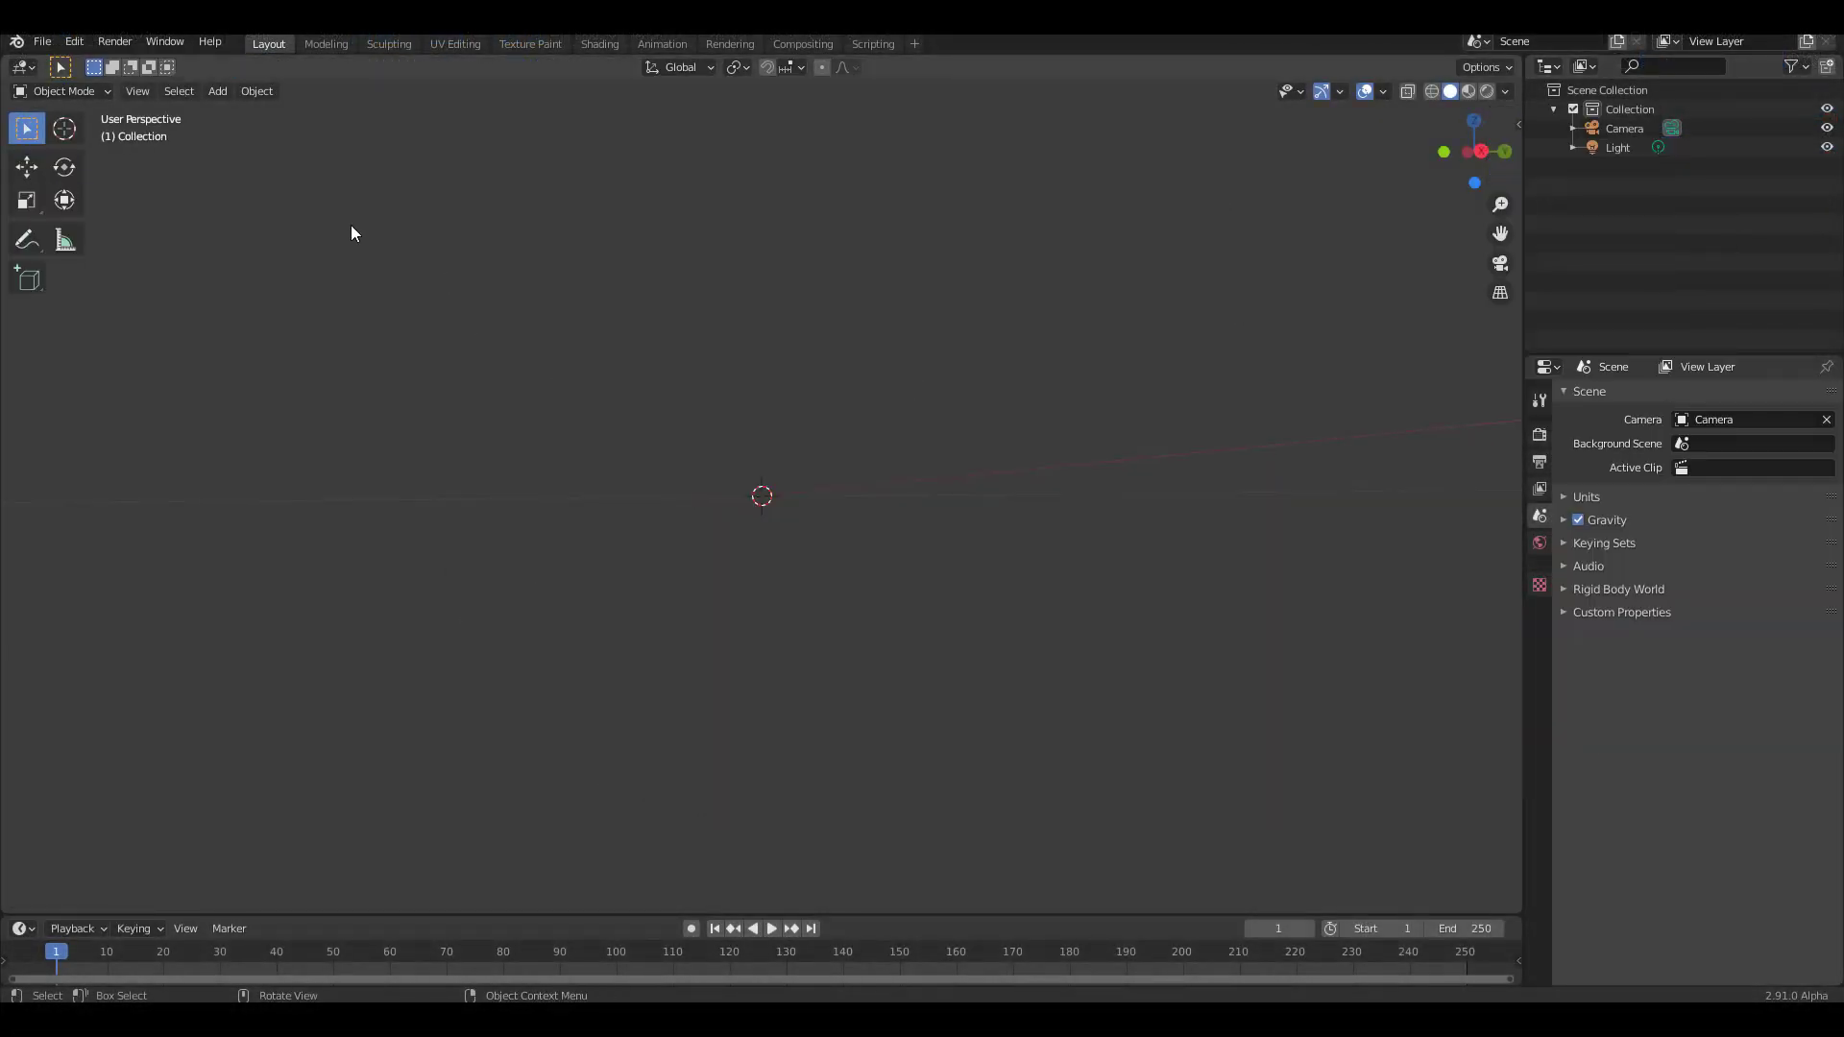
pyautogui.hotkey('shift', 'a')
pyautogui.moveTo(102, 88)
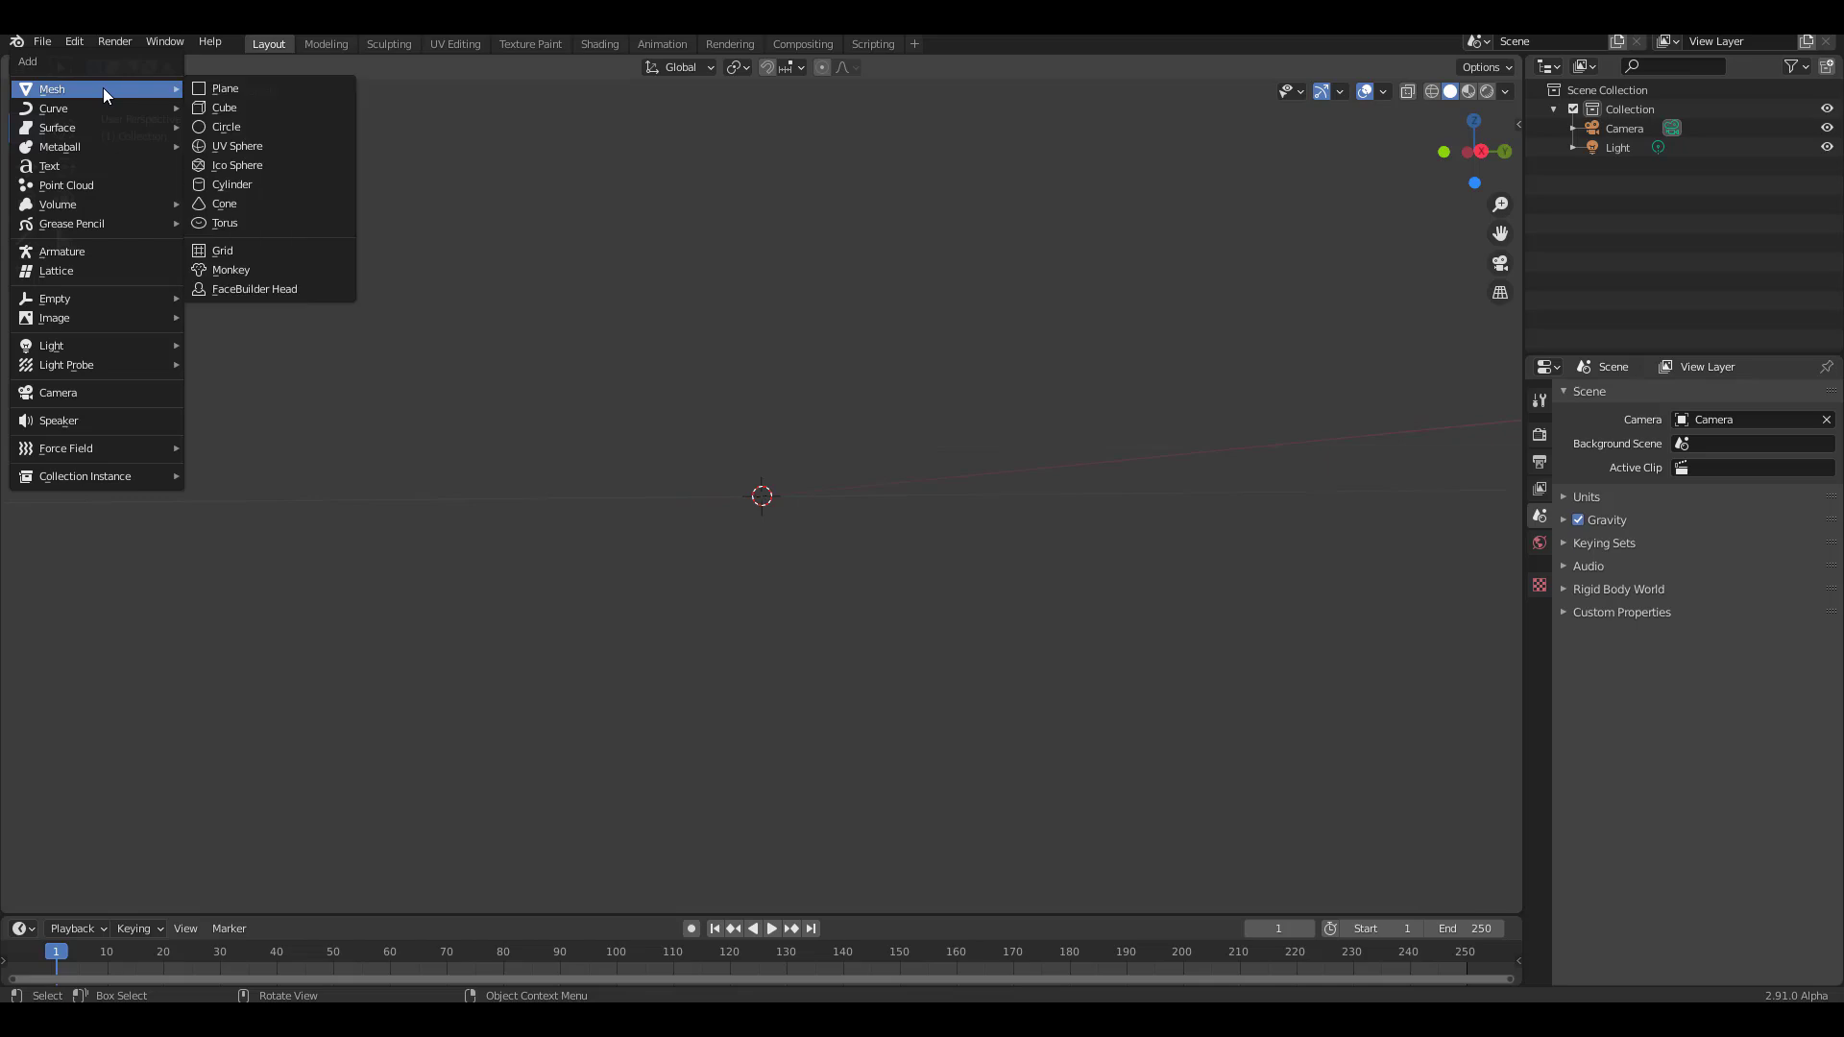
pyautogui.click(232, 254)
pyautogui.moveTo(638, 454); pyautogui.dragTo(942, 637, button='middle')
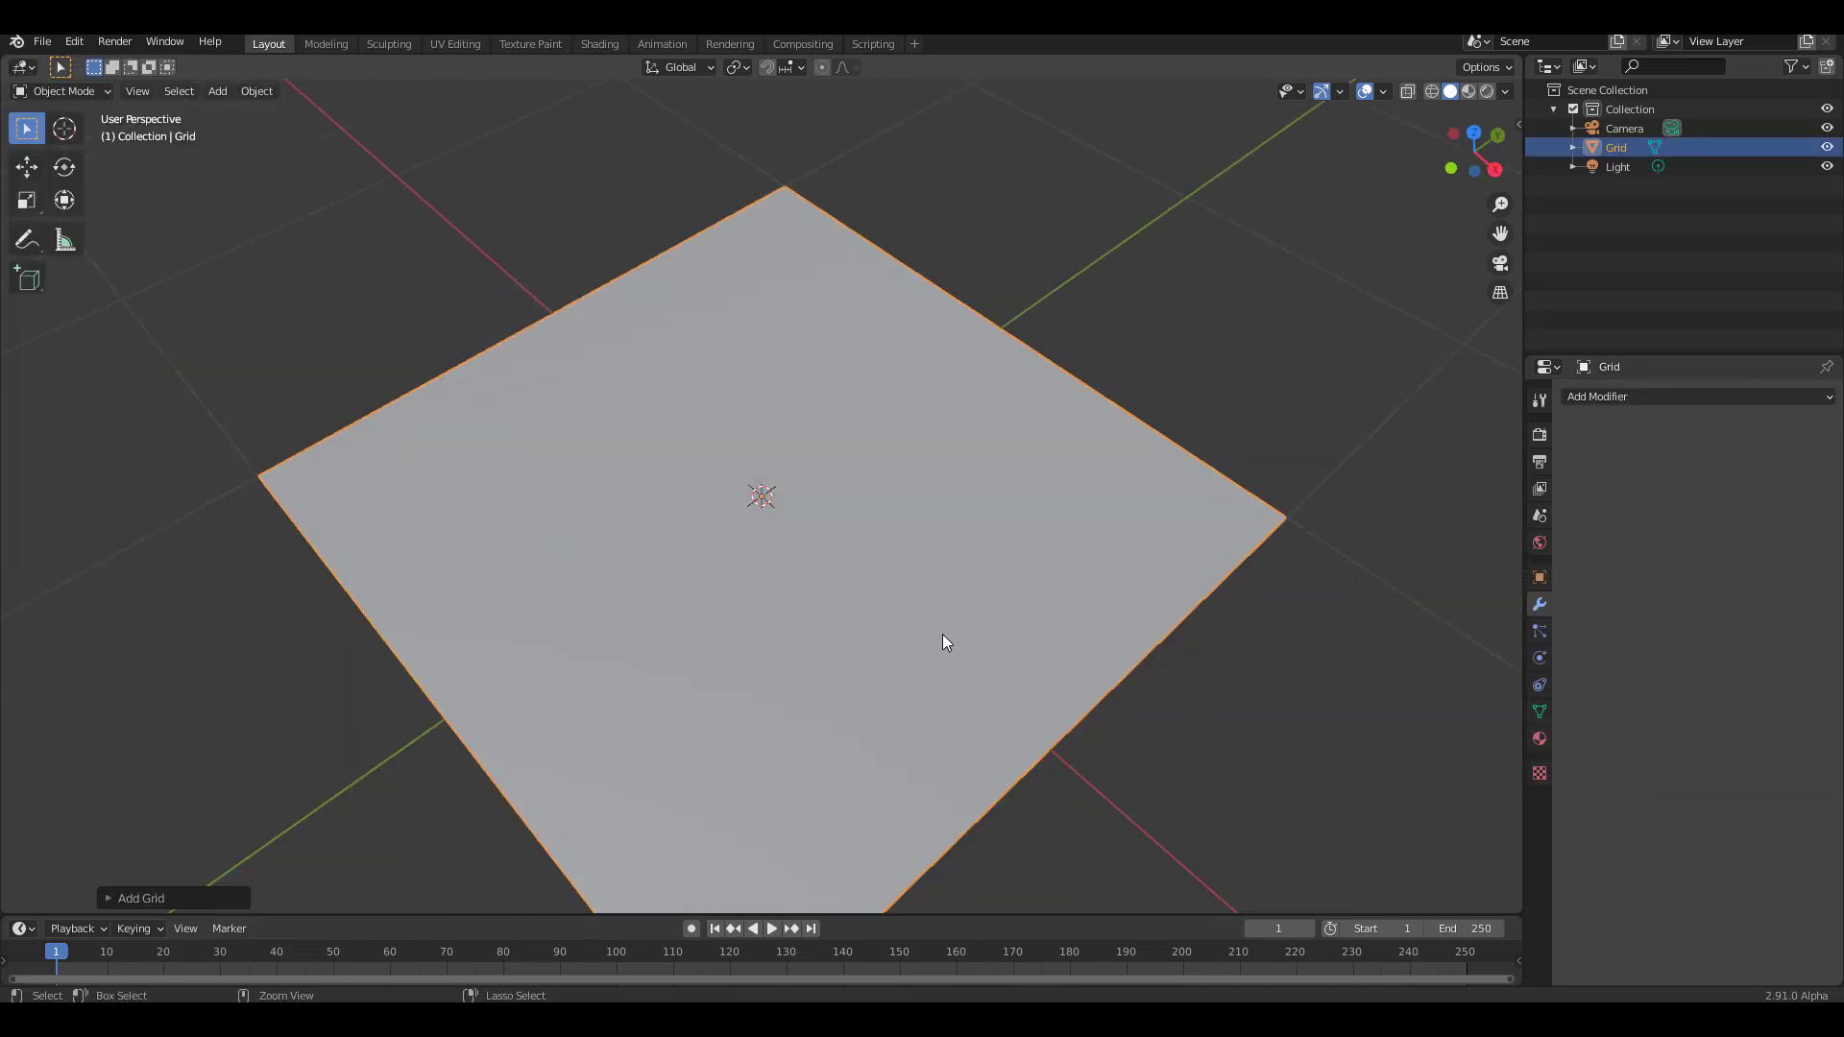
# Step: Add a level 5 Subdivision modifier to the grid, apply it, and enter Sculpt Mode
pyautogui.hotkey('ctrl', '5')
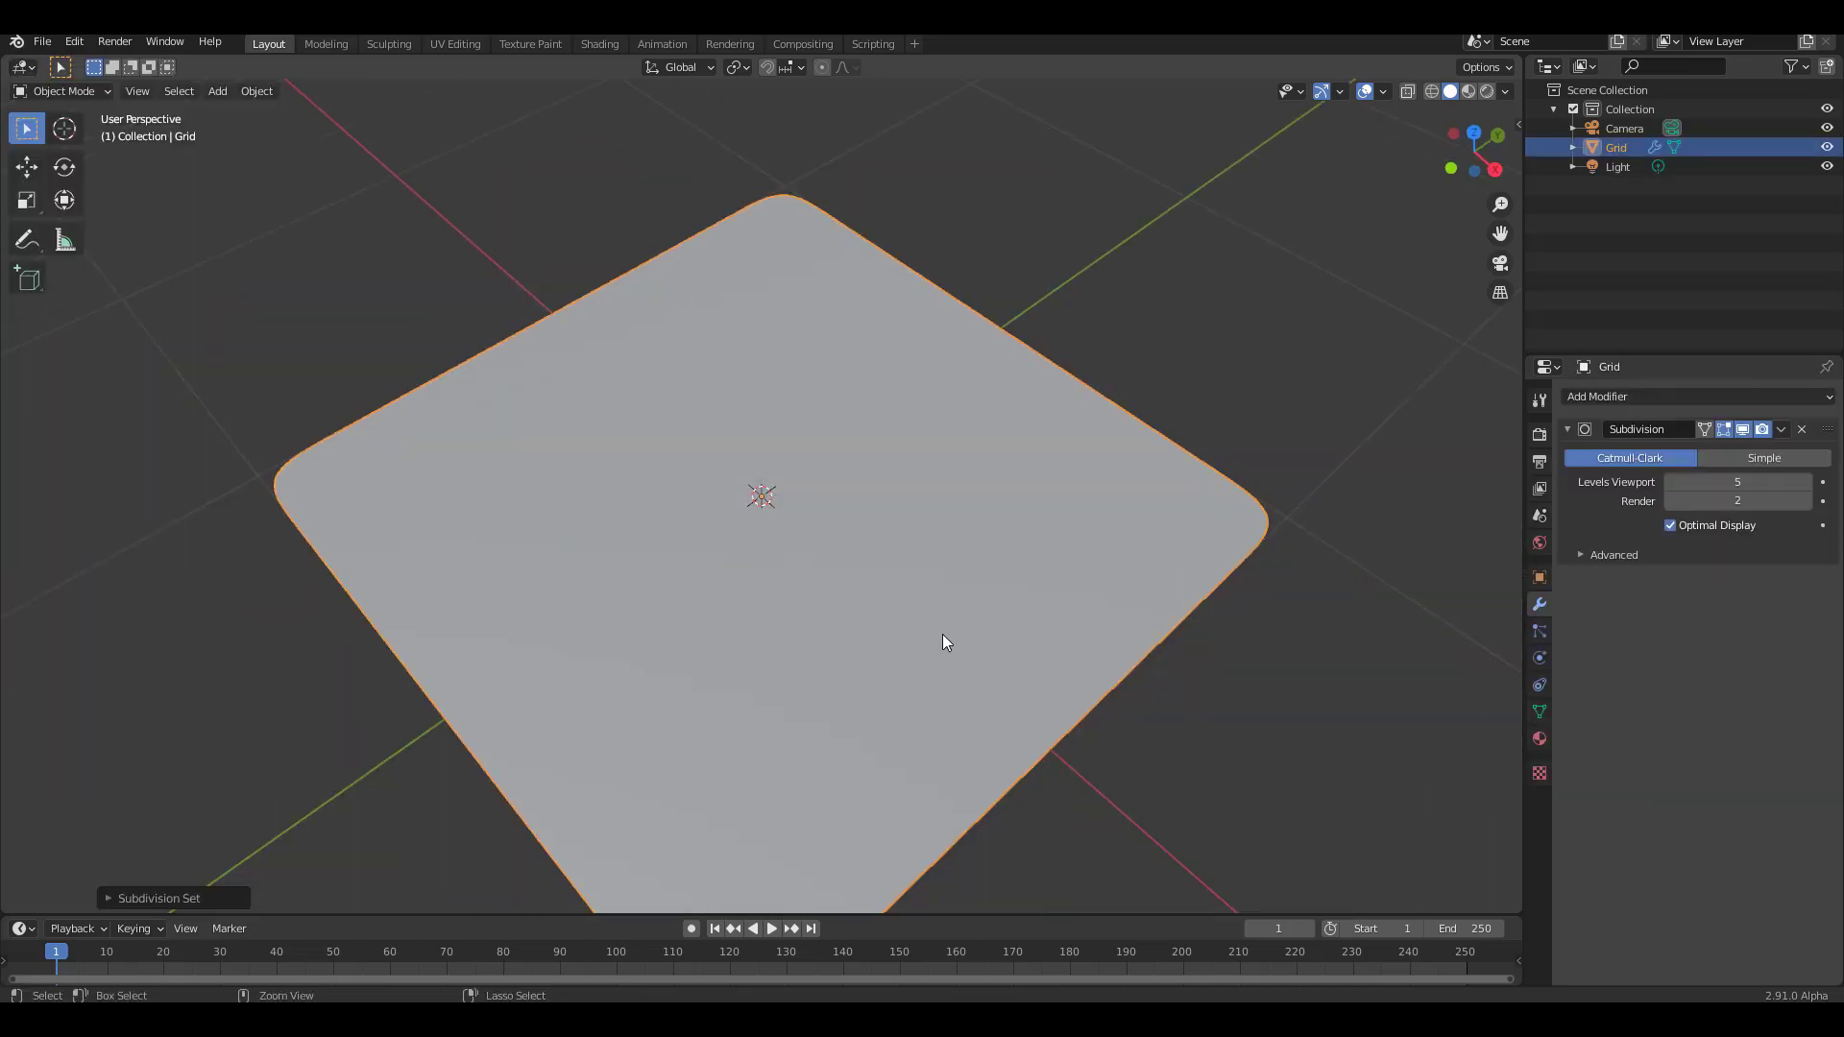
pyautogui.click(1783, 430)
pyautogui.click(1709, 470)
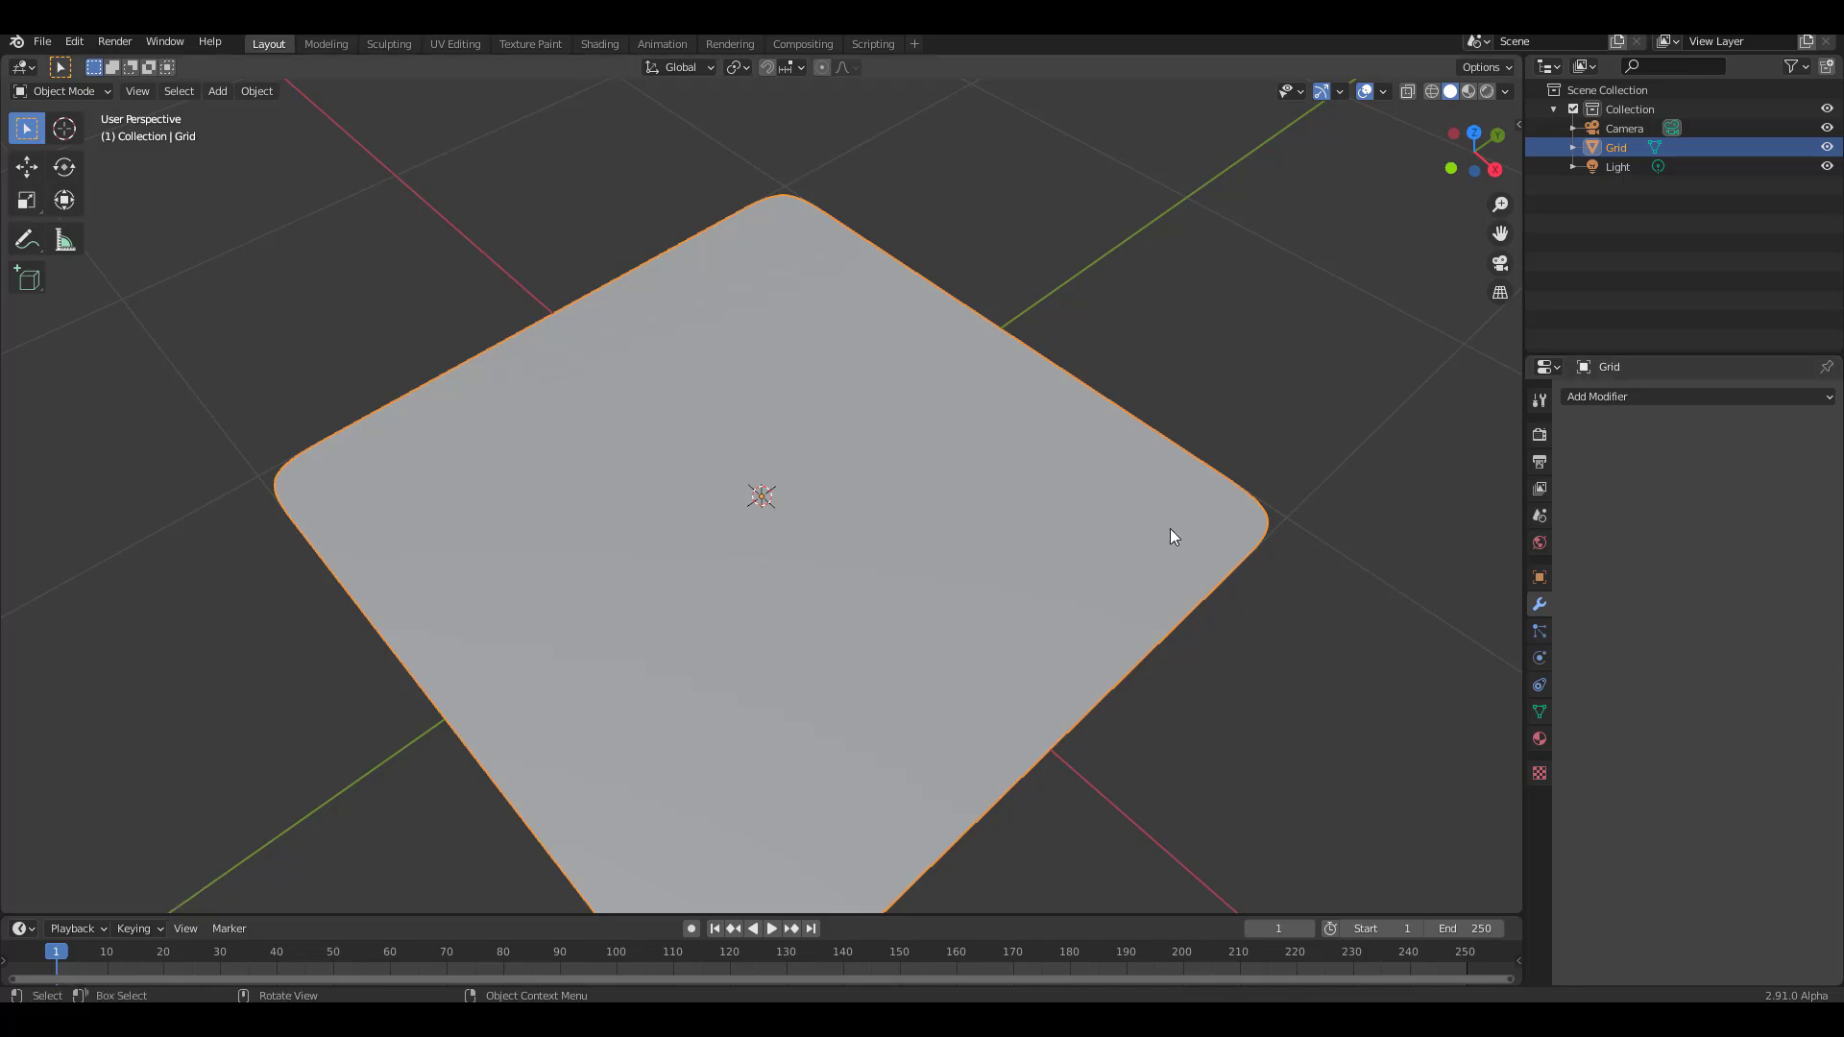
pyautogui.click(83, 93)
pyautogui.click(48, 152)
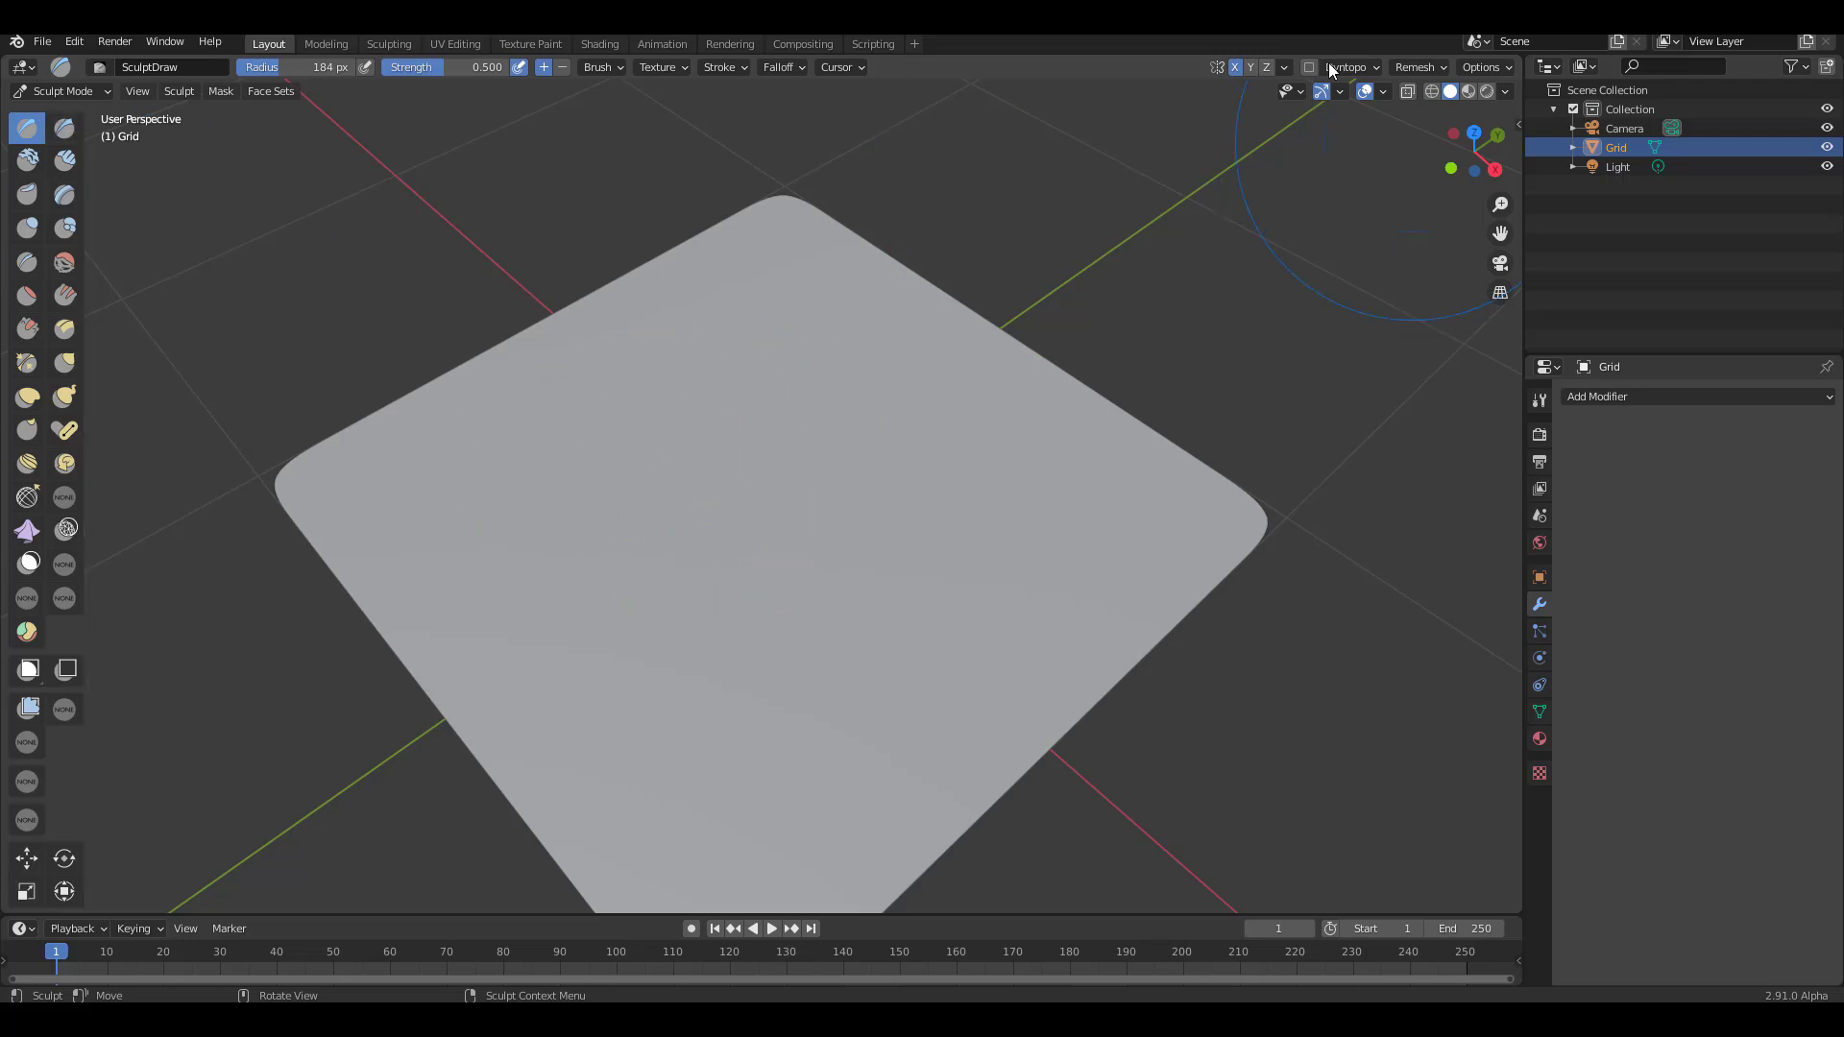
# Step: Expand the Draw brush's stroke settings and choose Space as the stroke method
pyautogui.click(1539, 400)
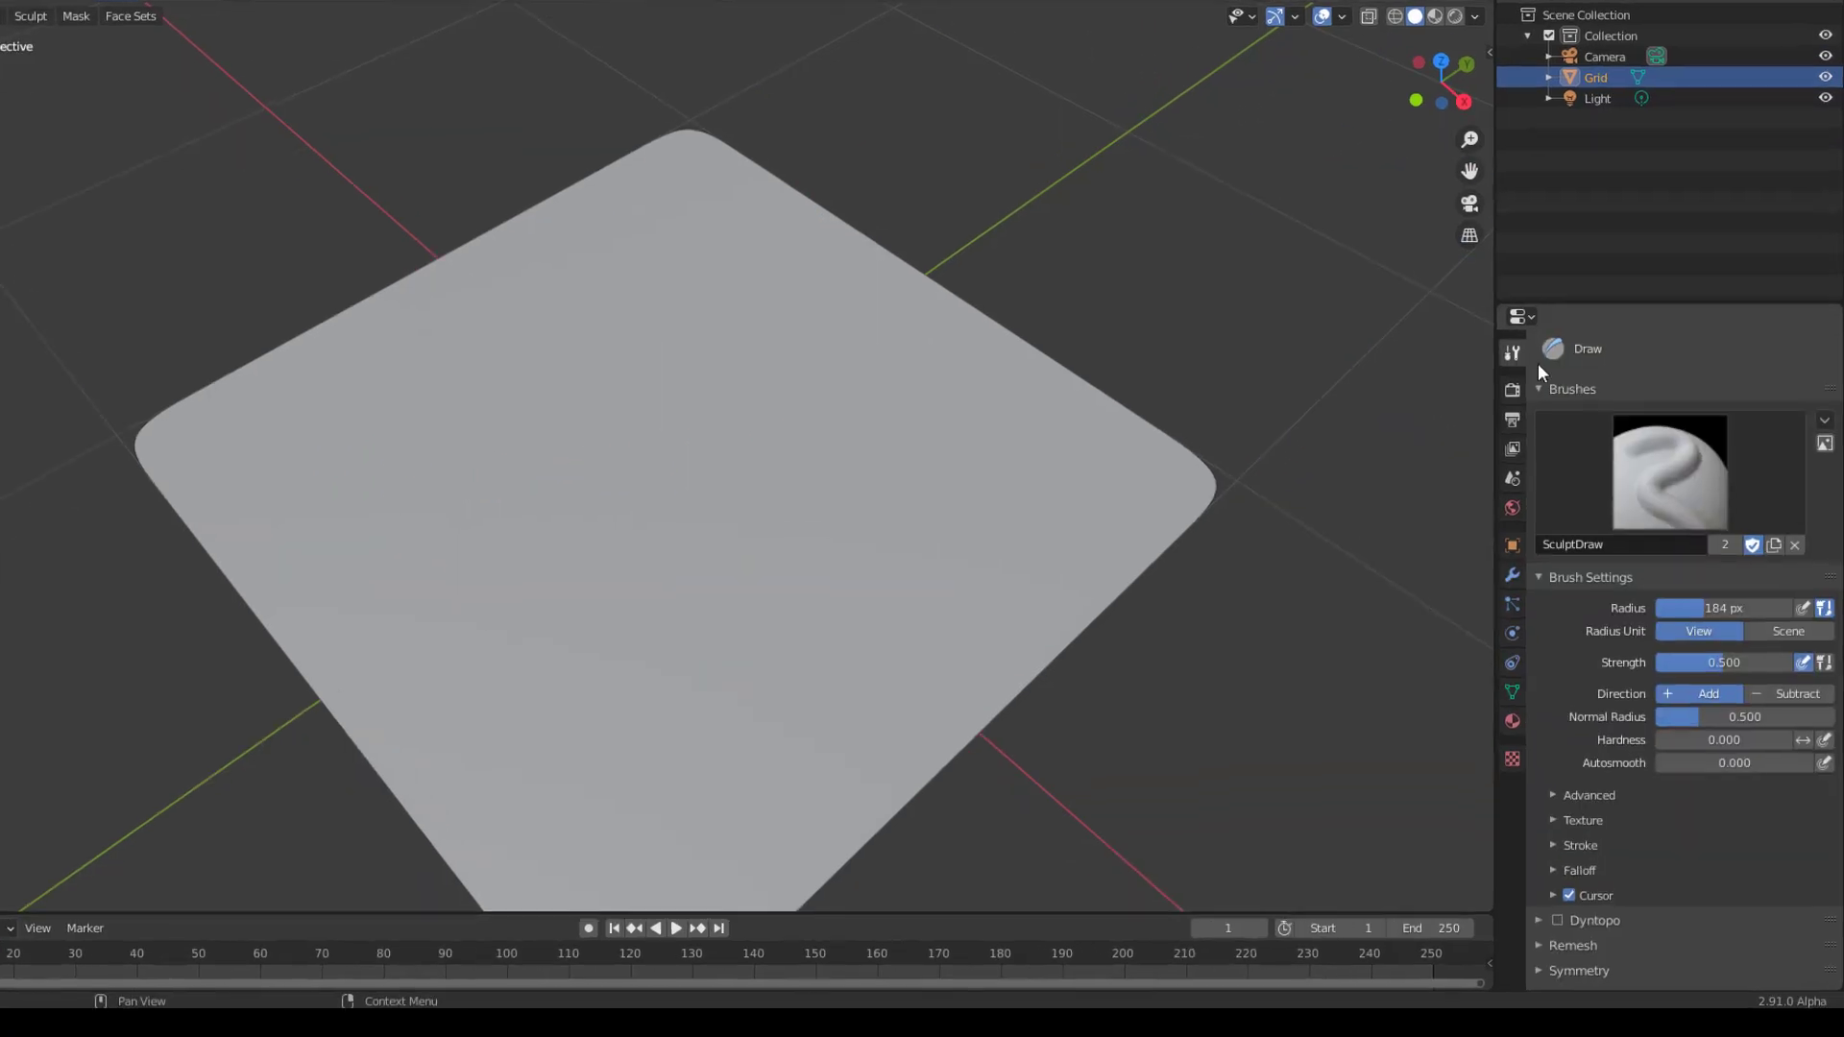
pyautogui.click(1450, 746)
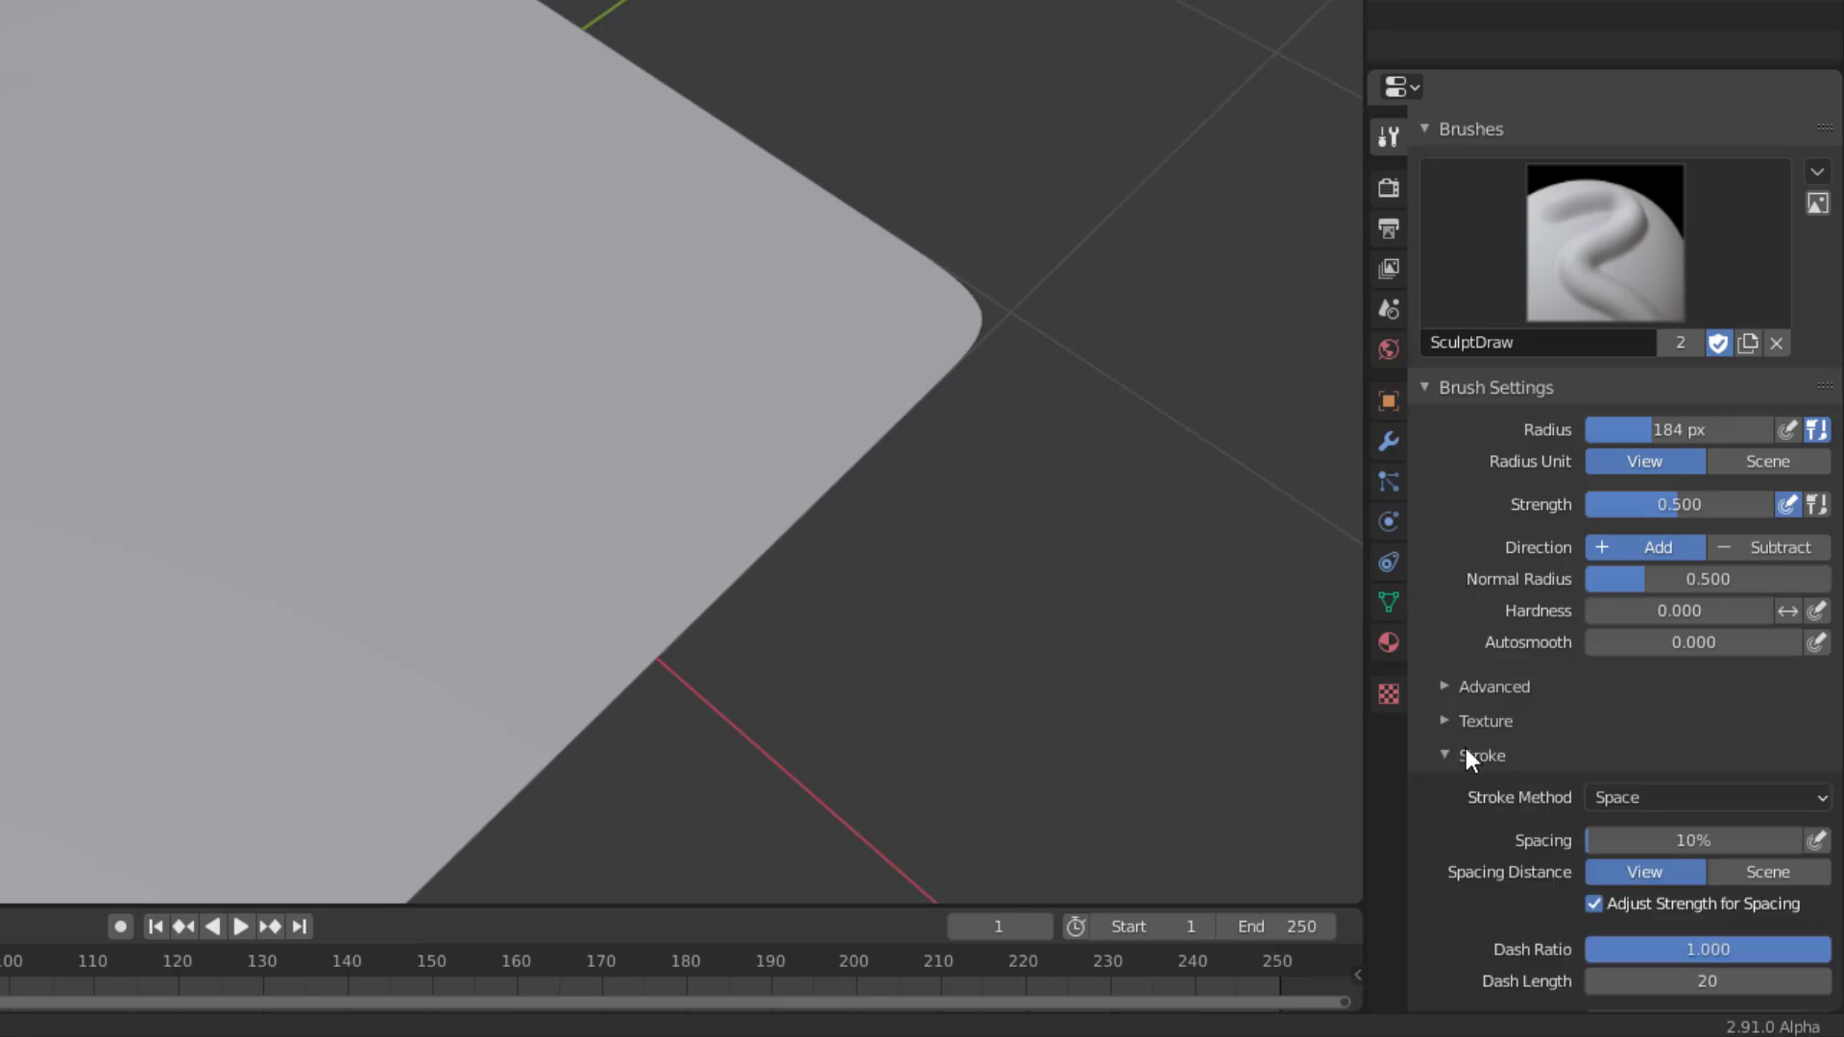
pyautogui.scroll(-4, 1529, 713)
pyautogui.click(1655, 622)
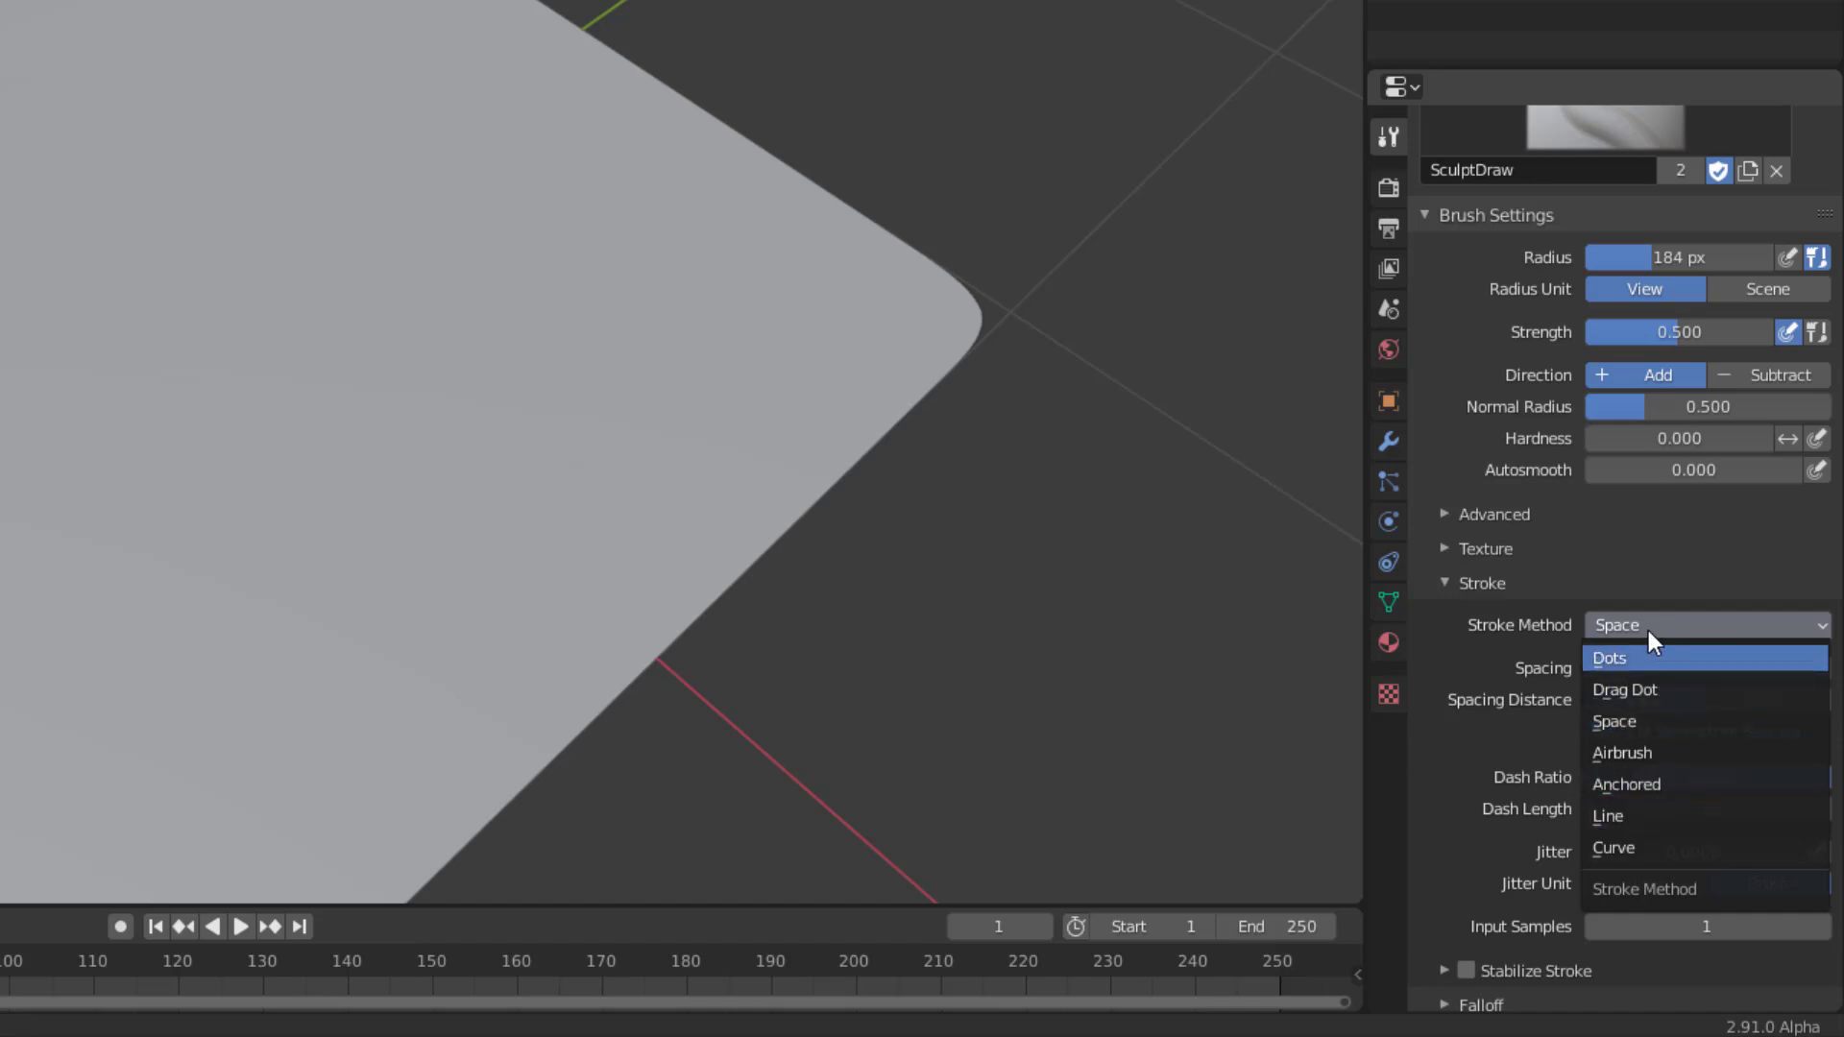
pyautogui.click(1634, 721)
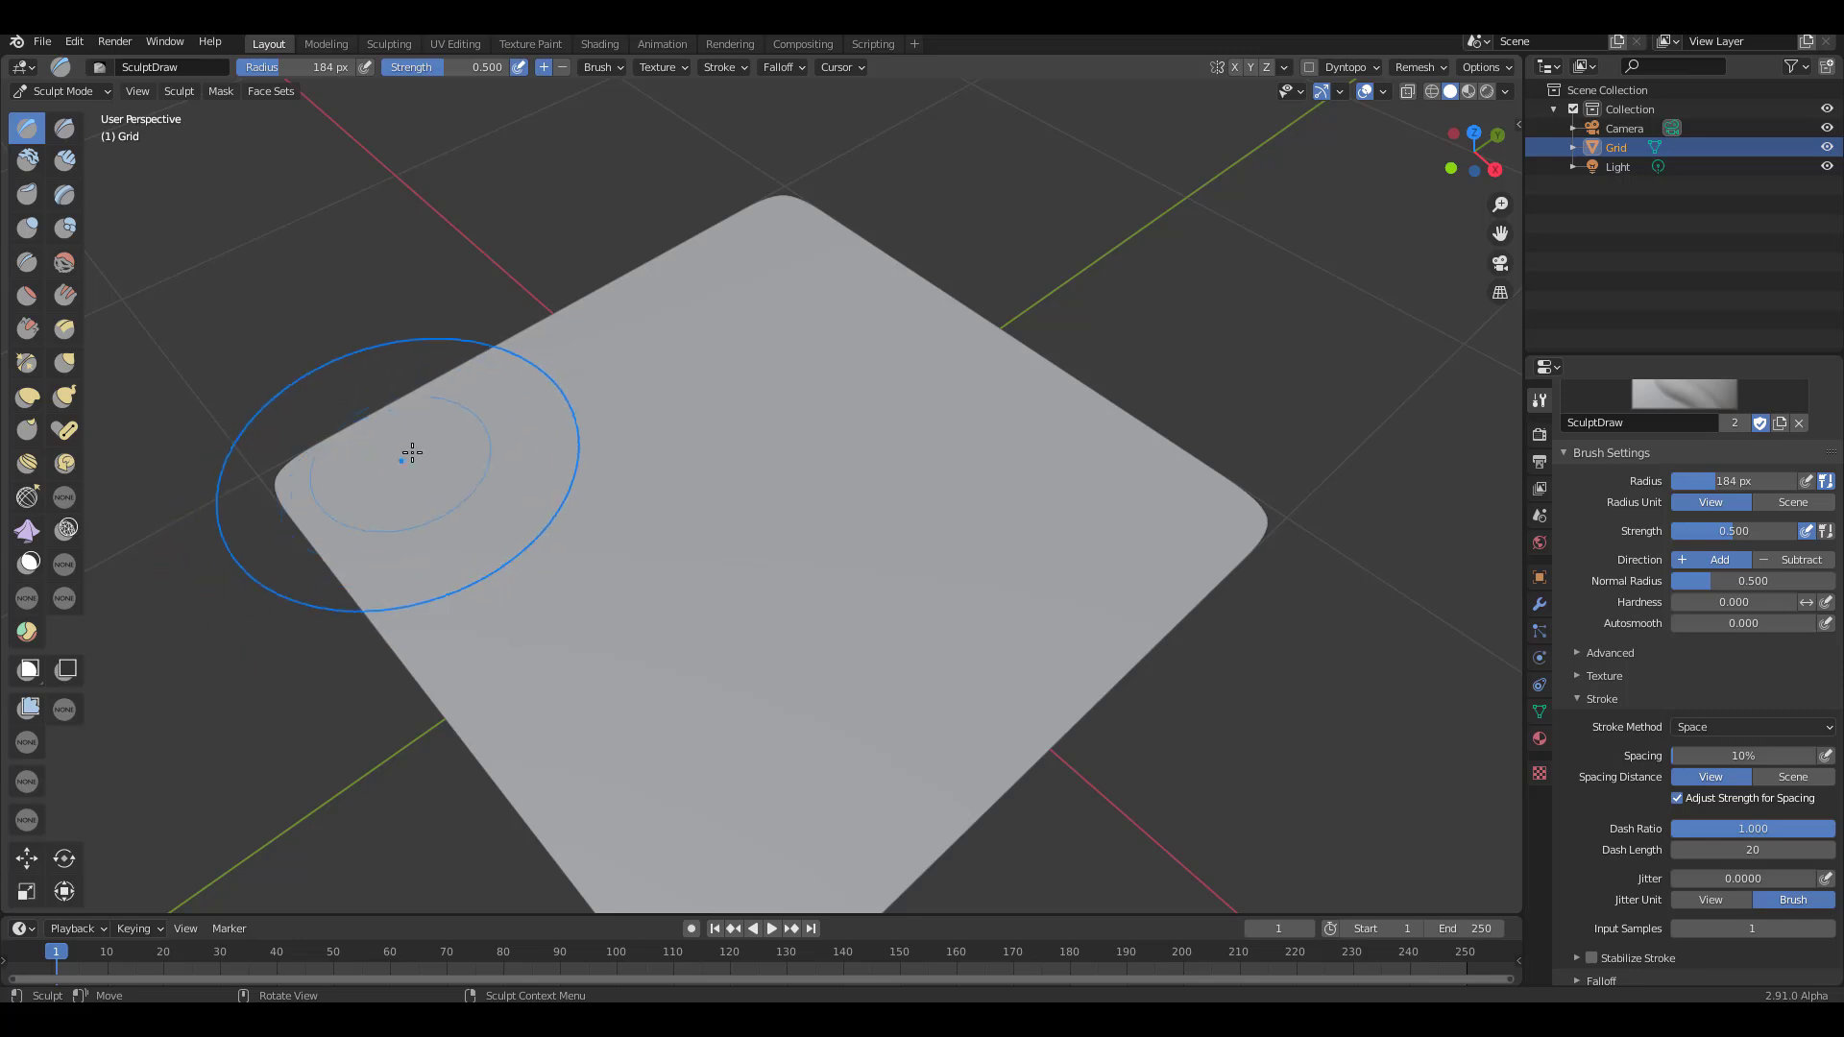
# Step: Set the Draw brush radius to 110 px and sculpt a broad zigzag stroke across the grid
pyautogui.press('f')
pyautogui.click(412, 445)
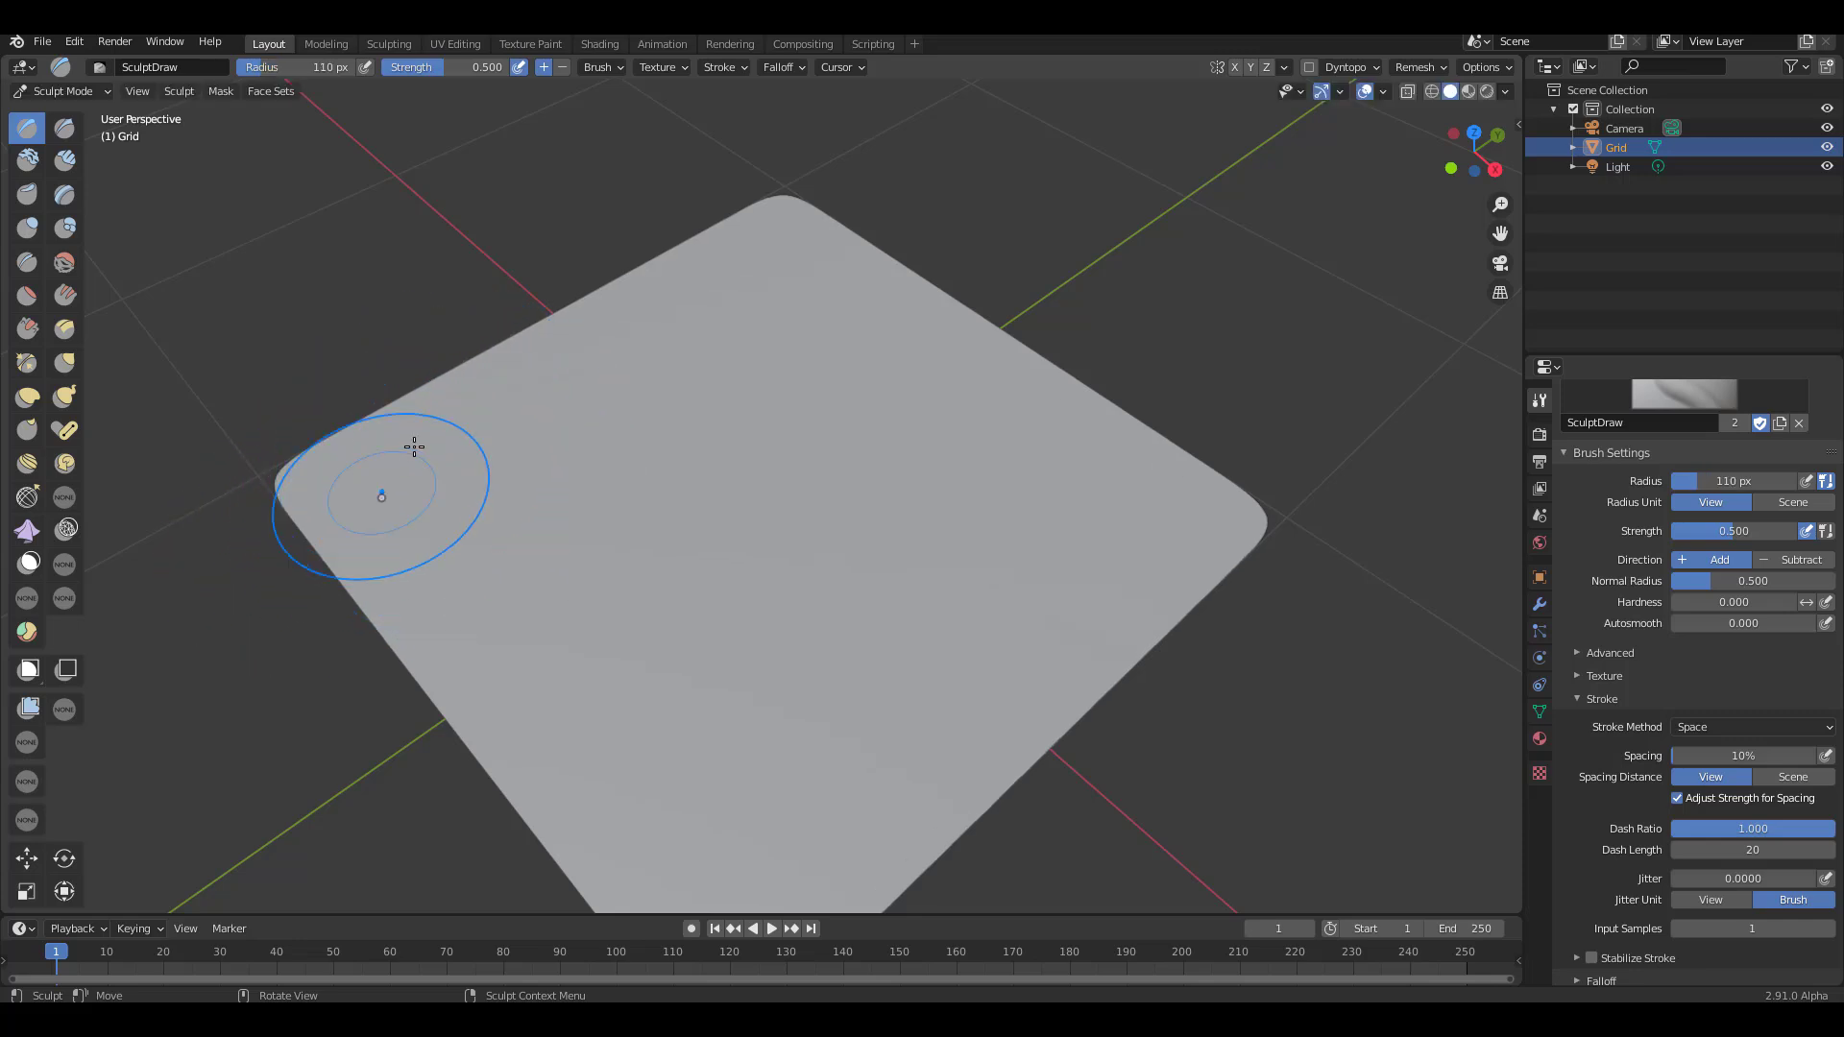
pyautogui.moveTo(412, 445)
pyautogui.mouseDown()
pyautogui.moveTo(456, 387)
pyautogui.moveTo(519, 364)
pyautogui.moveTo(569, 391)
pyautogui.moveTo(632, 359)
pyautogui.moveTo(667, 416)
pyautogui.moveTo(766, 496)
pyautogui.moveTo(910, 499)
pyautogui.moveTo(910, 649)
pyautogui.moveTo(956, 726)
pyautogui.moveTo(1267, 391)
pyautogui.mouseUp()
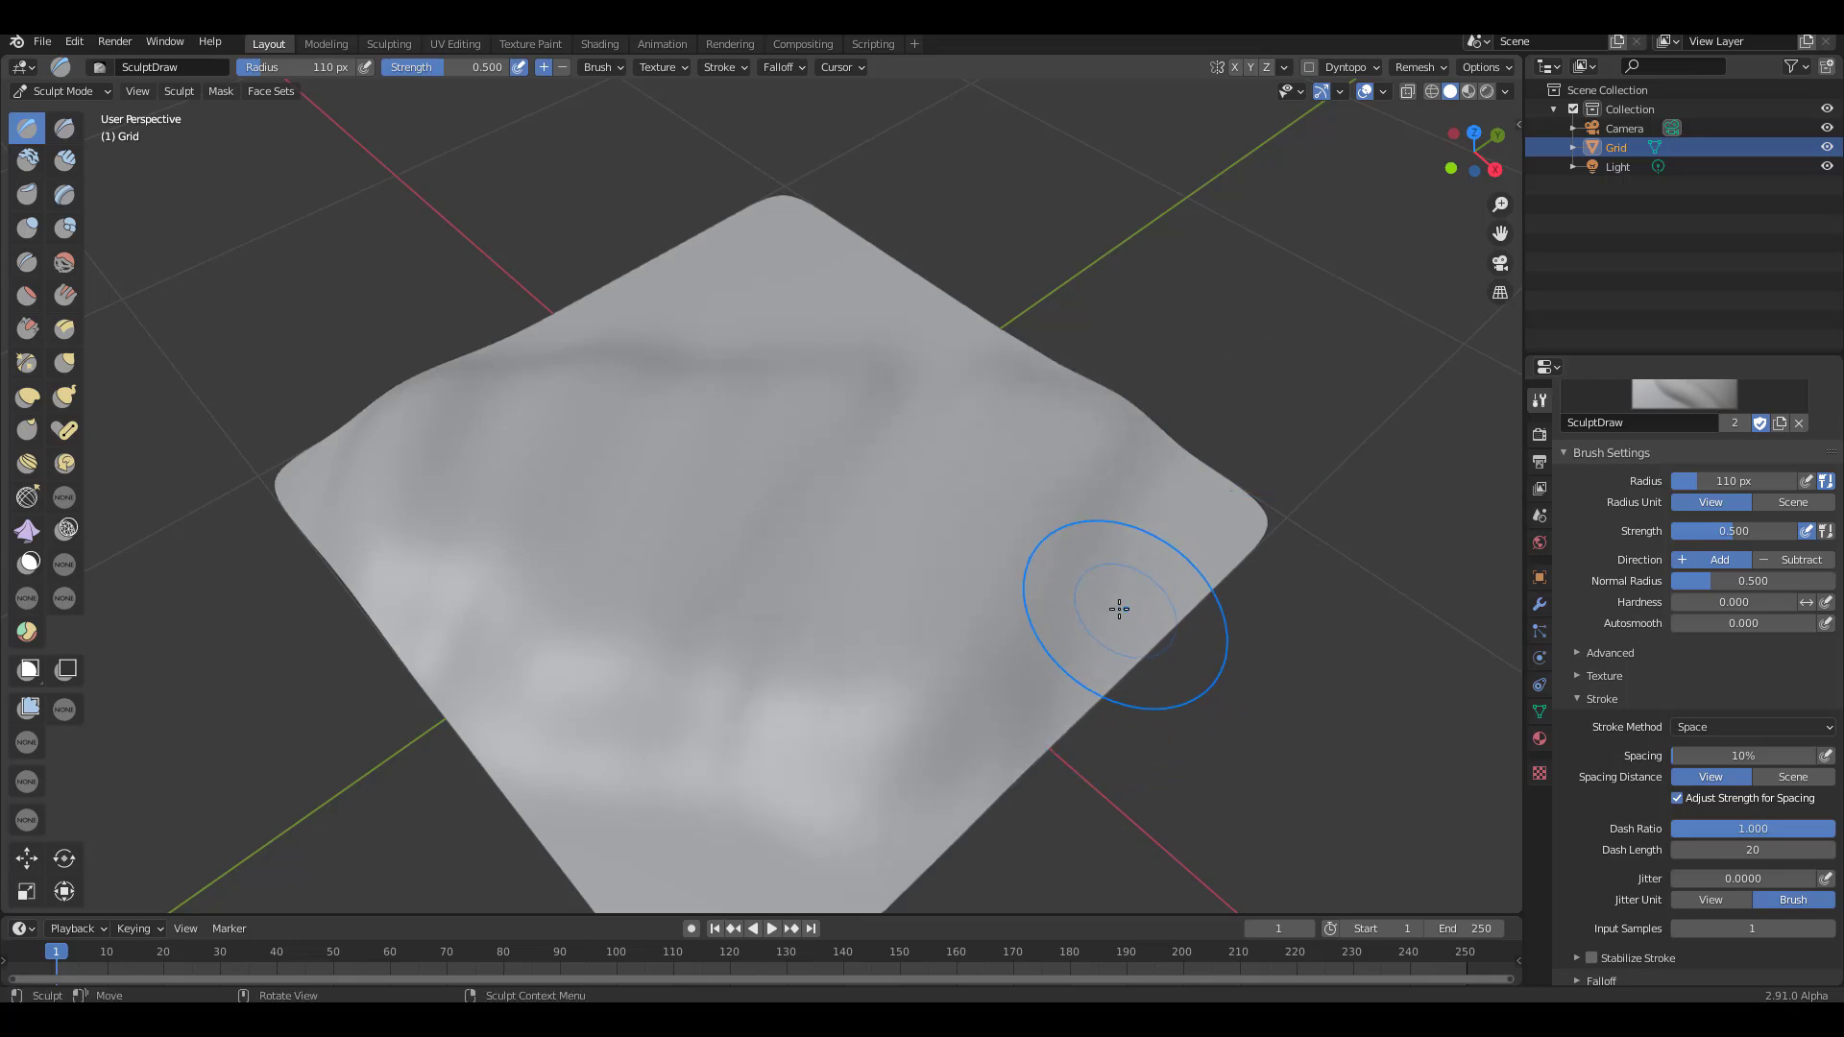
# Step: Reduce the Draw brush radius to 49 px and sculpt a narrow zigzag of ridges over the grid
pyautogui.press('f')
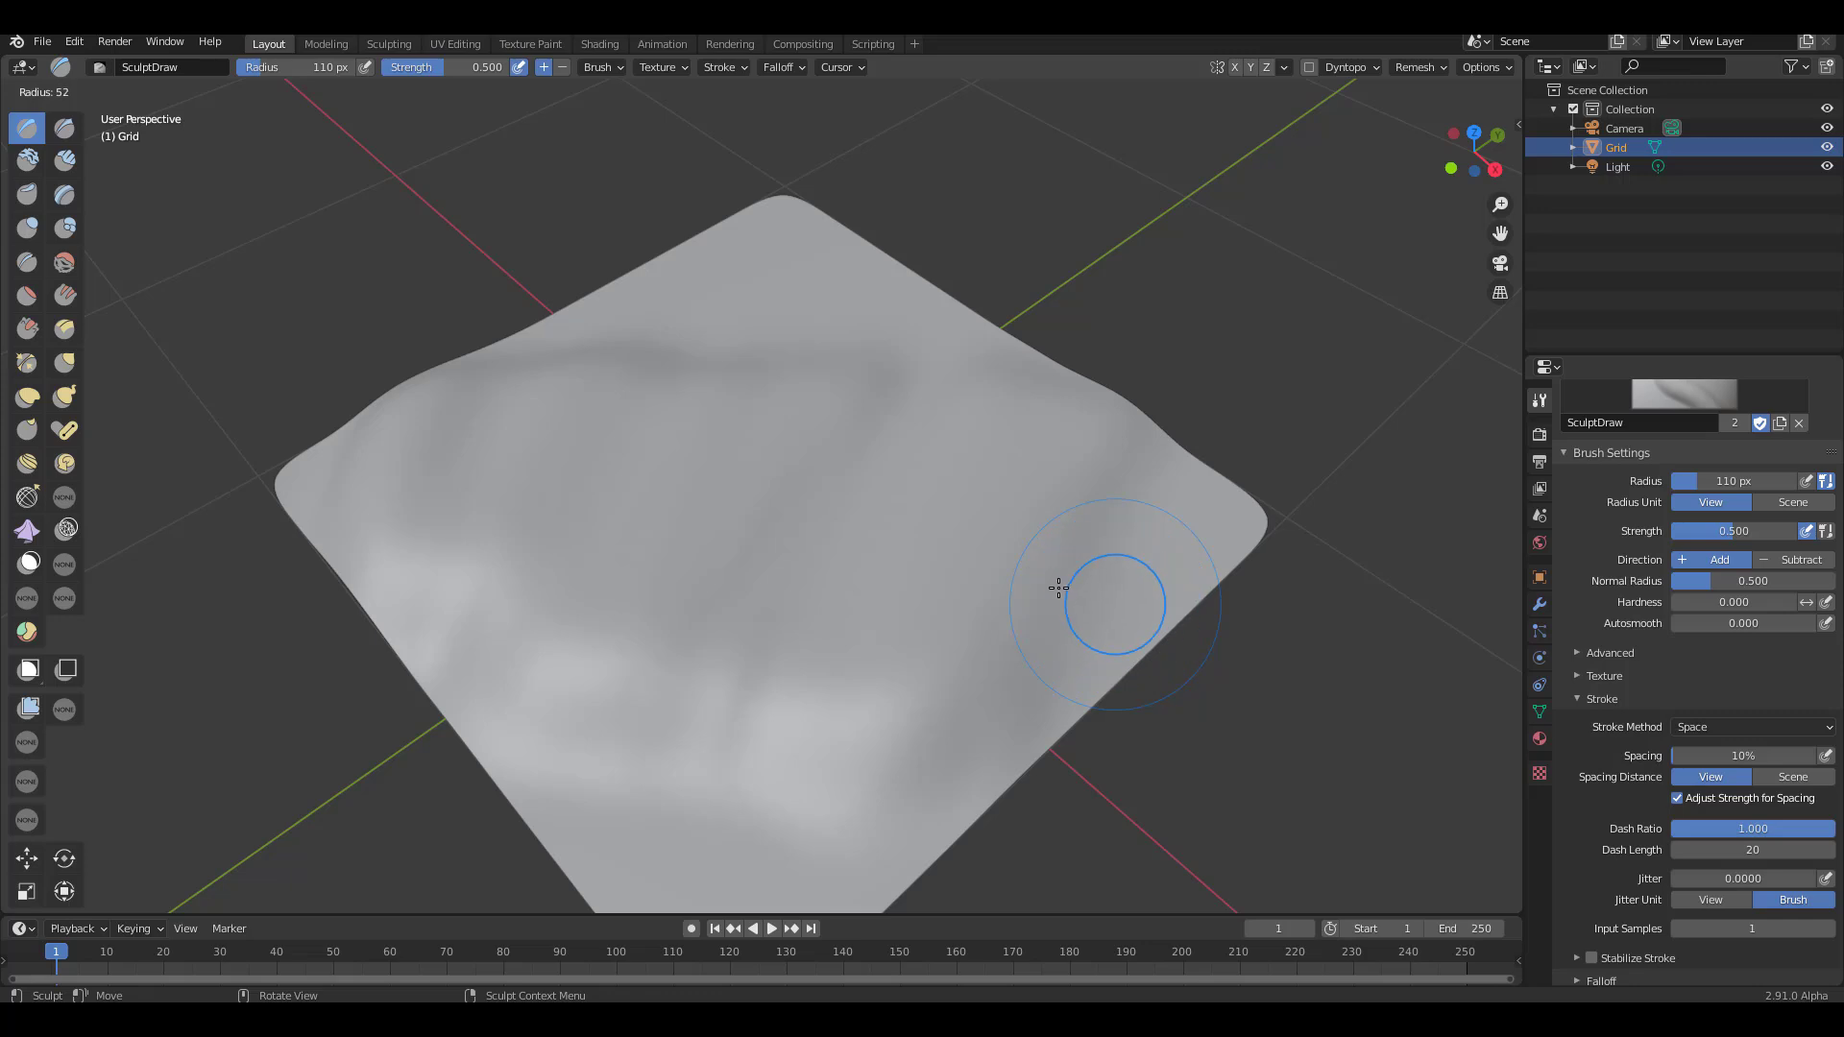
pyautogui.click(1060, 589)
pyautogui.moveTo(627, 601)
pyautogui.mouseDown()
pyautogui.moveTo(551, 630)
pyautogui.moveTo(663, 602)
pyautogui.moveTo(884, 448)
pyautogui.moveTo(942, 522)
pyautogui.moveTo(930, 766)
pyautogui.moveTo(1066, 538)
pyautogui.mouseUp()
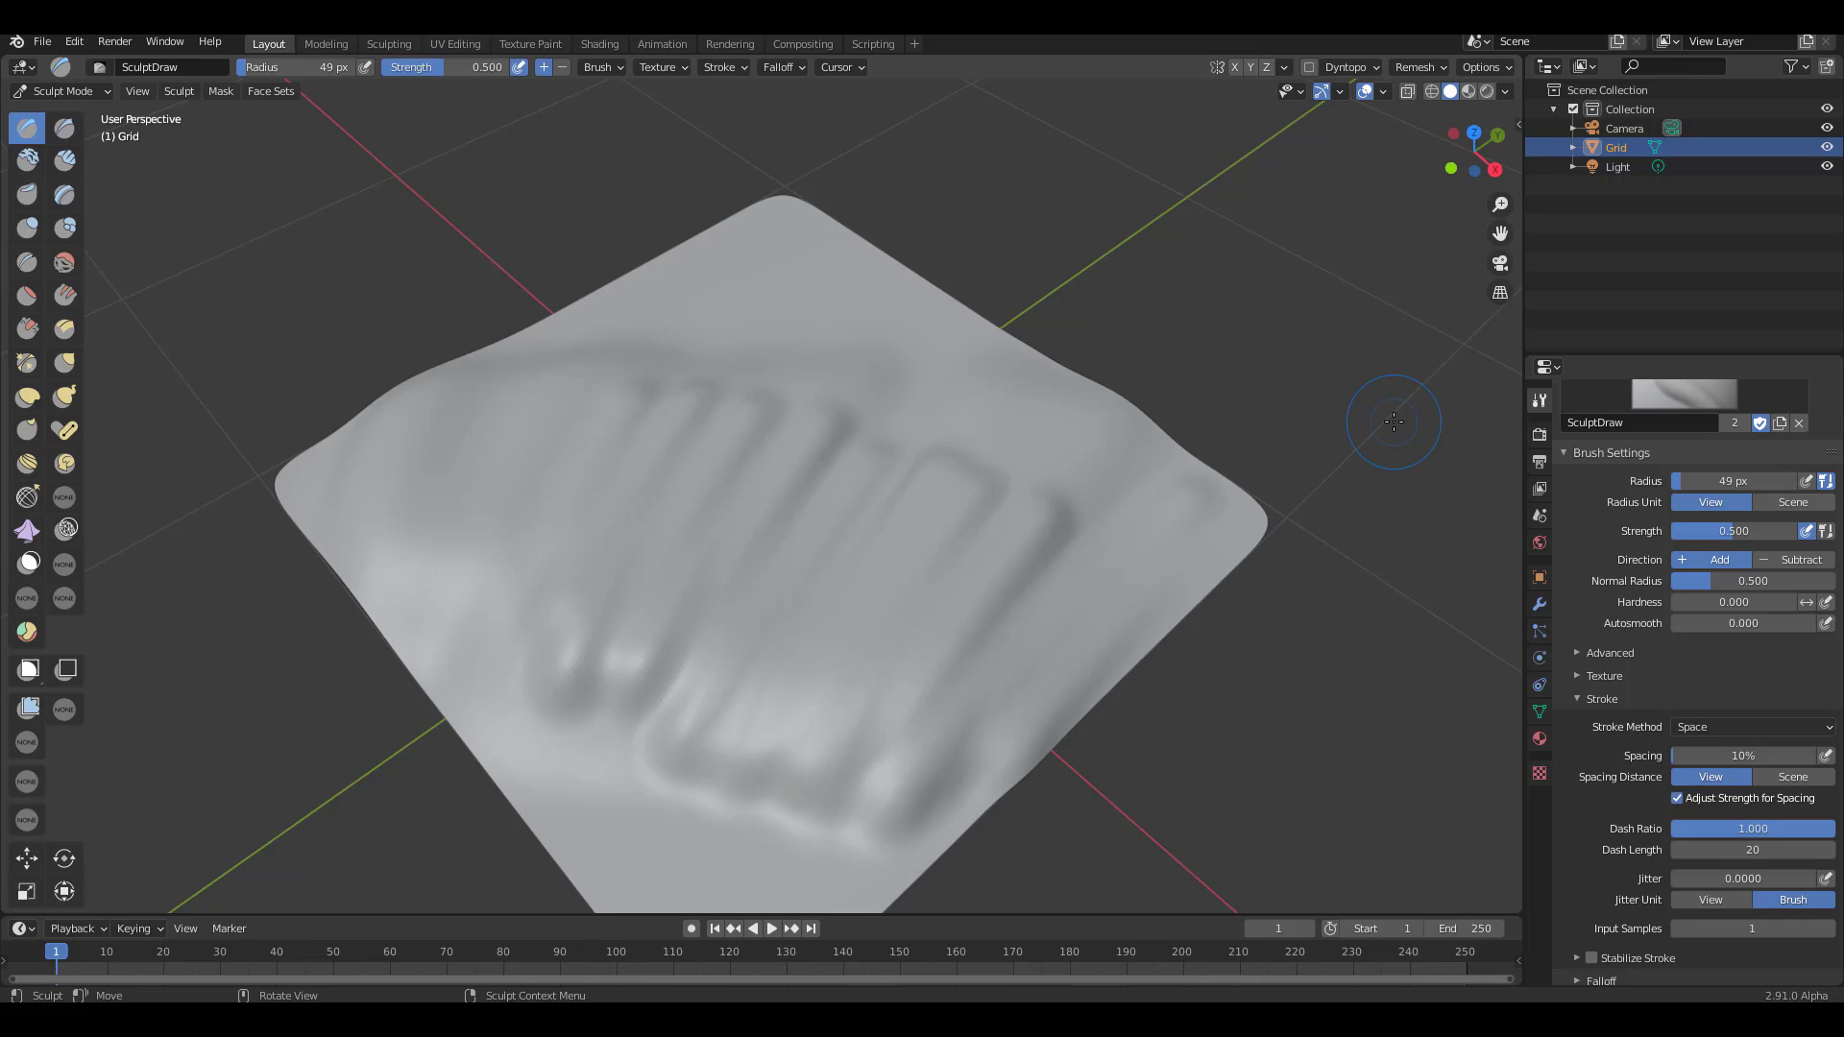
pyautogui.scroll(2, 898, 452)
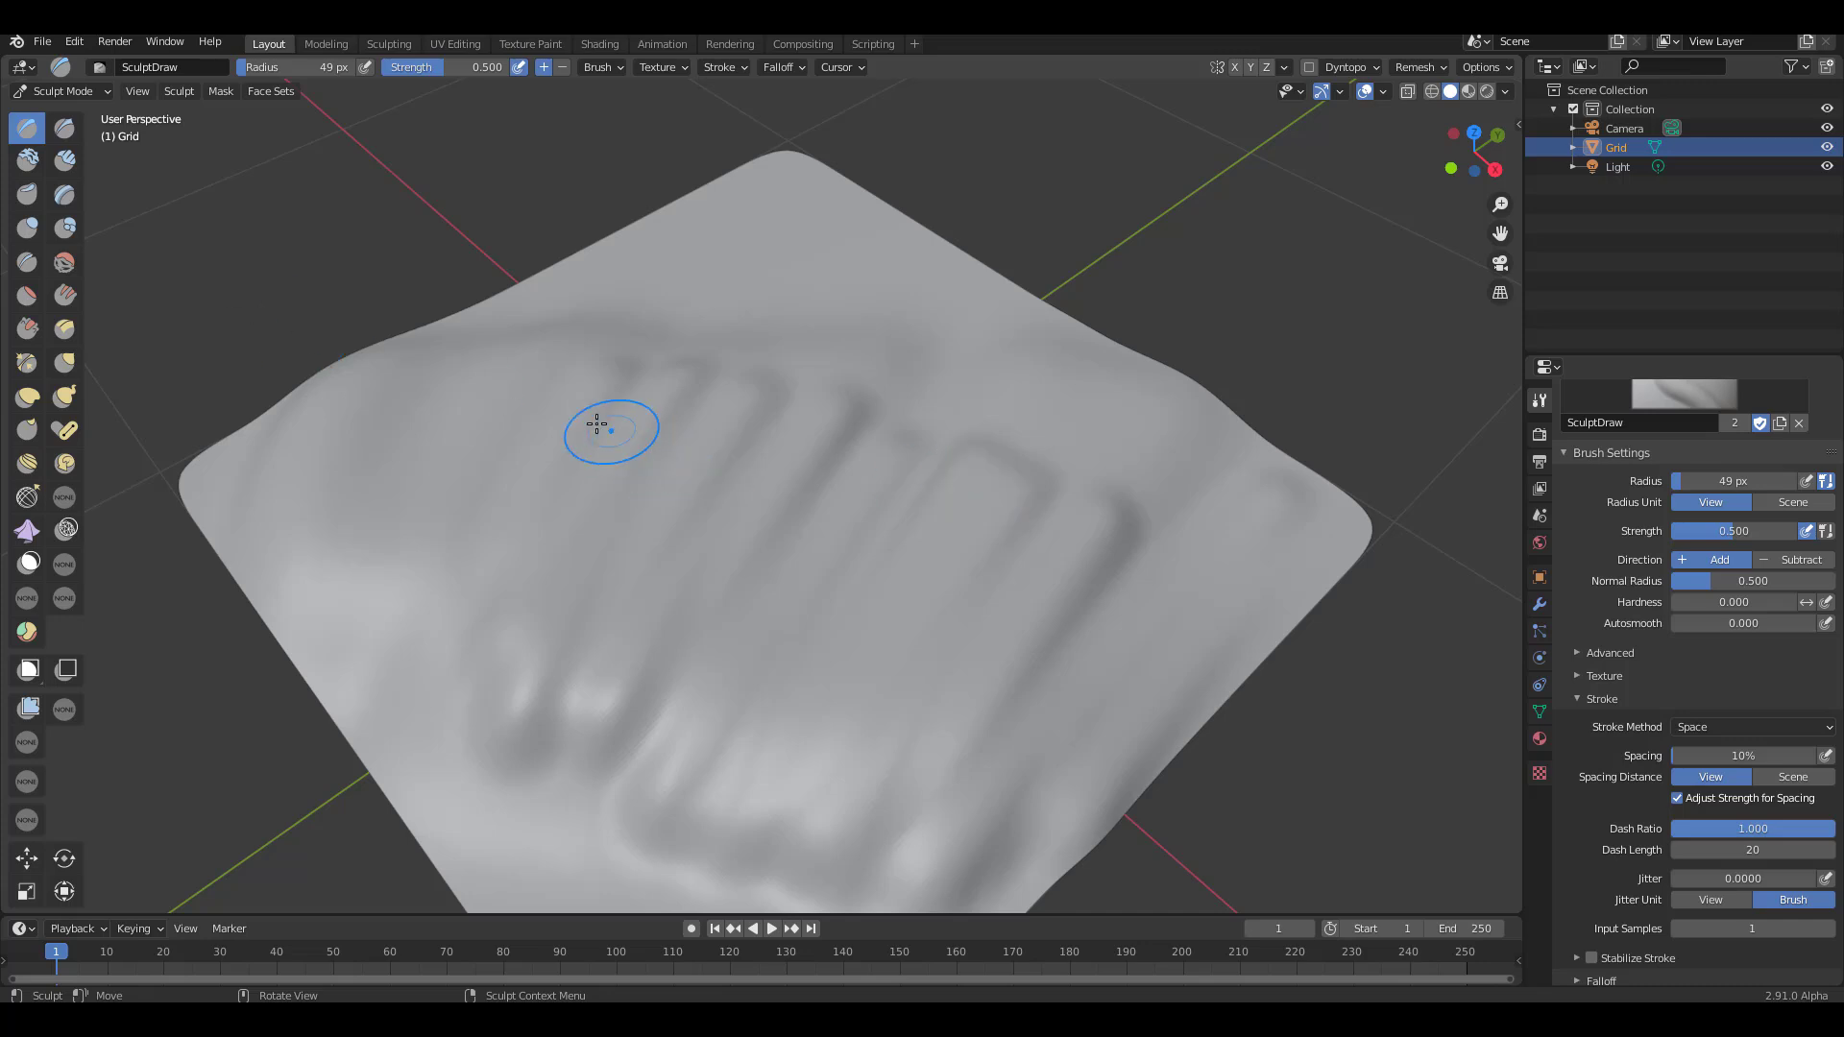
# Step: Start a new default scene without saving the sculpt, and enlarge the timeline area
pyautogui.click(54, 51)
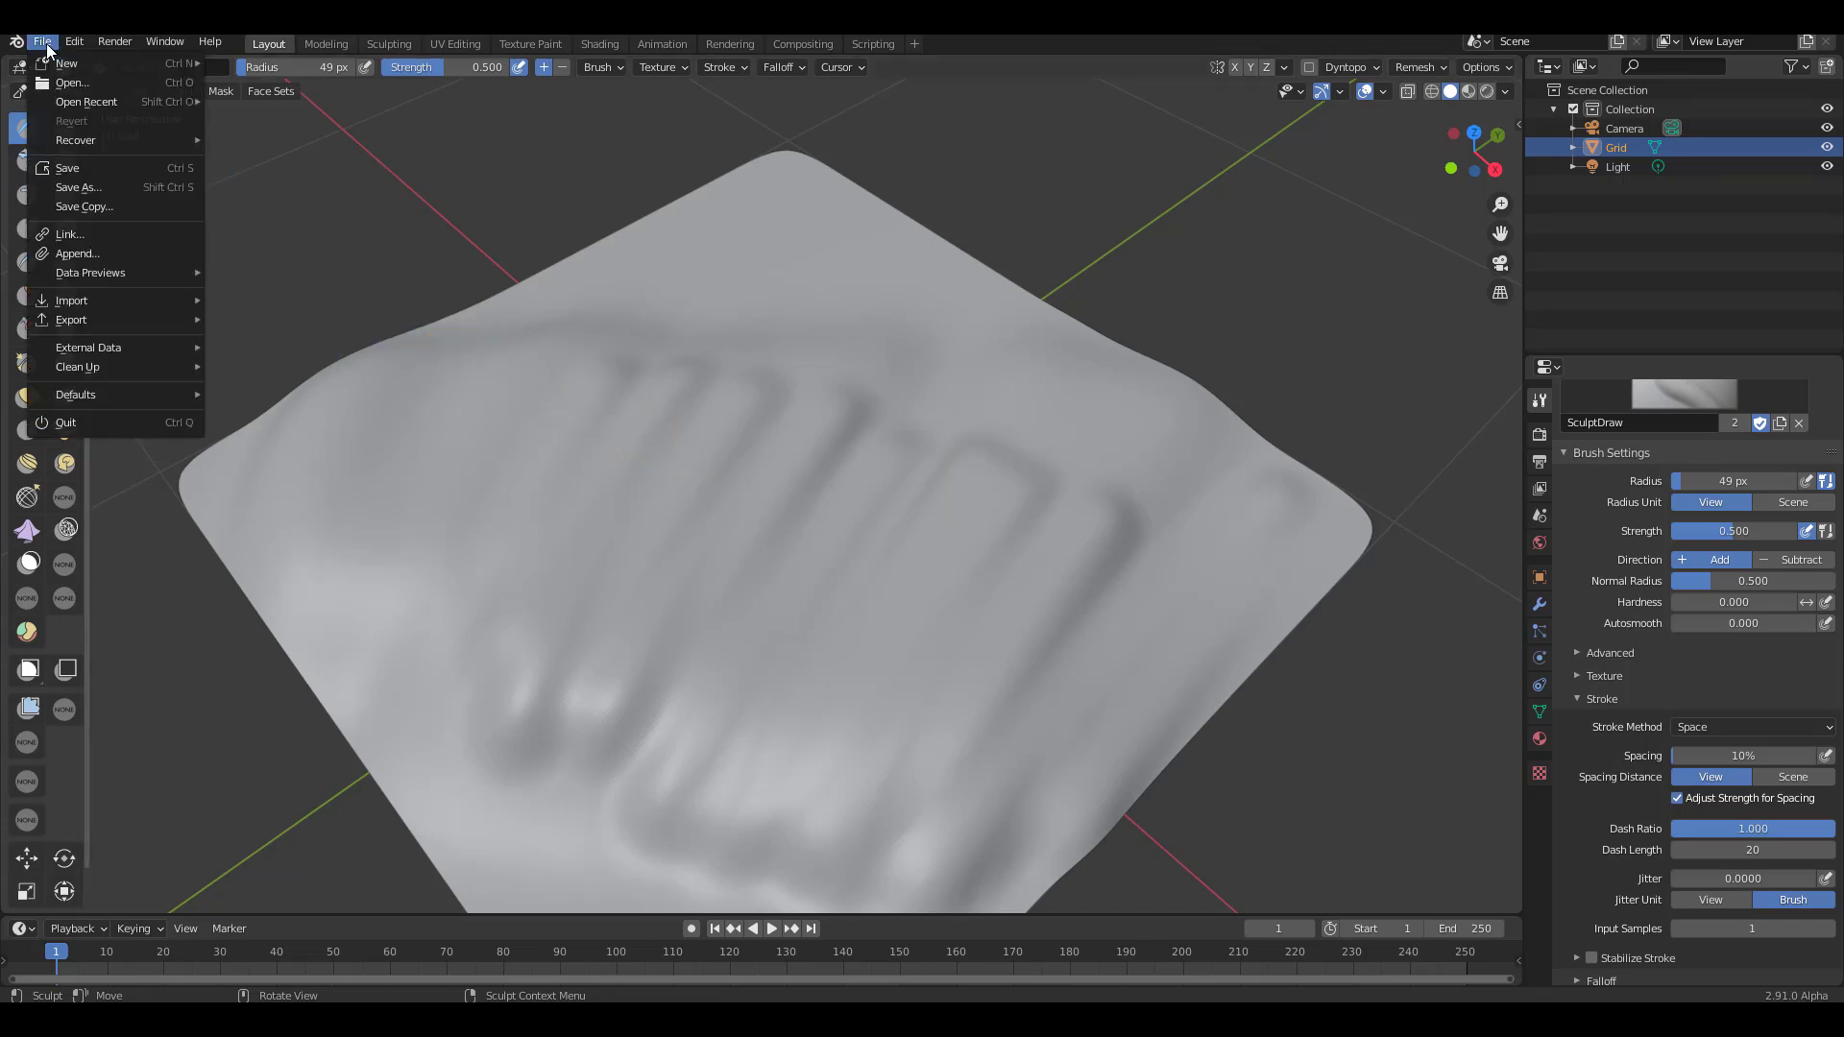
pyautogui.moveTo(72, 62)
pyautogui.click(254, 64)
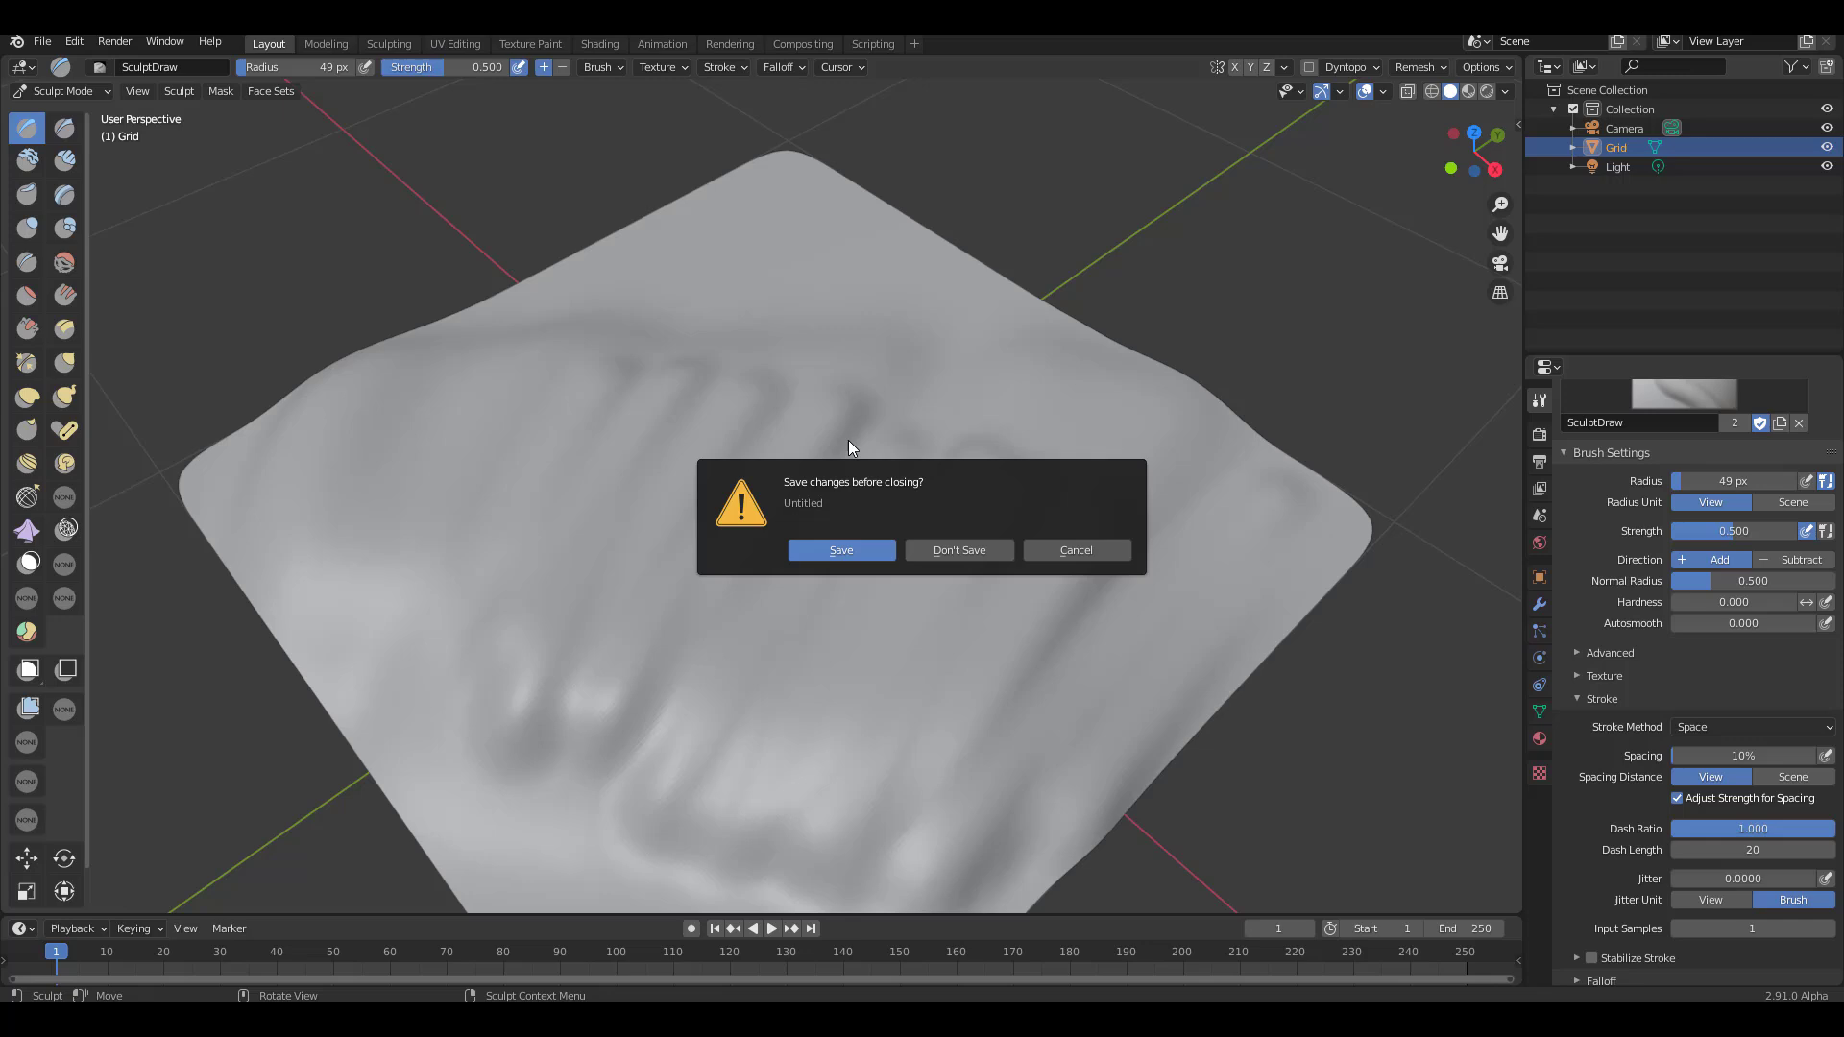
pyautogui.click(983, 552)
pyautogui.moveTo(924, 914); pyautogui.dragTo(921, 728)
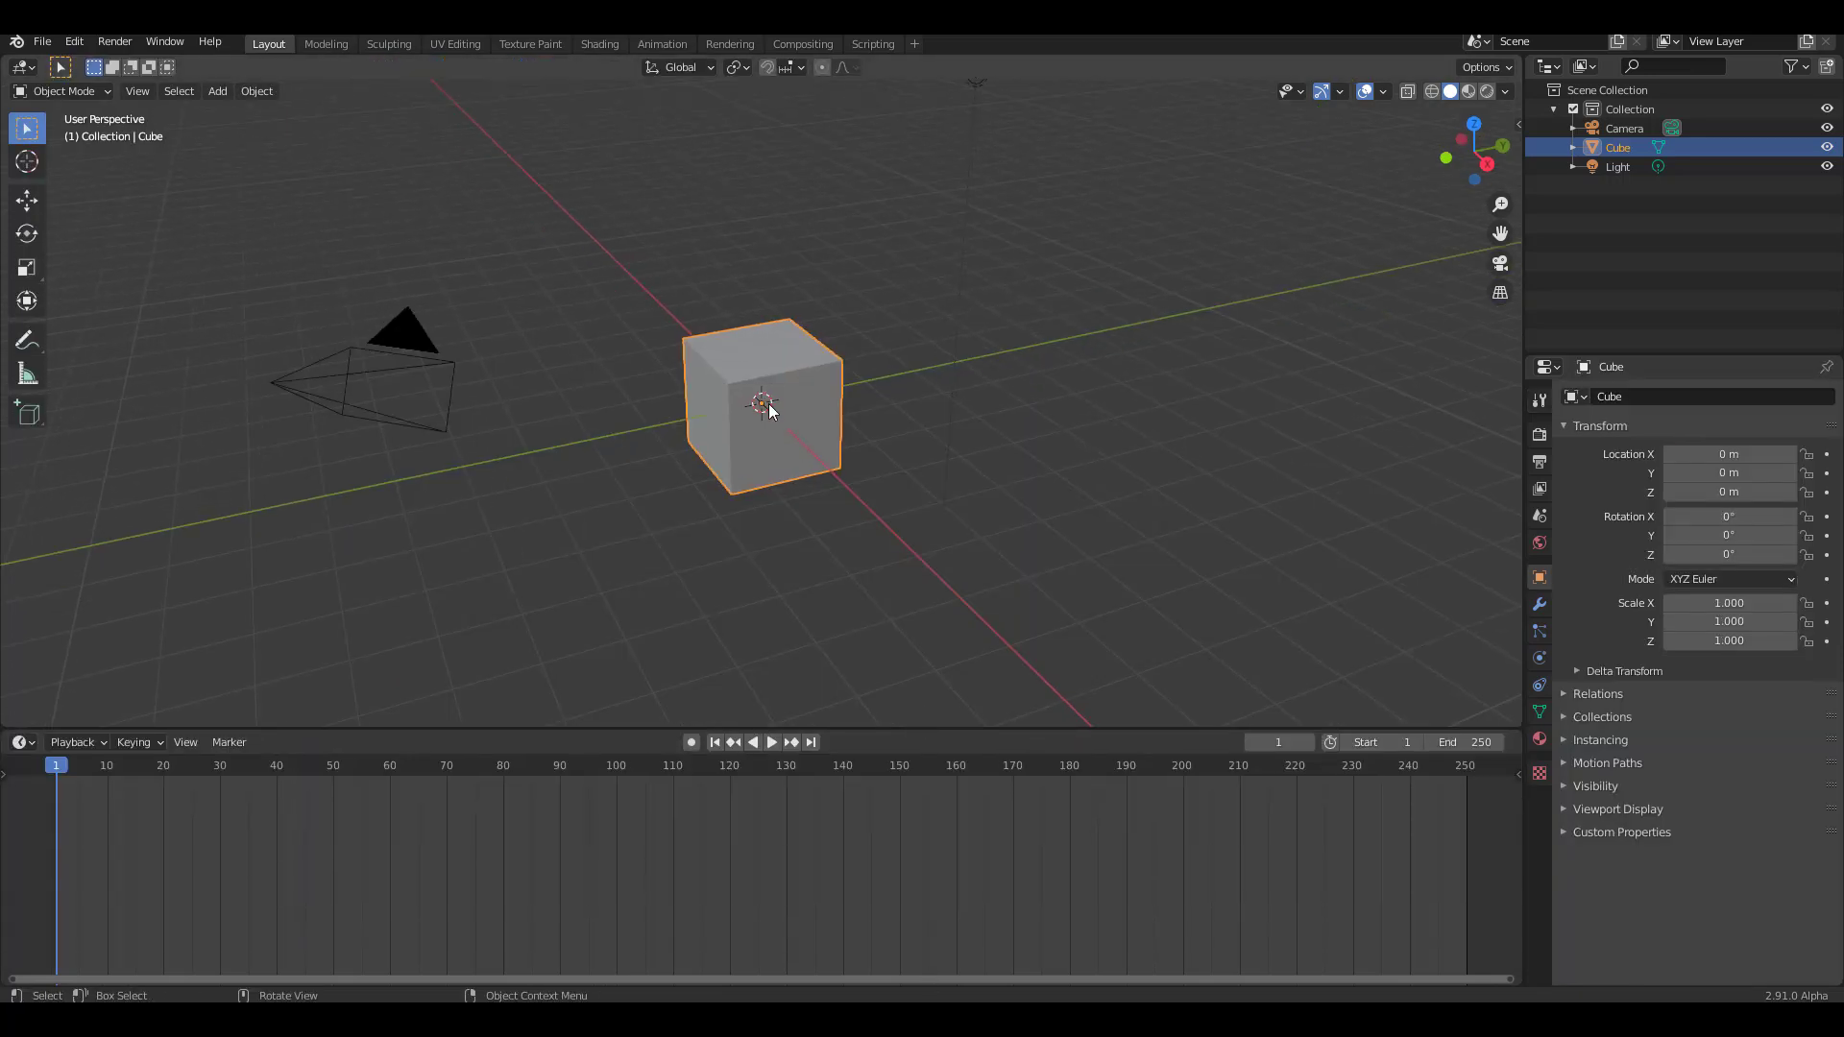
# Step: Delete the default cube and add a Point Cloud object to the scene
pyautogui.press('Delete')
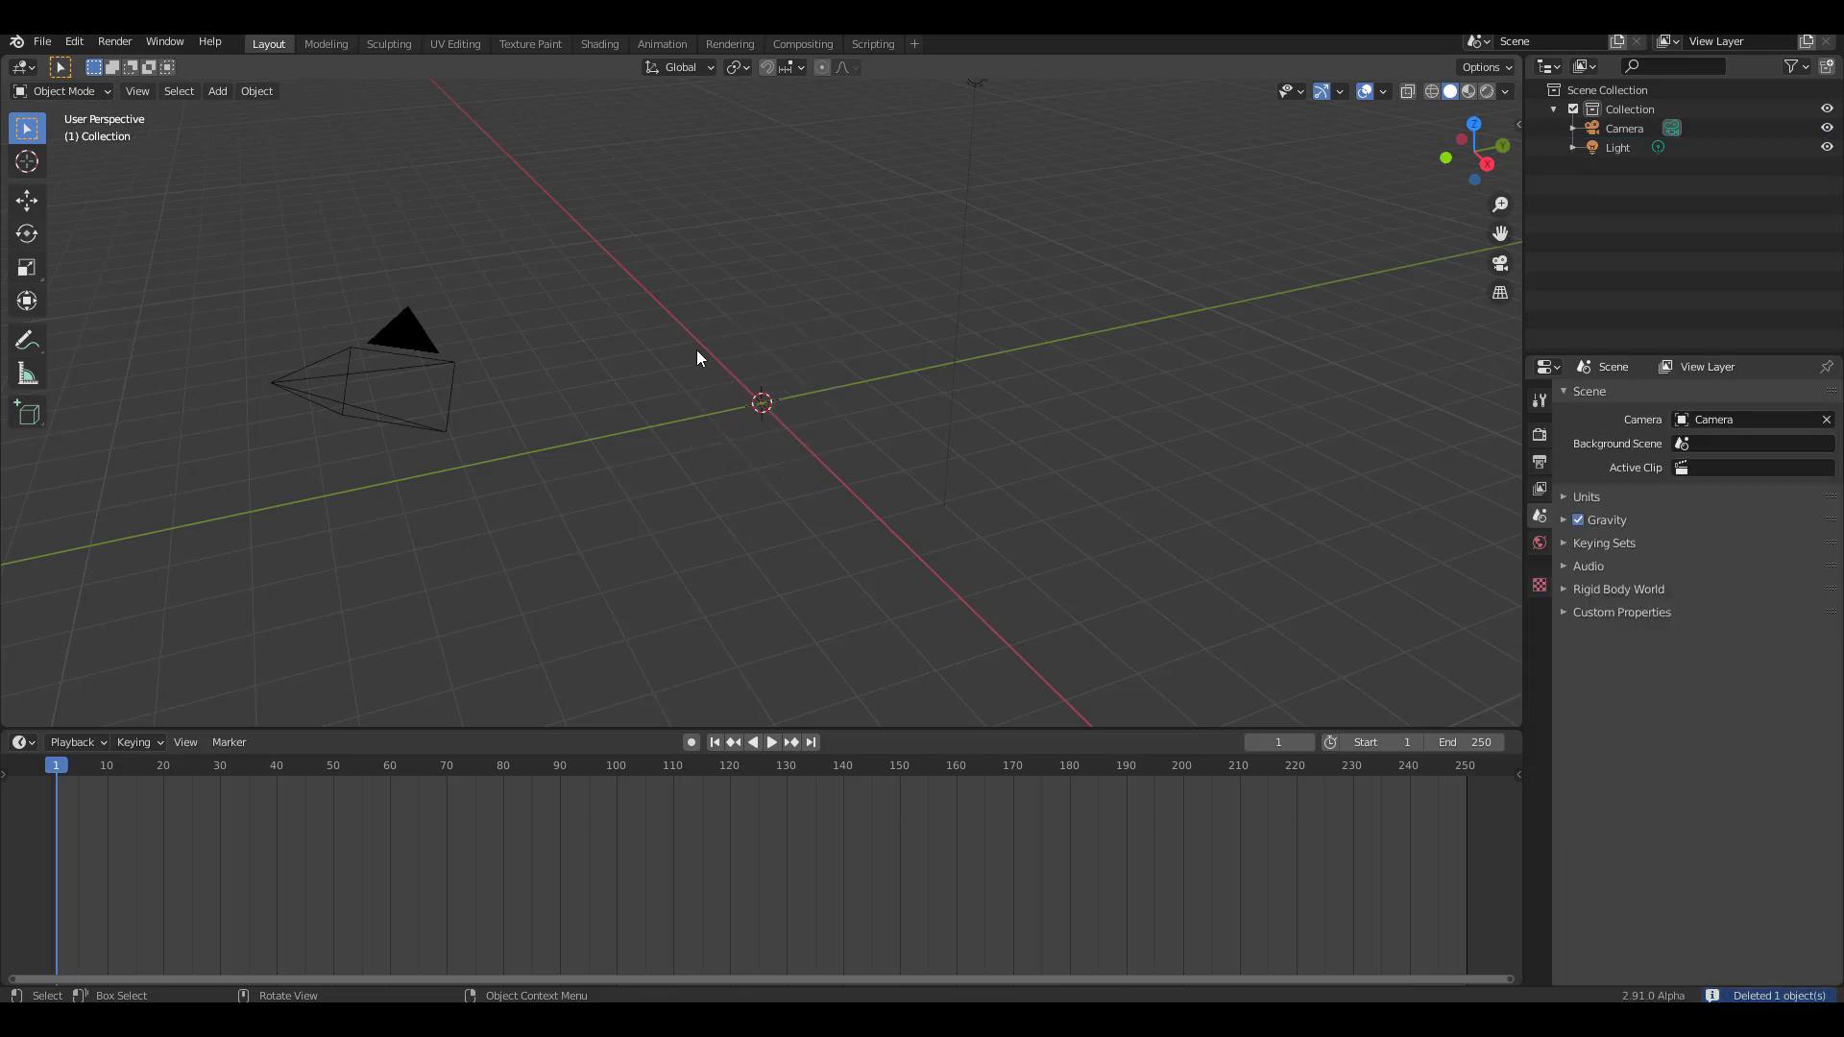
pyautogui.hotkey('shift', 'a')
pyautogui.moveTo(696, 349)
pyautogui.click(626, 446)
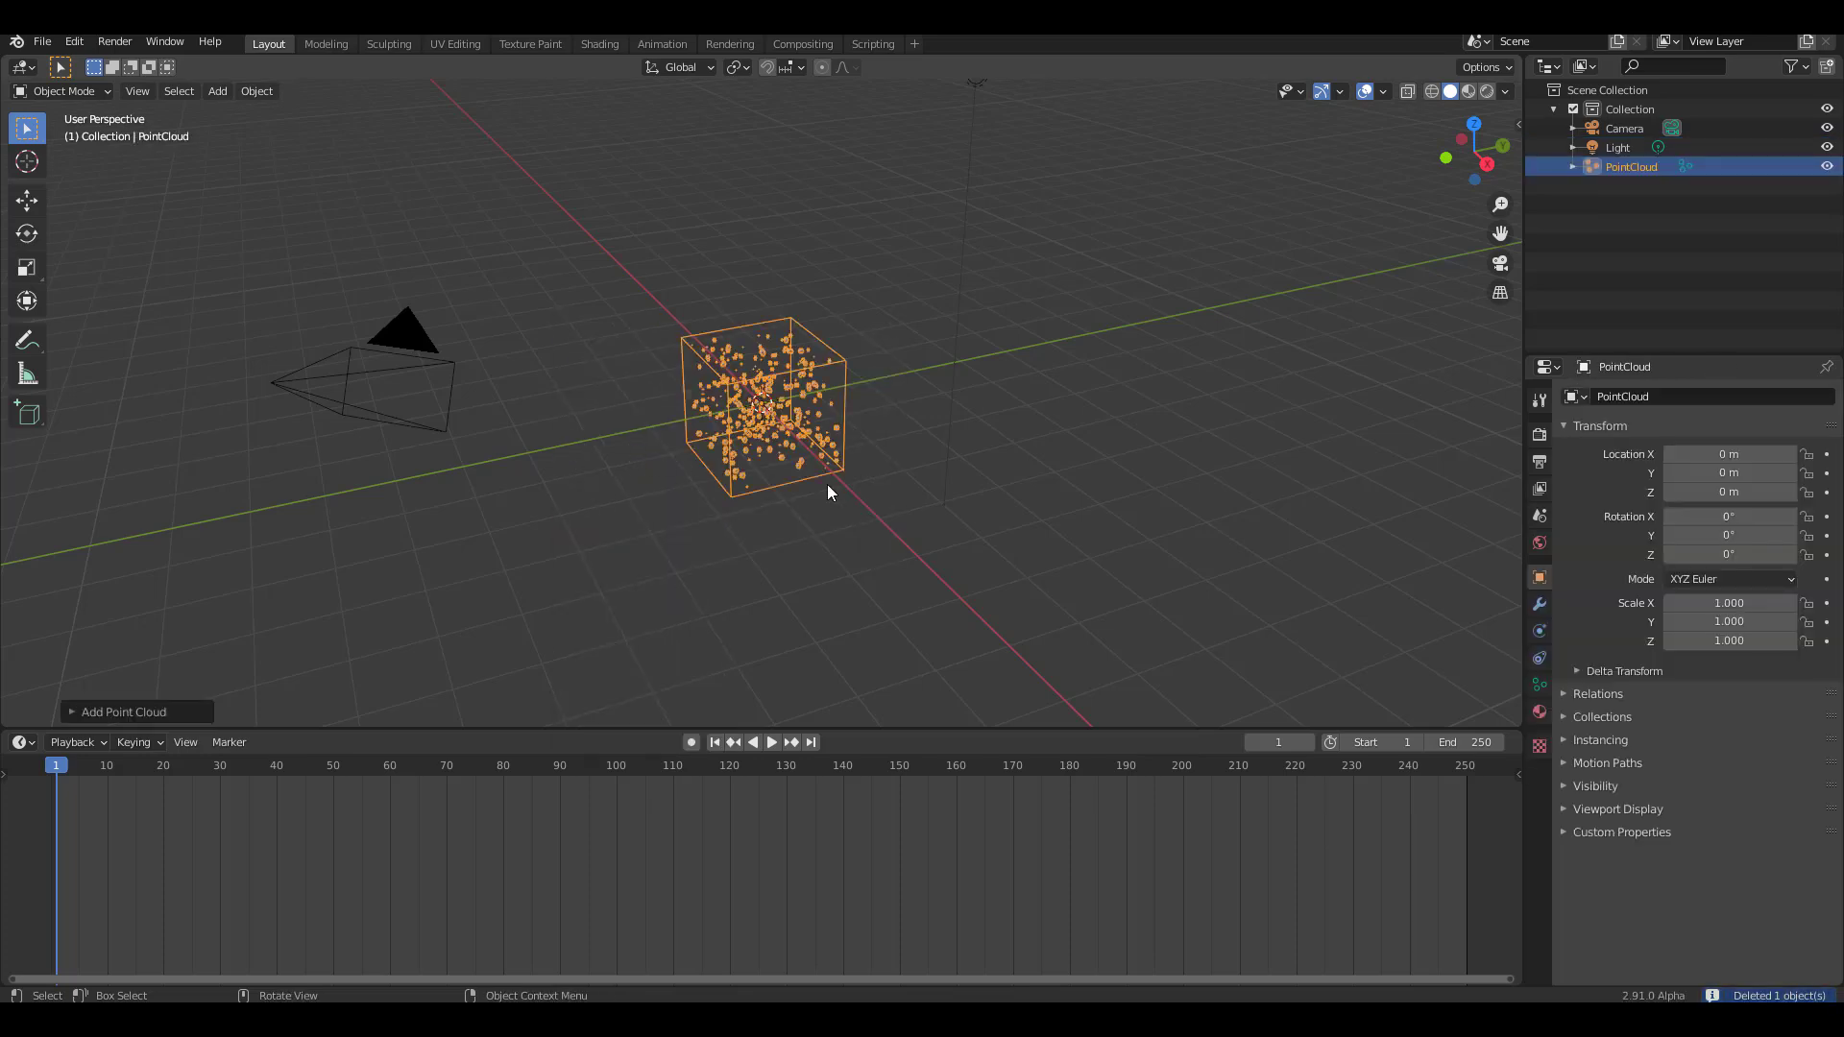
pyautogui.moveTo(827, 484); pyautogui.dragTo(959, 532, button='middle')
pyautogui.scroll(5, 960, 524)
pyautogui.moveTo(893, 480); pyautogui.dragTo(942, 481, button='middle')
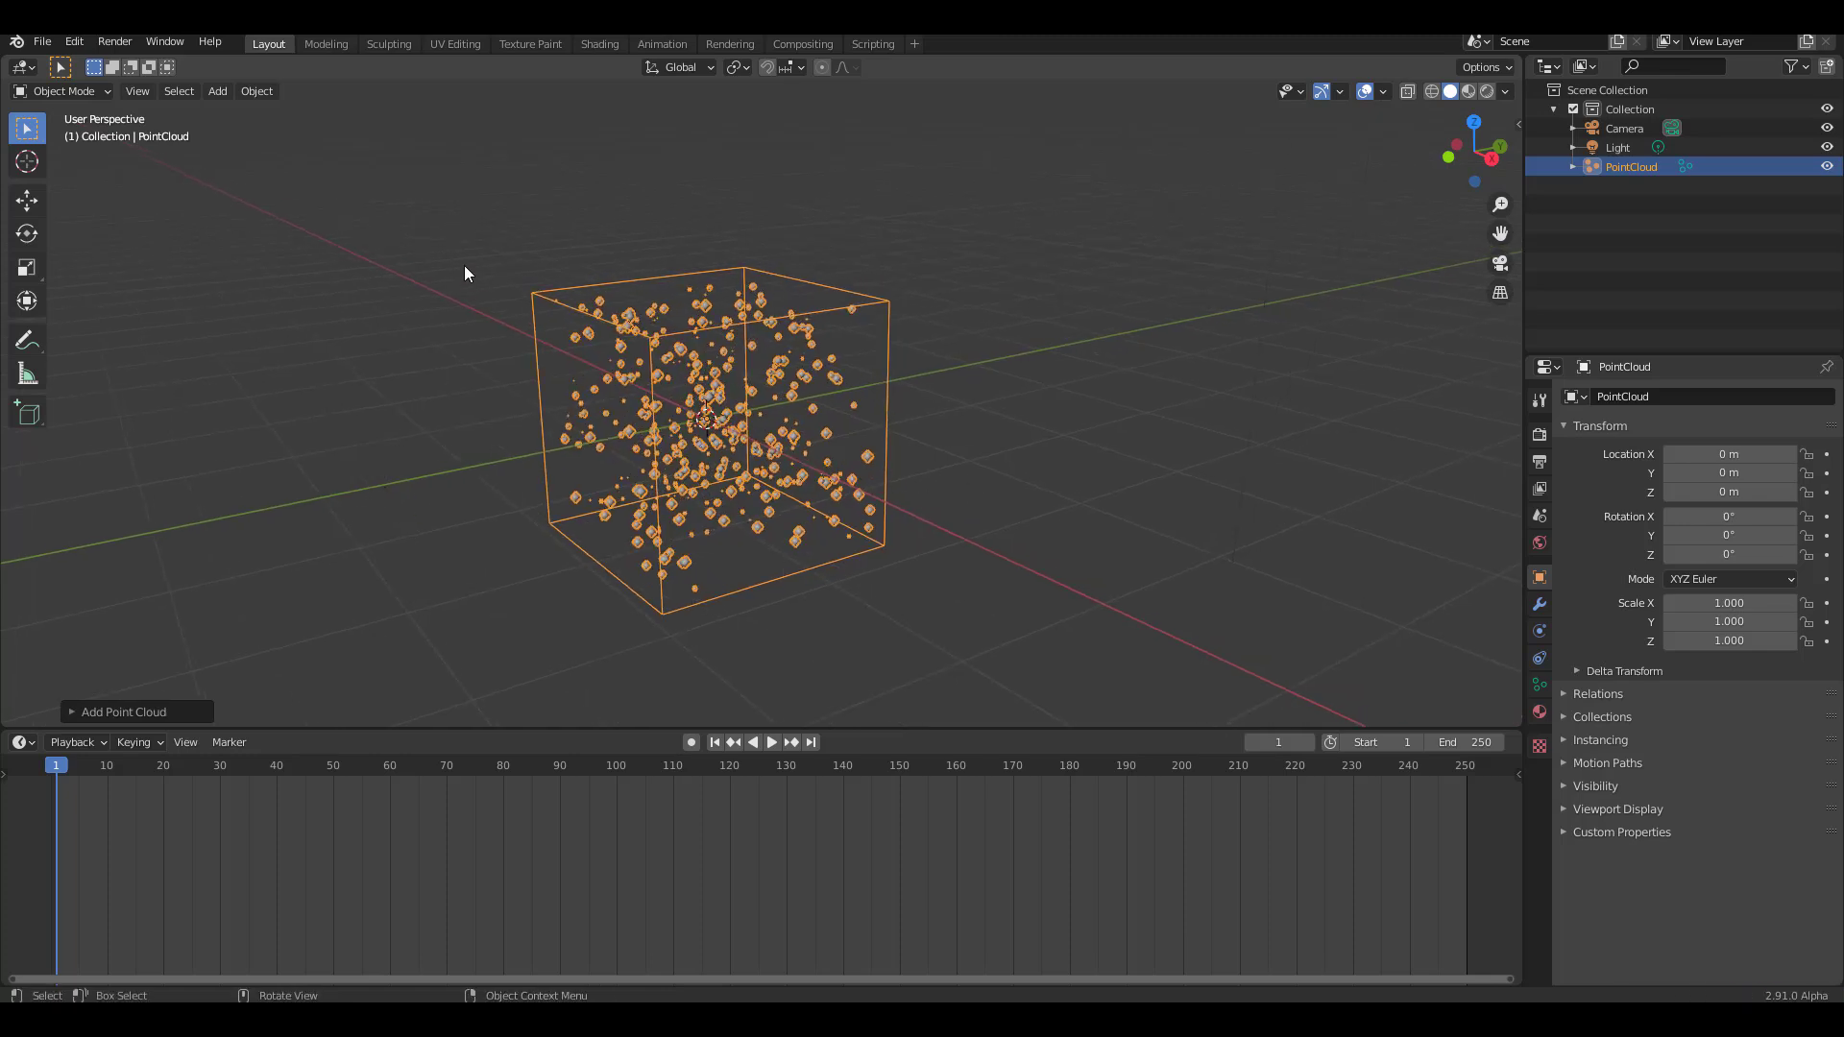
# Step: Switch the timeline area to the Simulation Editor and check the New Particle System option in the experimental preferences
pyautogui.click(21, 742)
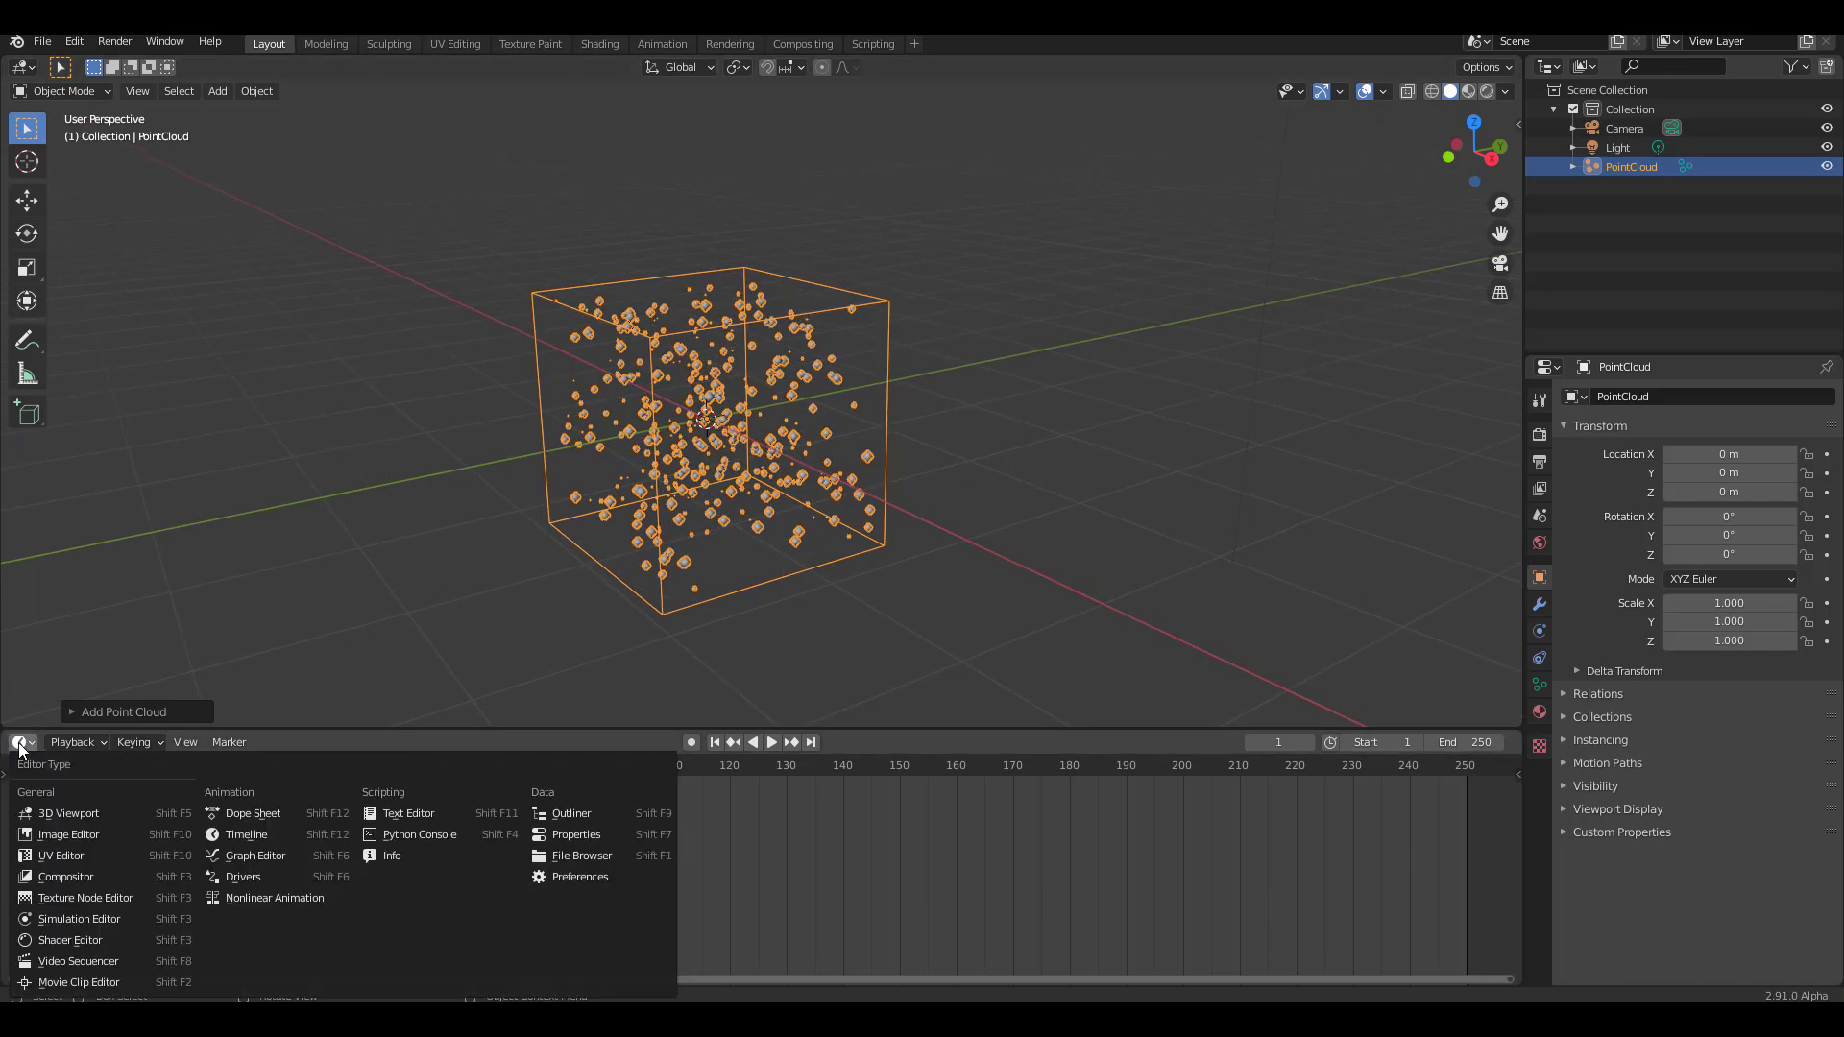
pyautogui.click(89, 920)
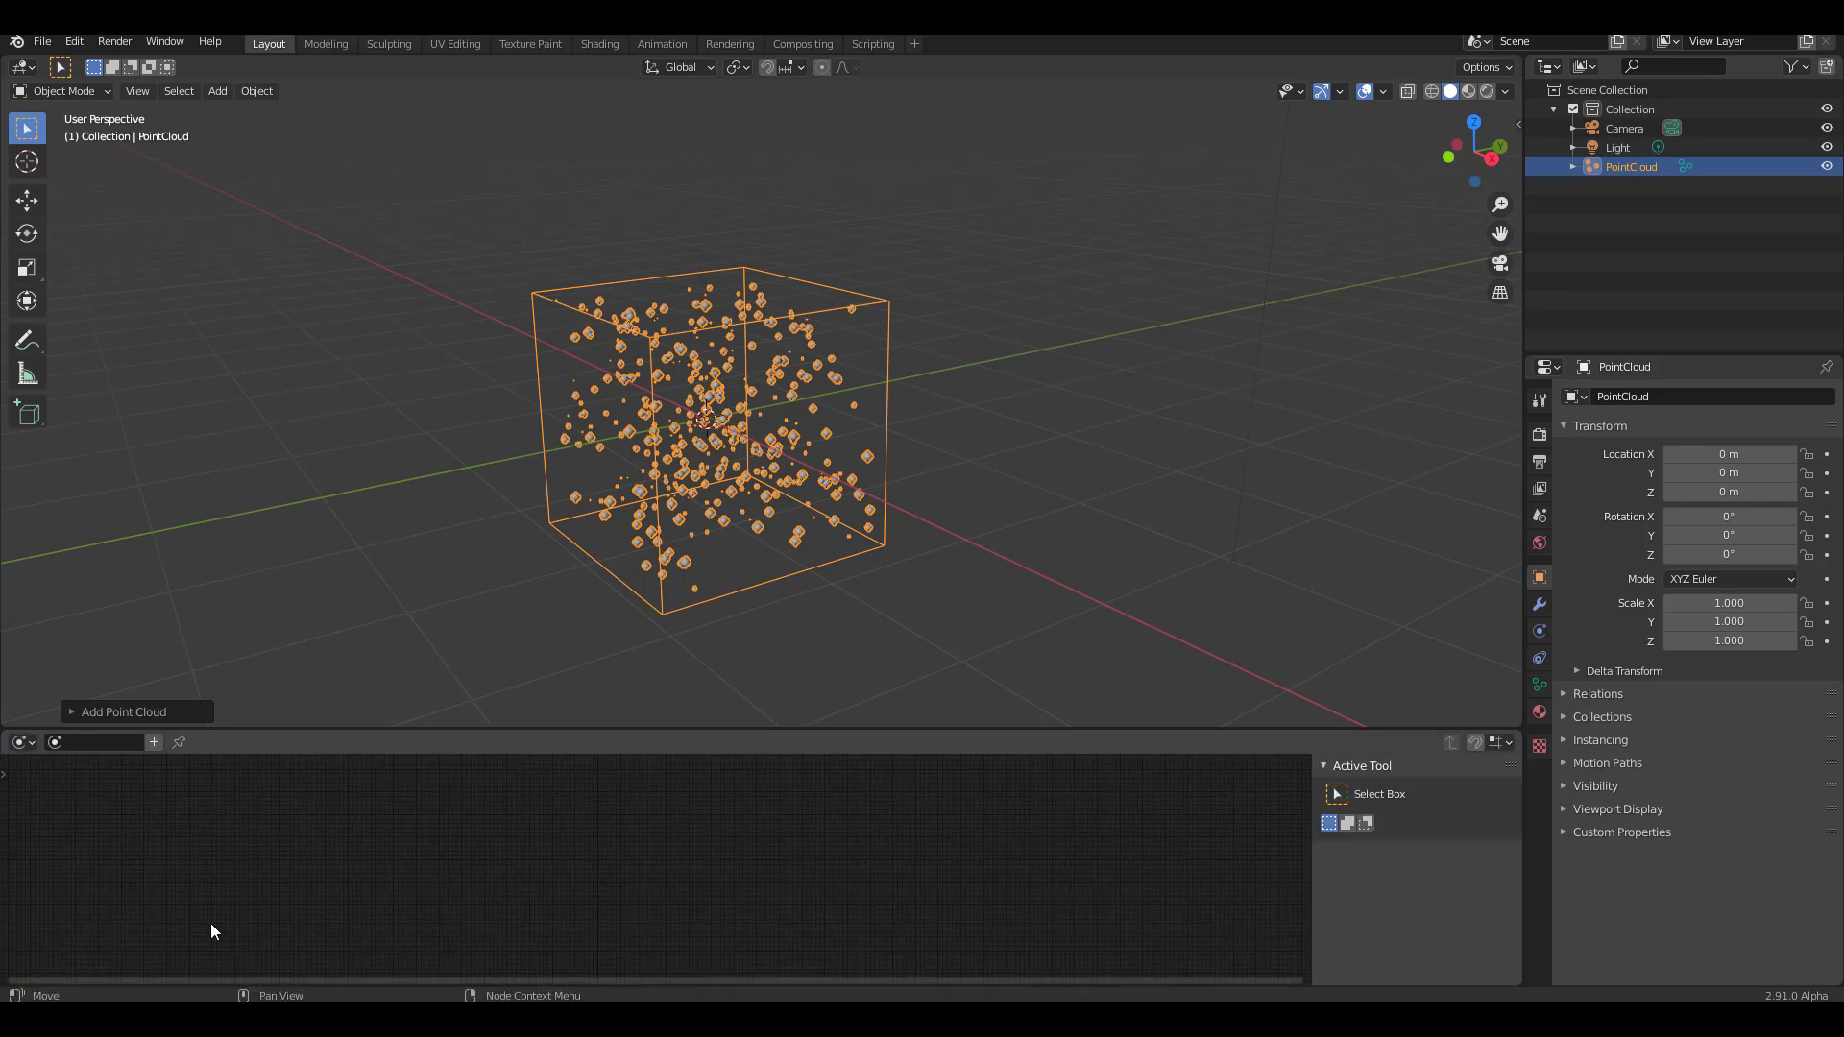
pyautogui.click(76, 44)
pyautogui.click(138, 338)
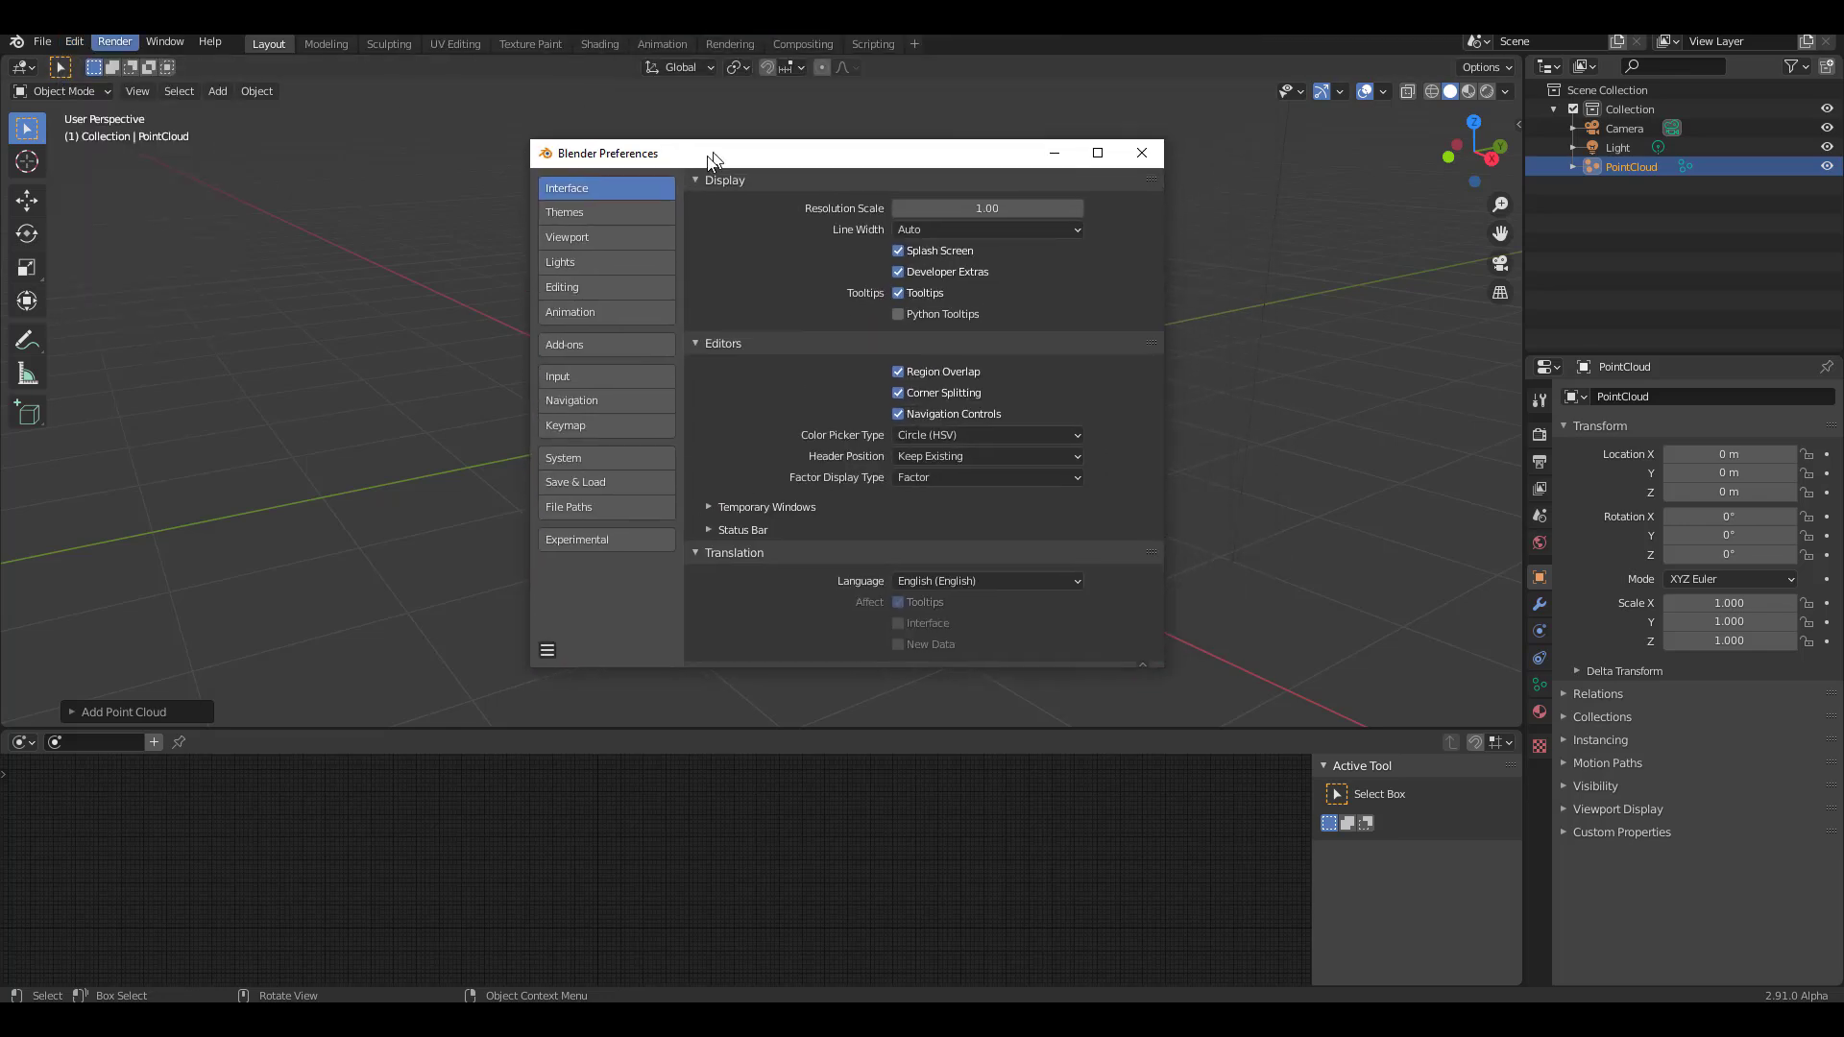
pyautogui.click(586, 543)
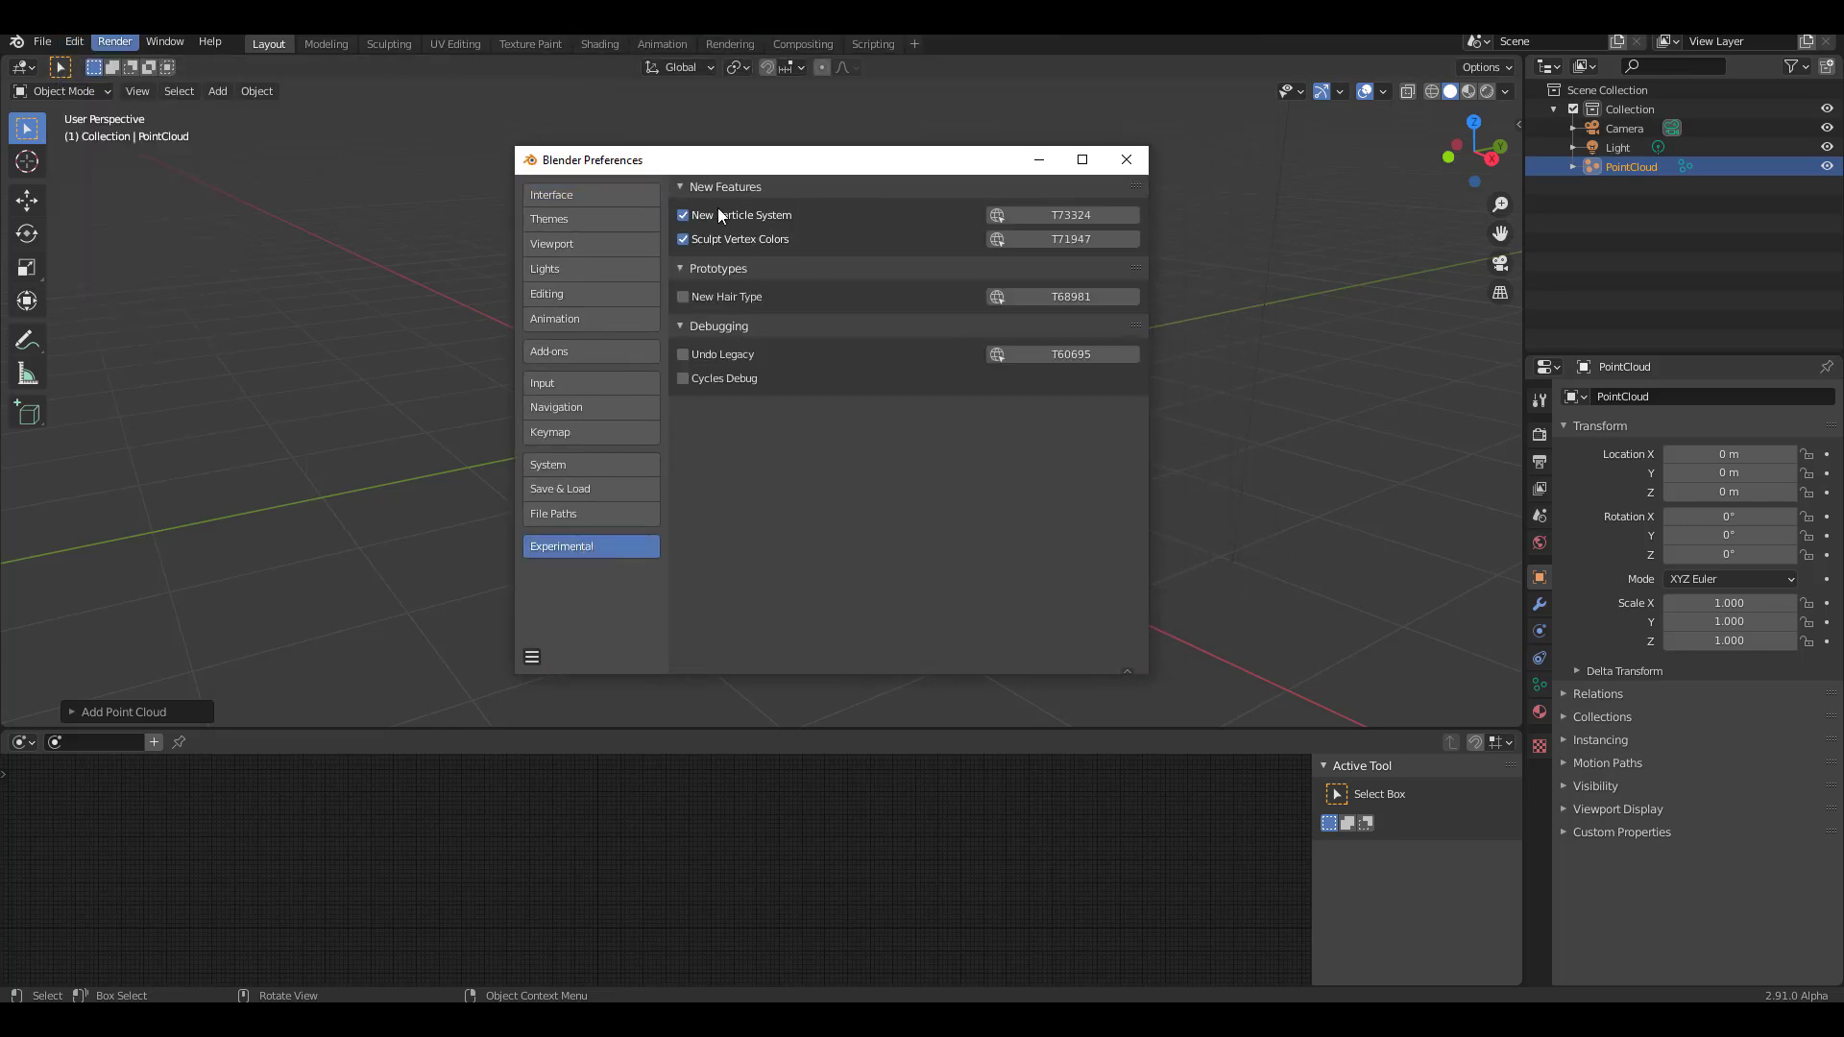
pyautogui.click(1141, 160)
# Step: Create a new simulation and place a Particle Simulation output node in its node tree
pyautogui.click(154, 741)
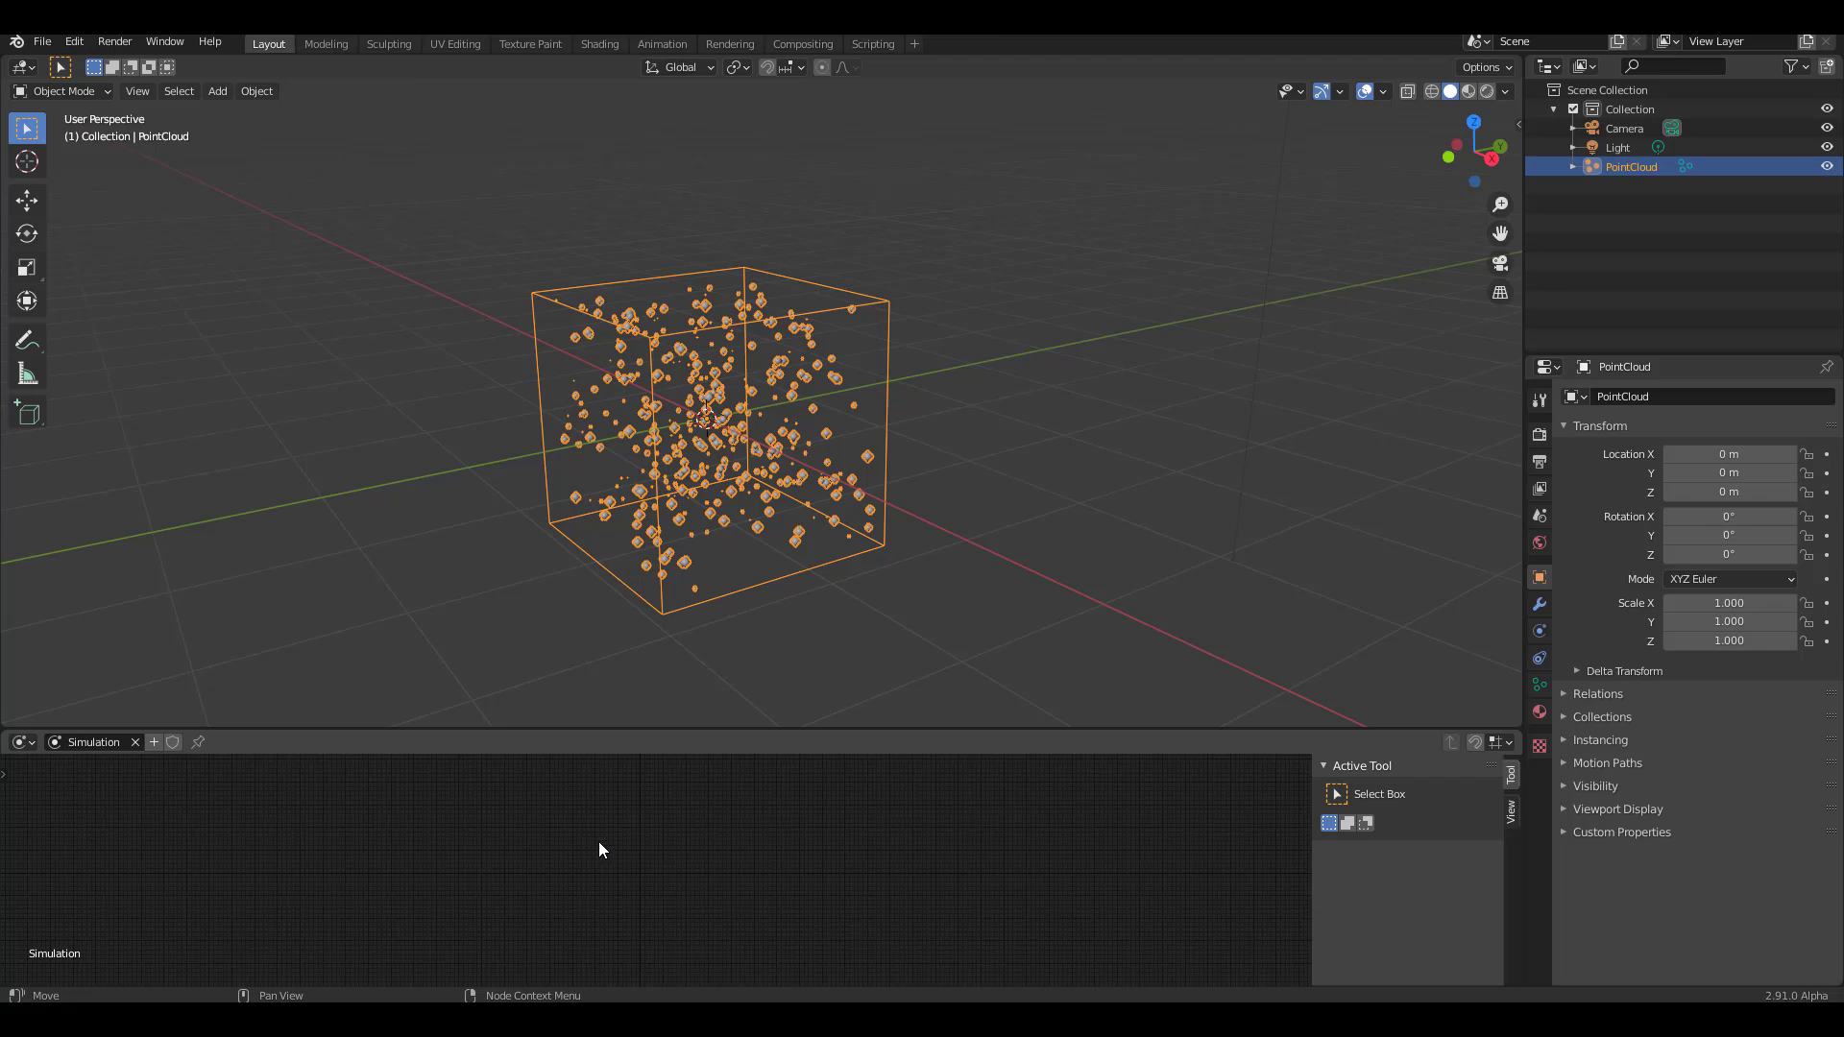
pyautogui.hotkey('shift', 'a')
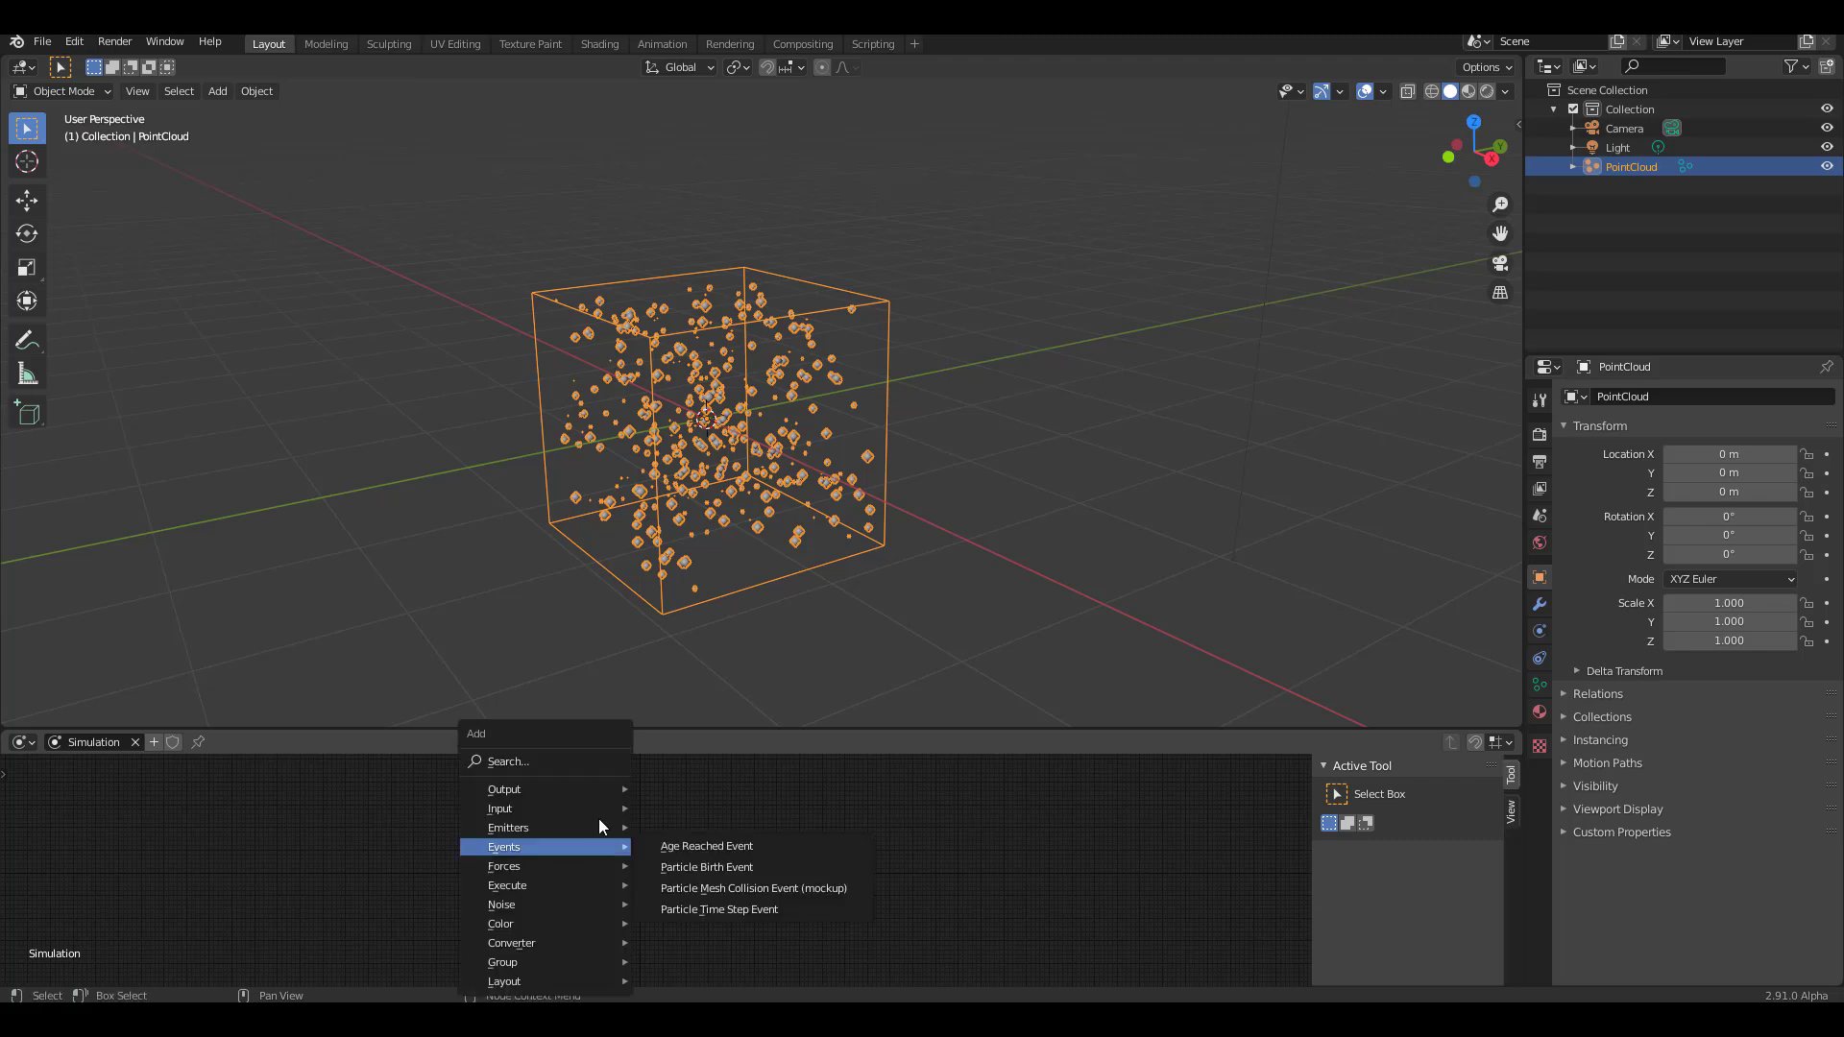
pyautogui.moveTo(599, 782)
pyautogui.click(673, 788)
pyautogui.click(701, 872)
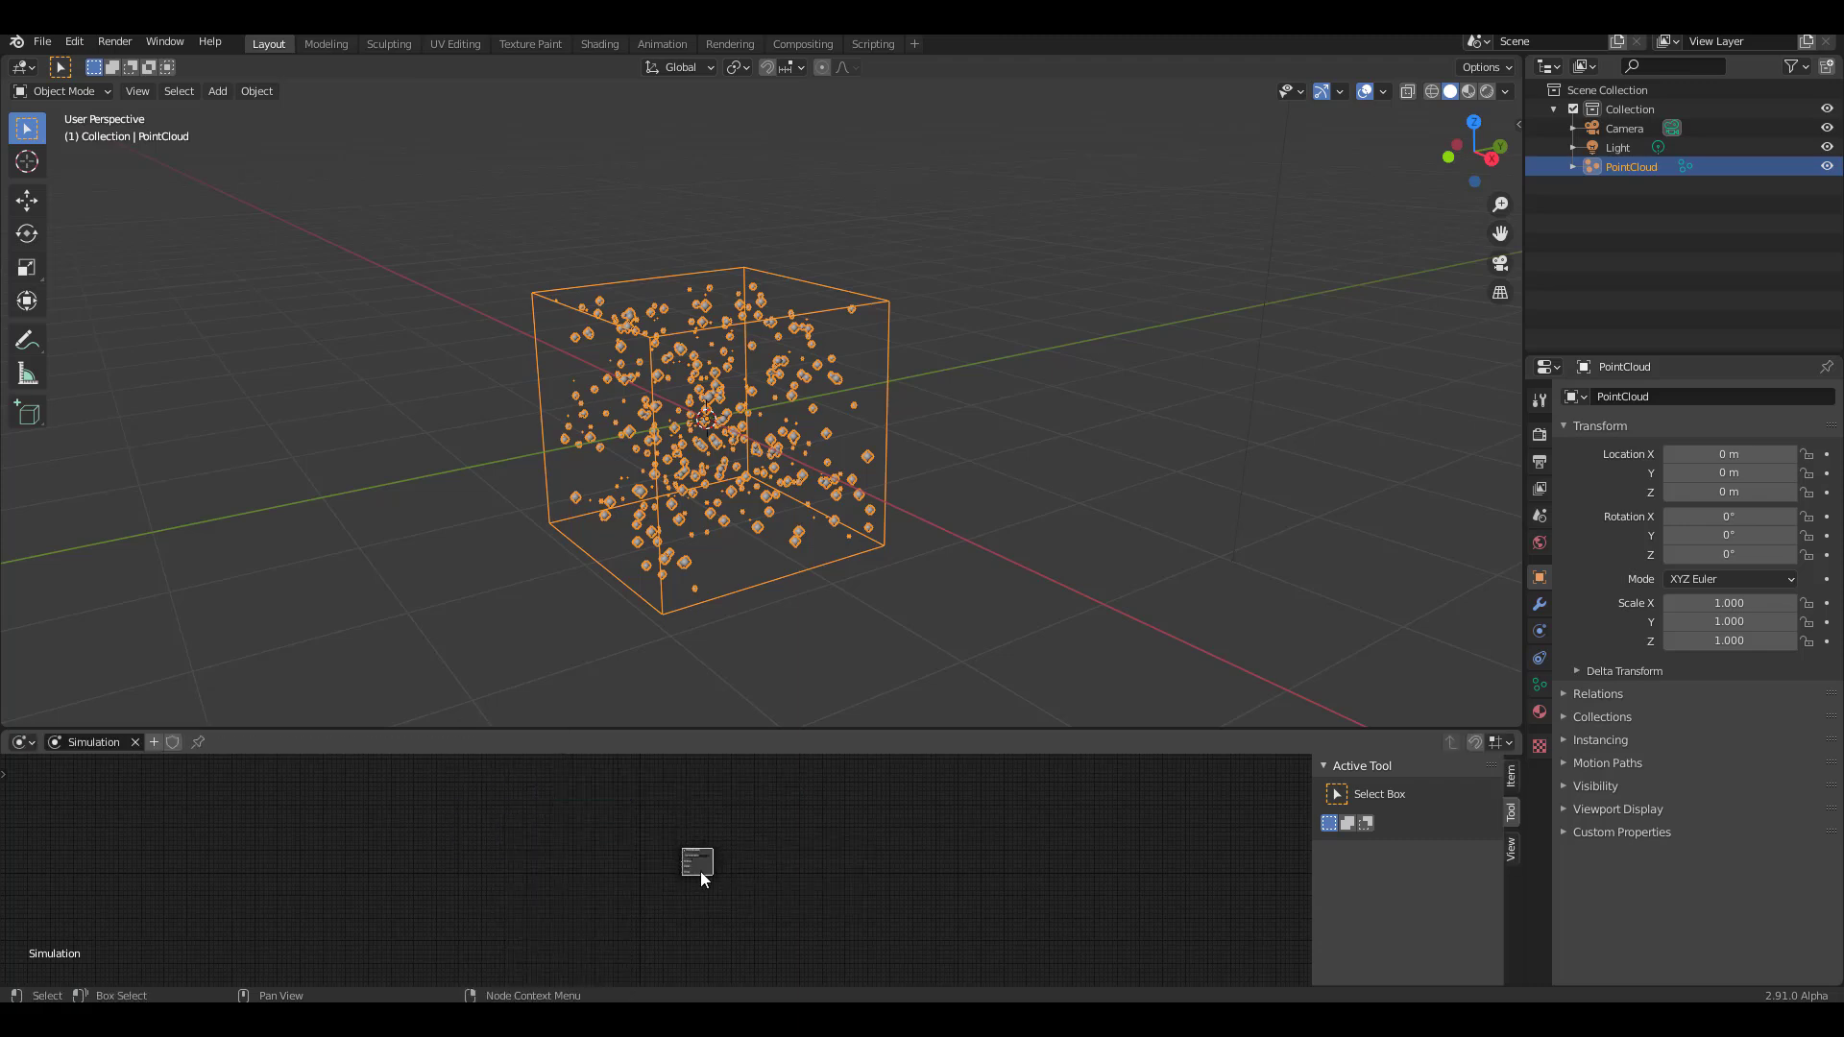
pyautogui.press('Home')
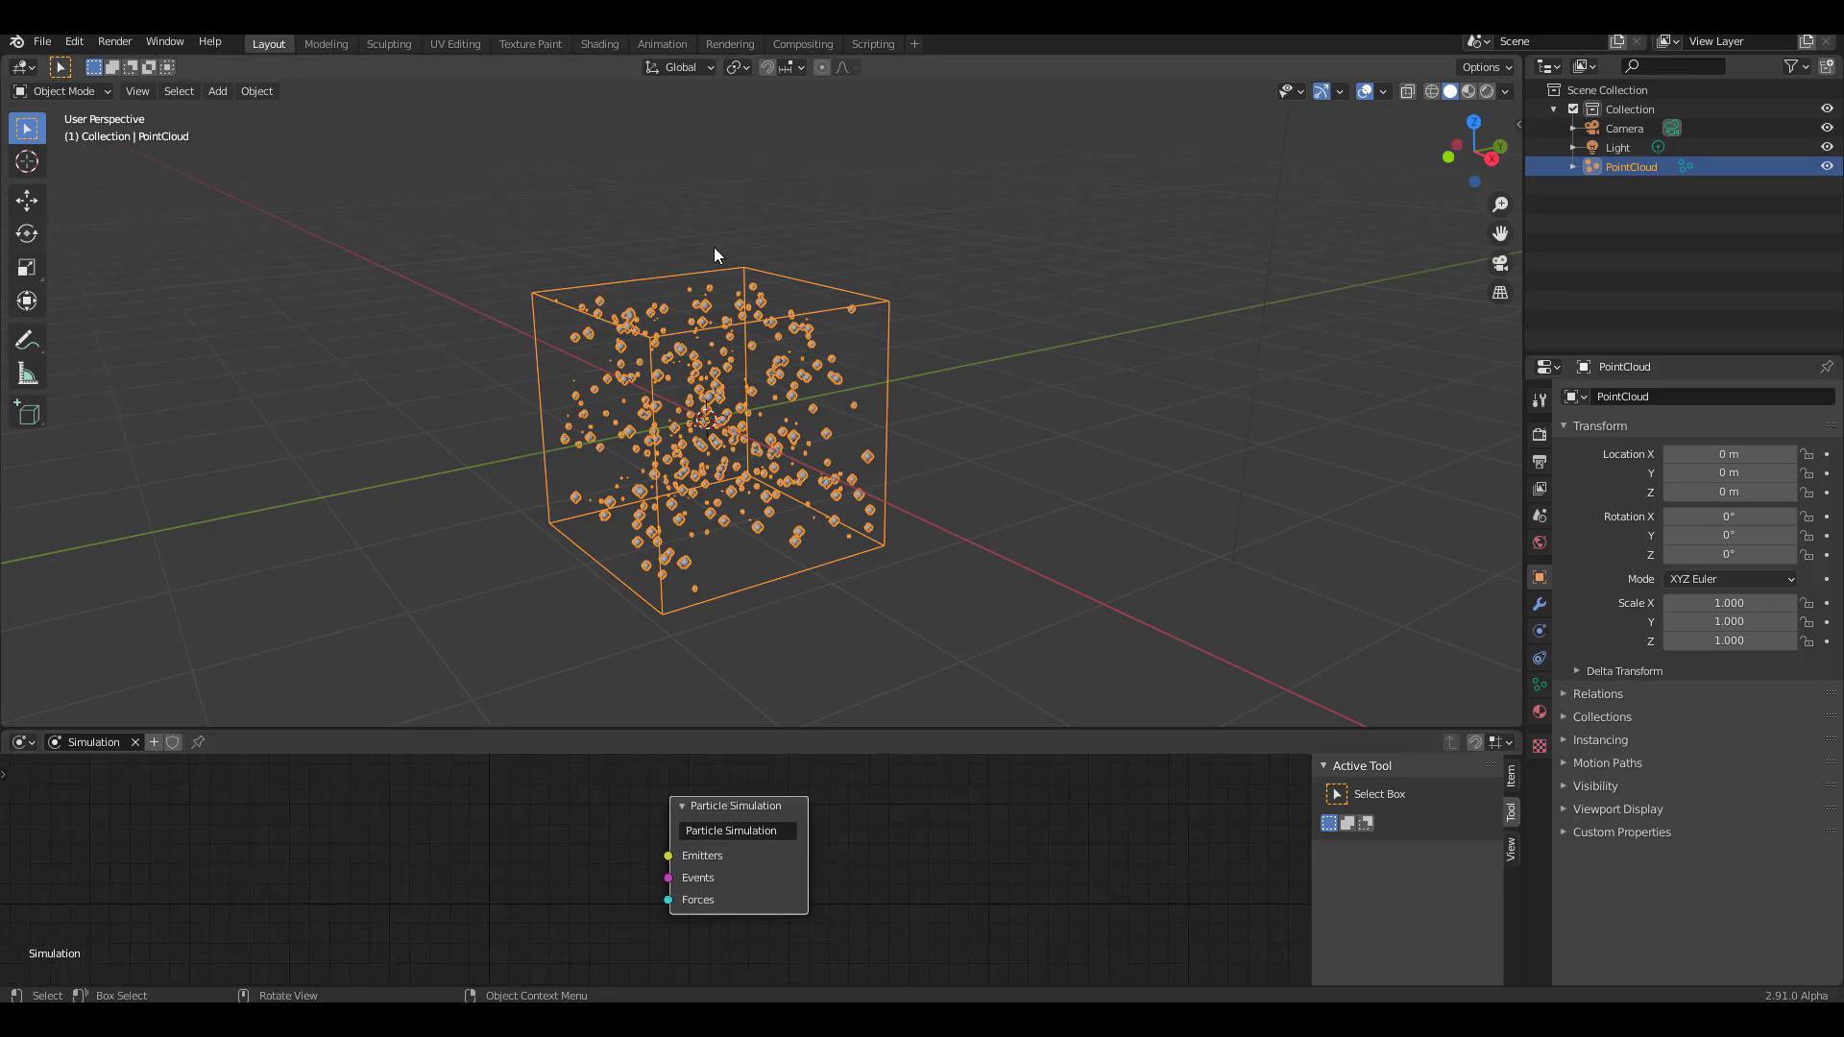
# Step: Add a Simulation modifier to the point cloud, using the existing simulation and the data path "Particle Simulation"
pyautogui.click(1539, 603)
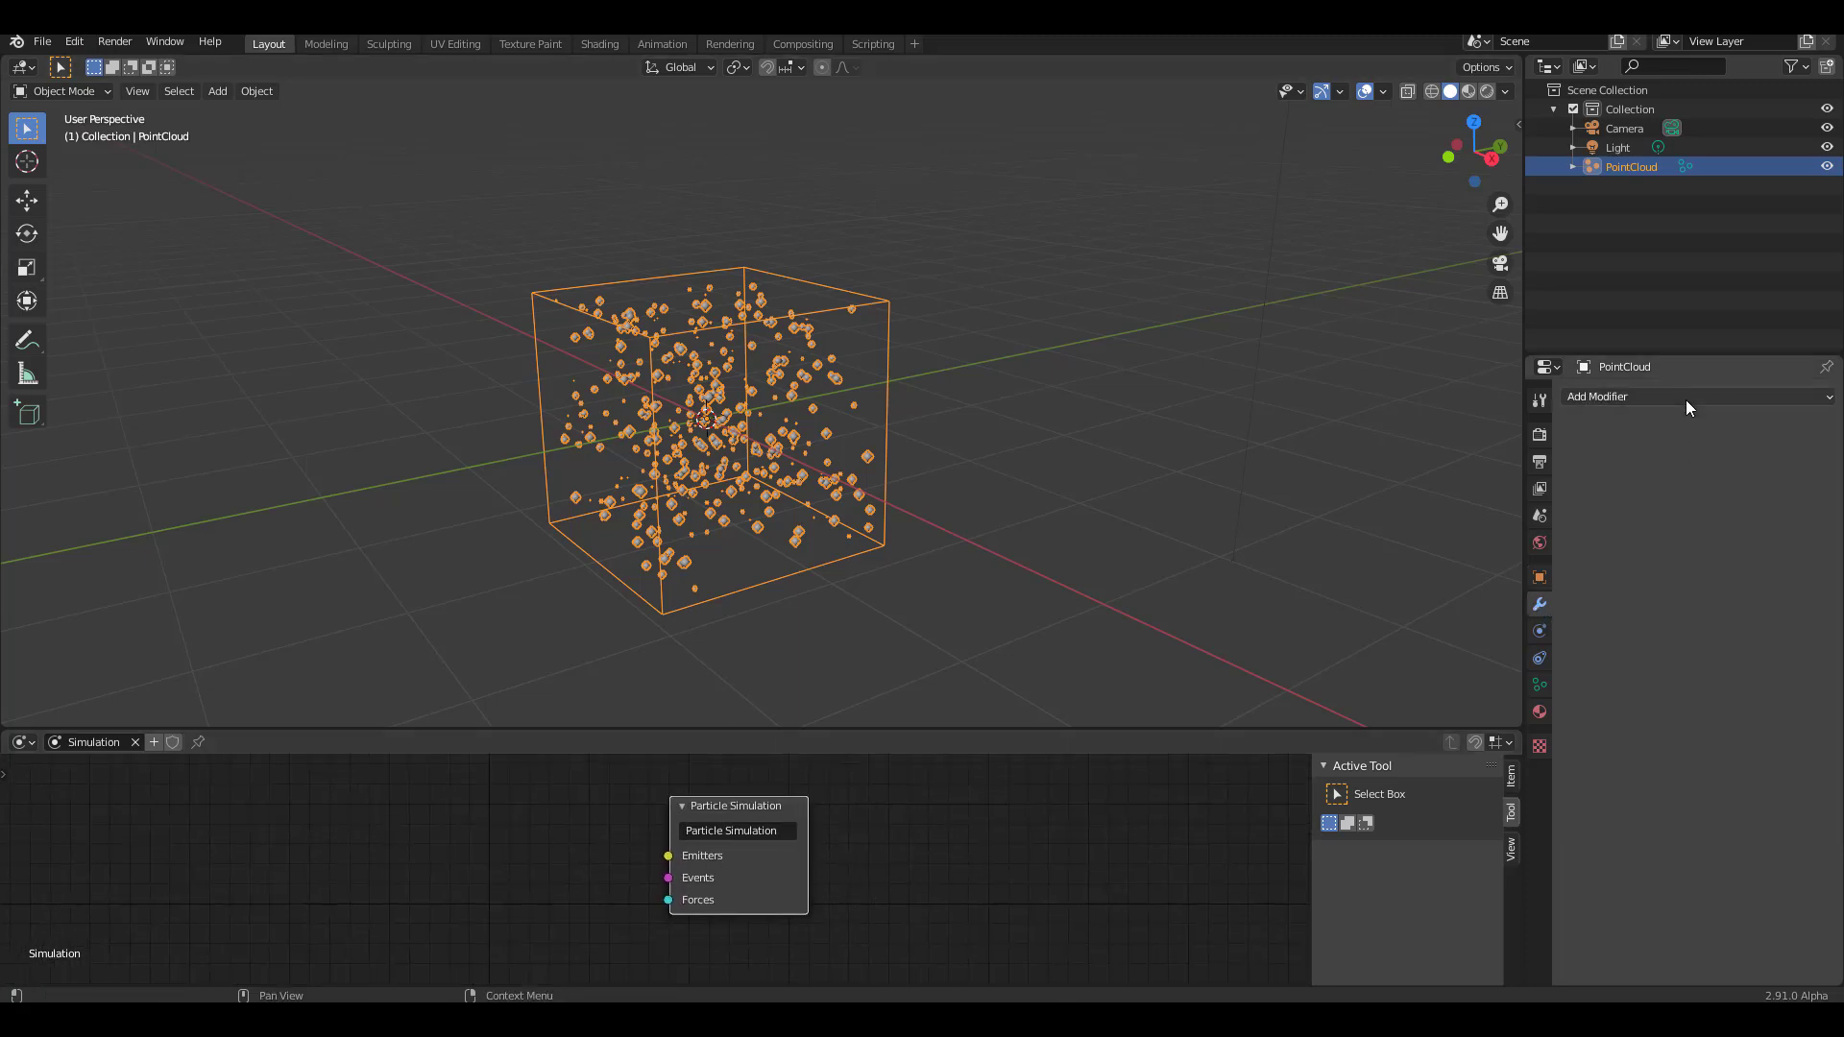
pyautogui.click(1685, 399)
pyautogui.click(1772, 467)
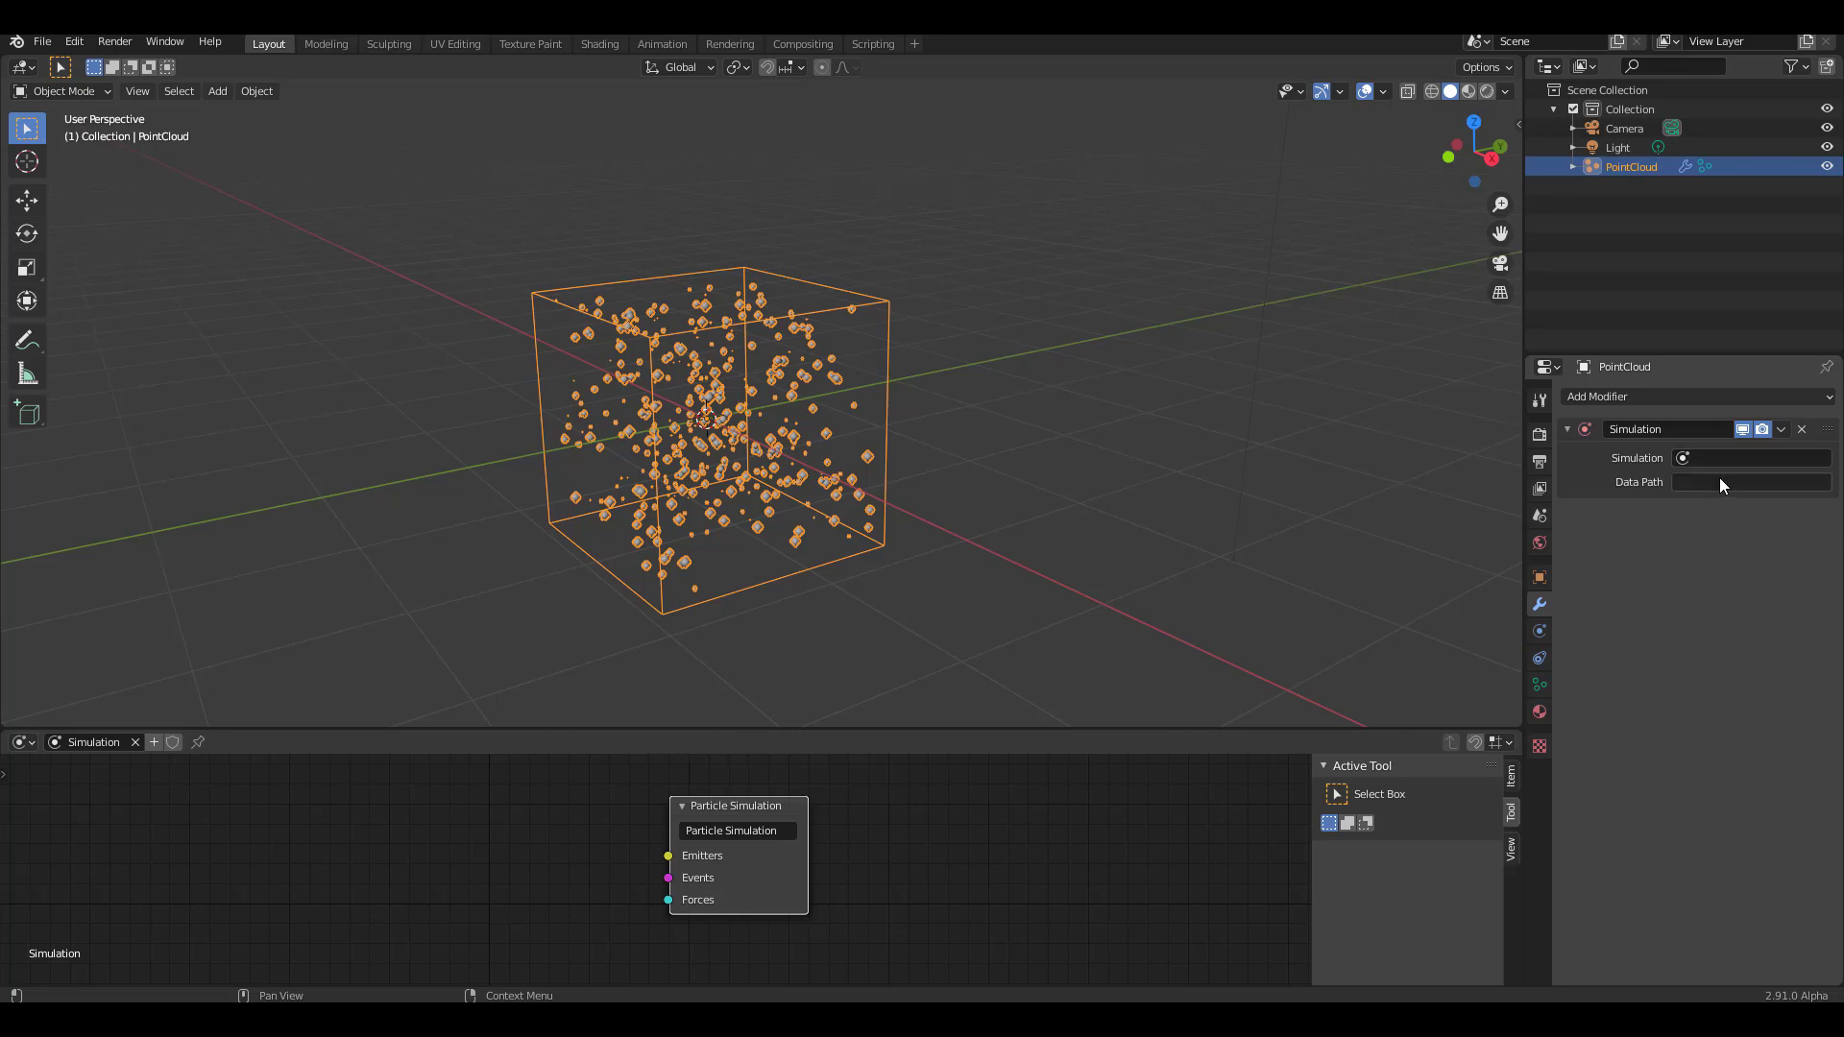
pyautogui.click(1697, 457)
pyautogui.click(1680, 485)
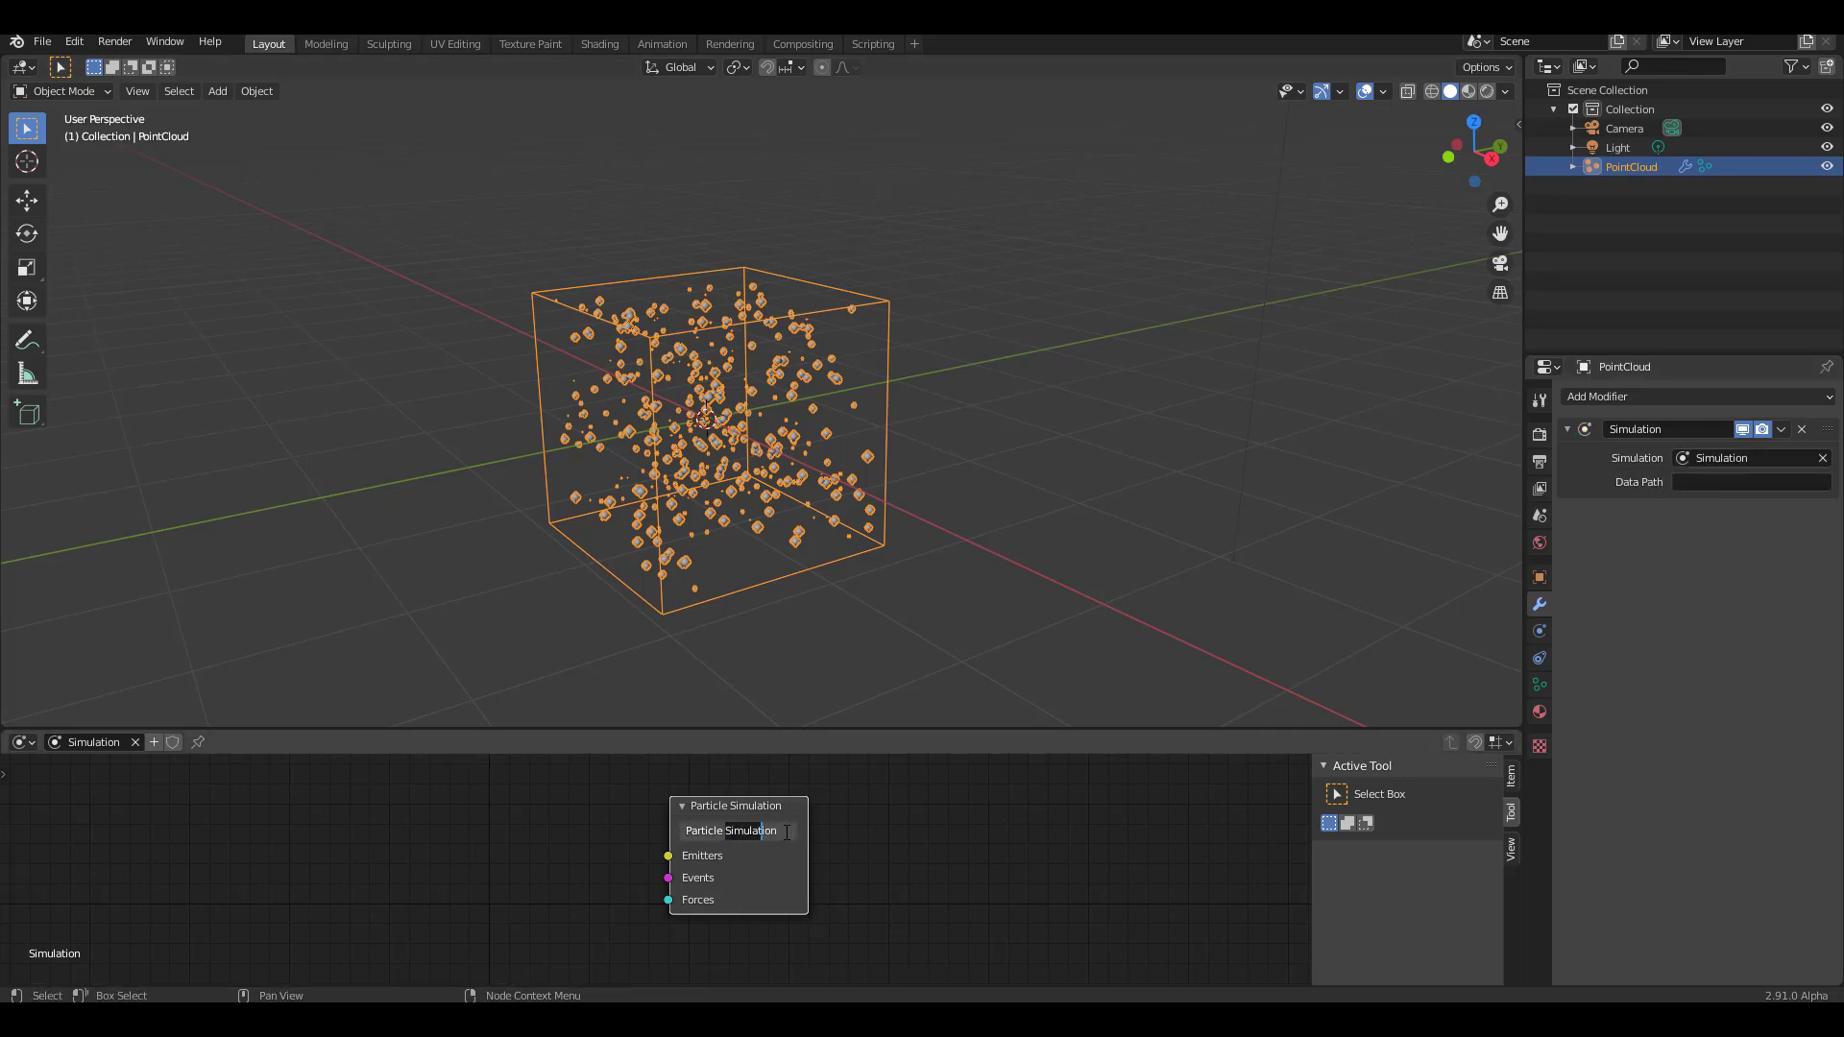
pyautogui.click(1760, 482)
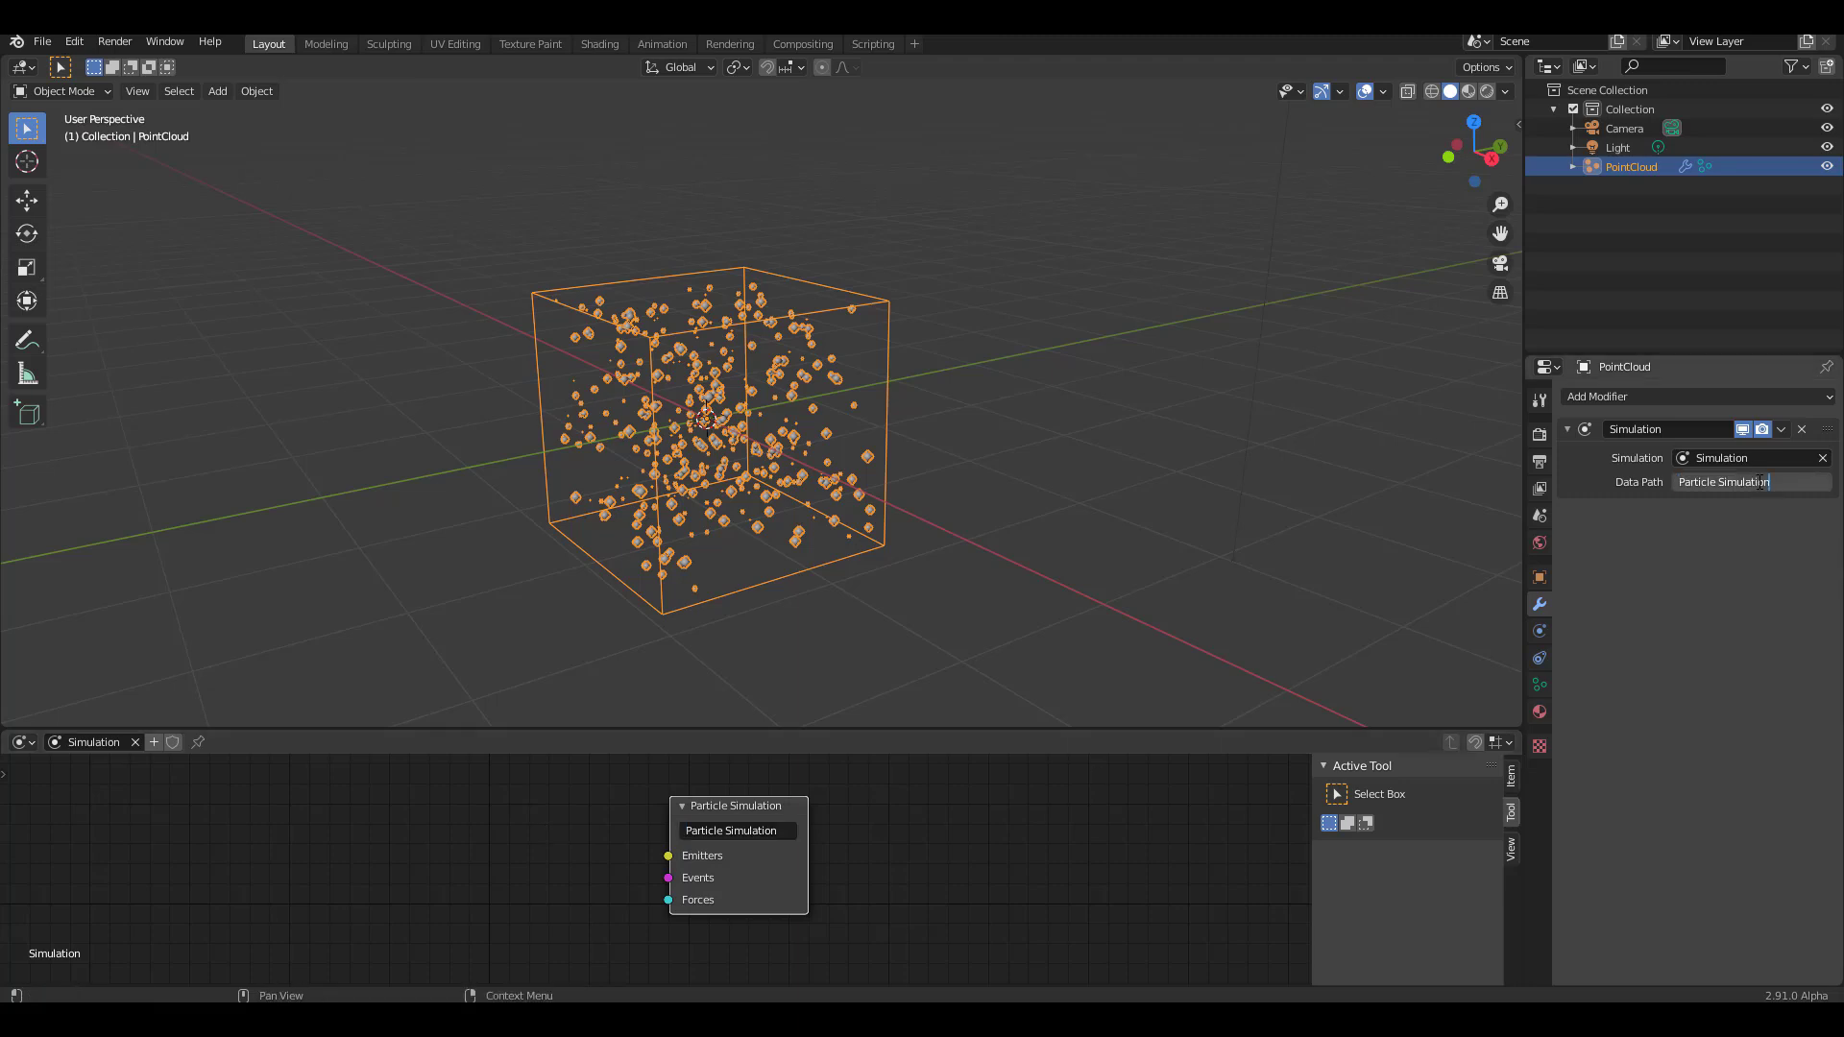
pyautogui.press('Return')
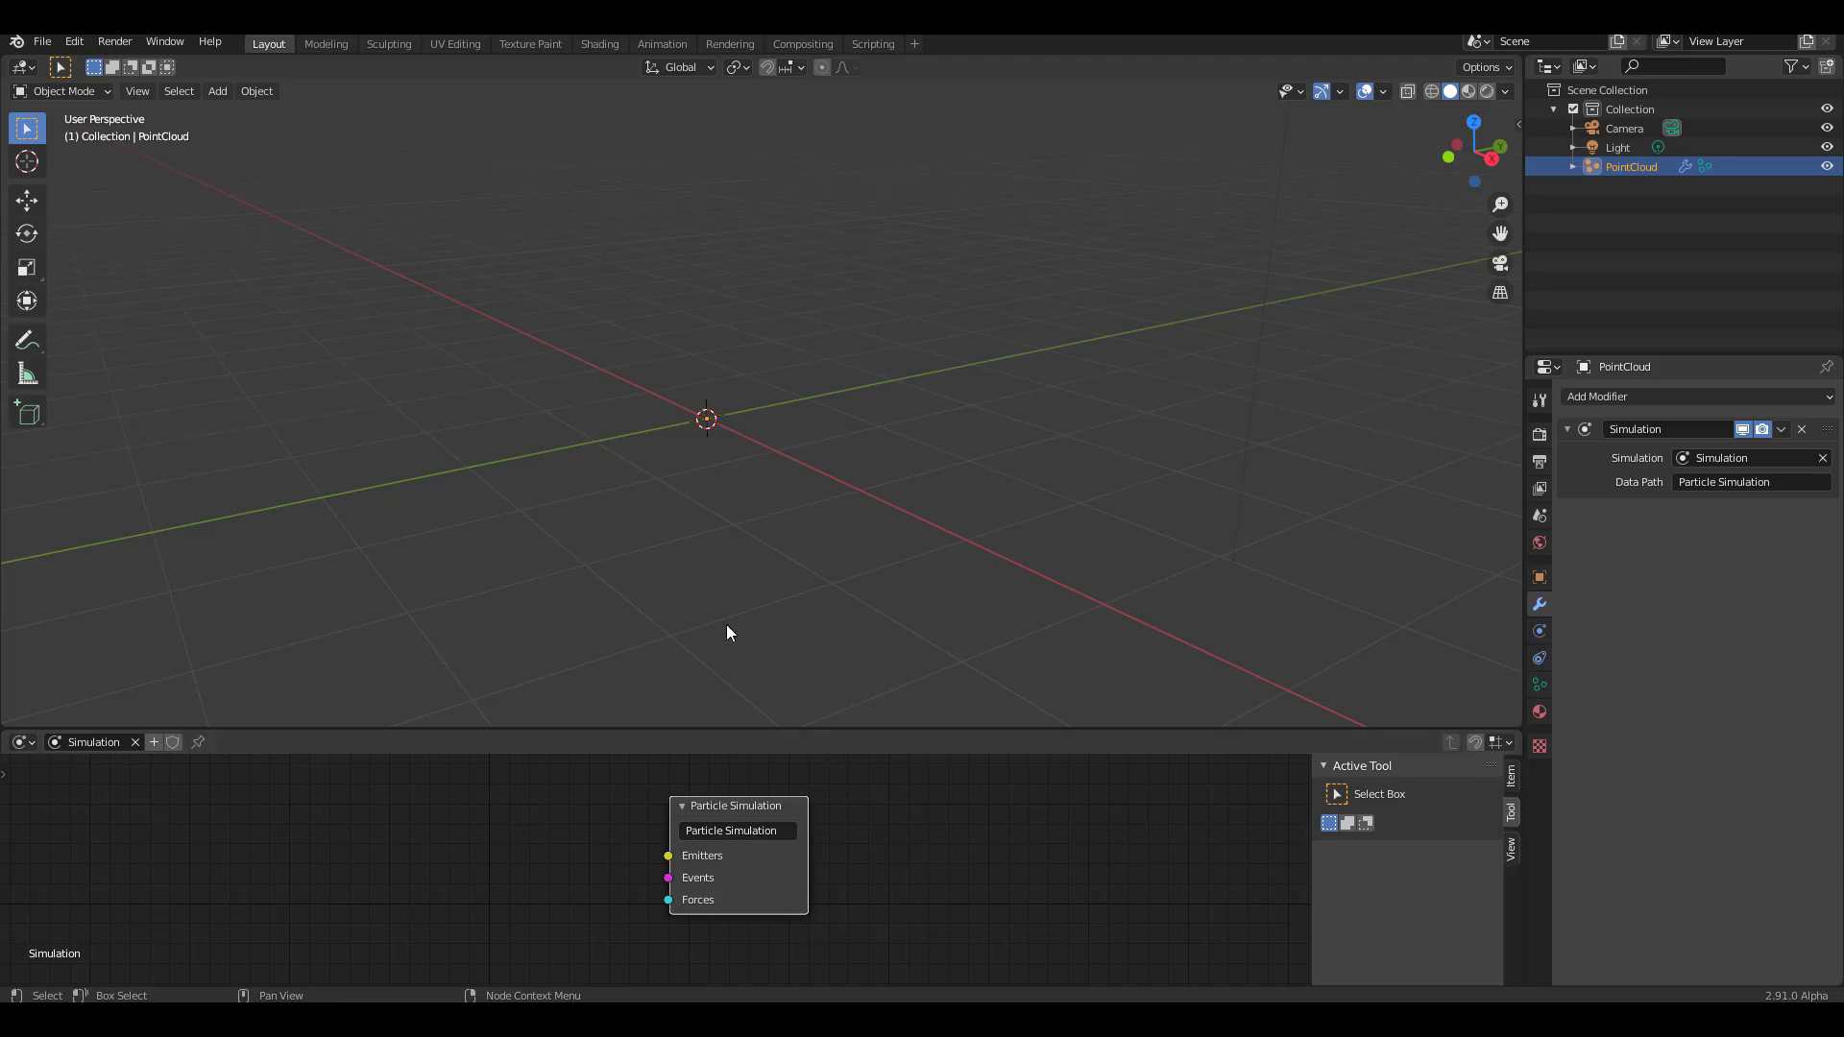
# Step: Add a Particle Mesh Emitter node and connect its Emitter output to the Emitters input of the Particle Simulation node
pyautogui.press('space')
pyautogui.press('Escape')
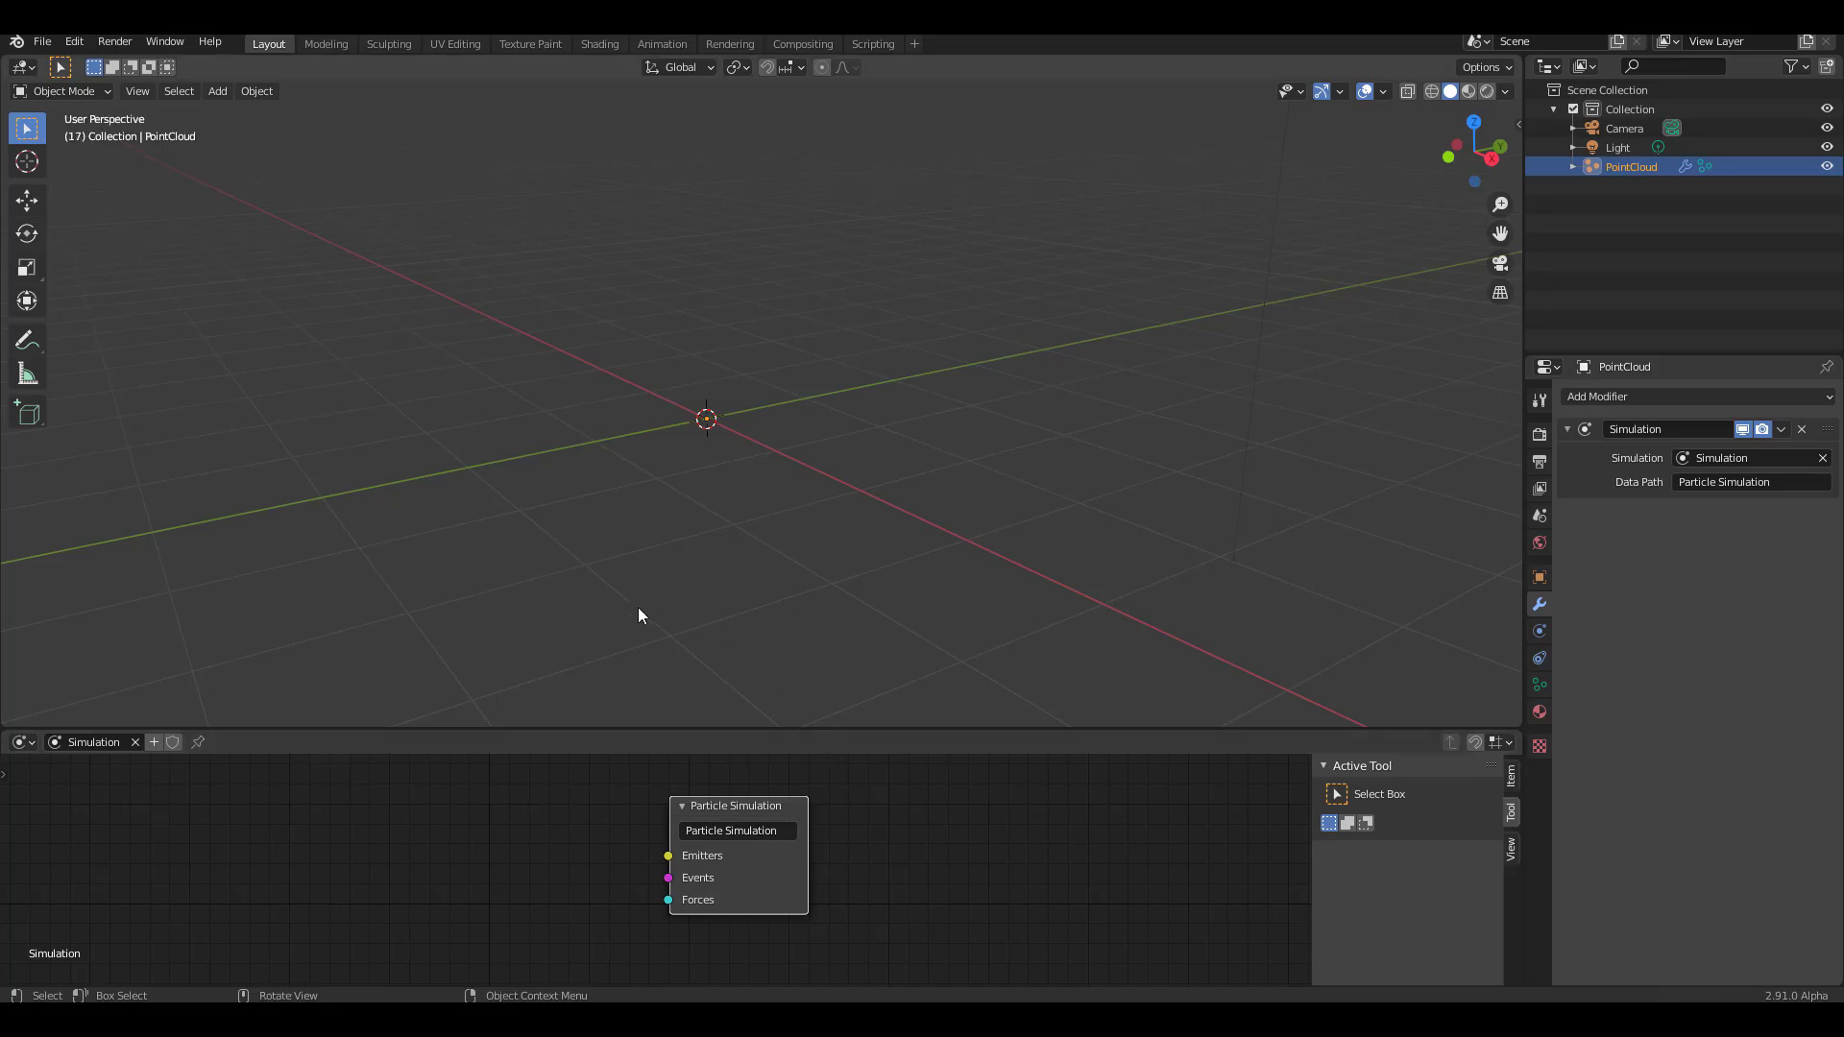
pyautogui.moveTo(553, 870); pyautogui.dragTo(638, 873, button='middle')
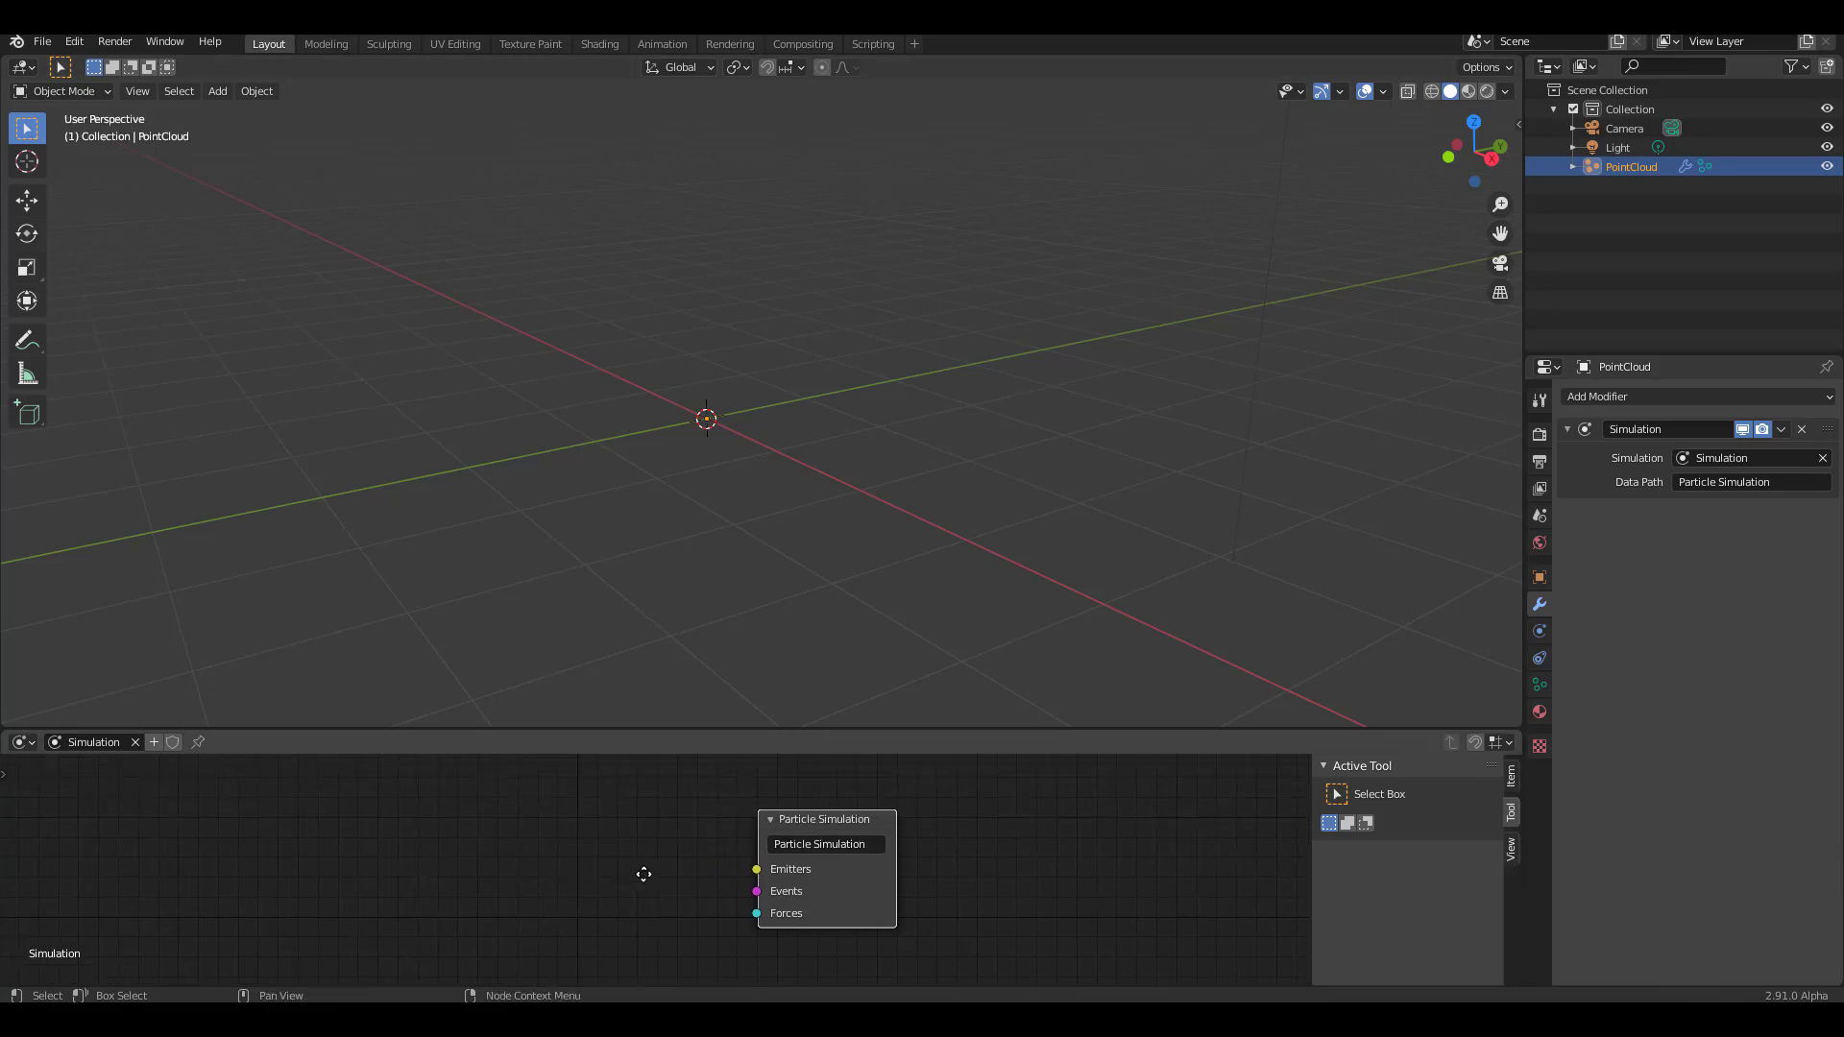
pyautogui.hotkey('shift', 'a')
pyautogui.moveTo(591, 849)
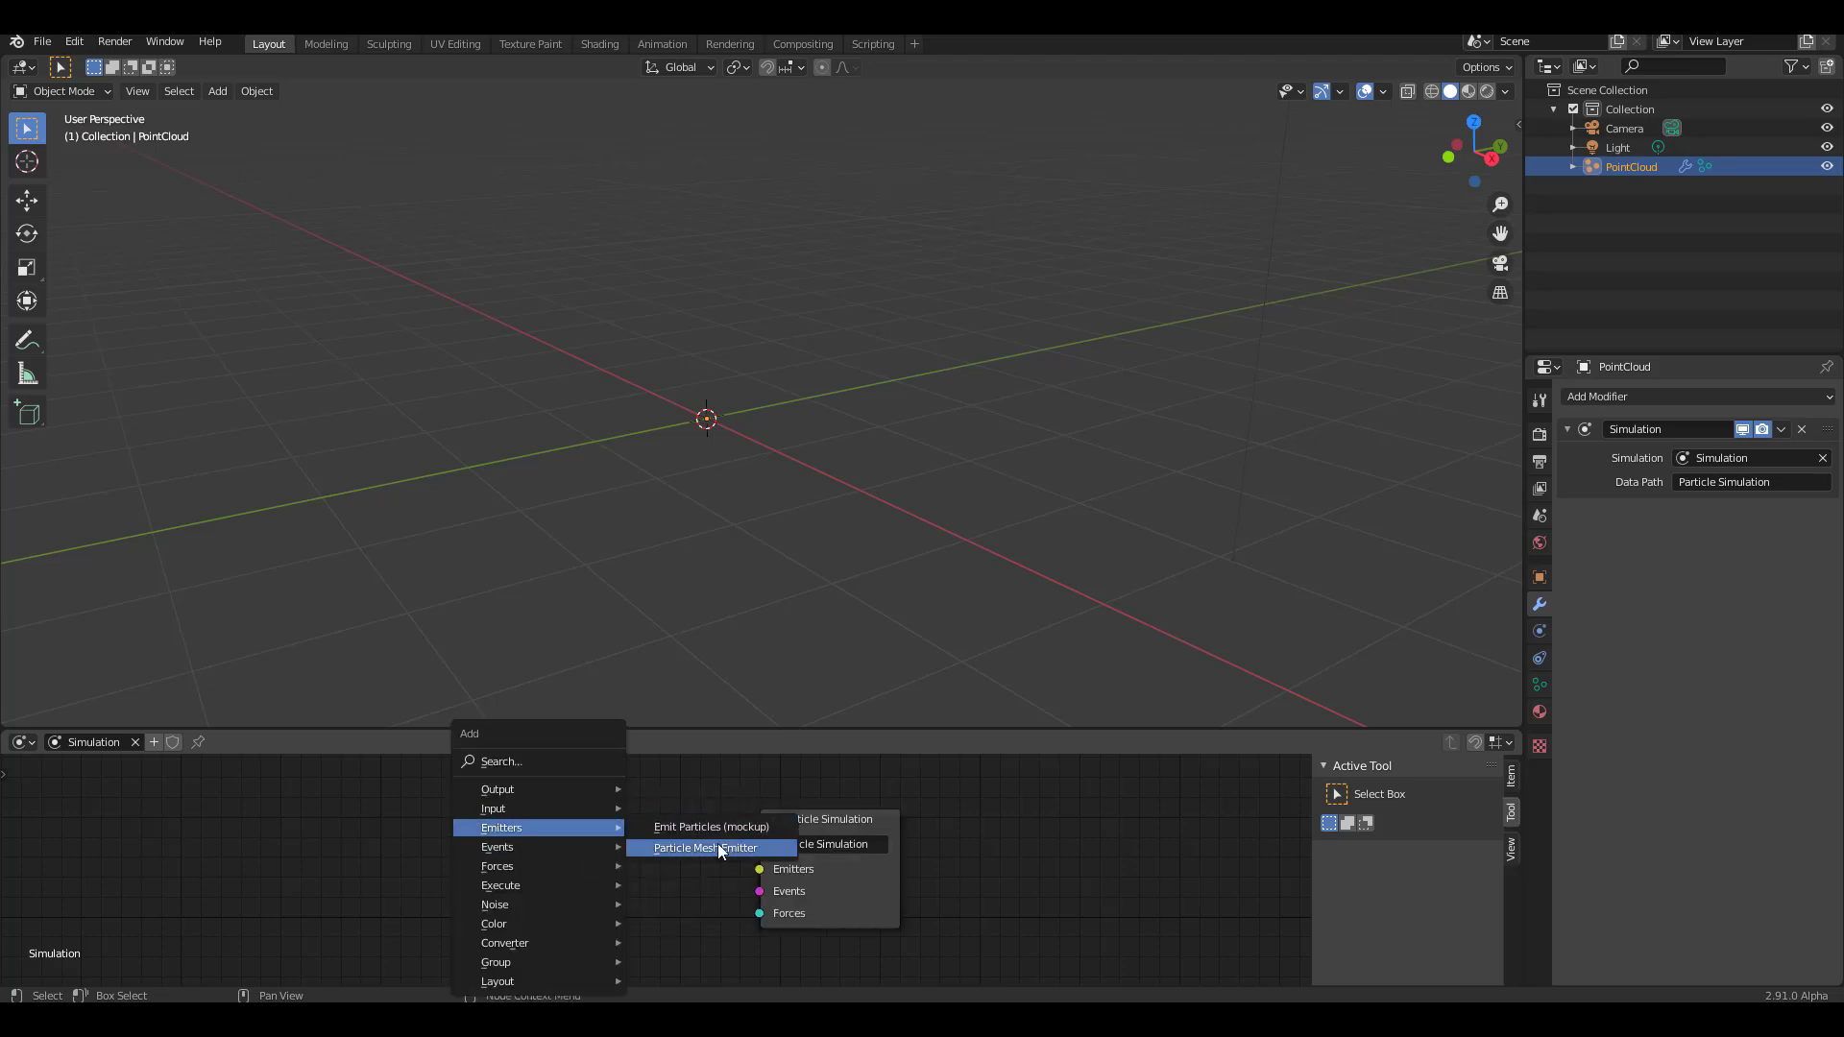
pyautogui.click(717, 843)
pyautogui.click(718, 844)
pyautogui.moveTo(655, 835); pyautogui.dragTo(764, 874)
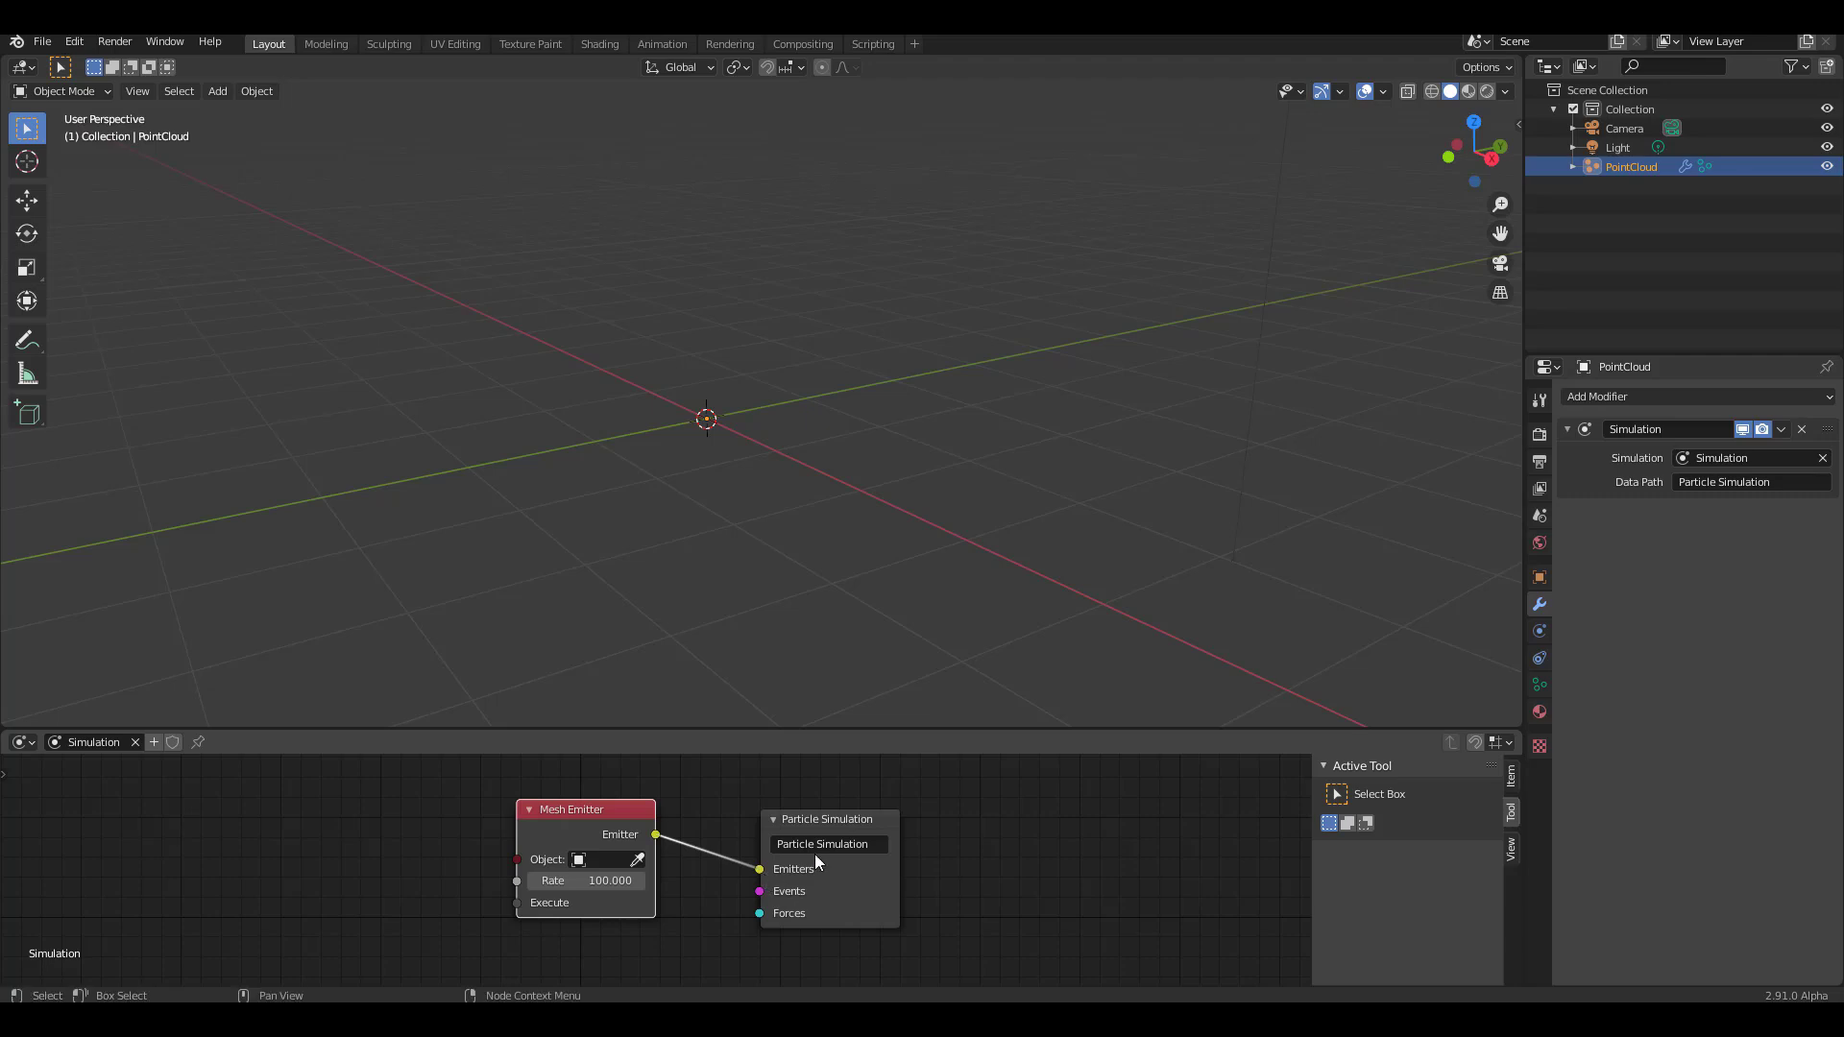
# Step: Add a Monkey mesh to the scene and assign it as the Mesh Emitter node's object
pyautogui.click(544, 461)
pyautogui.hotkey('shift', 'a')
pyautogui.moveTo(545, 461)
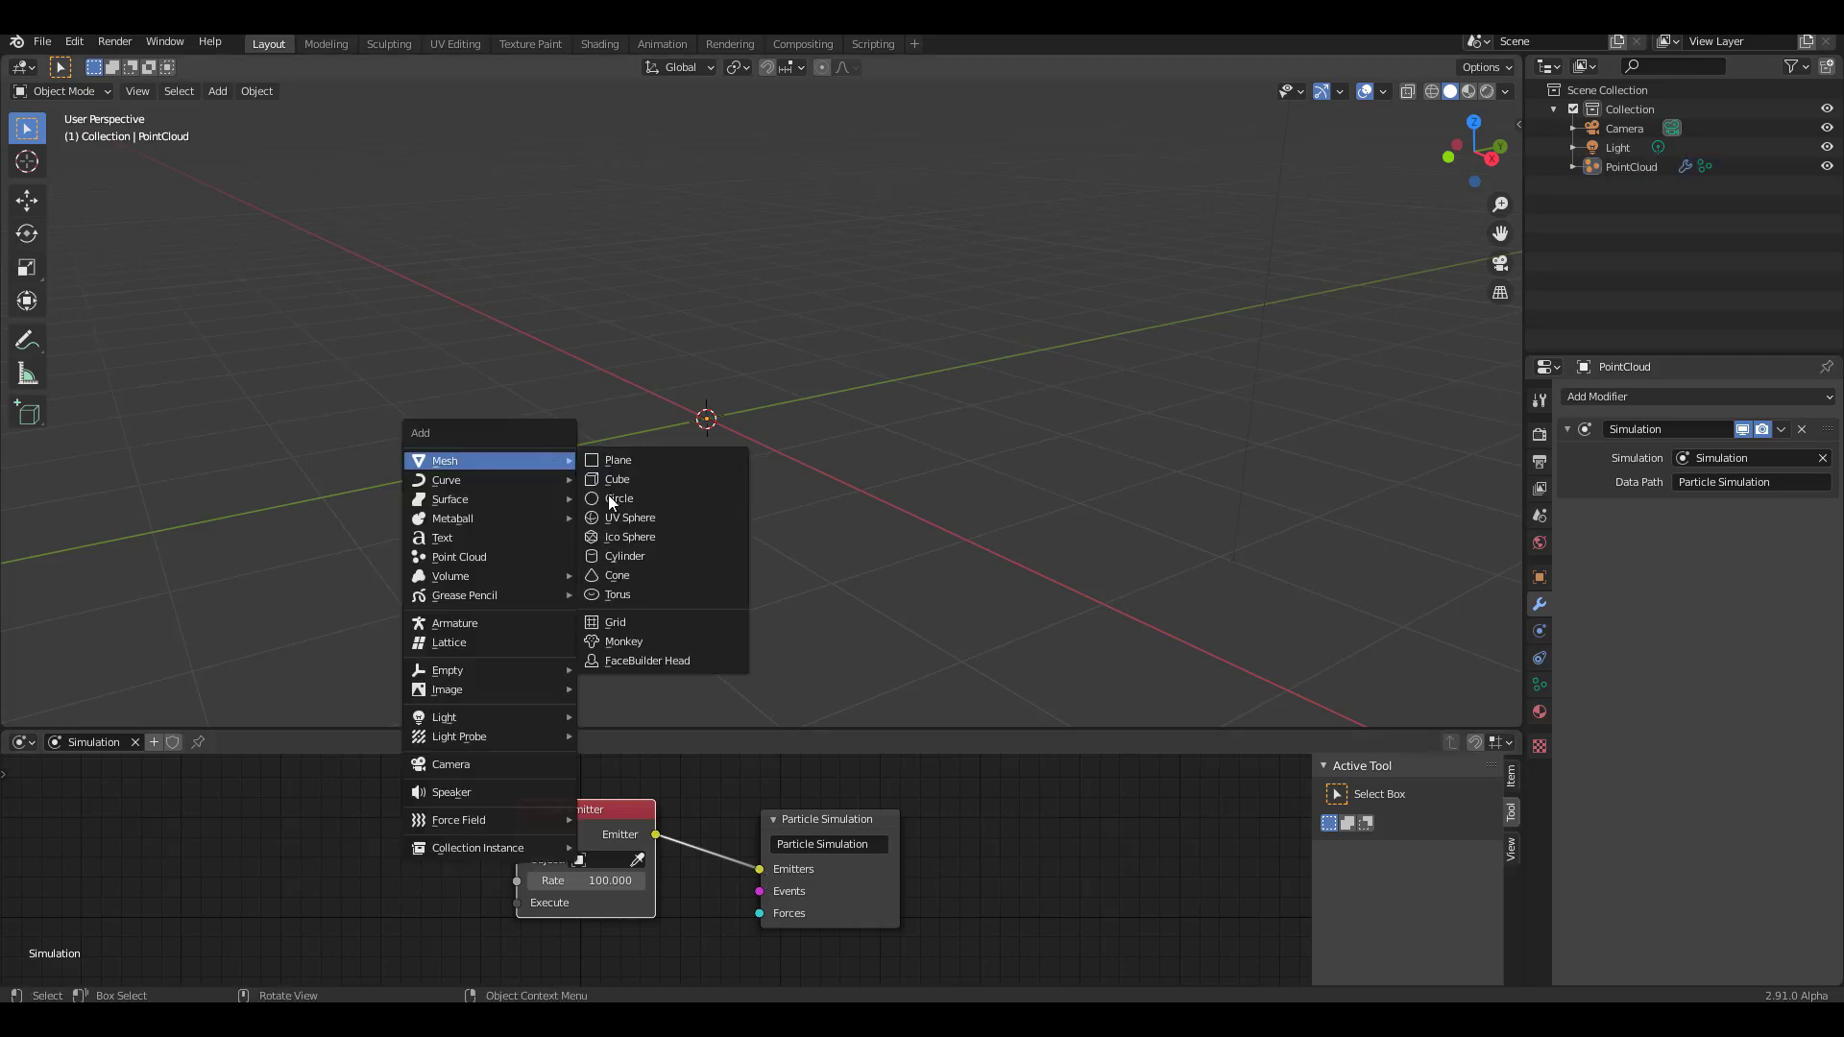
pyautogui.click(634, 647)
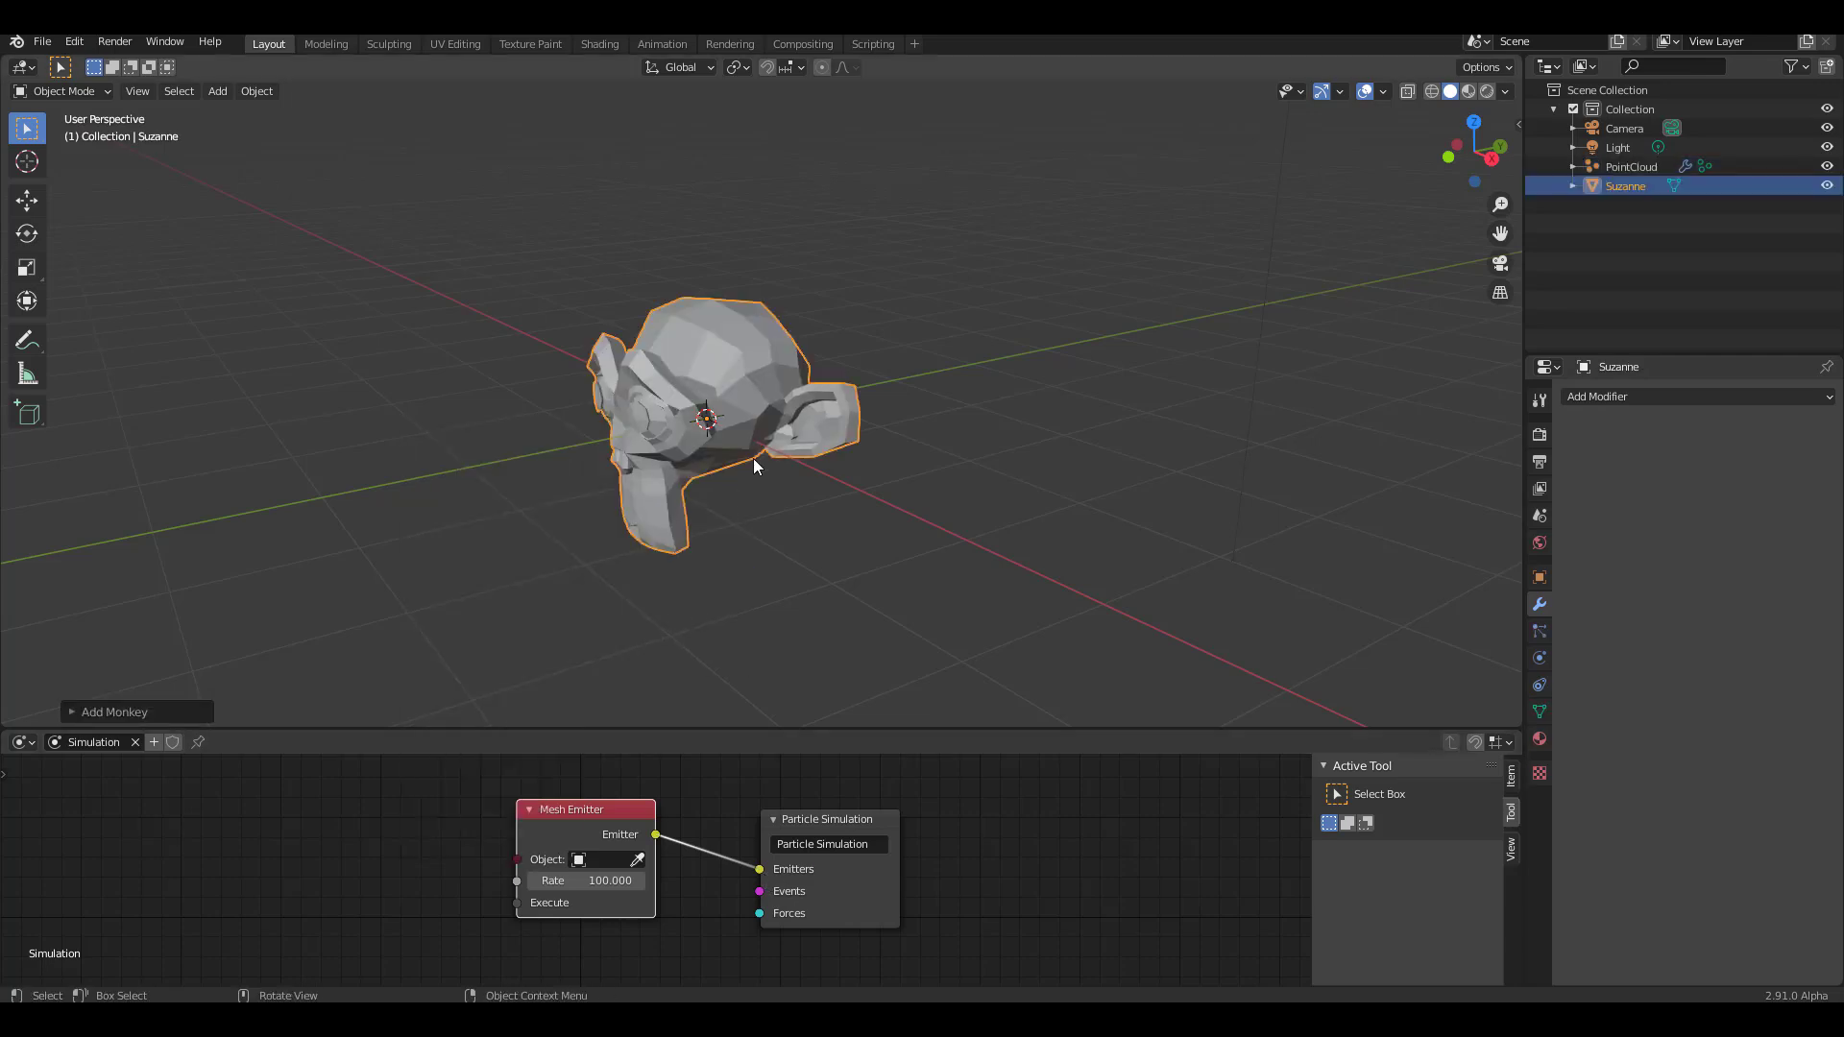
pyautogui.moveTo(753, 458); pyautogui.dragTo(768, 492, button='middle')
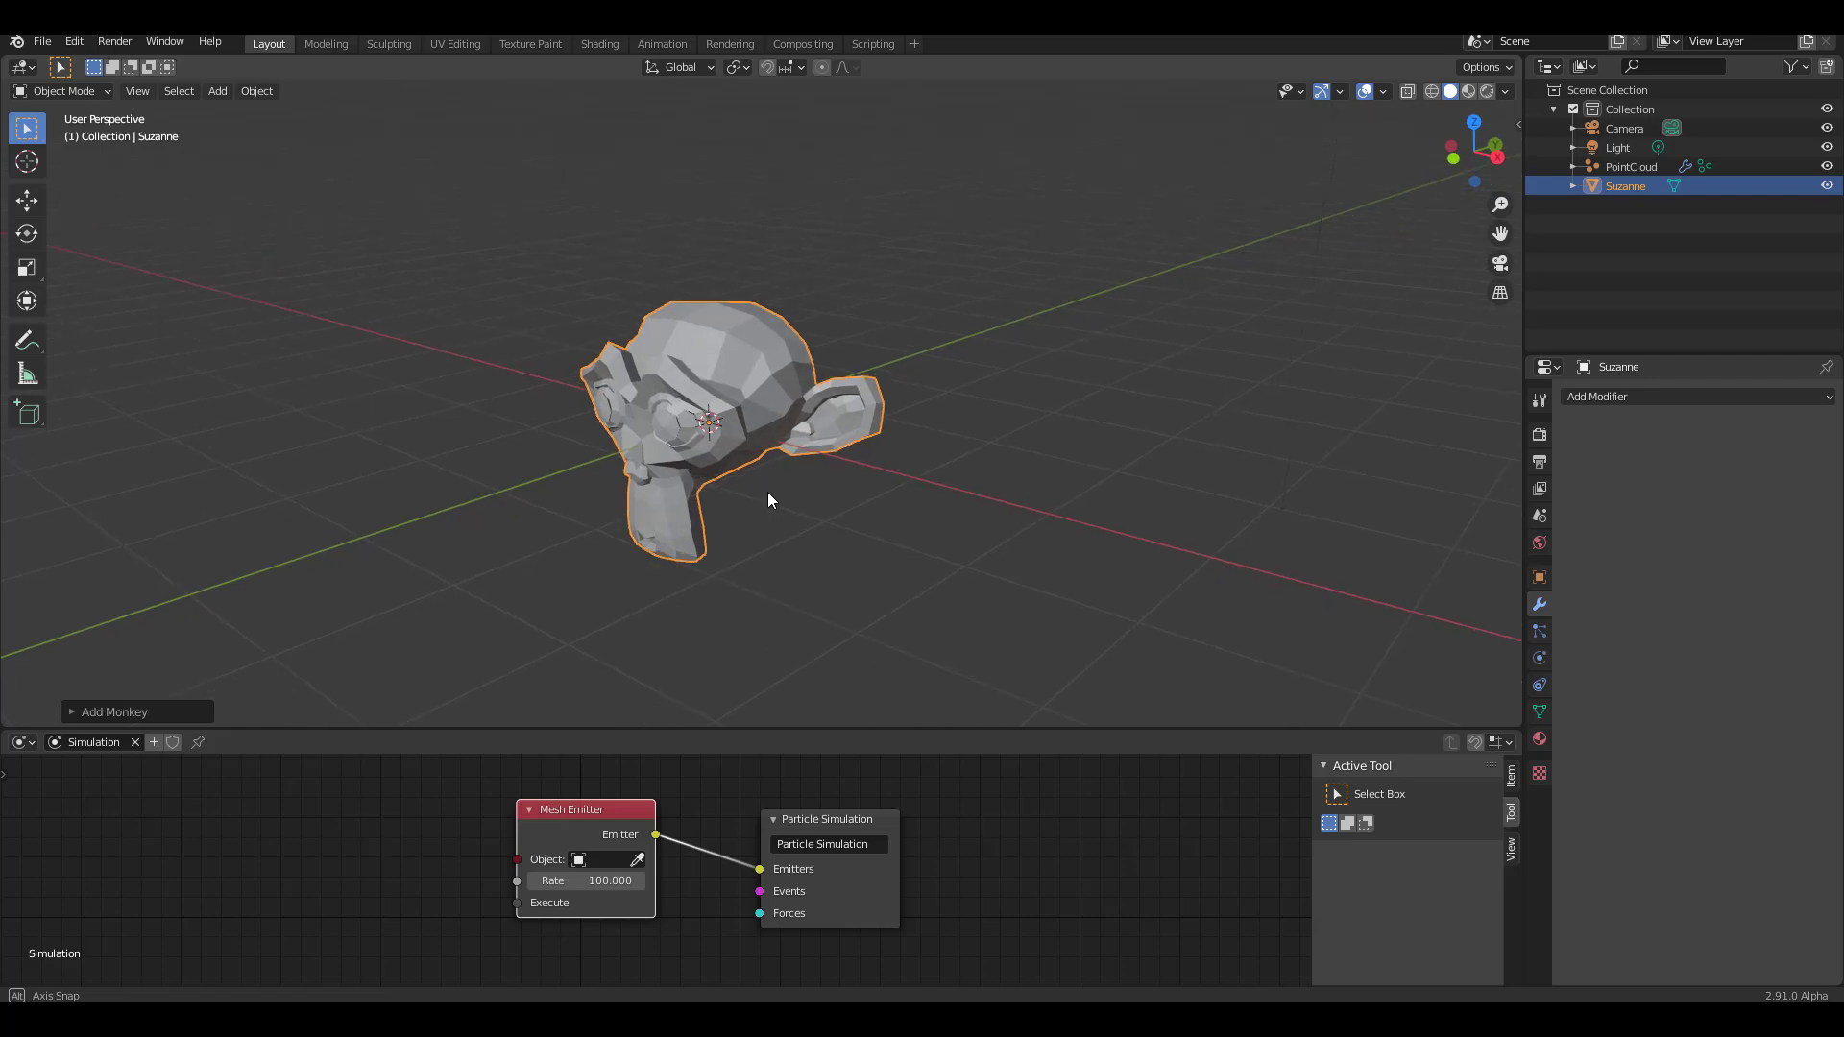
pyautogui.click(581, 860)
pyautogui.click(596, 712)
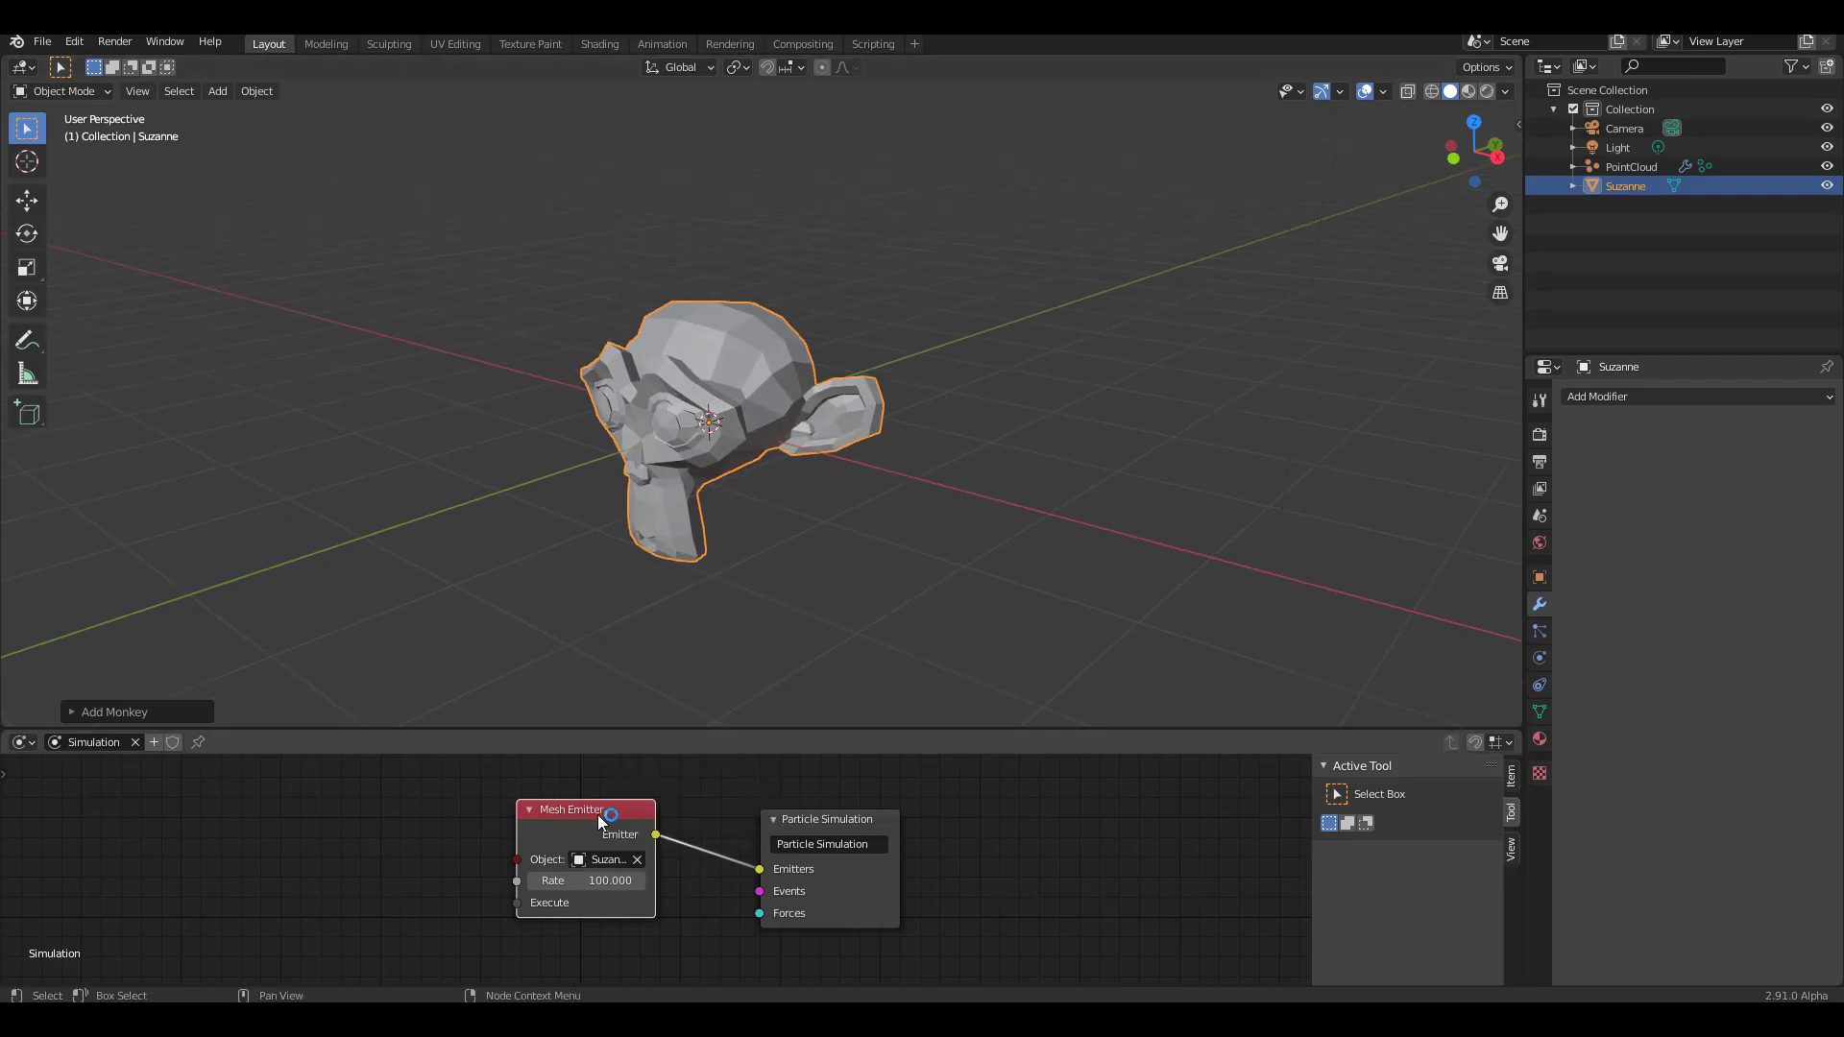
# Step: Add a Particle Birth Event node and a Force node, linking them to the Particle Simulation's Events and Forces inputs
pyautogui.moveTo(598, 814); pyautogui.dragTo(513, 764)
pyautogui.moveTo(570, 884); pyautogui.dragTo(608, 819, button='middle')
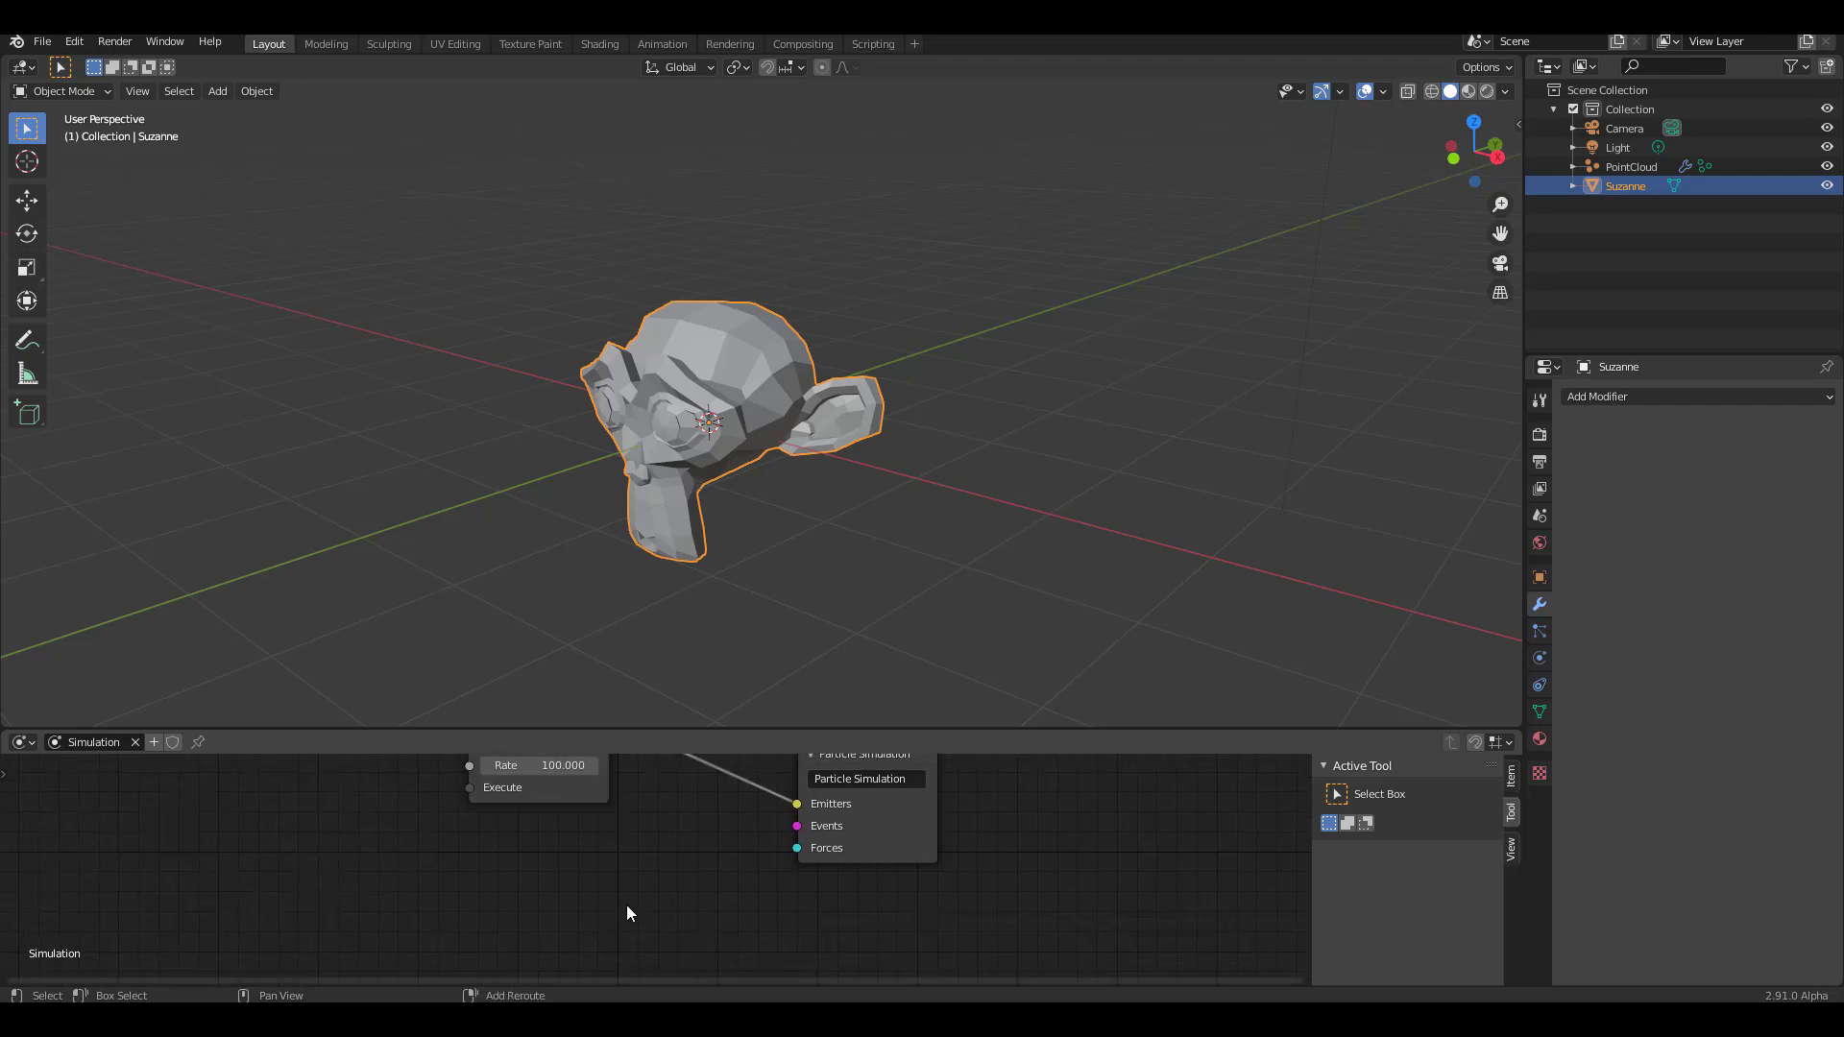
pyautogui.hotkey('shift', 'a')
pyautogui.moveTo(611, 855)
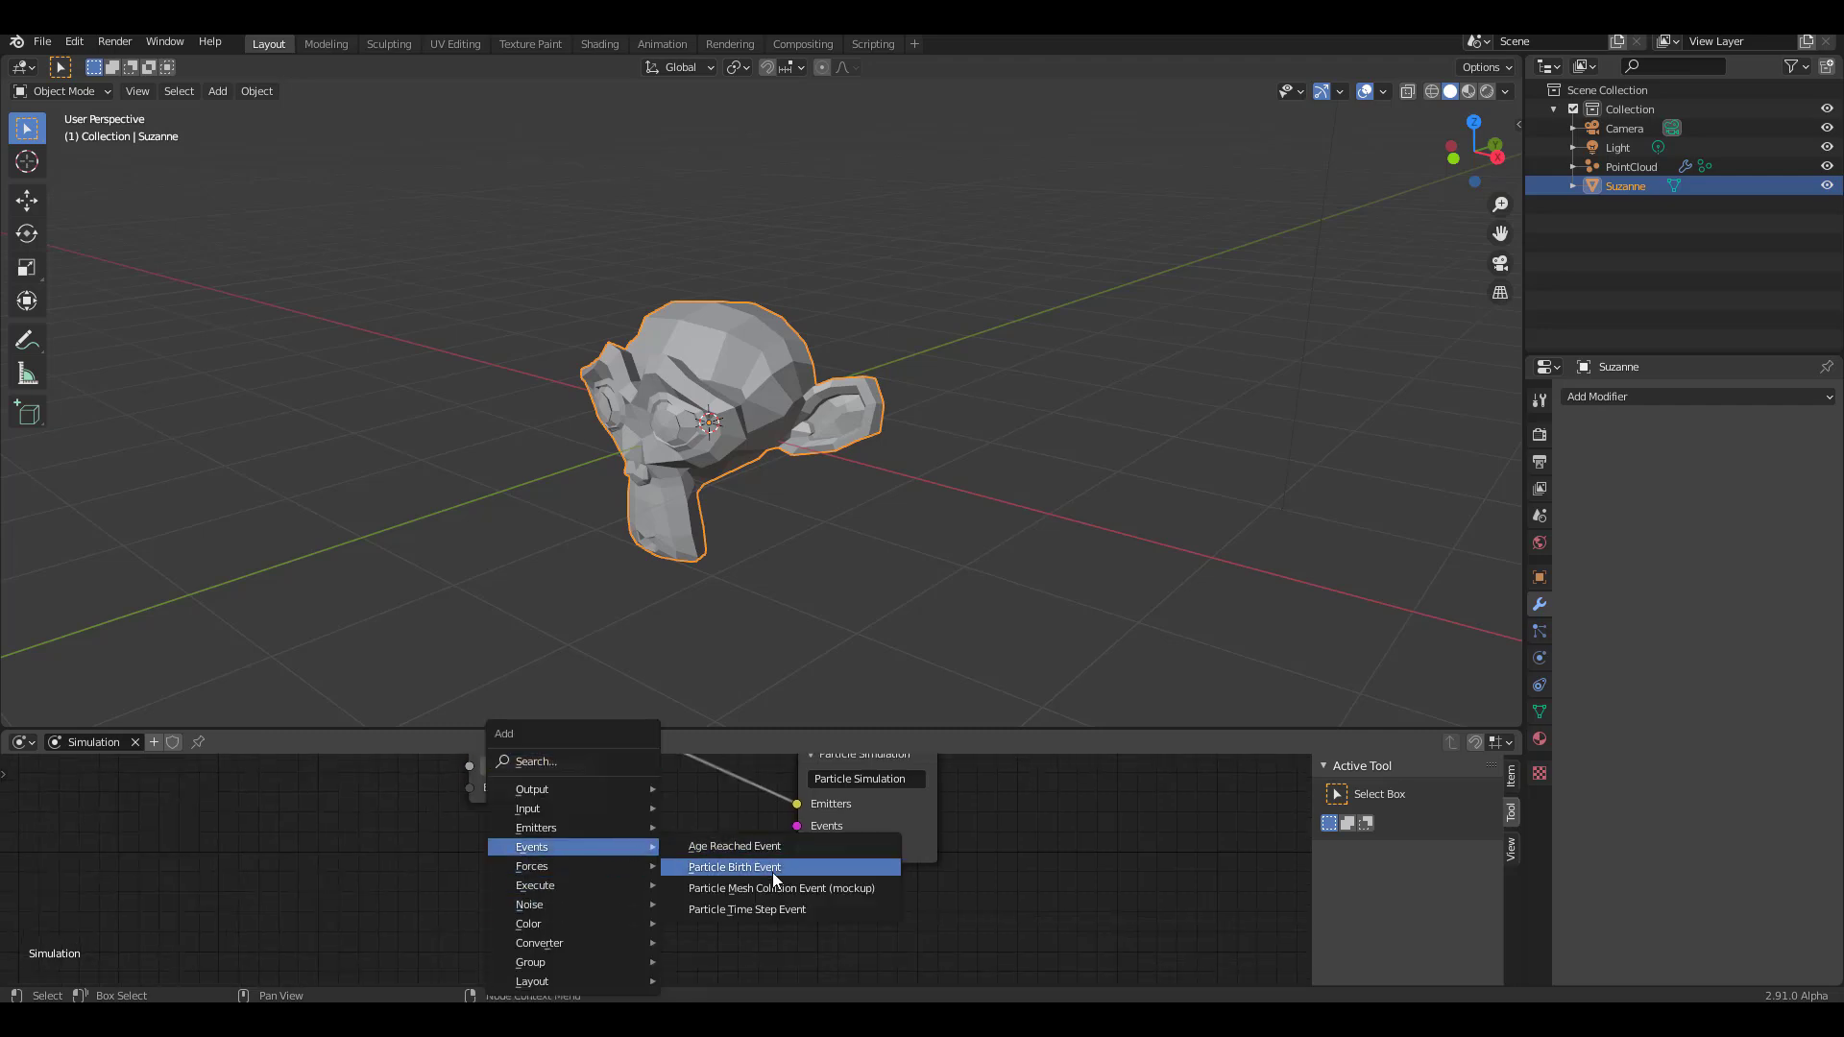
pyautogui.click(776, 867)
pyautogui.click(538, 832)
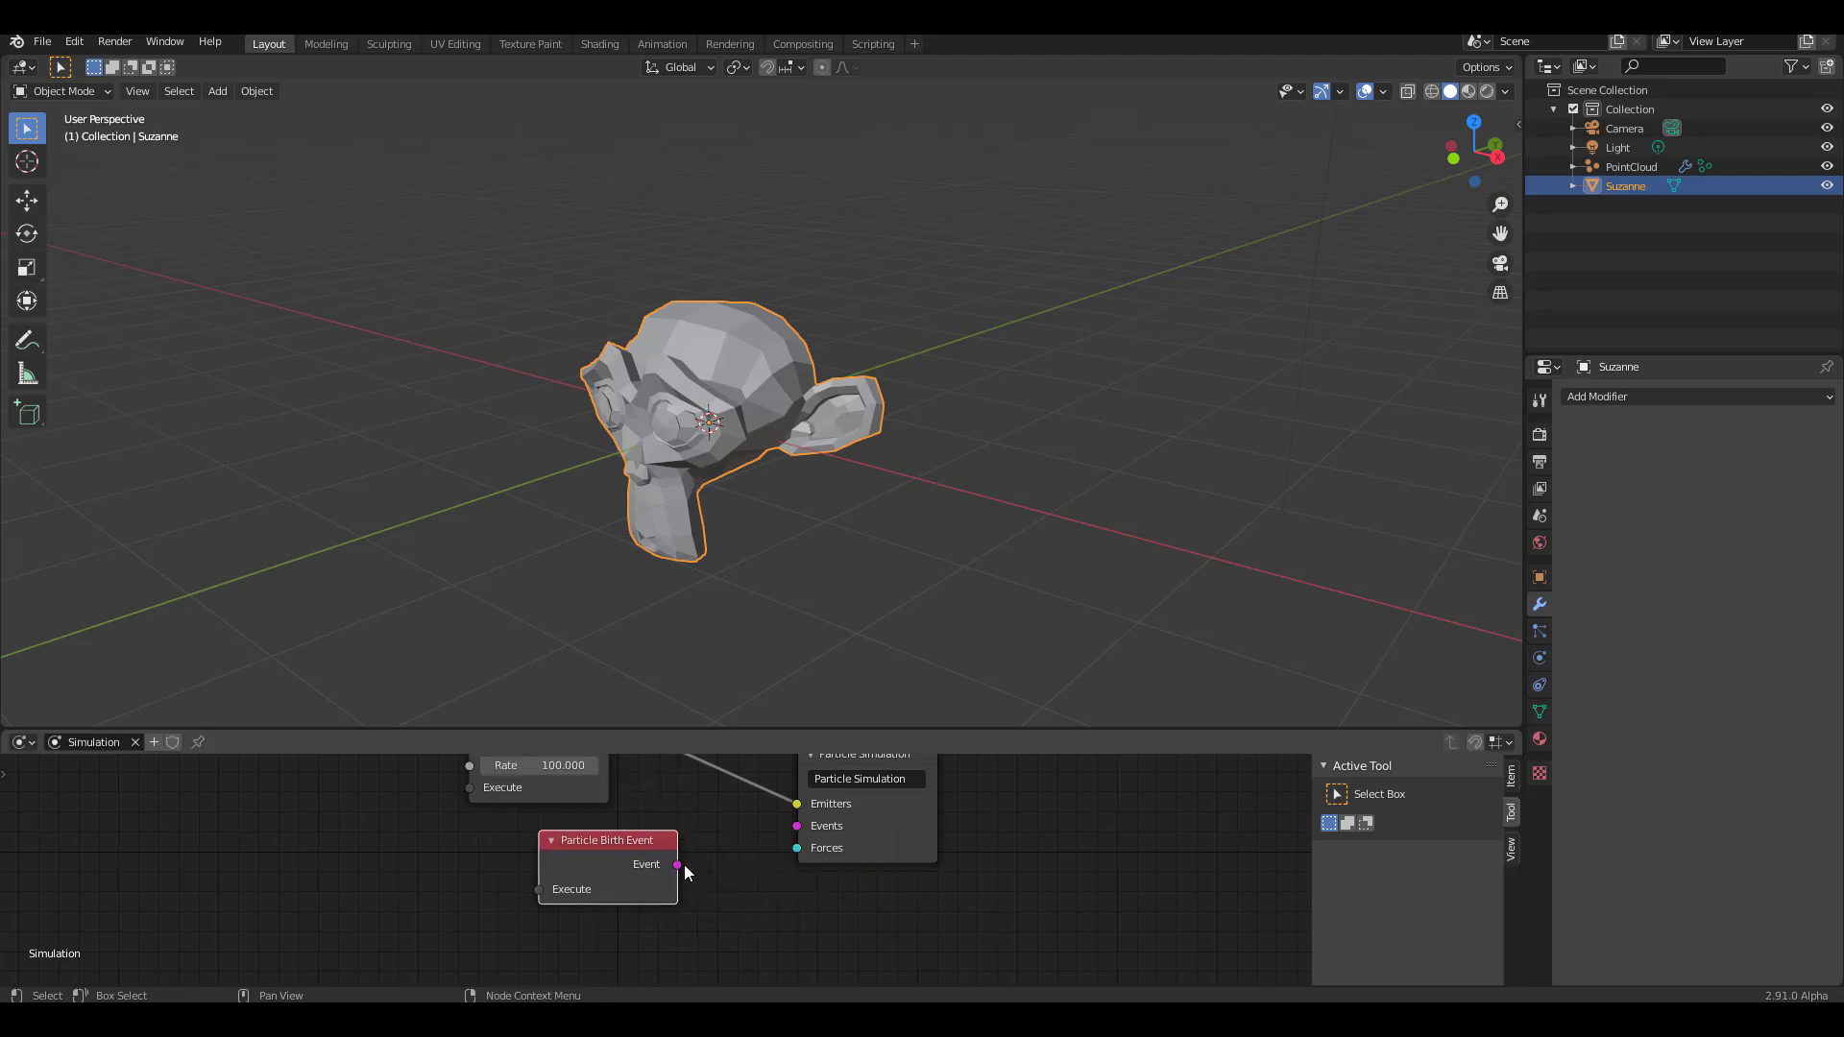
pyautogui.moveTo(680, 866); pyautogui.dragTo(811, 828)
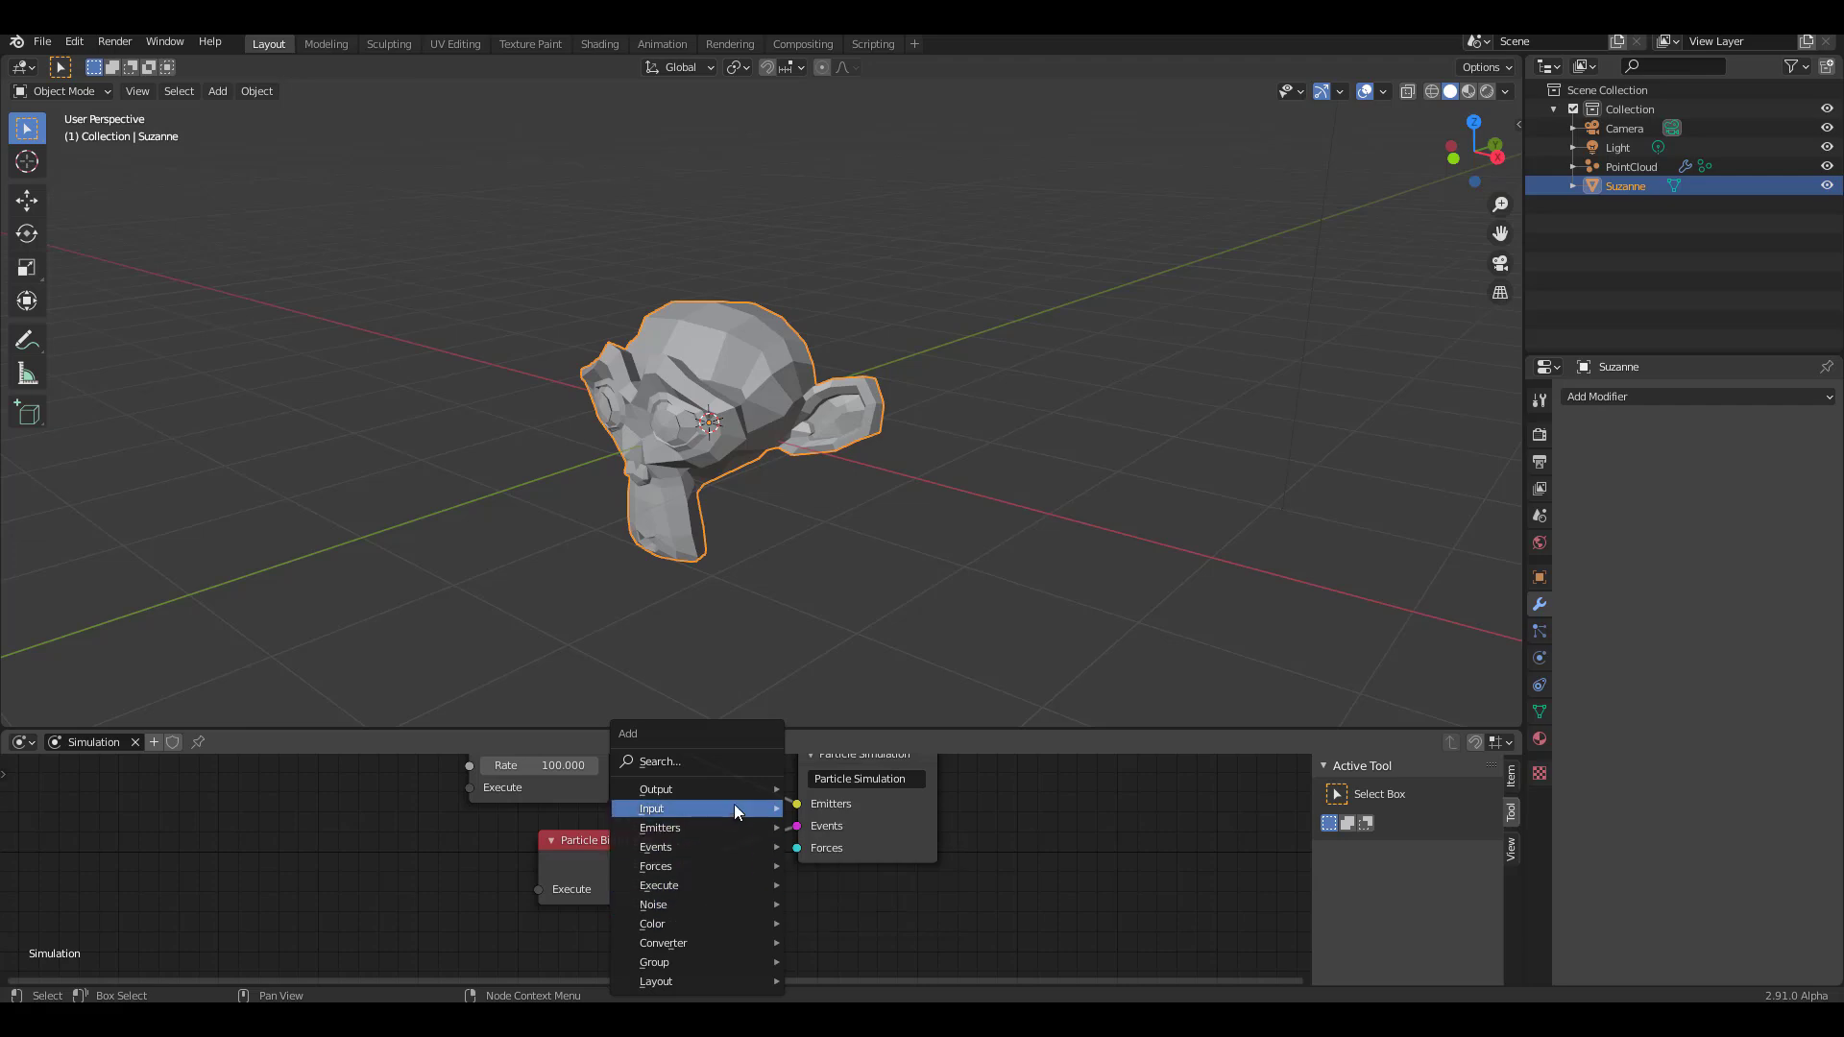
pyautogui.click(834, 869)
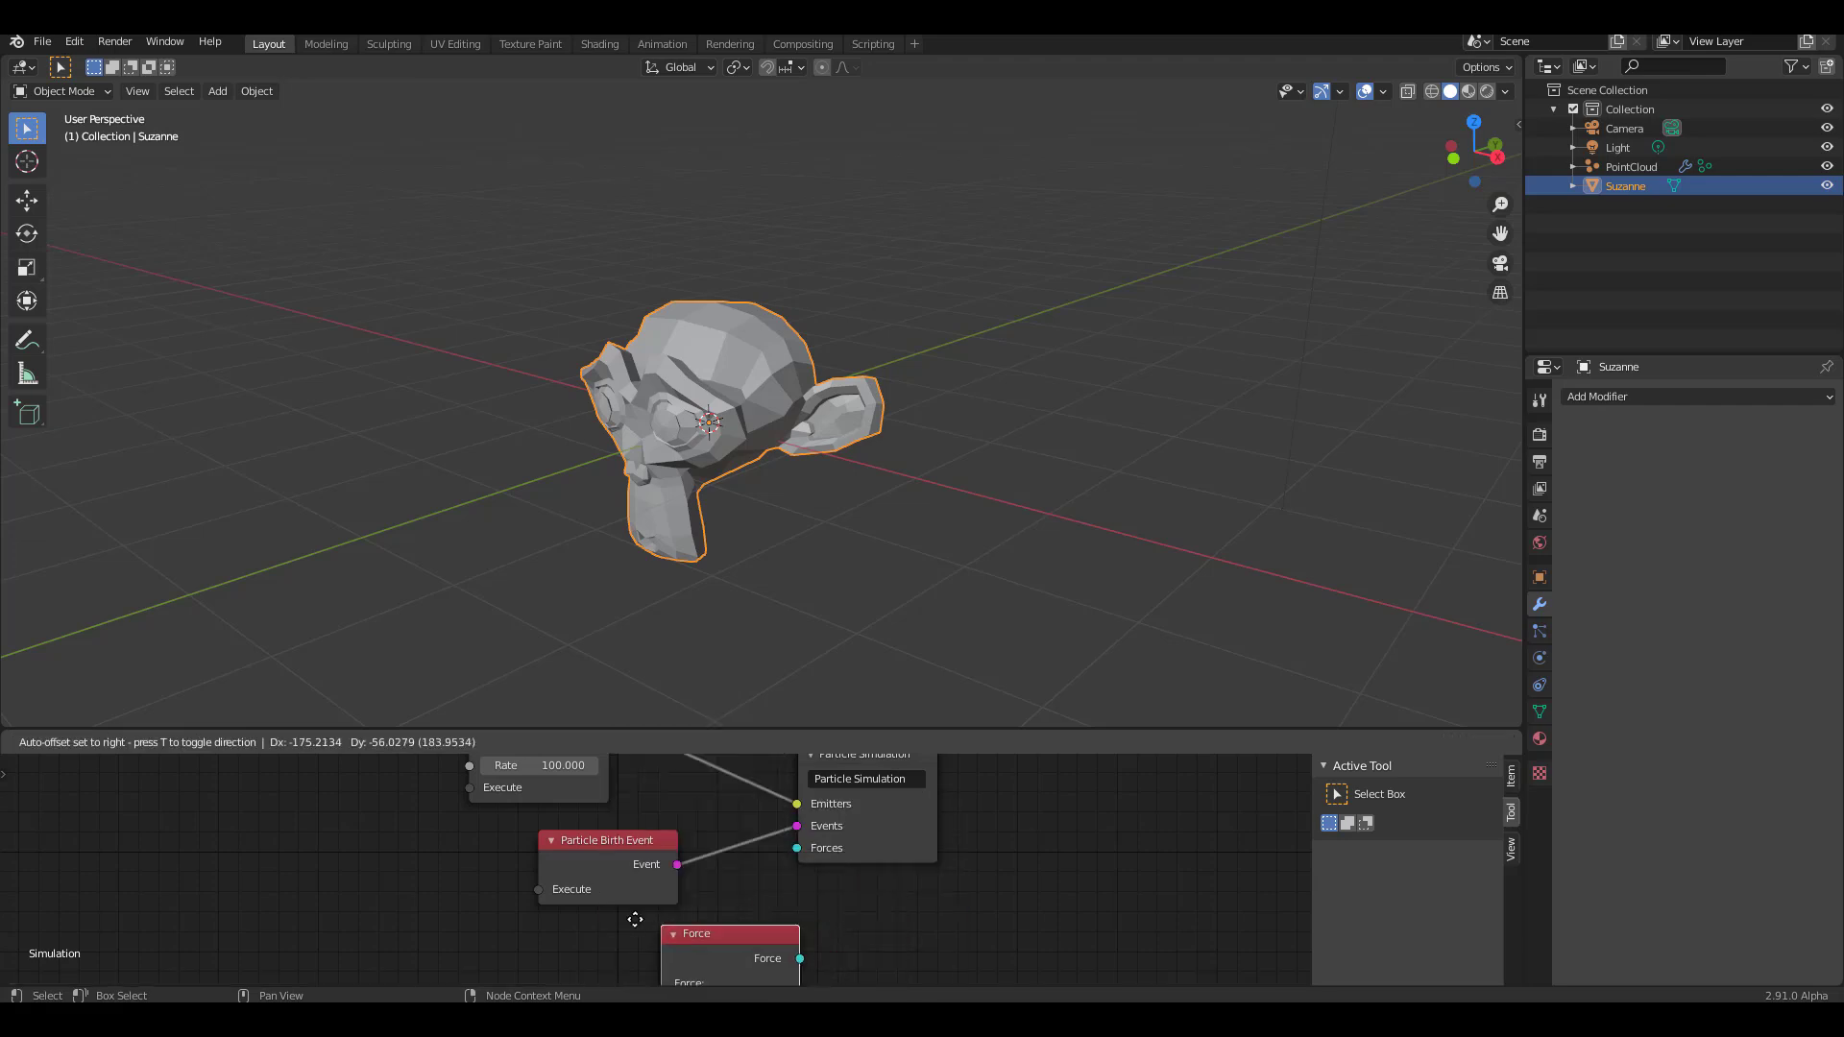
pyautogui.moveTo(780, 872); pyautogui.dragTo(798, 848)
# Step: Create a Timeline area between the viewport and the Simulation Editor, and briefly play the simulation to inspect the emitted particles
pyautogui.moveTo(7, 727); pyautogui.dragTo(38, 624)
pyautogui.click(21, 634)
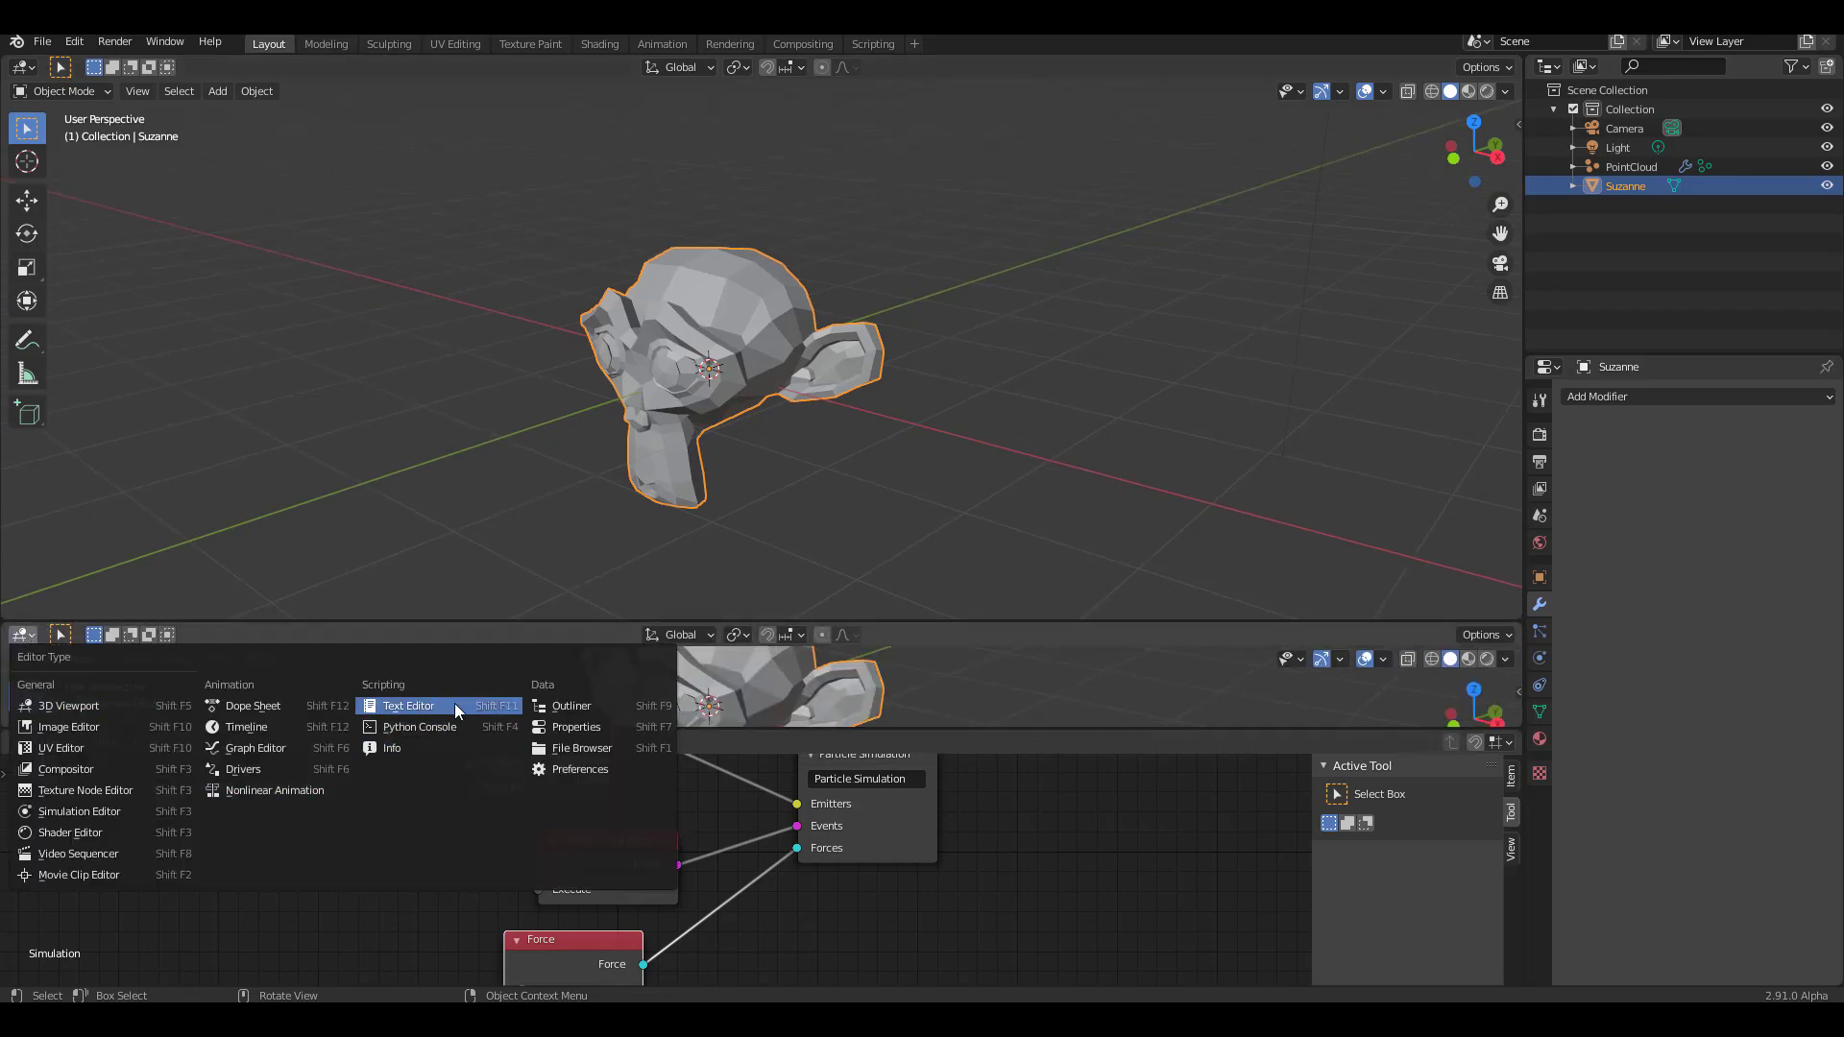
pyautogui.click(248, 727)
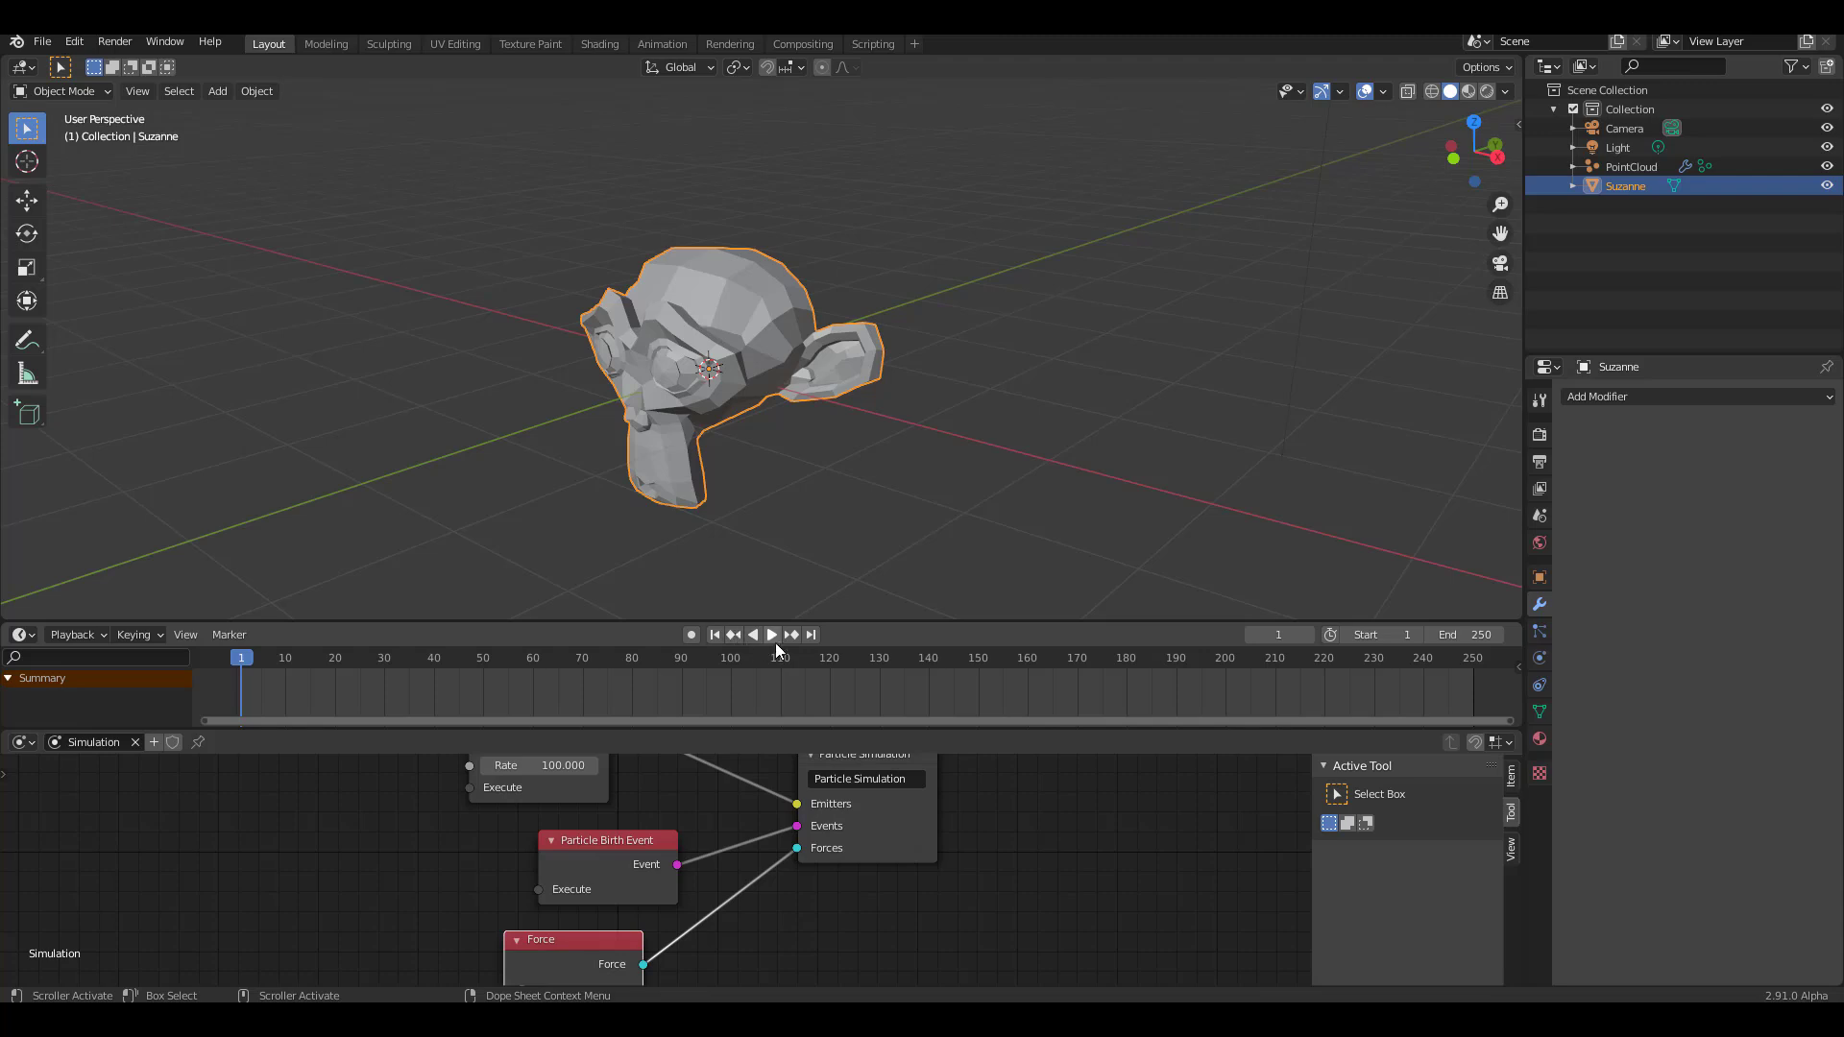
pyautogui.click(773, 636)
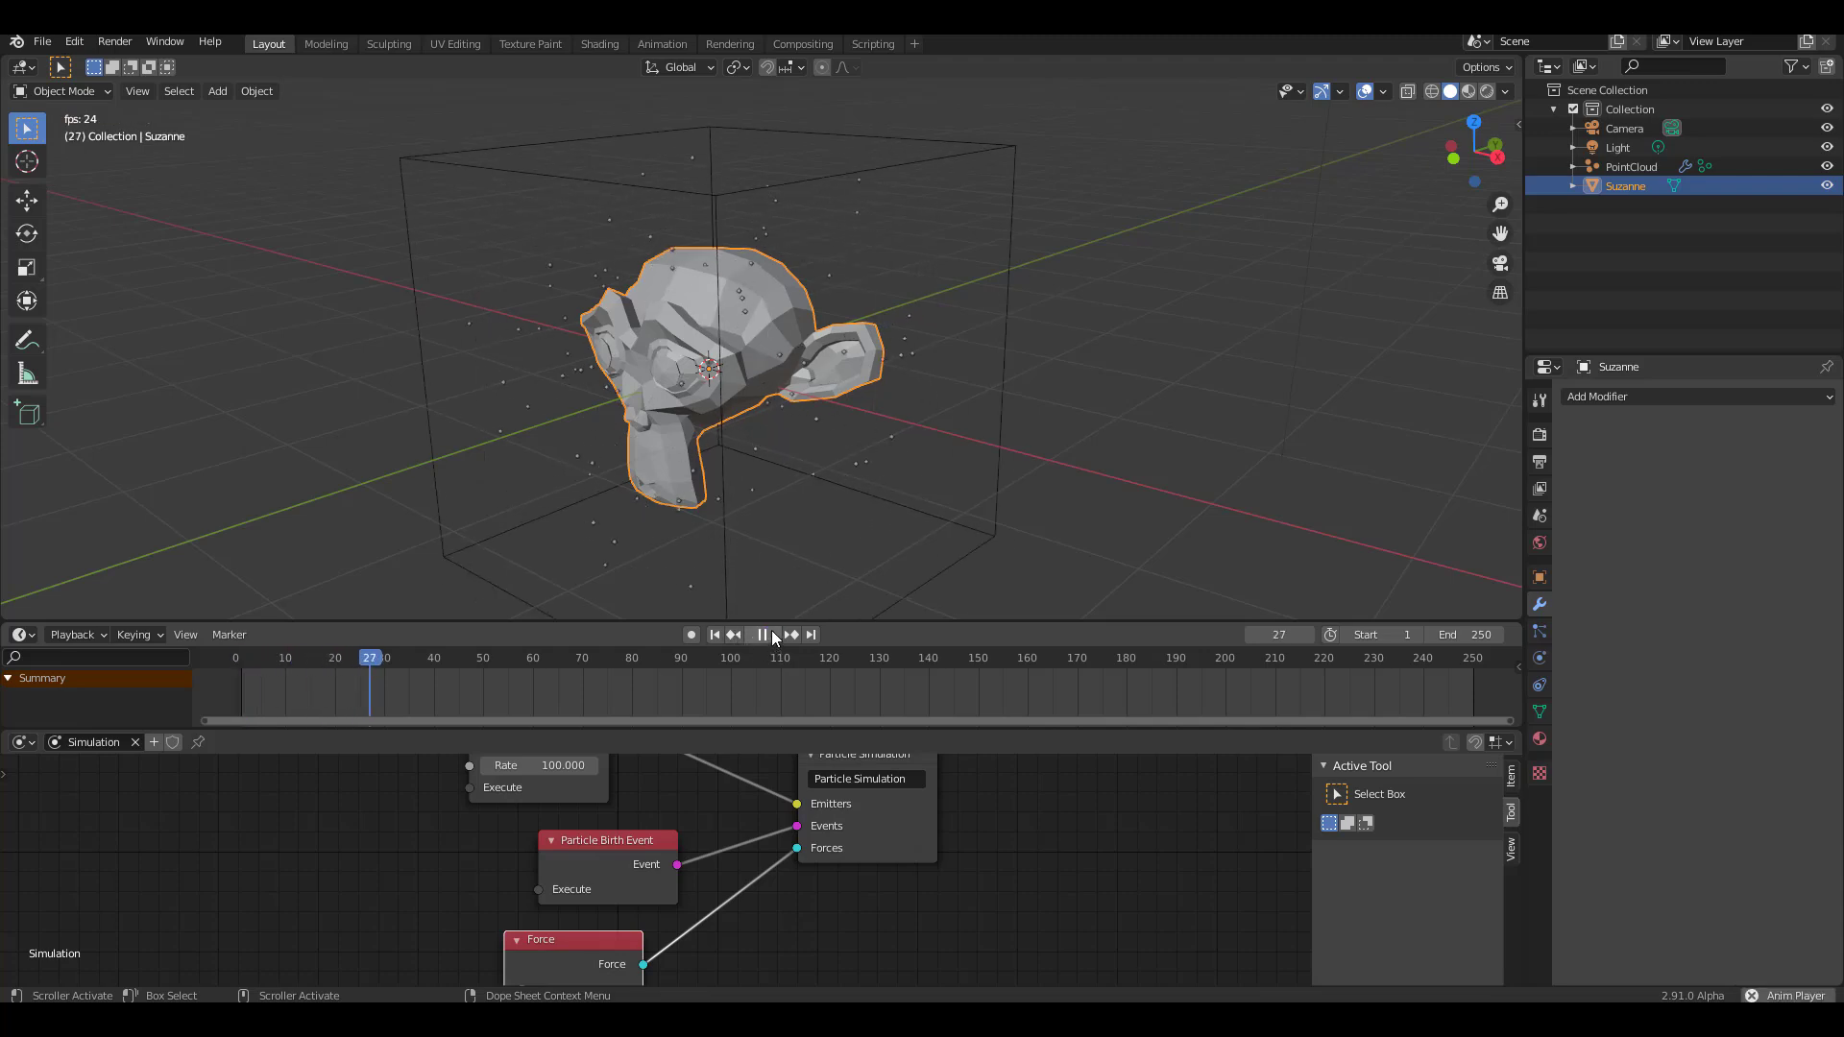
pyautogui.click(773, 637)
pyautogui.moveTo(730, 413); pyautogui.dragTo(816, 414, button='middle')
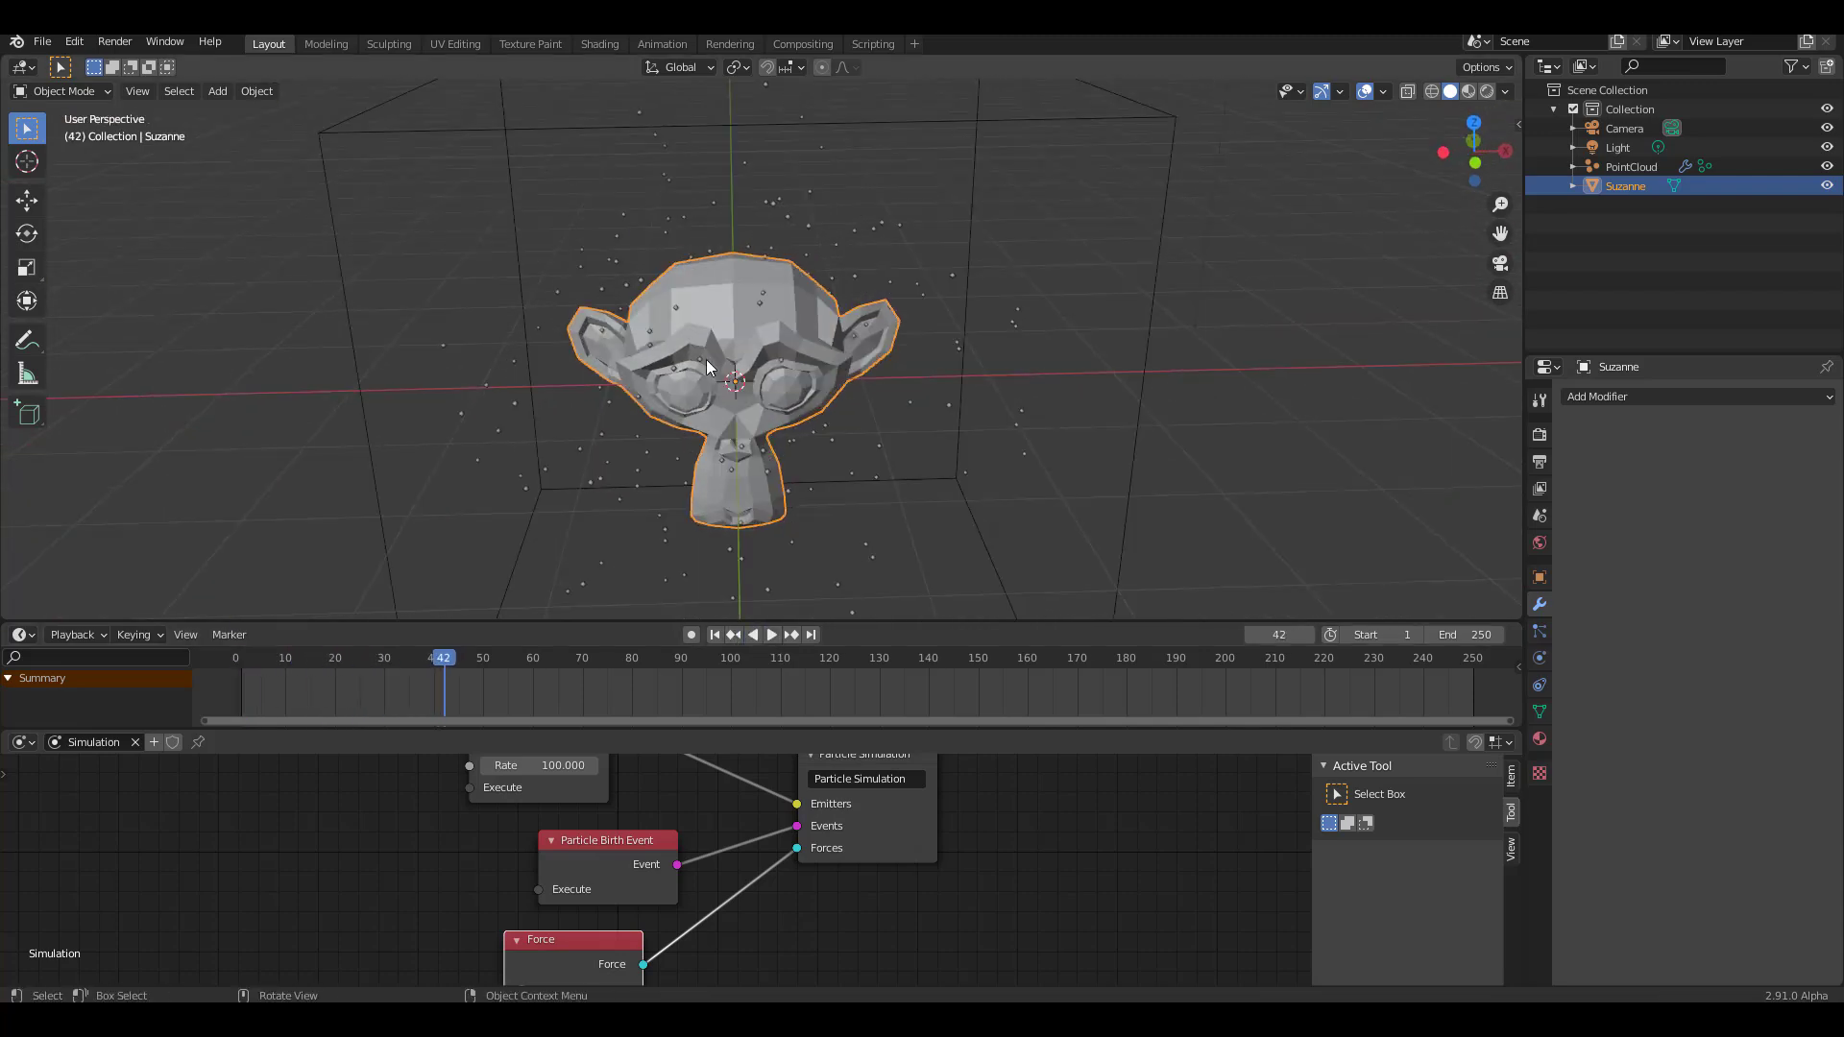
pyautogui.scroll(5, 817, 415)
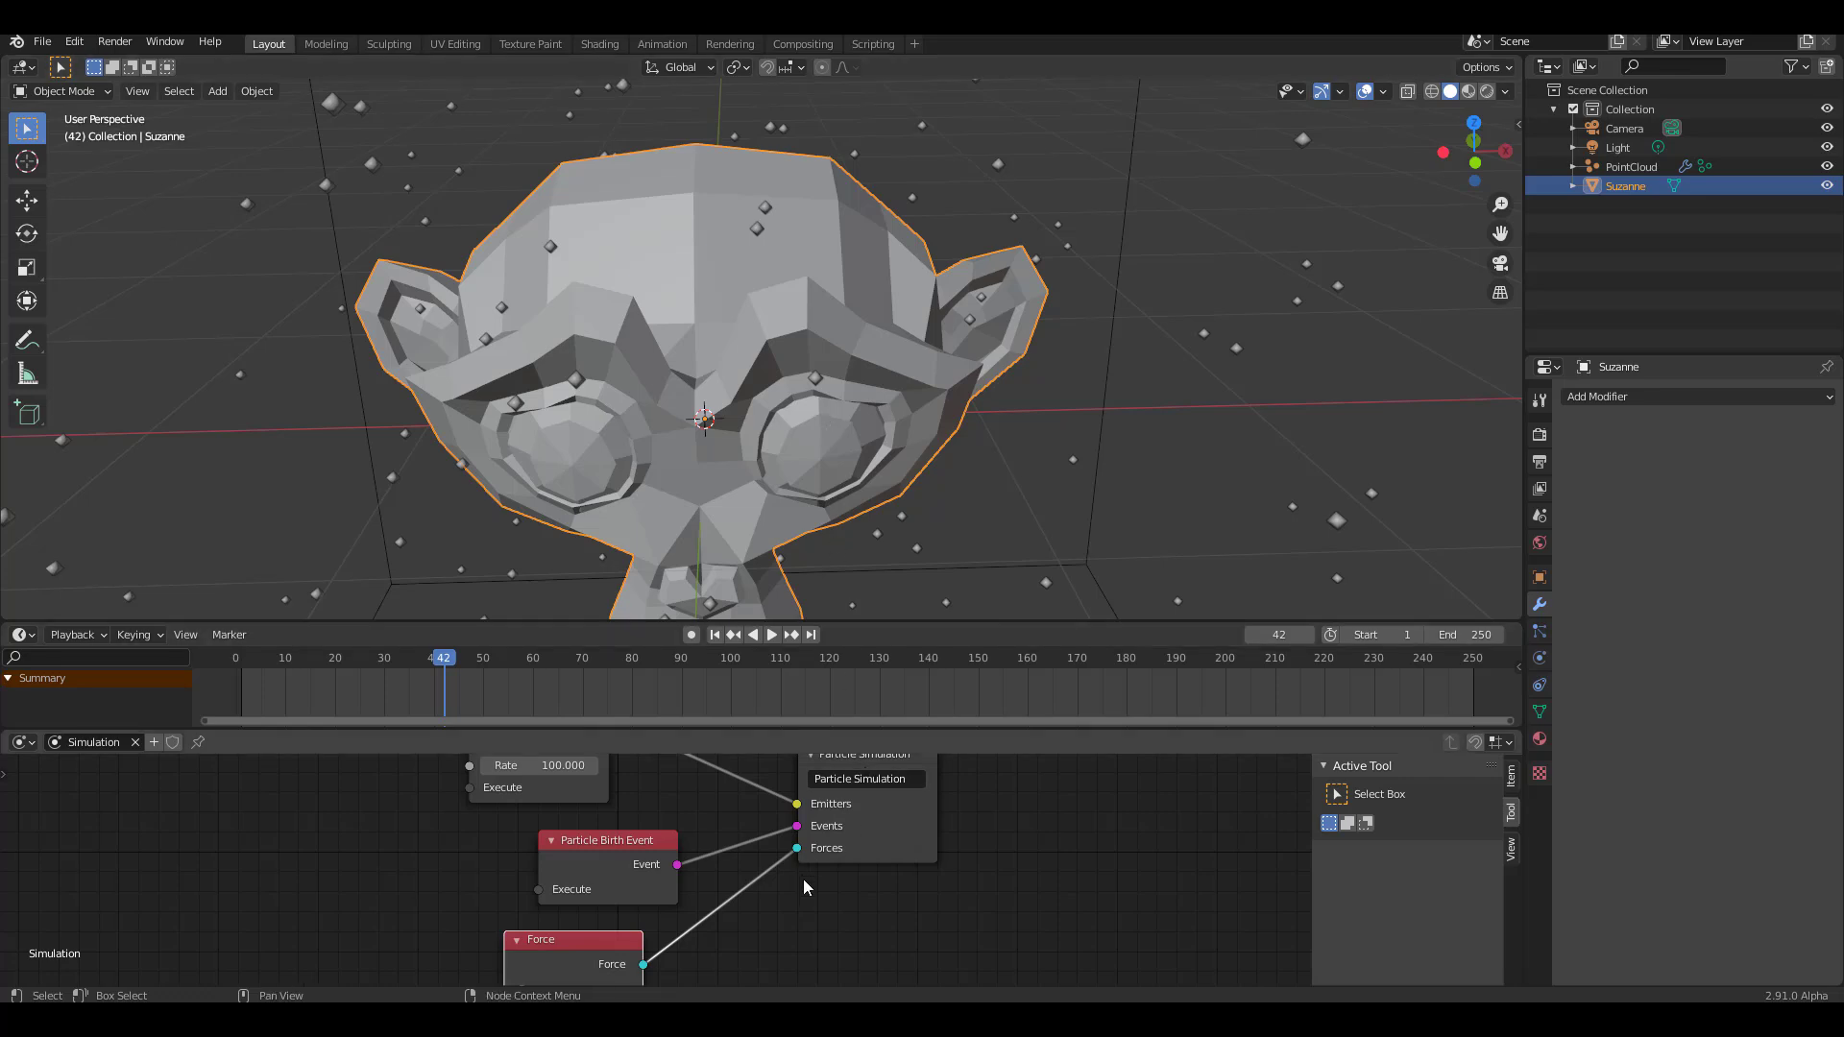
# Step: Set the Force node's vector to 6, 4, 0 and replay the simulation from the first frame
pyautogui.moveTo(803, 879); pyautogui.dragTo(814, 789, button='middle')
pyautogui.scroll(-1, 661, 925)
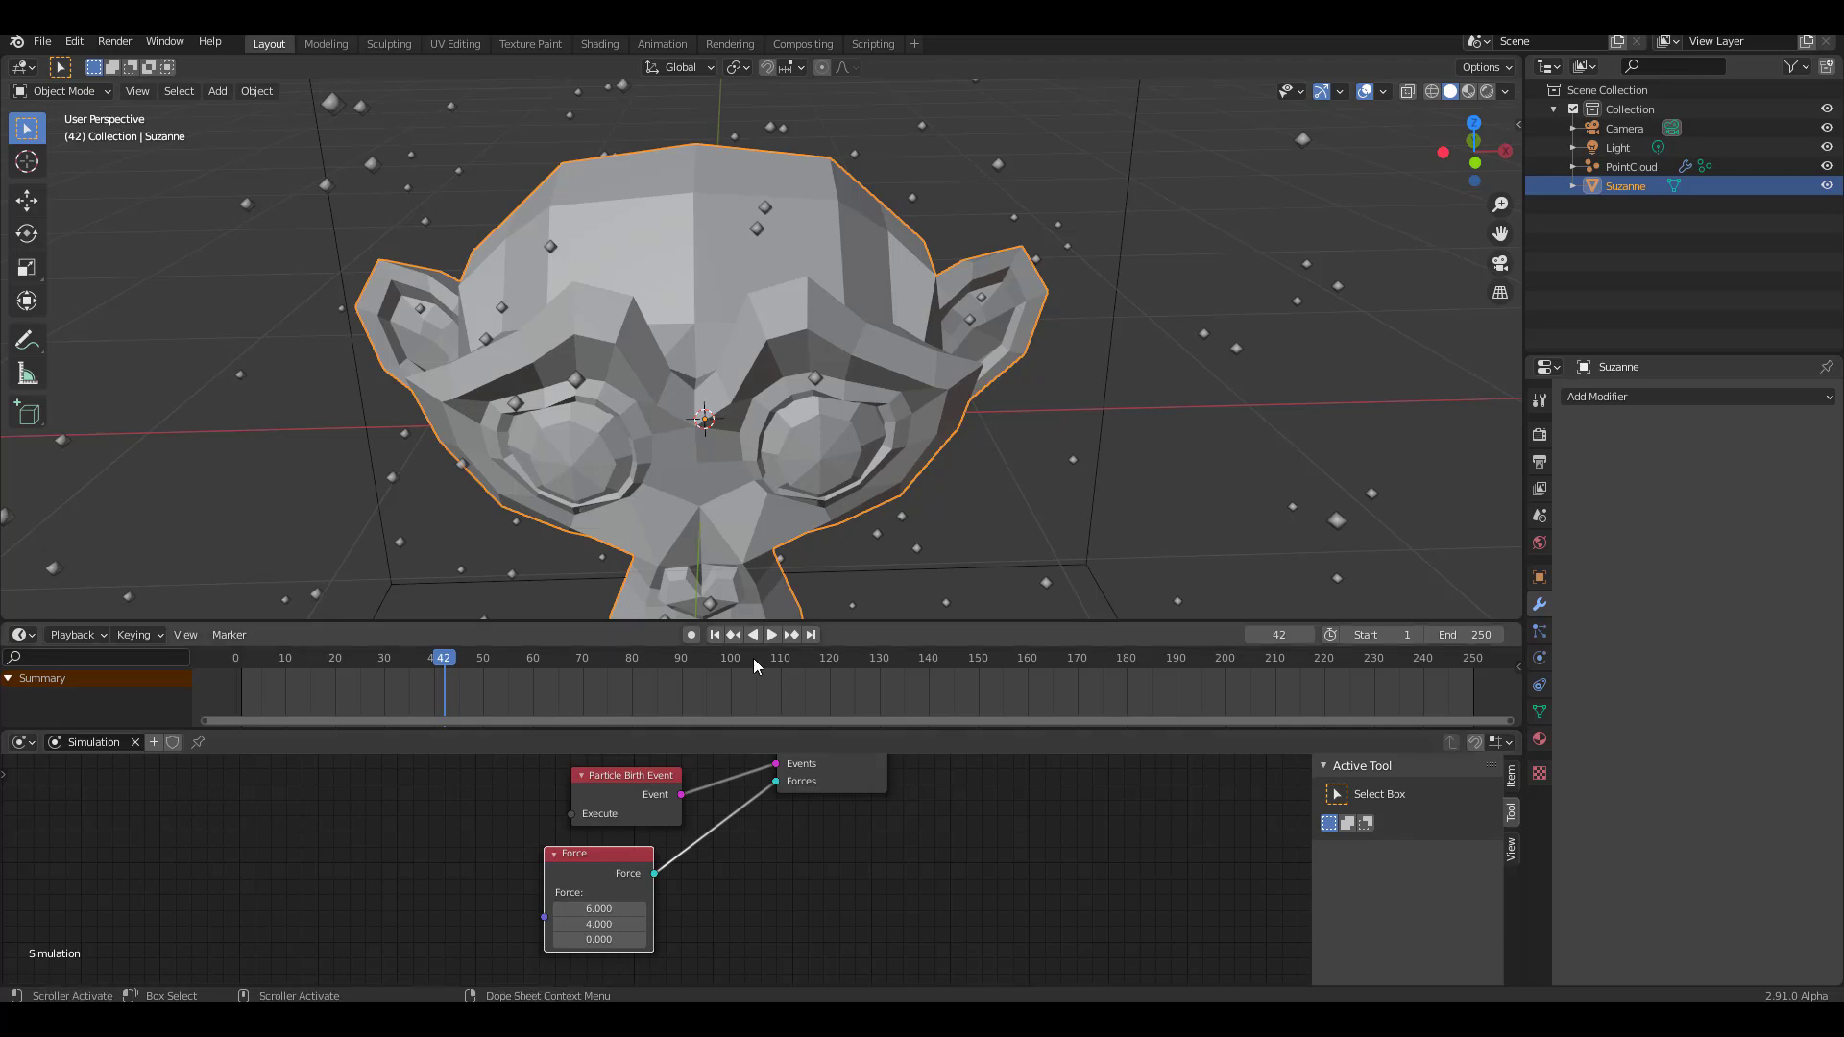
pyautogui.click(716, 635)
pyautogui.scroll(-5, 817, 510)
pyautogui.moveTo(884, 492); pyautogui.dragTo(816, 538, button='middle')
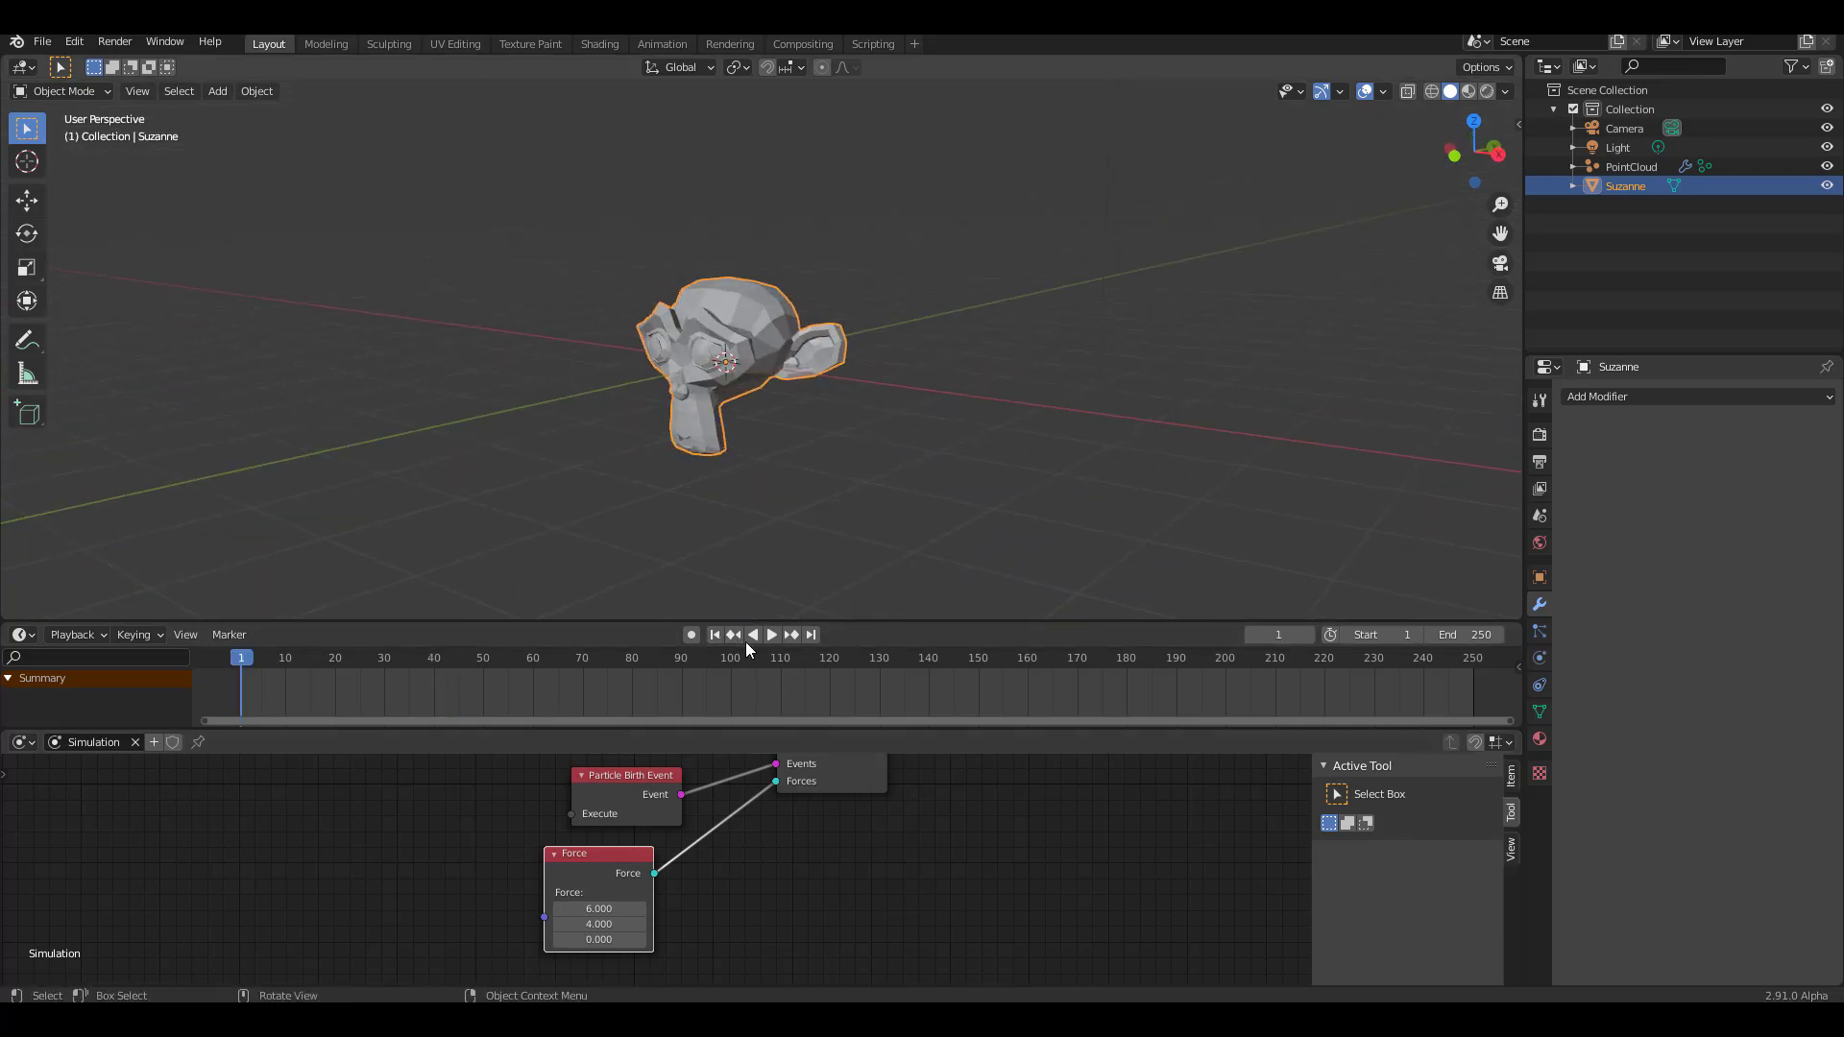
pyautogui.click(773, 635)
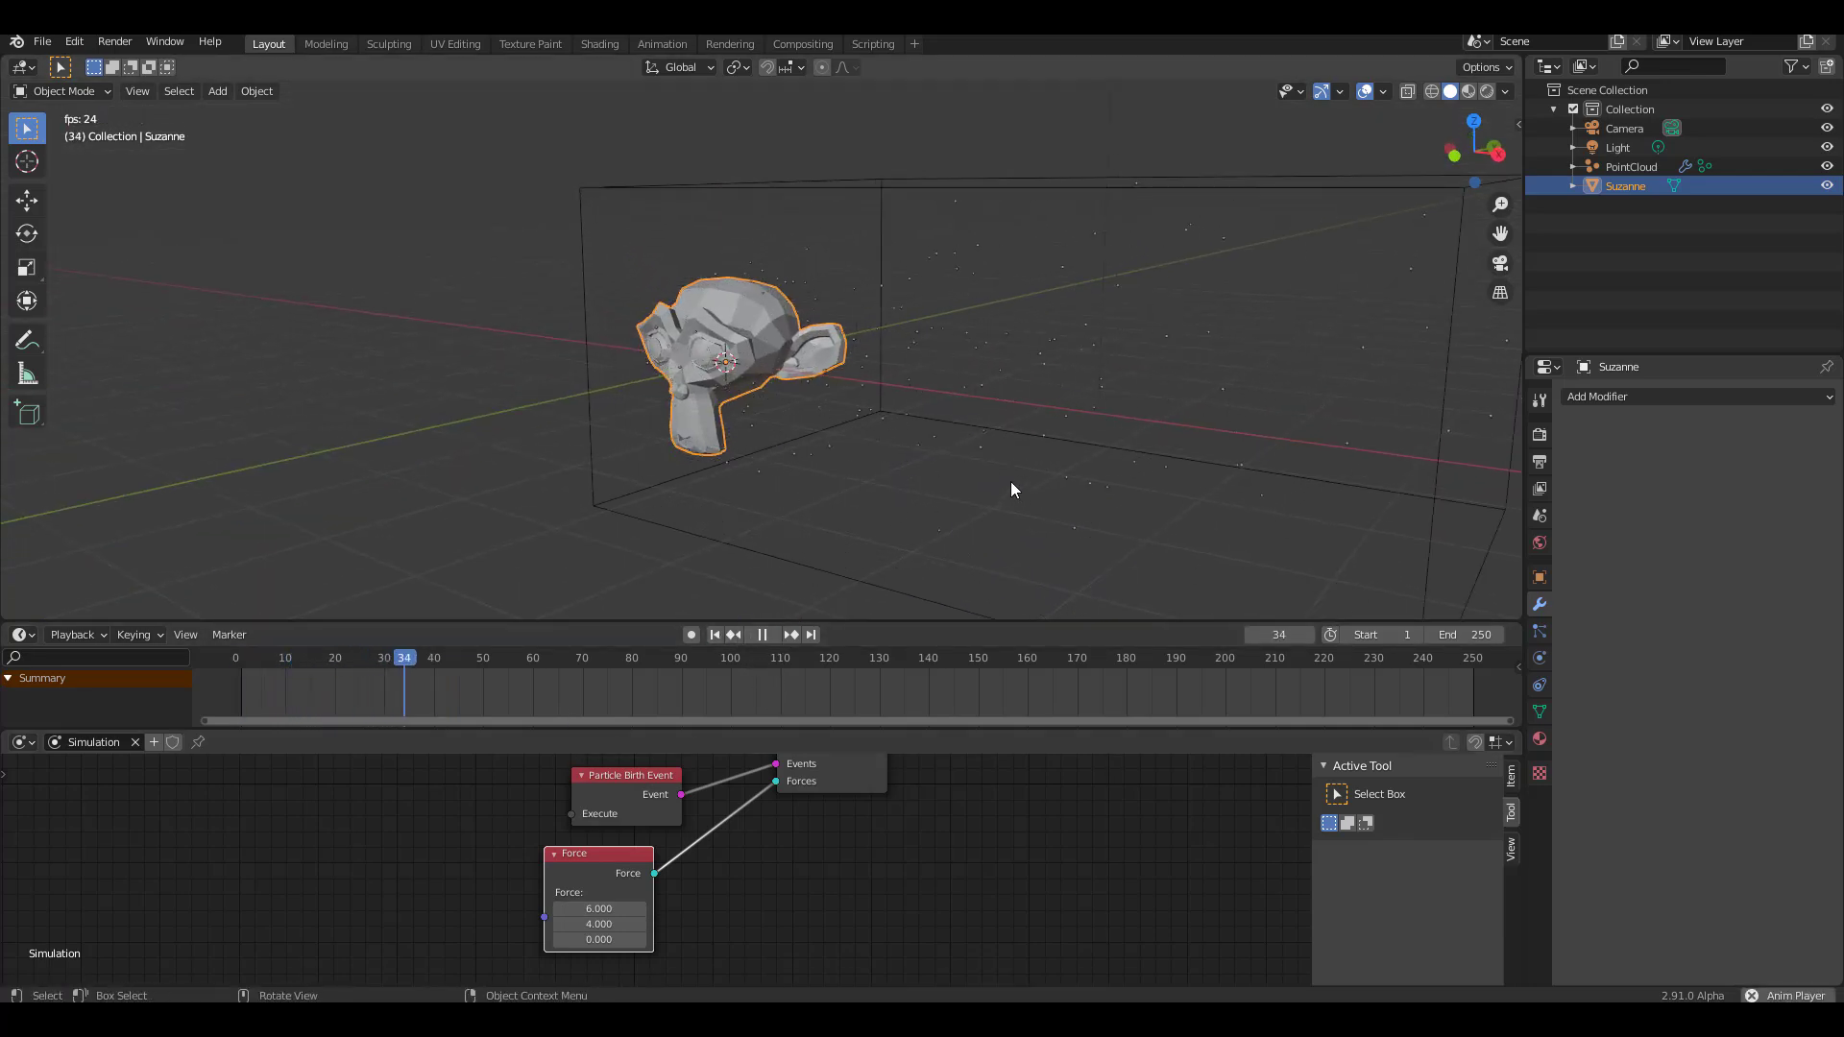
pyautogui.moveTo(1010, 481); pyautogui.dragTo(977, 475, button='middle')
# Step: Set the Mesh Emitter's rate to 10000 during playback and inspect the particle stream around the monkey head
pyautogui.keyDown('shift'); pyautogui.scroll(4, 683, 874); pyautogui.keyUp('shift')
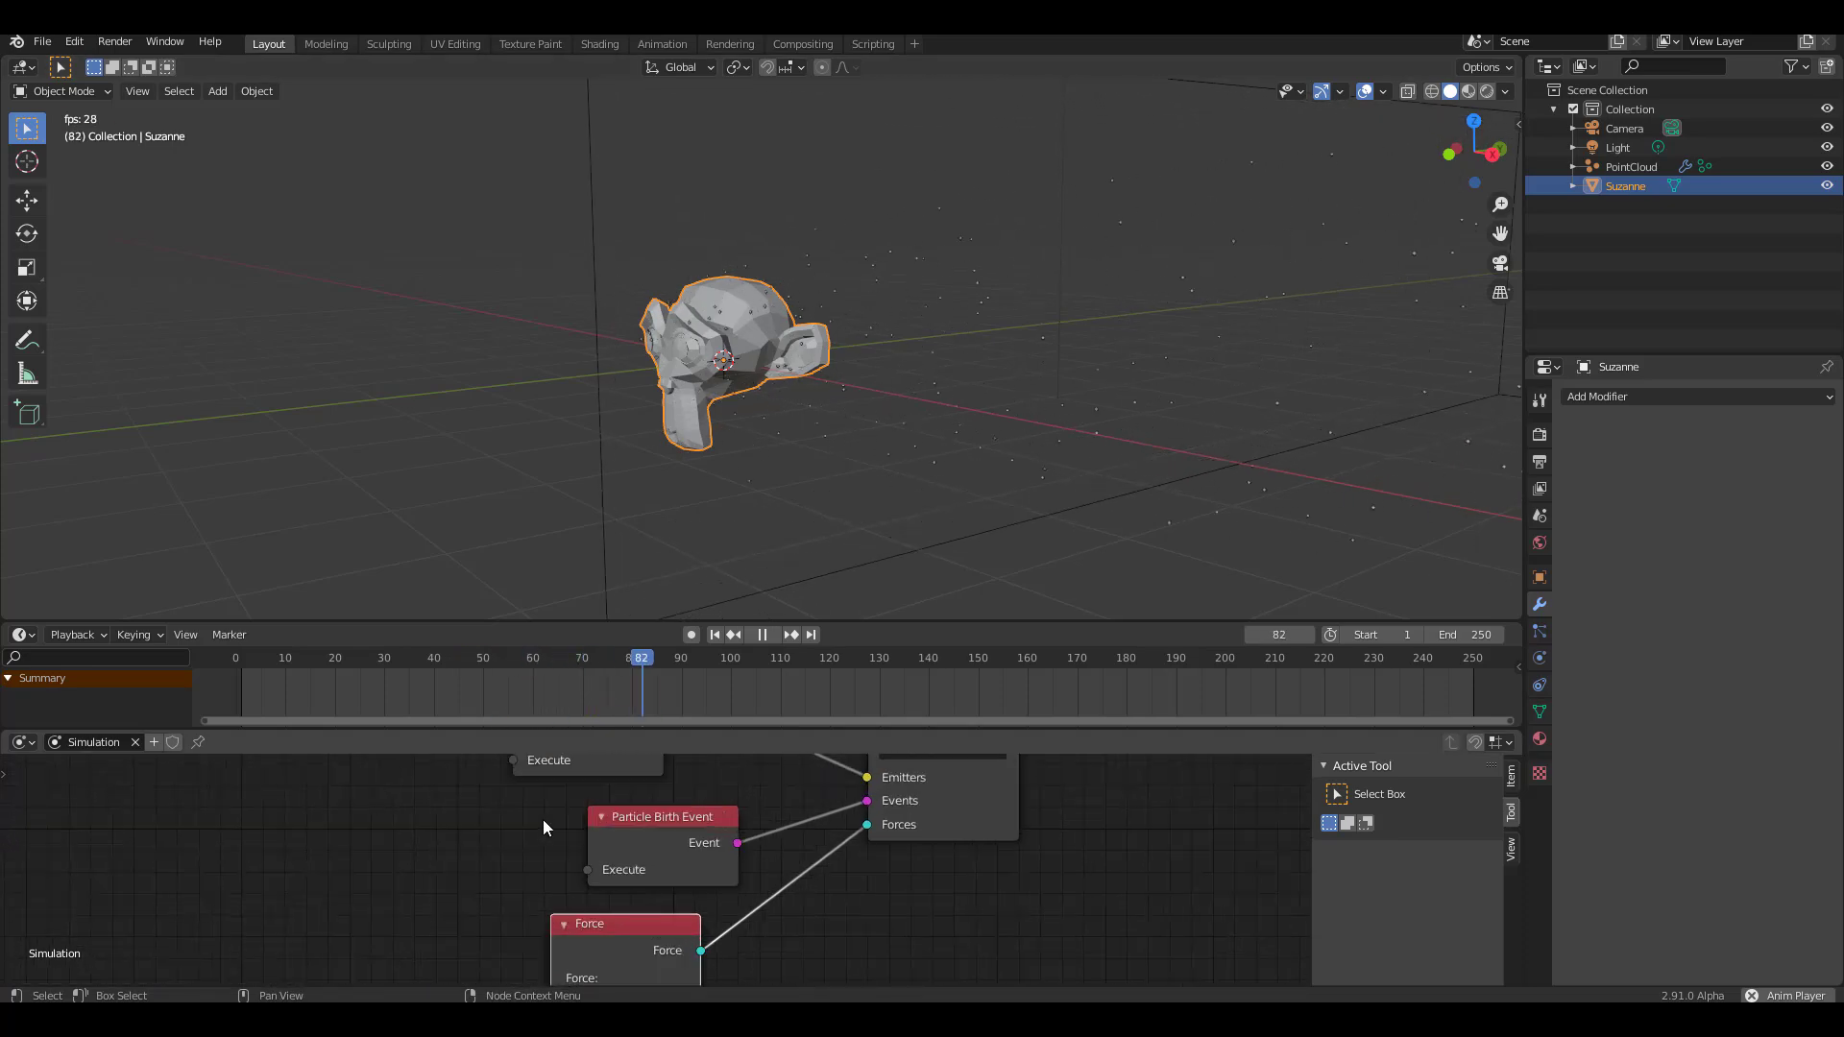
pyautogui.scroll(2, 598, 902)
pyautogui.click(527, 864)
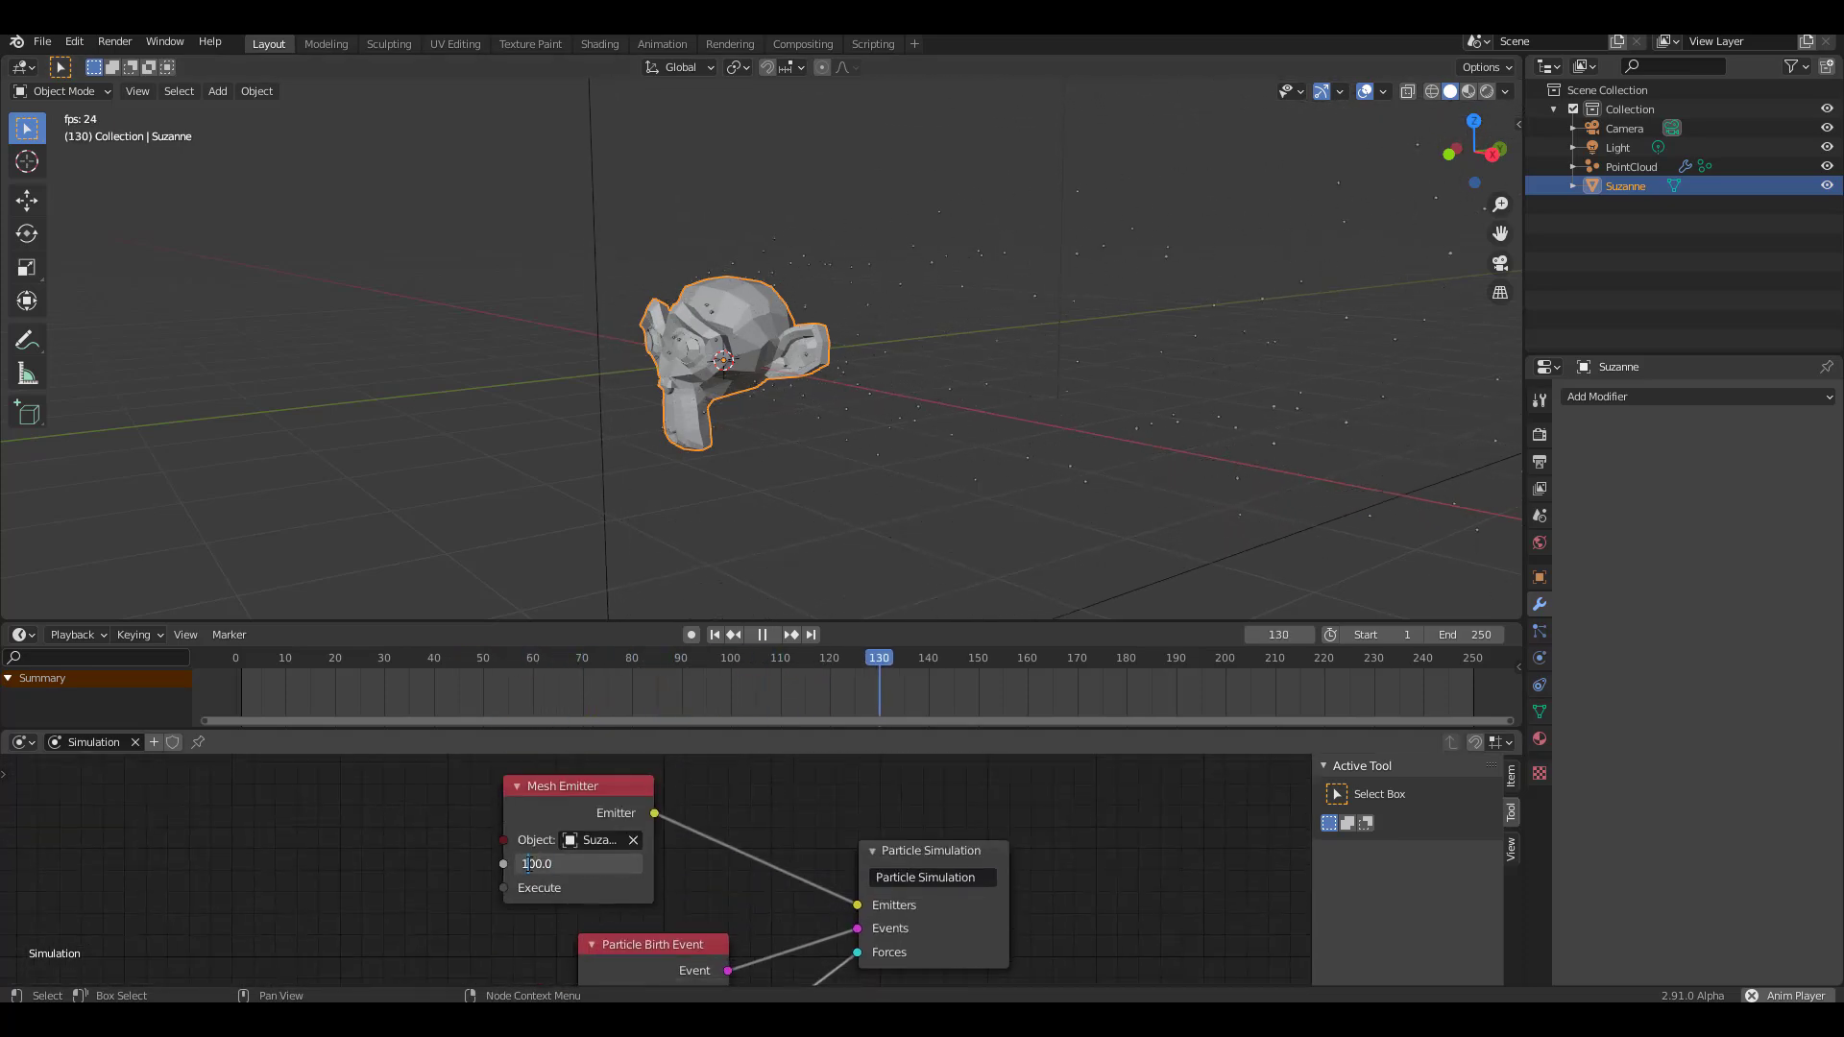
pyautogui.write('00')
pyautogui.press('Return')
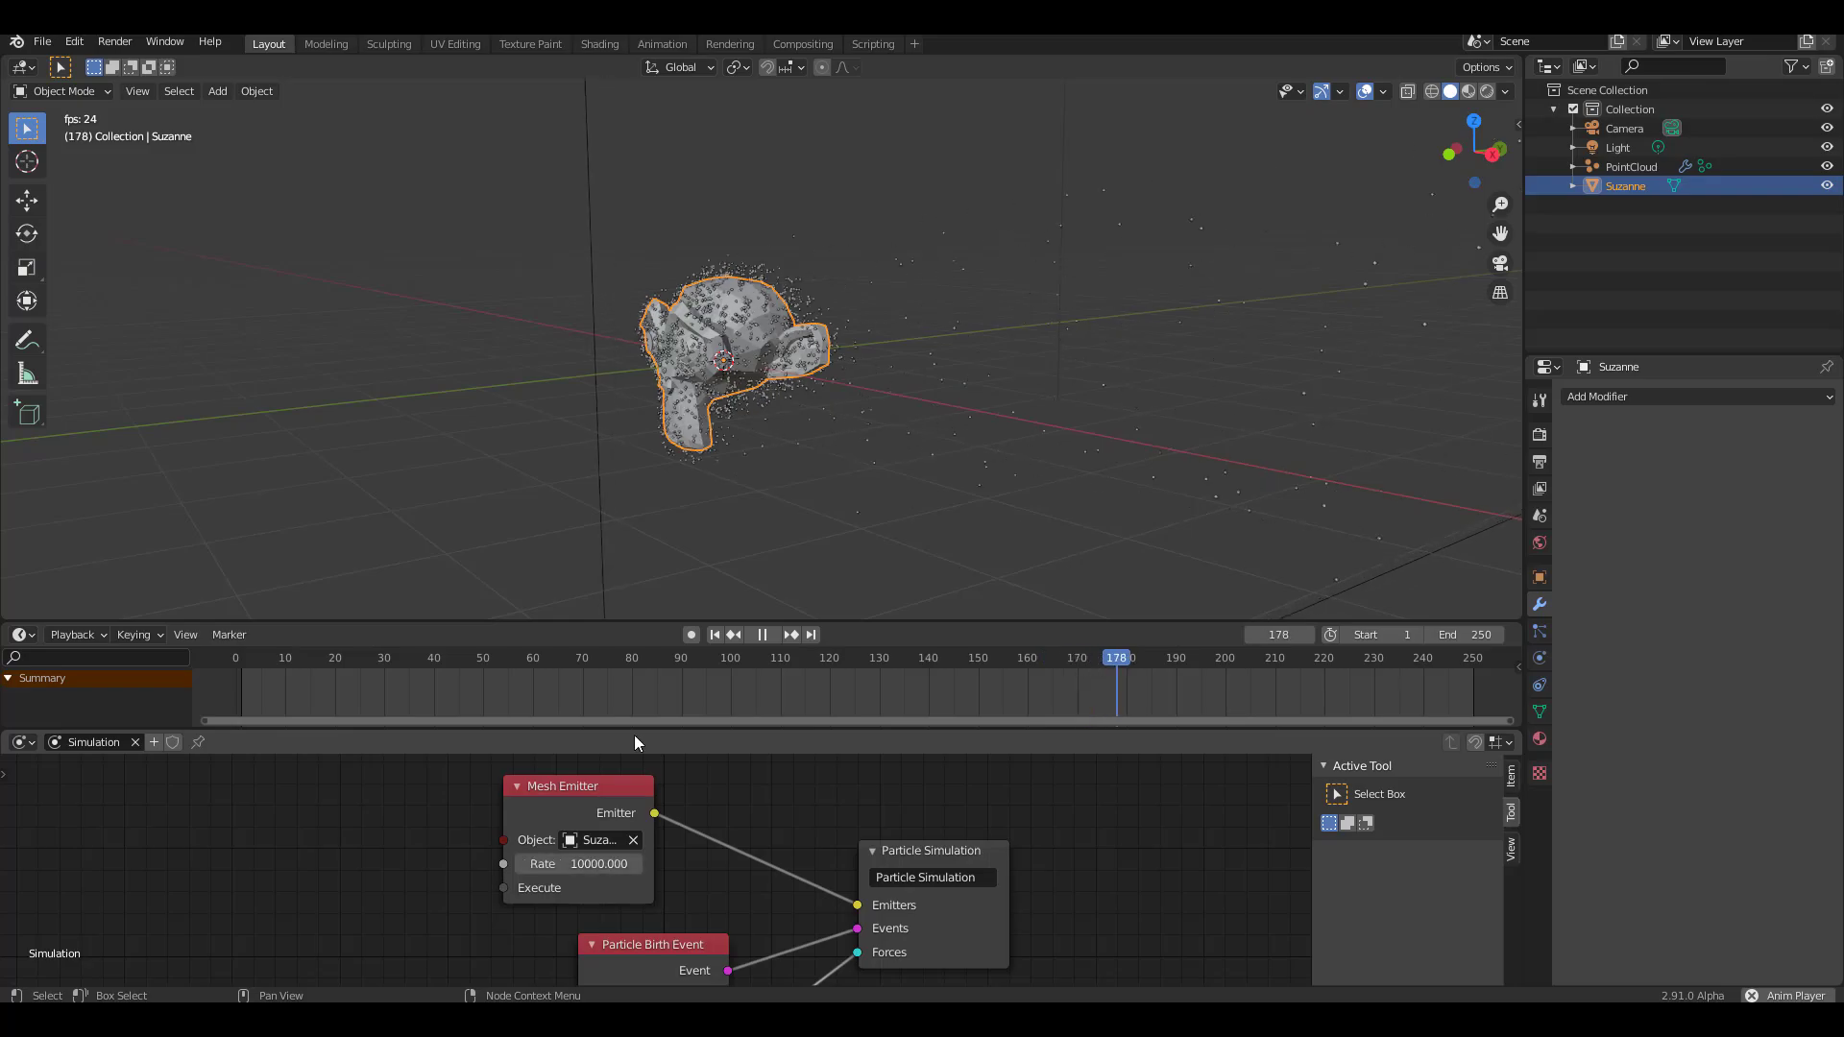
pyautogui.moveTo(879, 400); pyautogui.dragTo(716, 271, button='middle')
pyautogui.scroll(3, 586, 305)
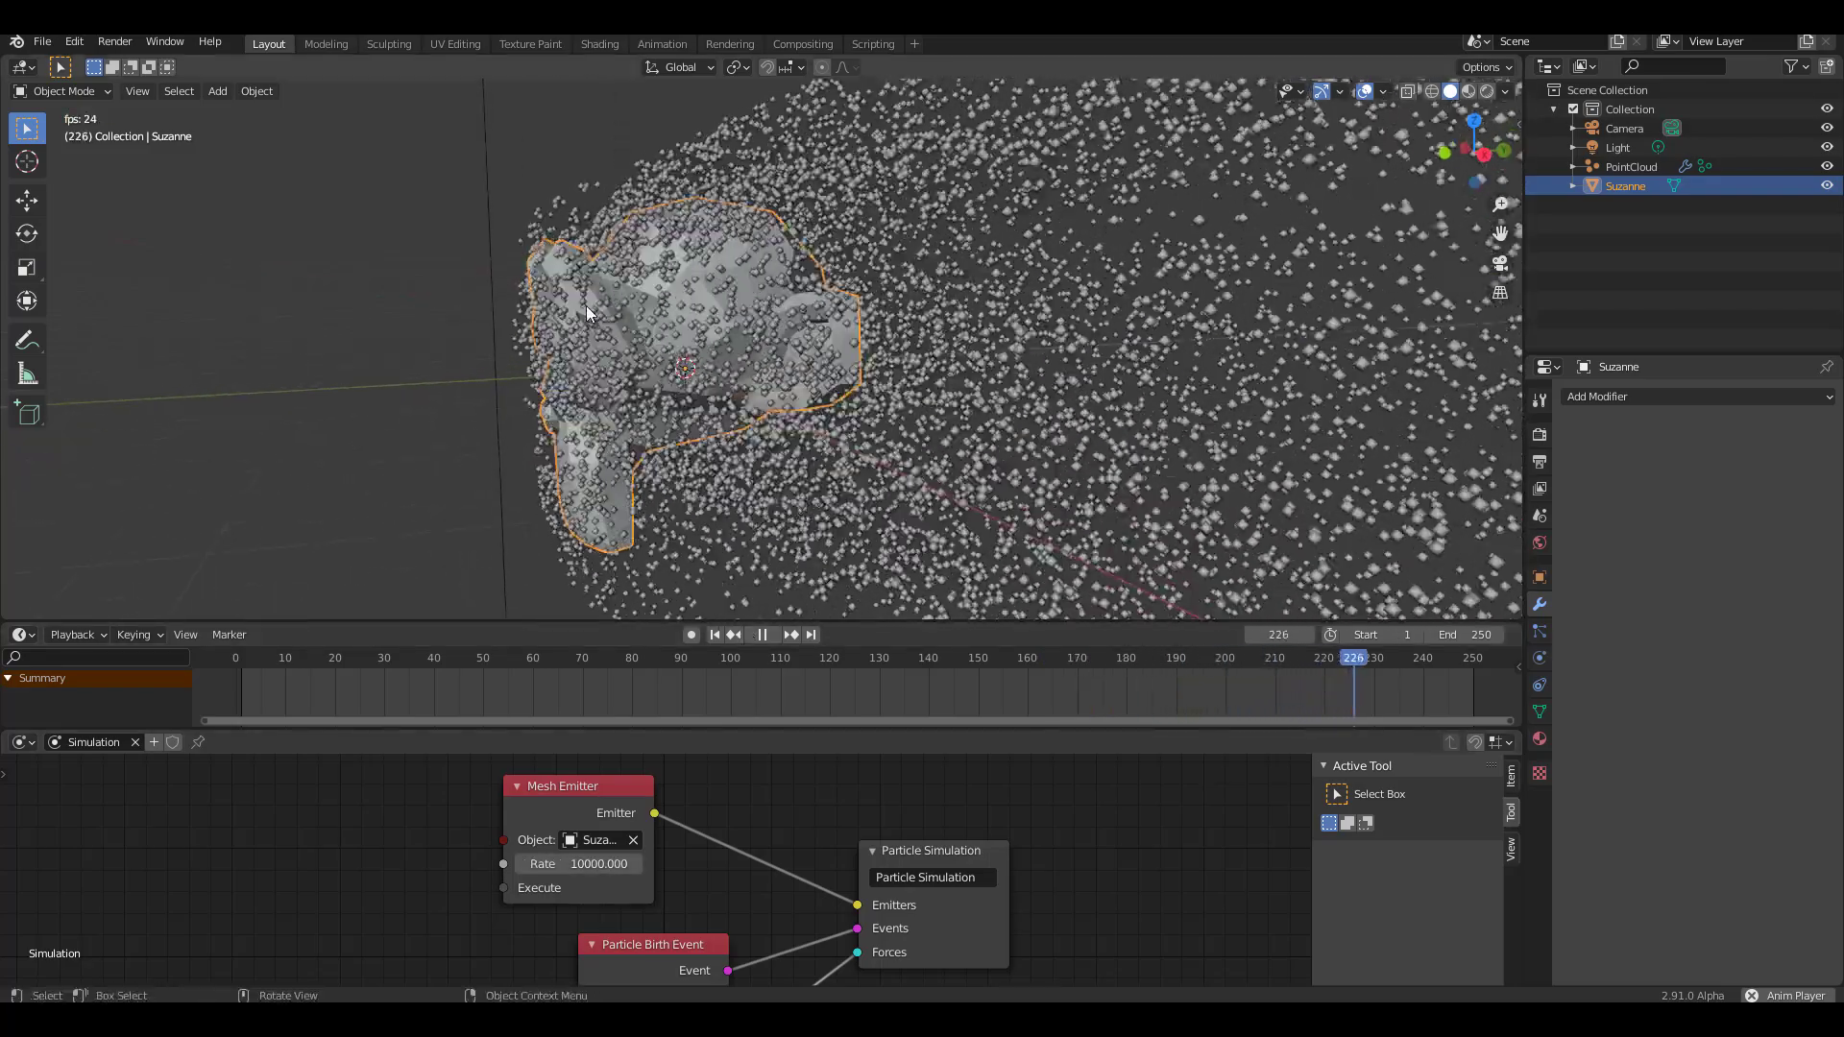
pyautogui.moveTo(586, 305); pyautogui.dragTo(885, 386, button='middle')
pyautogui.scroll(2, 805, 332)
pyautogui.scroll(-4, 805, 332)
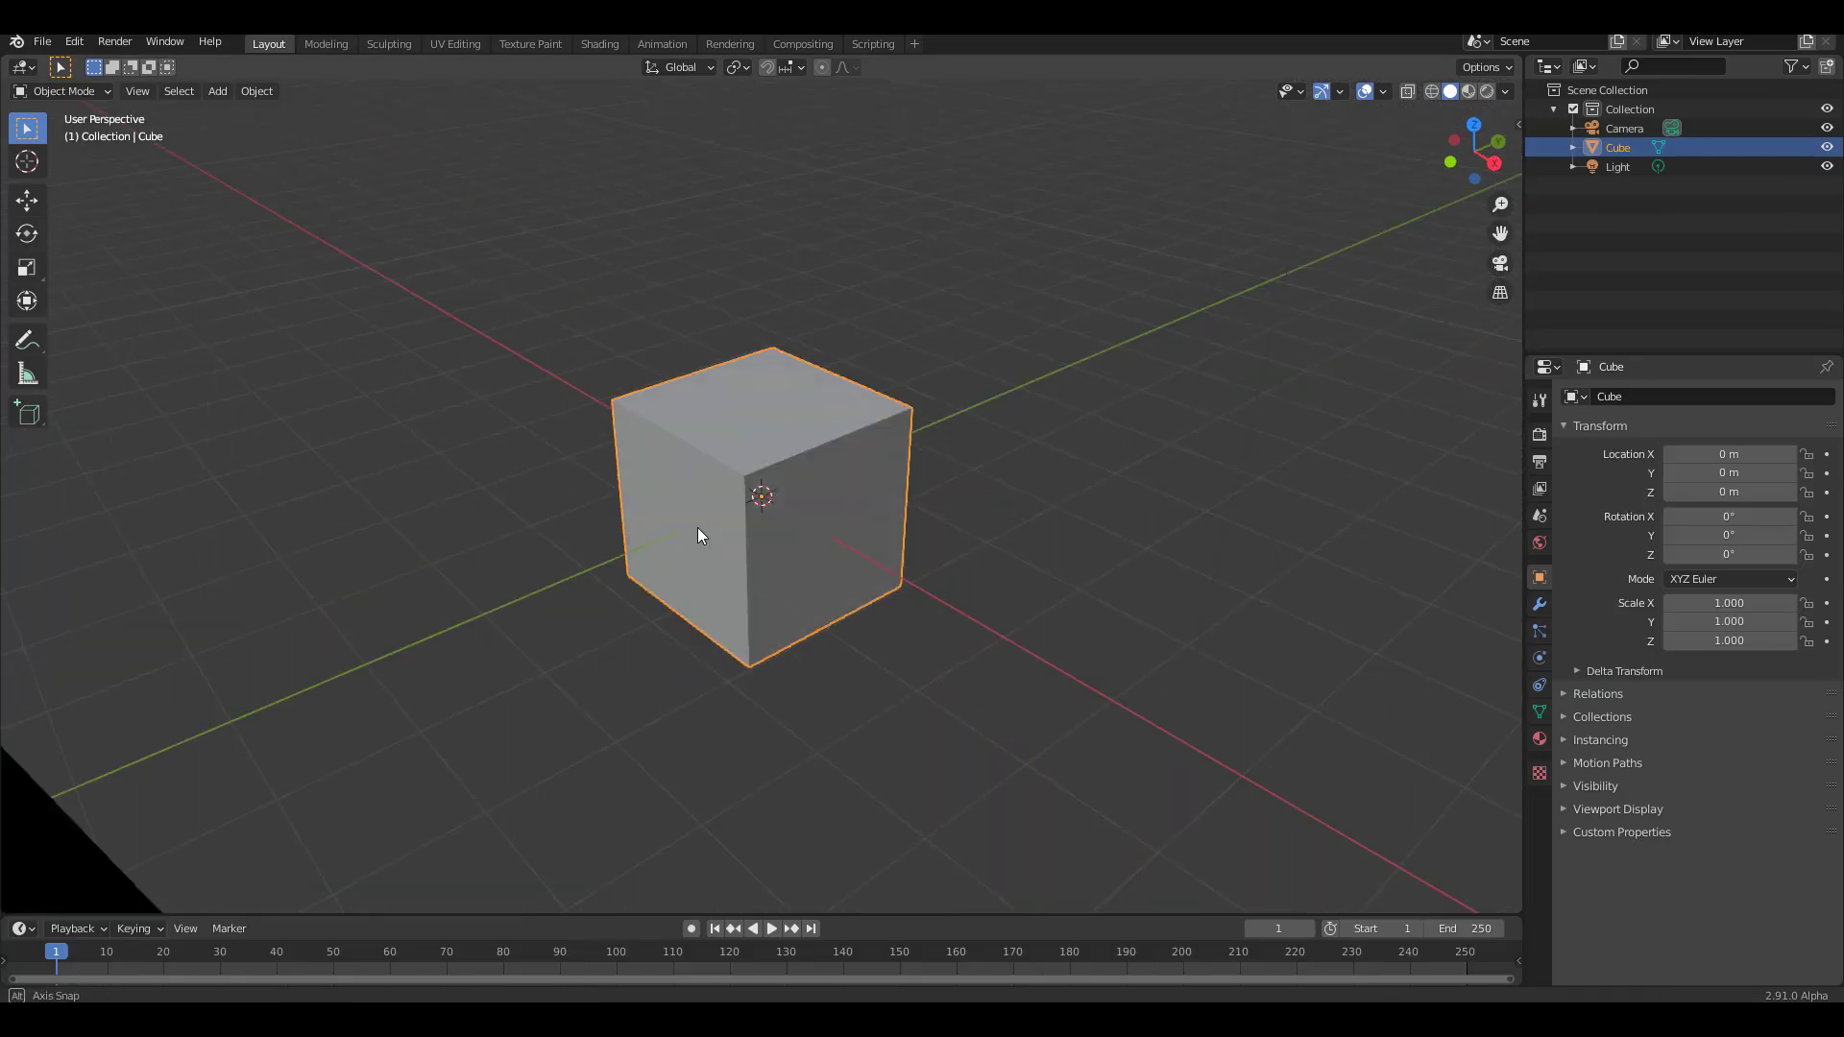
# Step: Switch the default cube to Sculpt Mode and activate the Draw Face Sets brush
pyautogui.moveTo(700, 535); pyautogui.dragTo(693, 486, button='middle')
pyautogui.scroll(3, 689, 483)
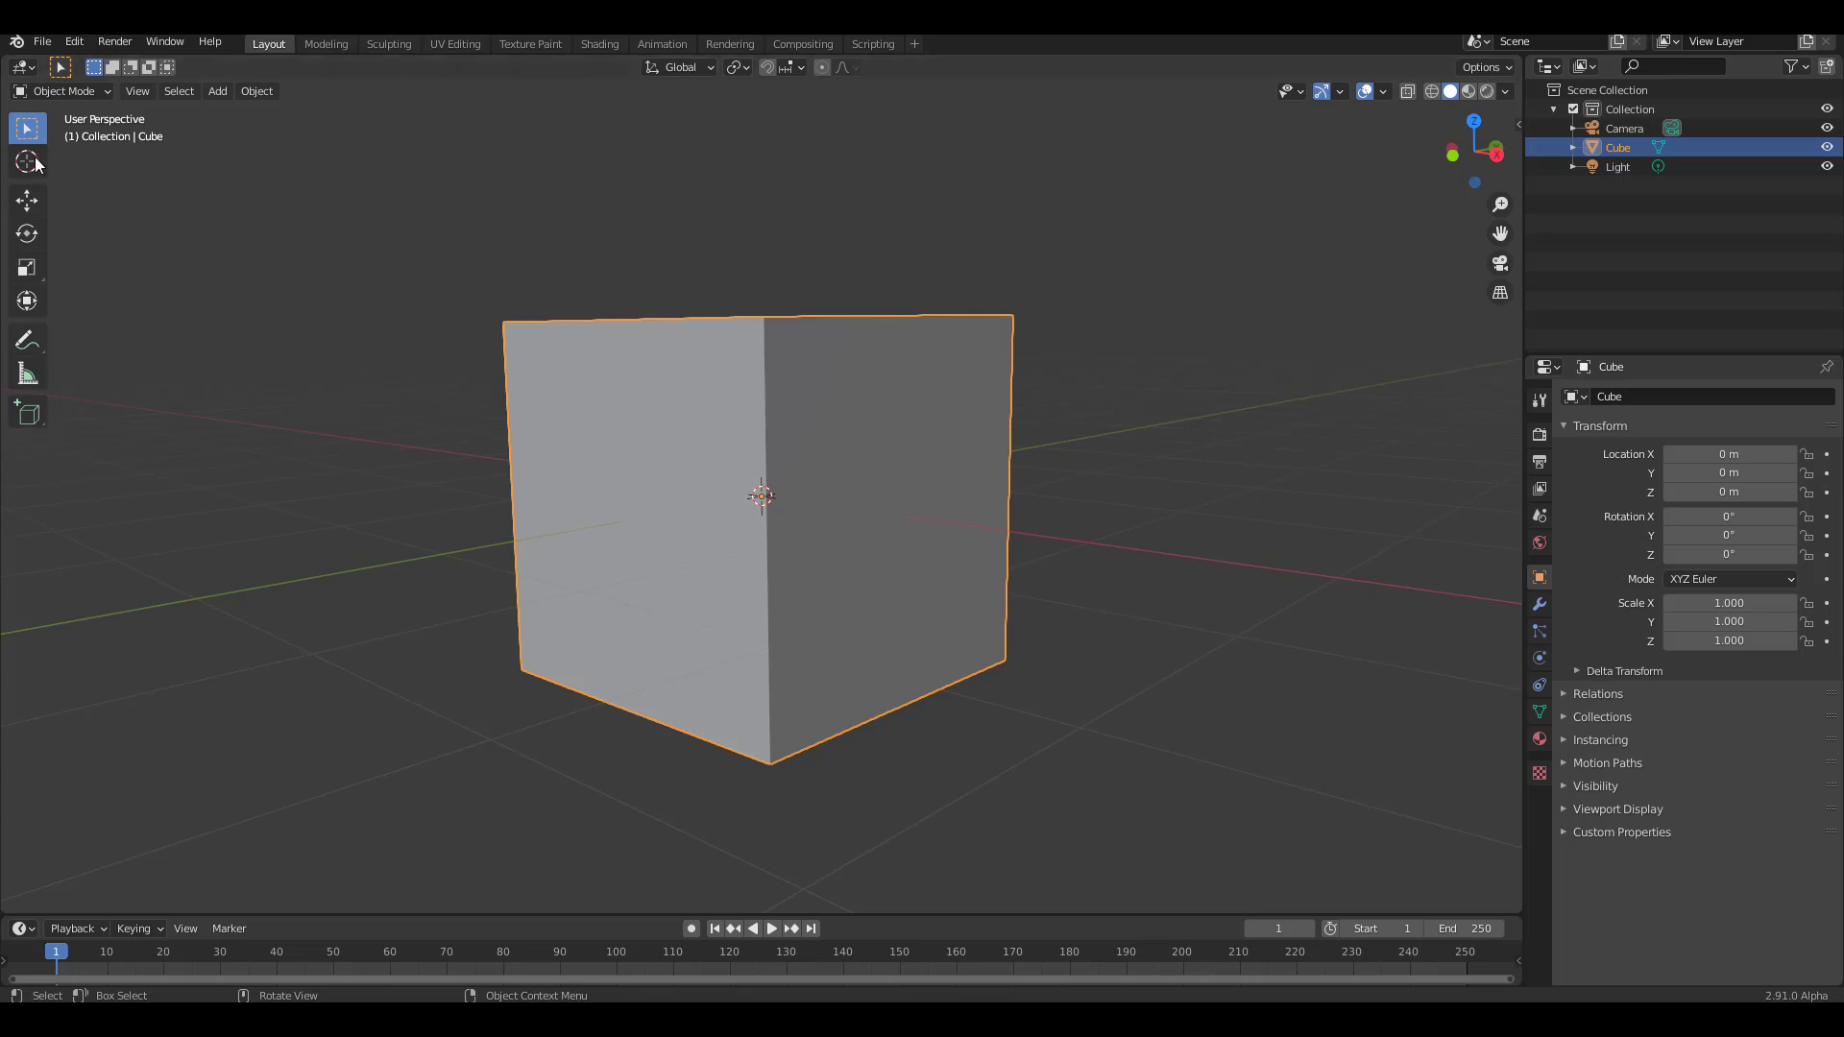
pyautogui.click(87, 91)
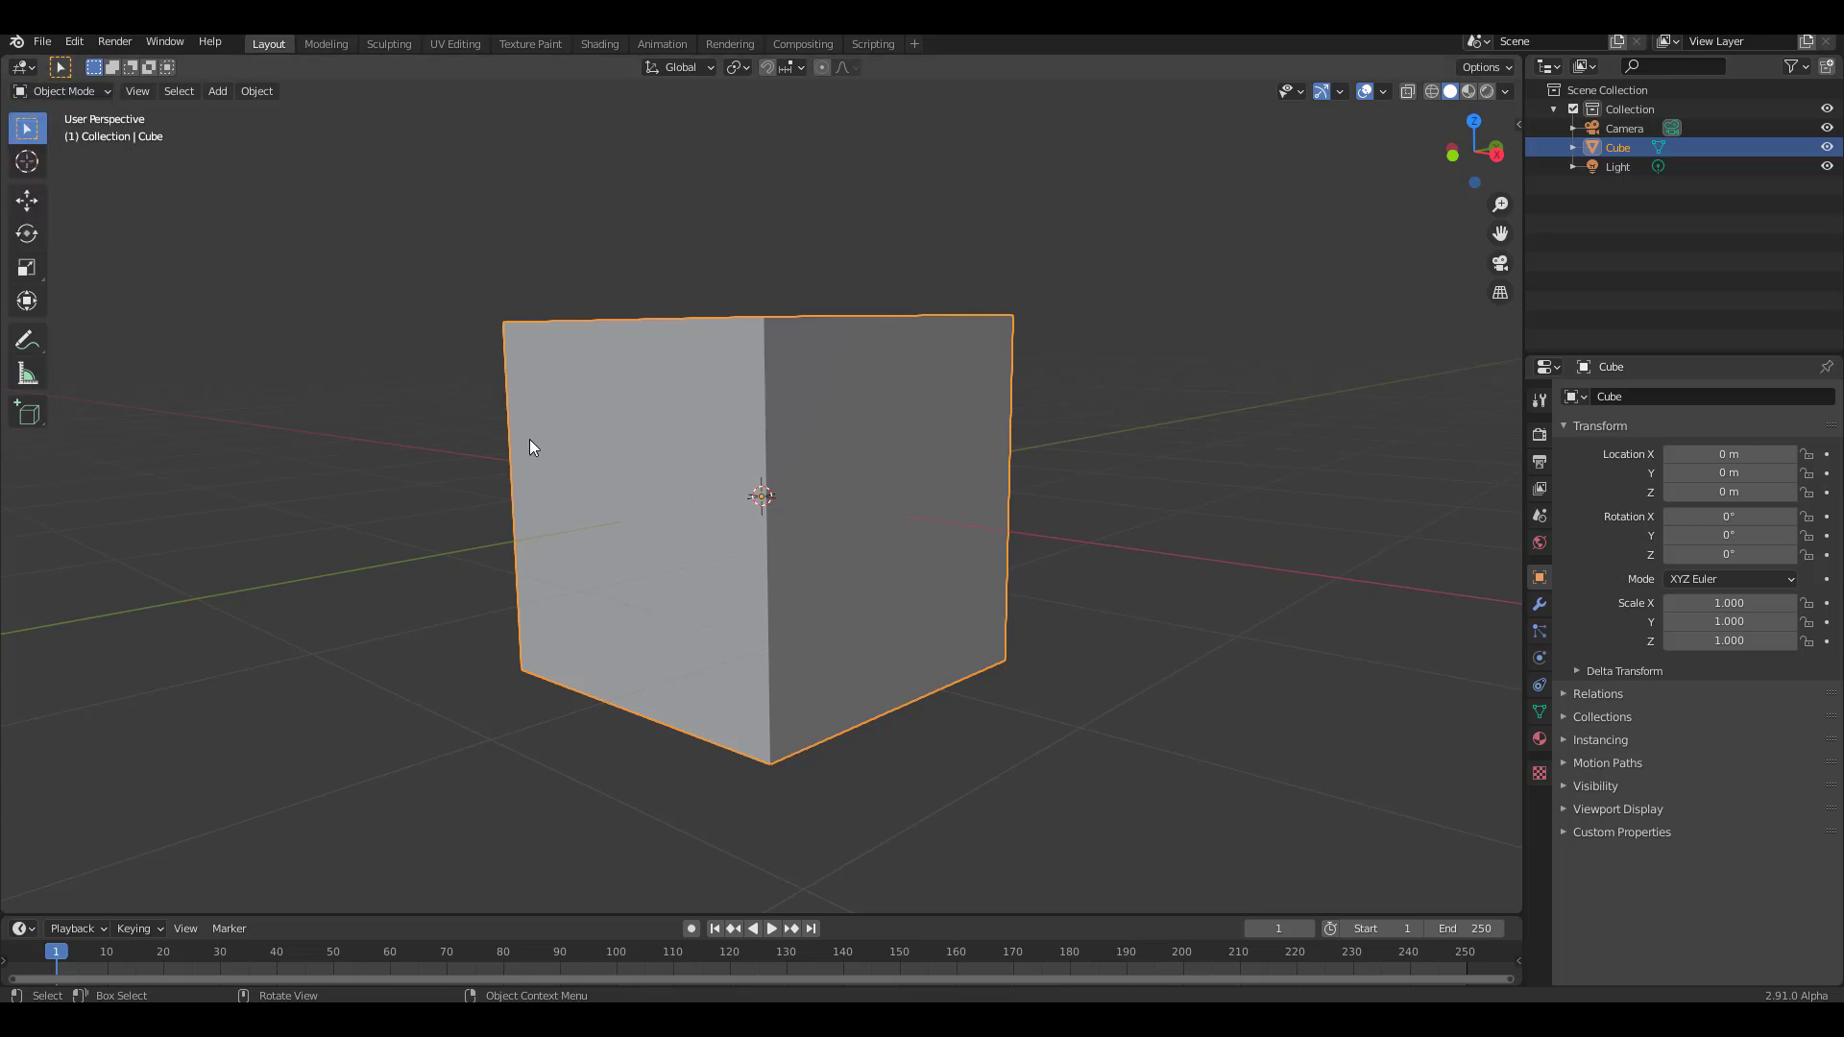
pyautogui.click(96, 92)
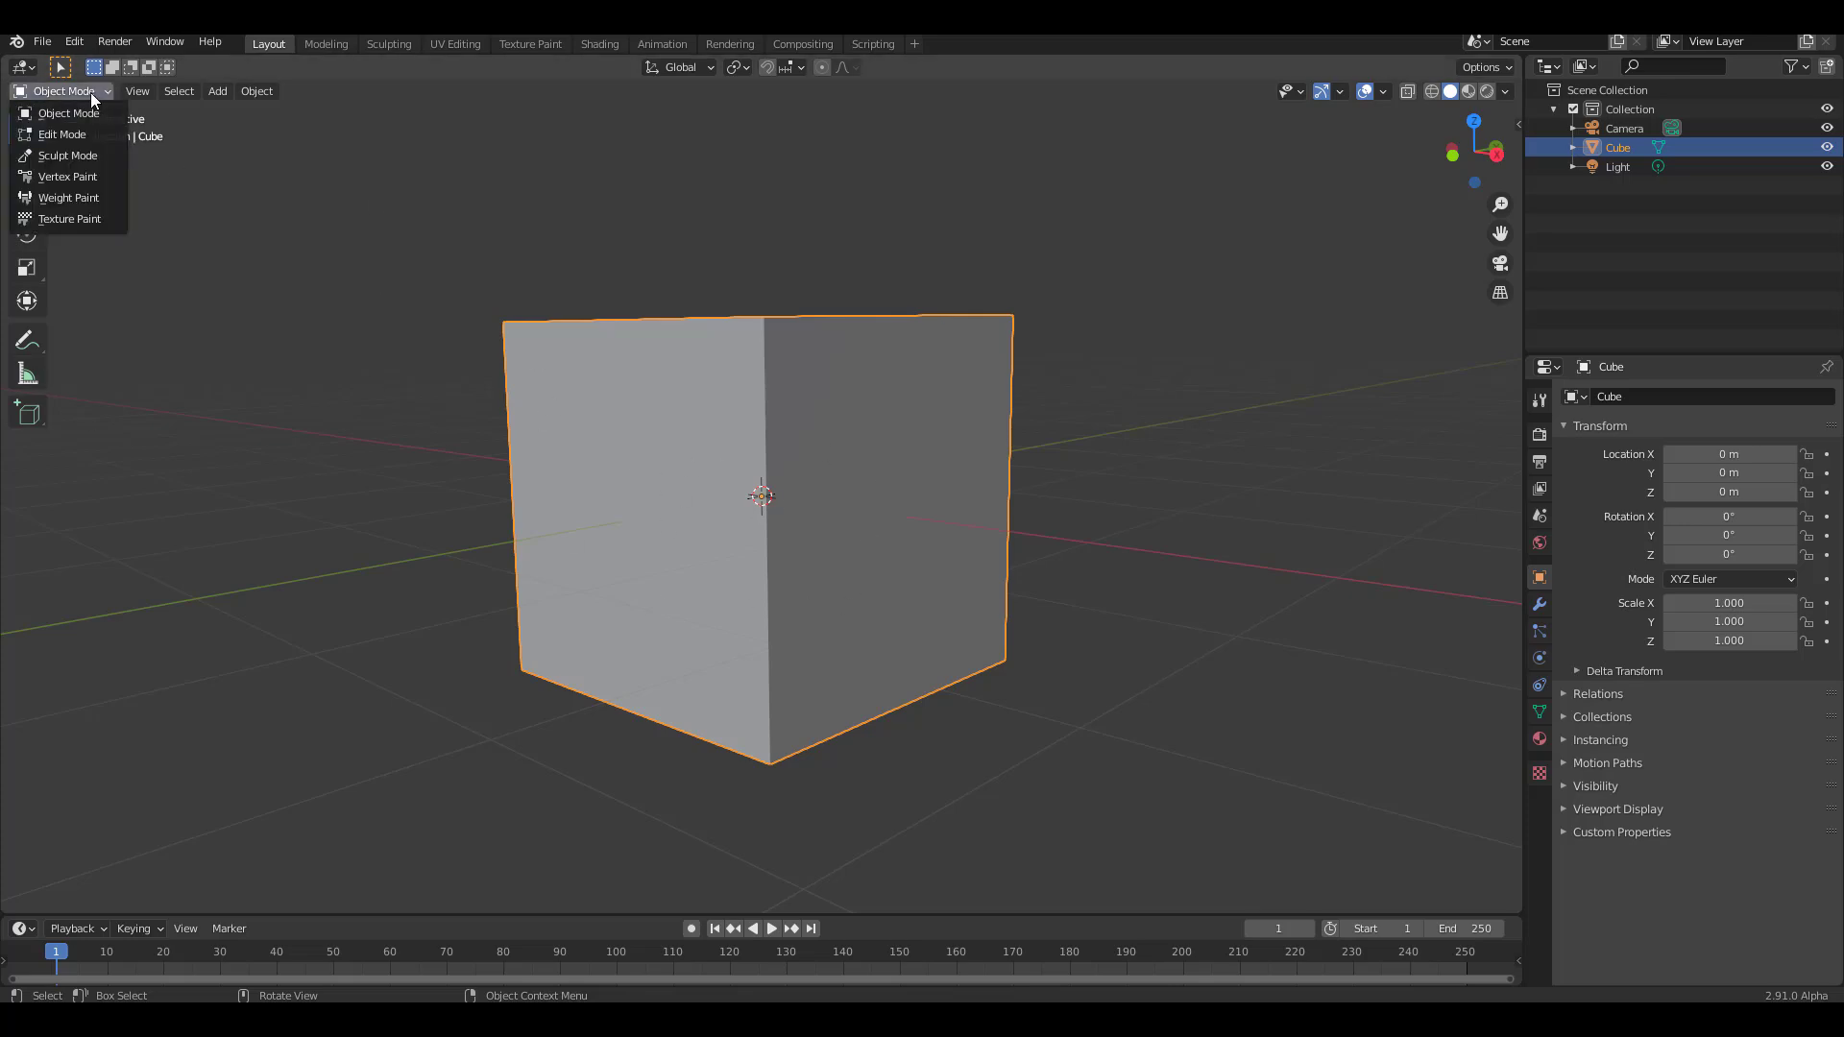
pyautogui.click(87, 155)
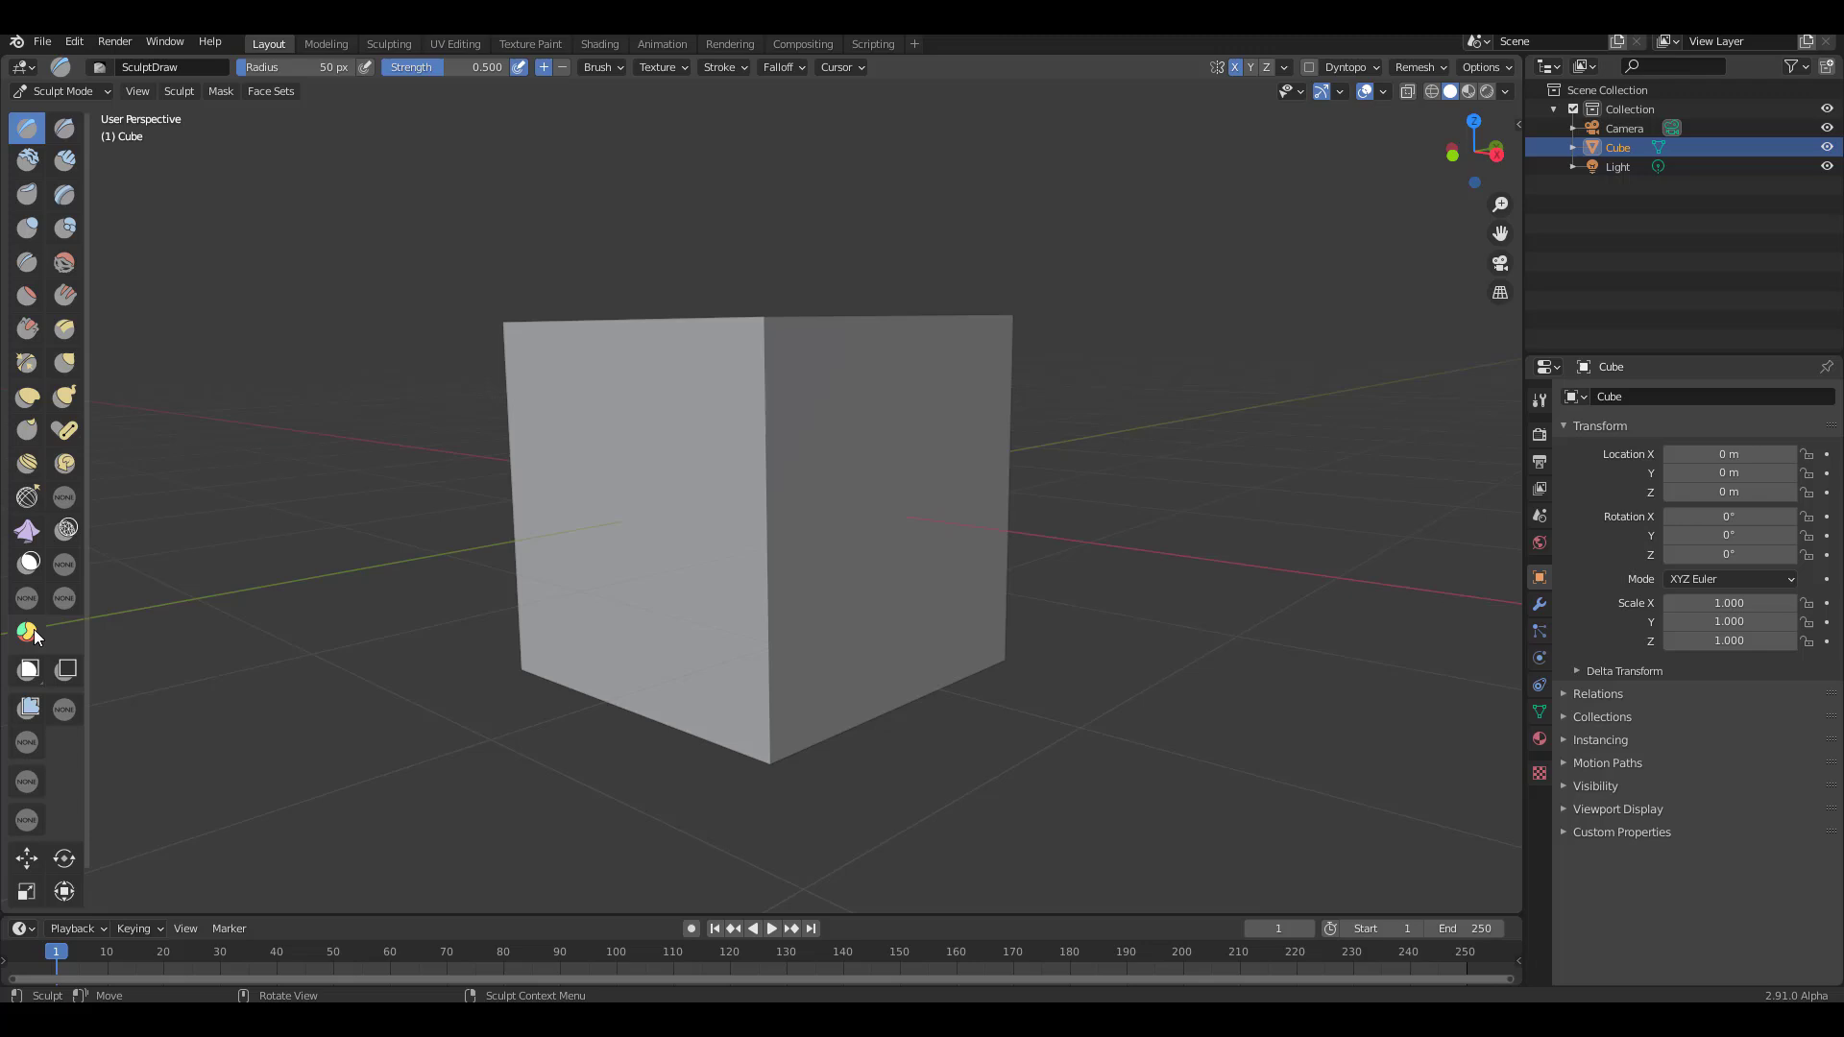
pyautogui.click(27, 631)
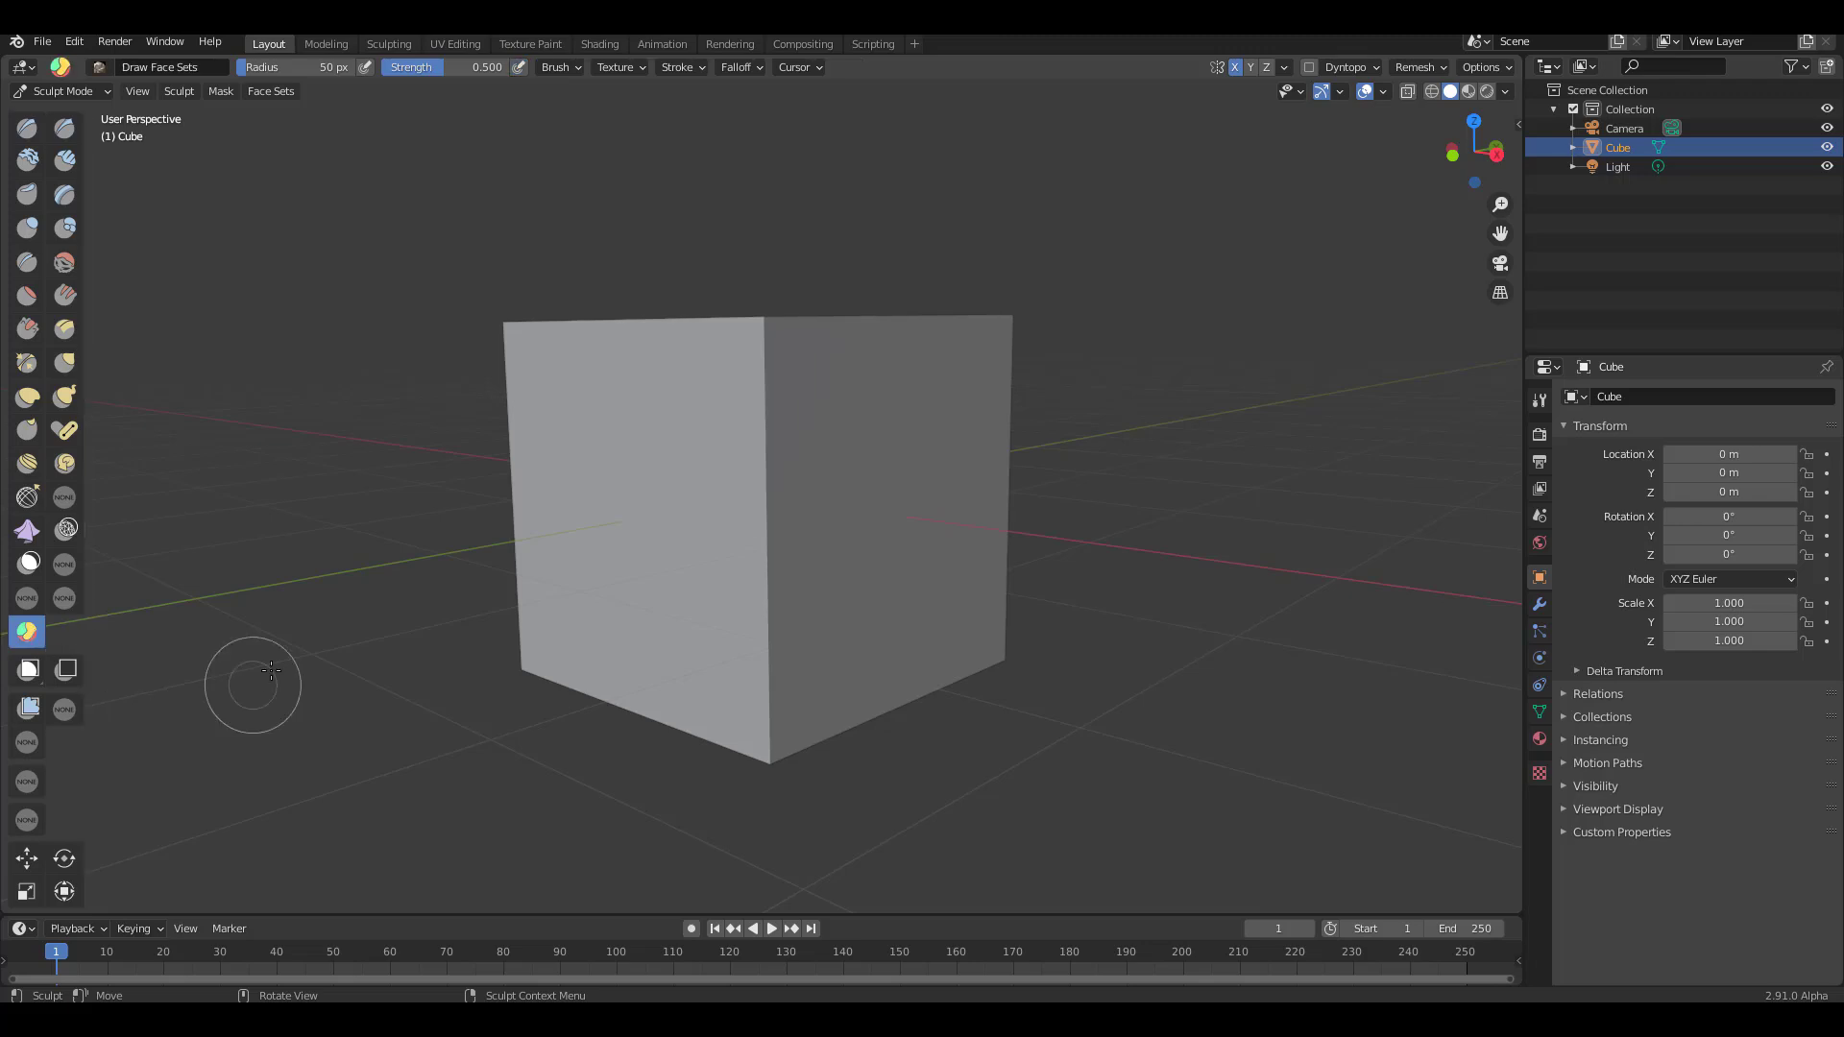
# Step: Paint separate face sets onto two adjacent side faces and the top face of the cube
pyautogui.moveTo(251, 691)
pyautogui.mouseDown(button='middle')
pyautogui.moveTo(350, 605)
pyautogui.moveTo(677, 625)
pyautogui.moveTo(797, 538)
pyautogui.moveTo(854, 452)
pyautogui.mouseUp(button='middle')
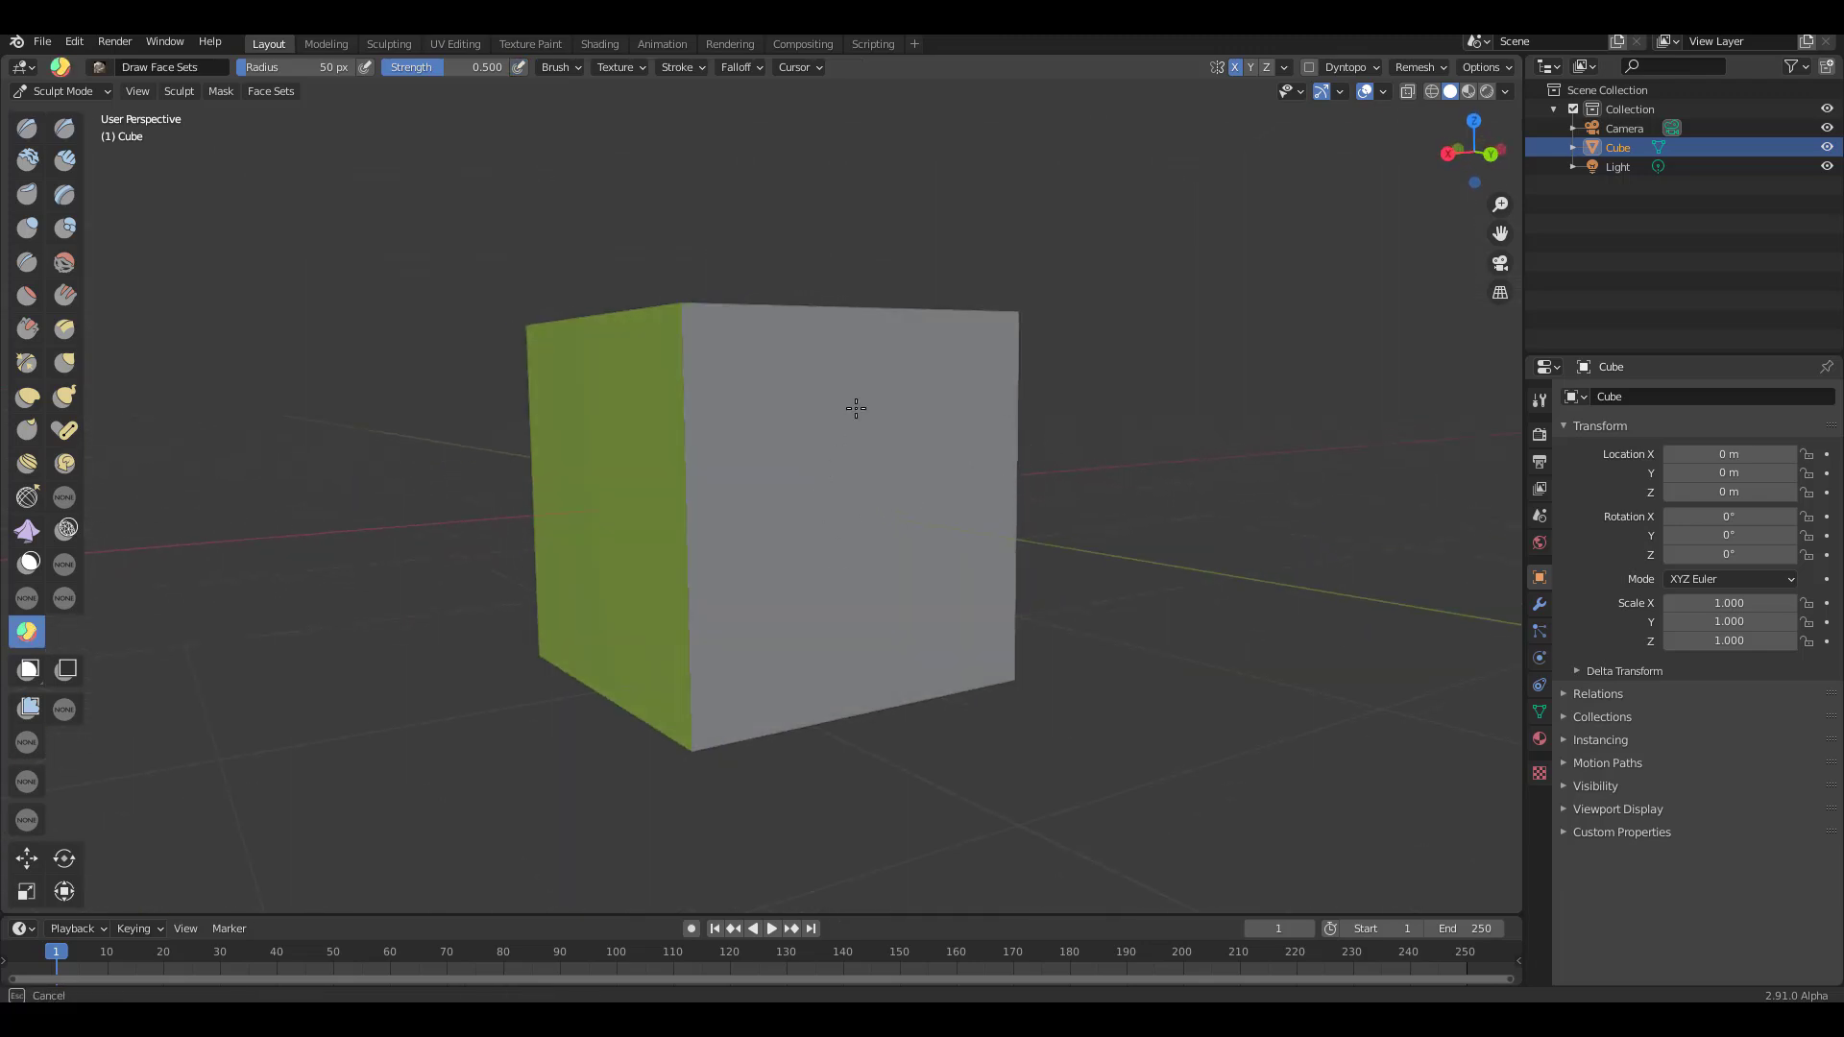
pyautogui.click(868, 390)
pyautogui.moveTo(881, 555); pyautogui.dragTo(757, 505, button='middle')
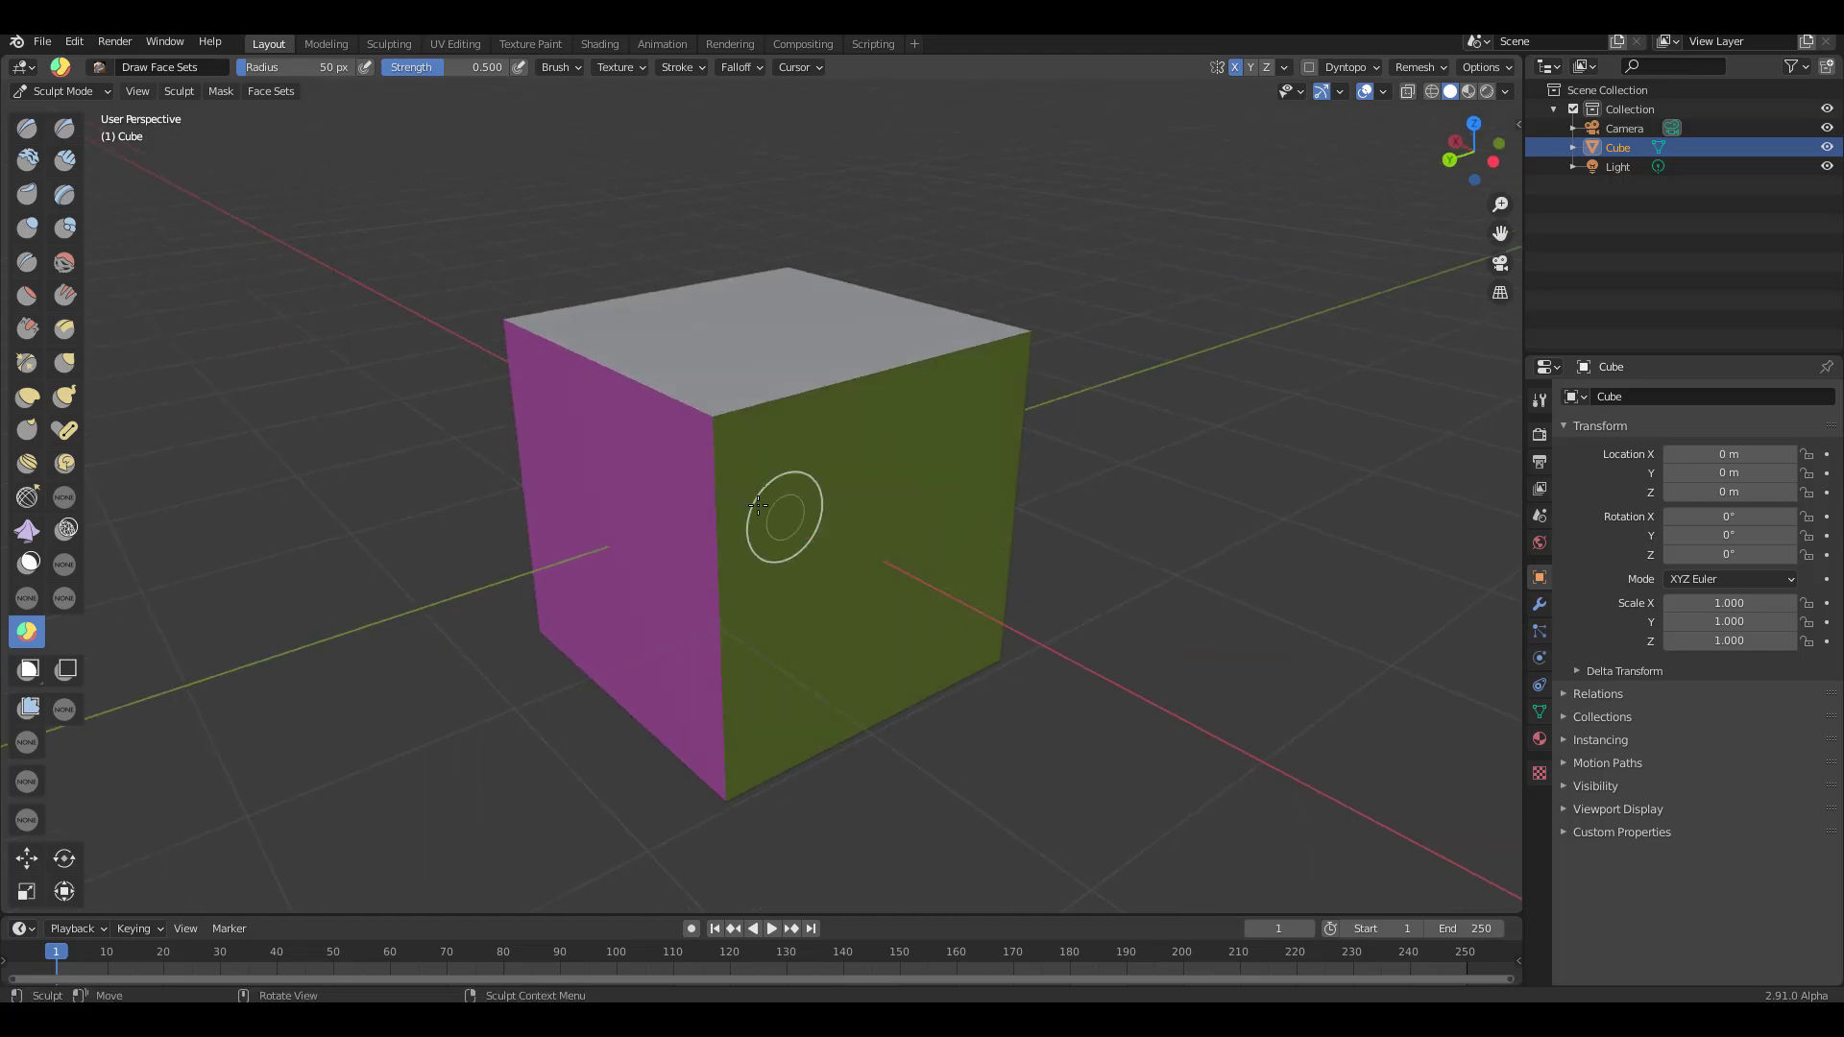
pyautogui.moveTo(913, 367); pyautogui.dragTo(707, 449, button='middle')
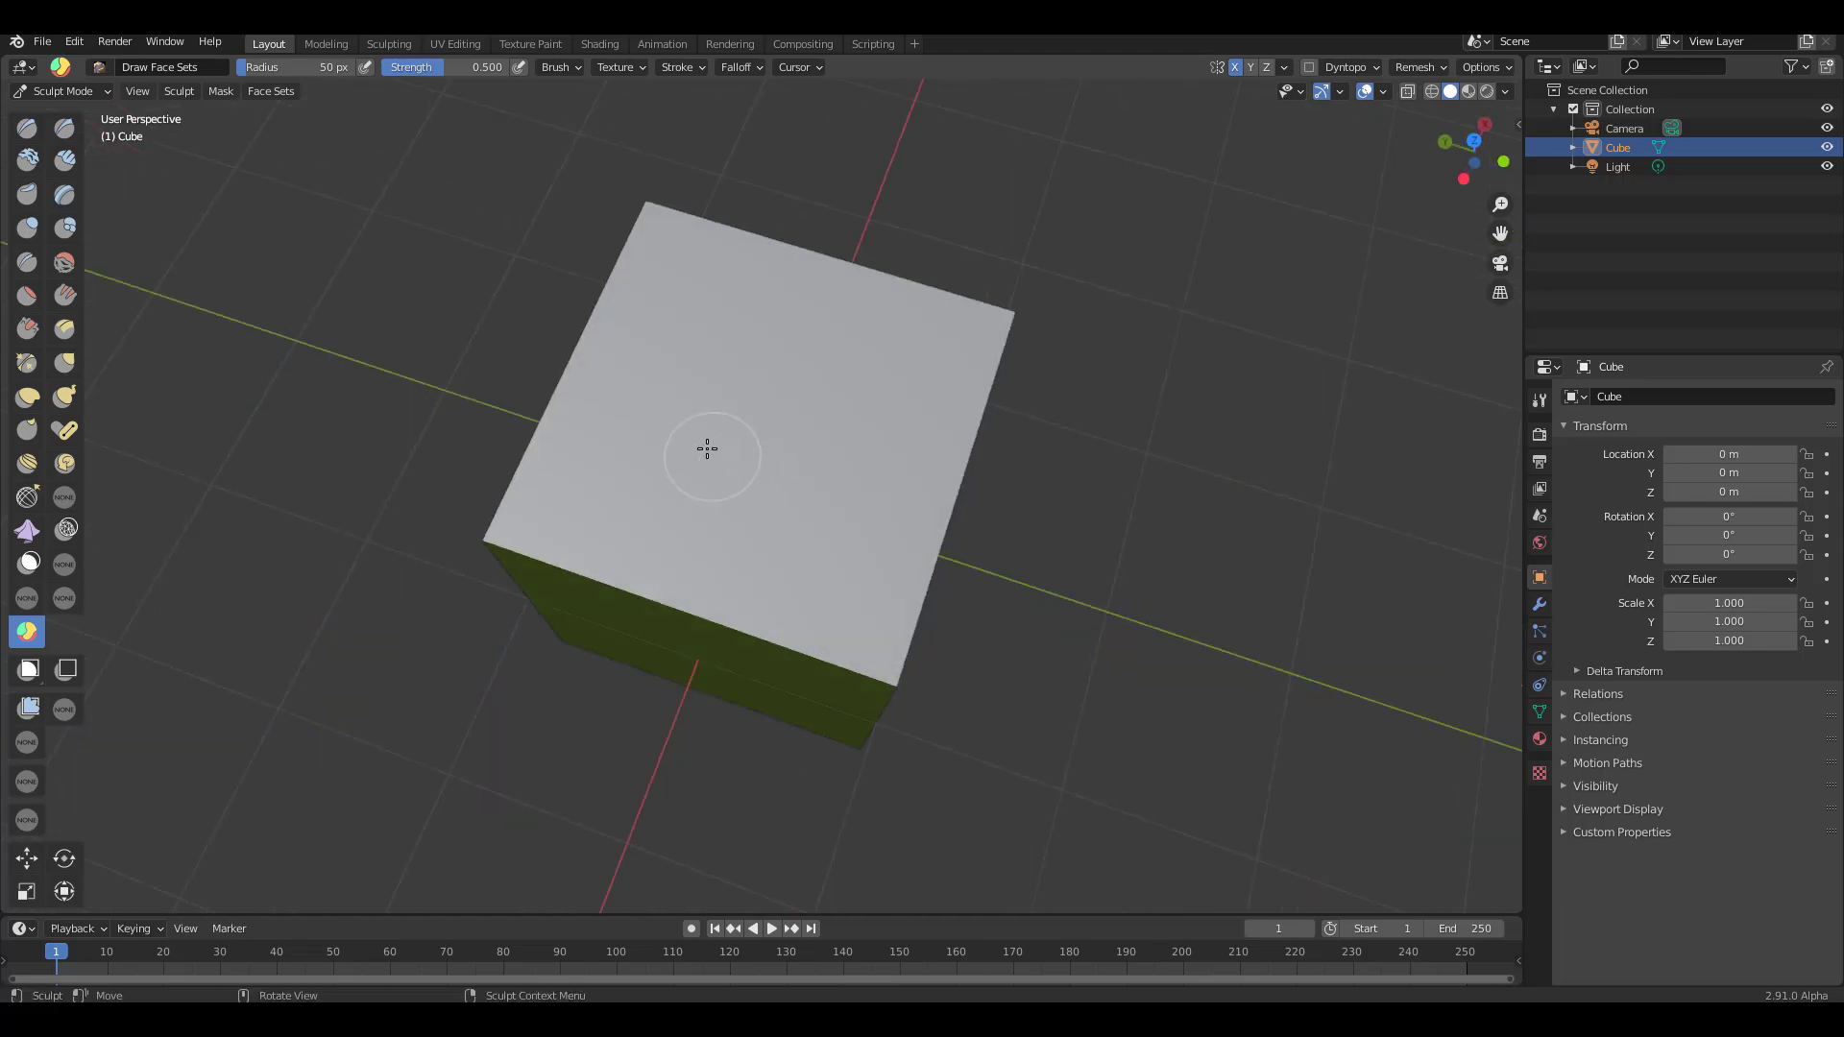
pyautogui.moveTo(708, 338); pyautogui.dragTo(804, 468)
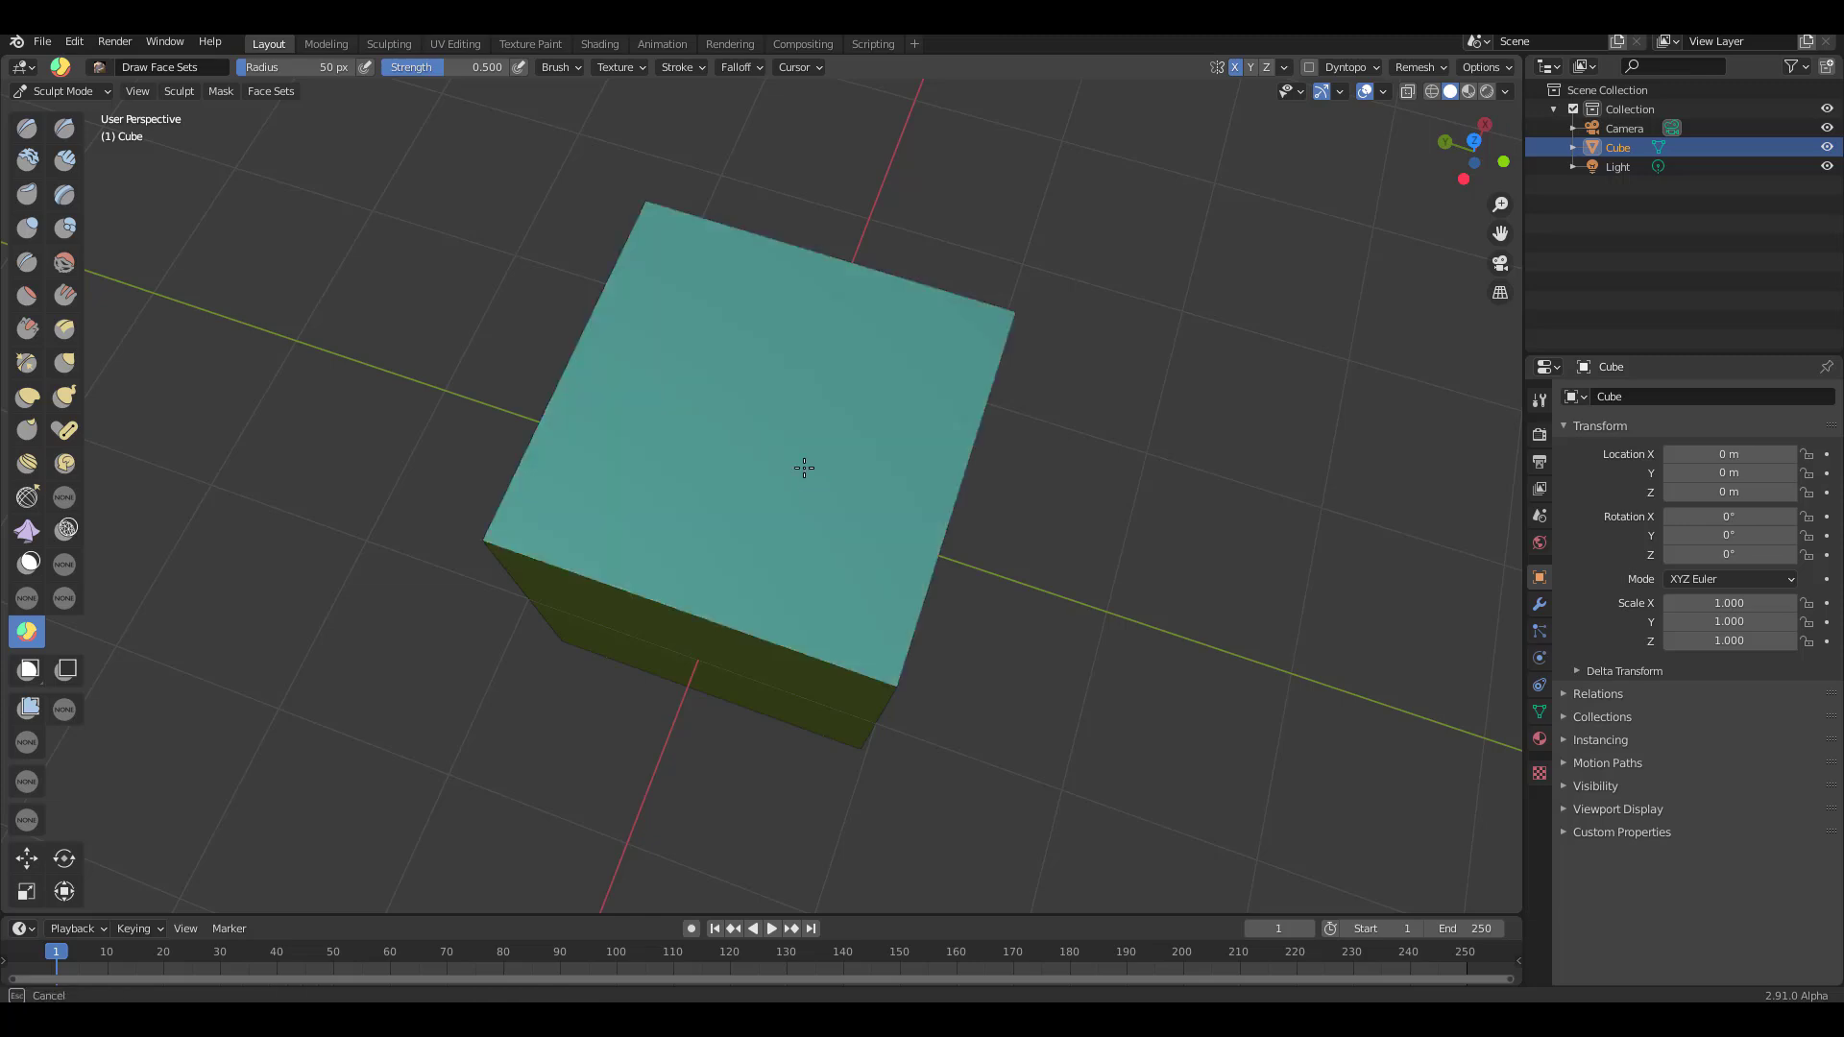
# Step: Paint separate face sets onto further side faces of the cube with the Draw Face Sets brush
pyautogui.moveTo(1160, 518); pyautogui.dragTo(864, 538, button='middle')
pyautogui.click(852, 539)
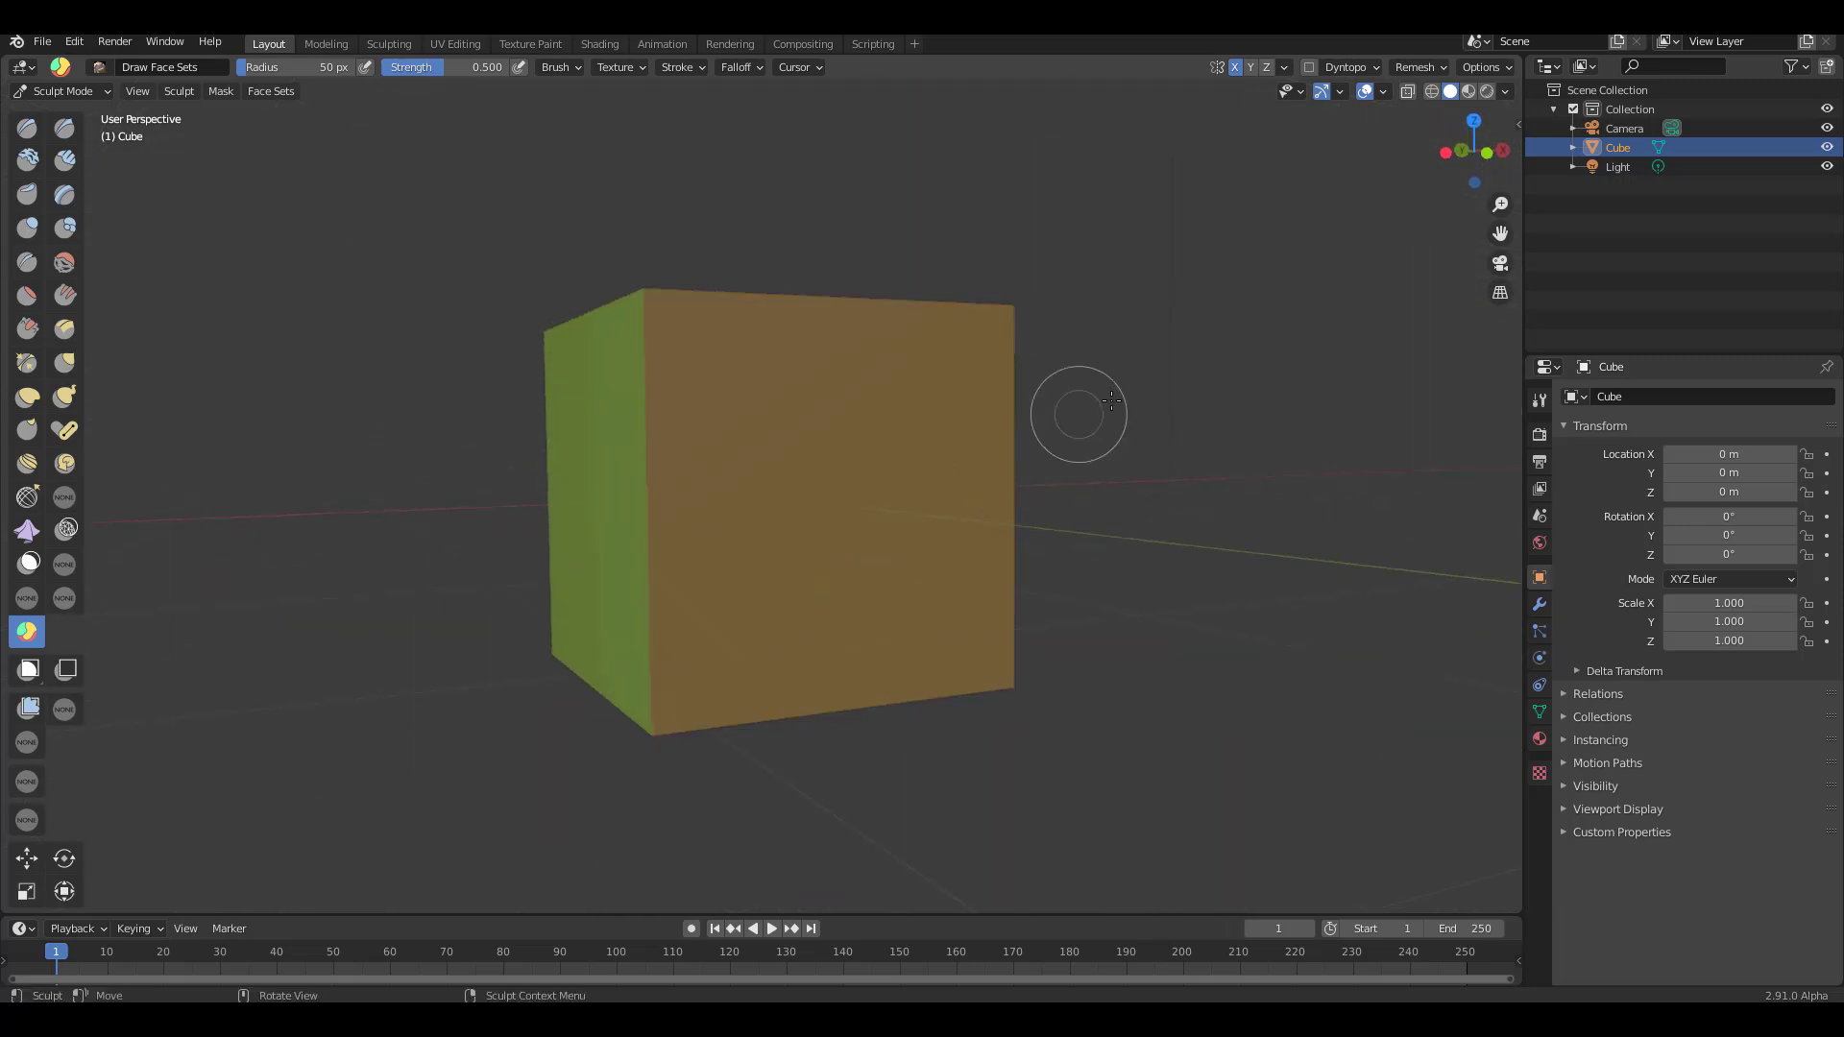
pyautogui.moveTo(1078, 416)
pyautogui.mouseDown(button='middle')
pyautogui.moveTo(977, 437)
pyautogui.moveTo(745, 346)
pyautogui.moveTo(895, 380)
pyautogui.mouseUp(button='middle')
pyautogui.click(778, 583)
pyautogui.moveTo(1149, 276)
pyautogui.mouseDown(button='middle')
pyautogui.moveTo(1020, 247)
pyautogui.moveTo(1017, 518)
pyautogui.moveTo(947, 358)
pyautogui.moveTo(807, 362)
pyautogui.moveTo(959, 297)
pyautogui.moveTo(1009, 399)
pyautogui.moveTo(951, 432)
pyautogui.mouseUp(button='middle')
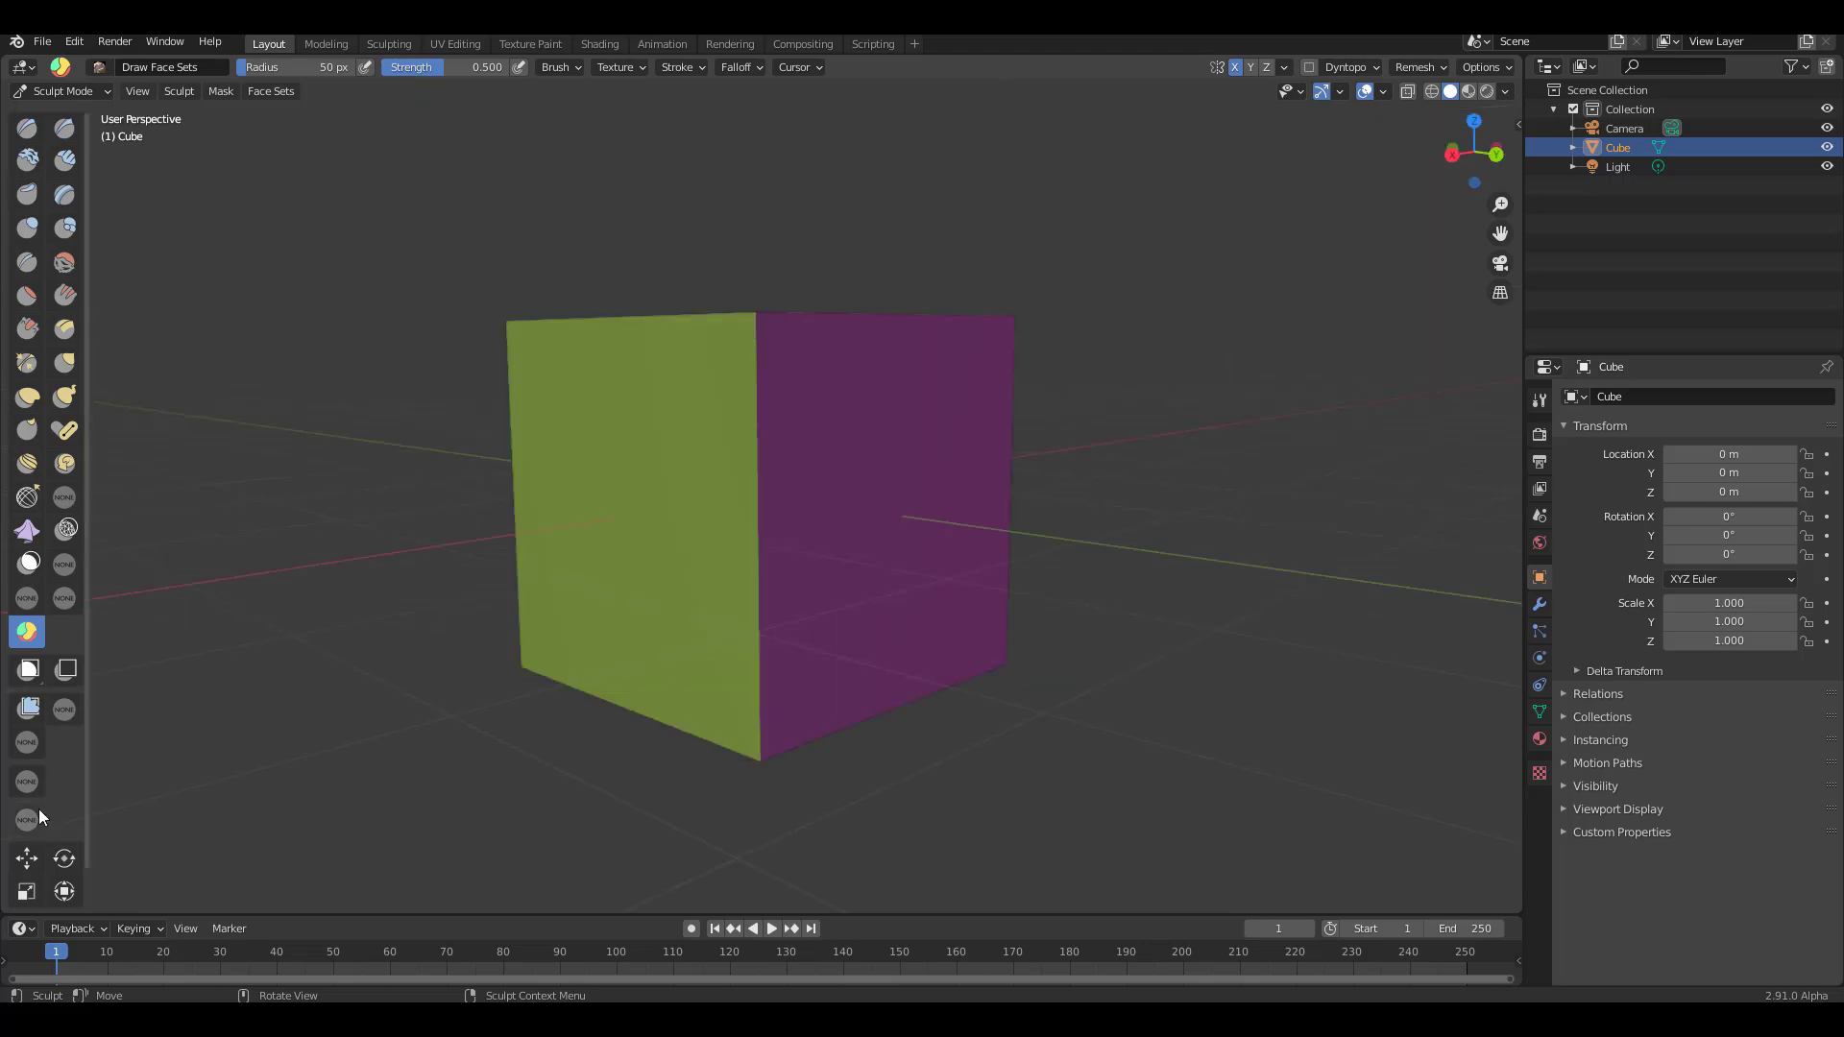
# Step: Grow the purple face set over the cube's neighbouring faces using the Edit Face Set tool in Grow Face Set mode
pyautogui.click(27, 822)
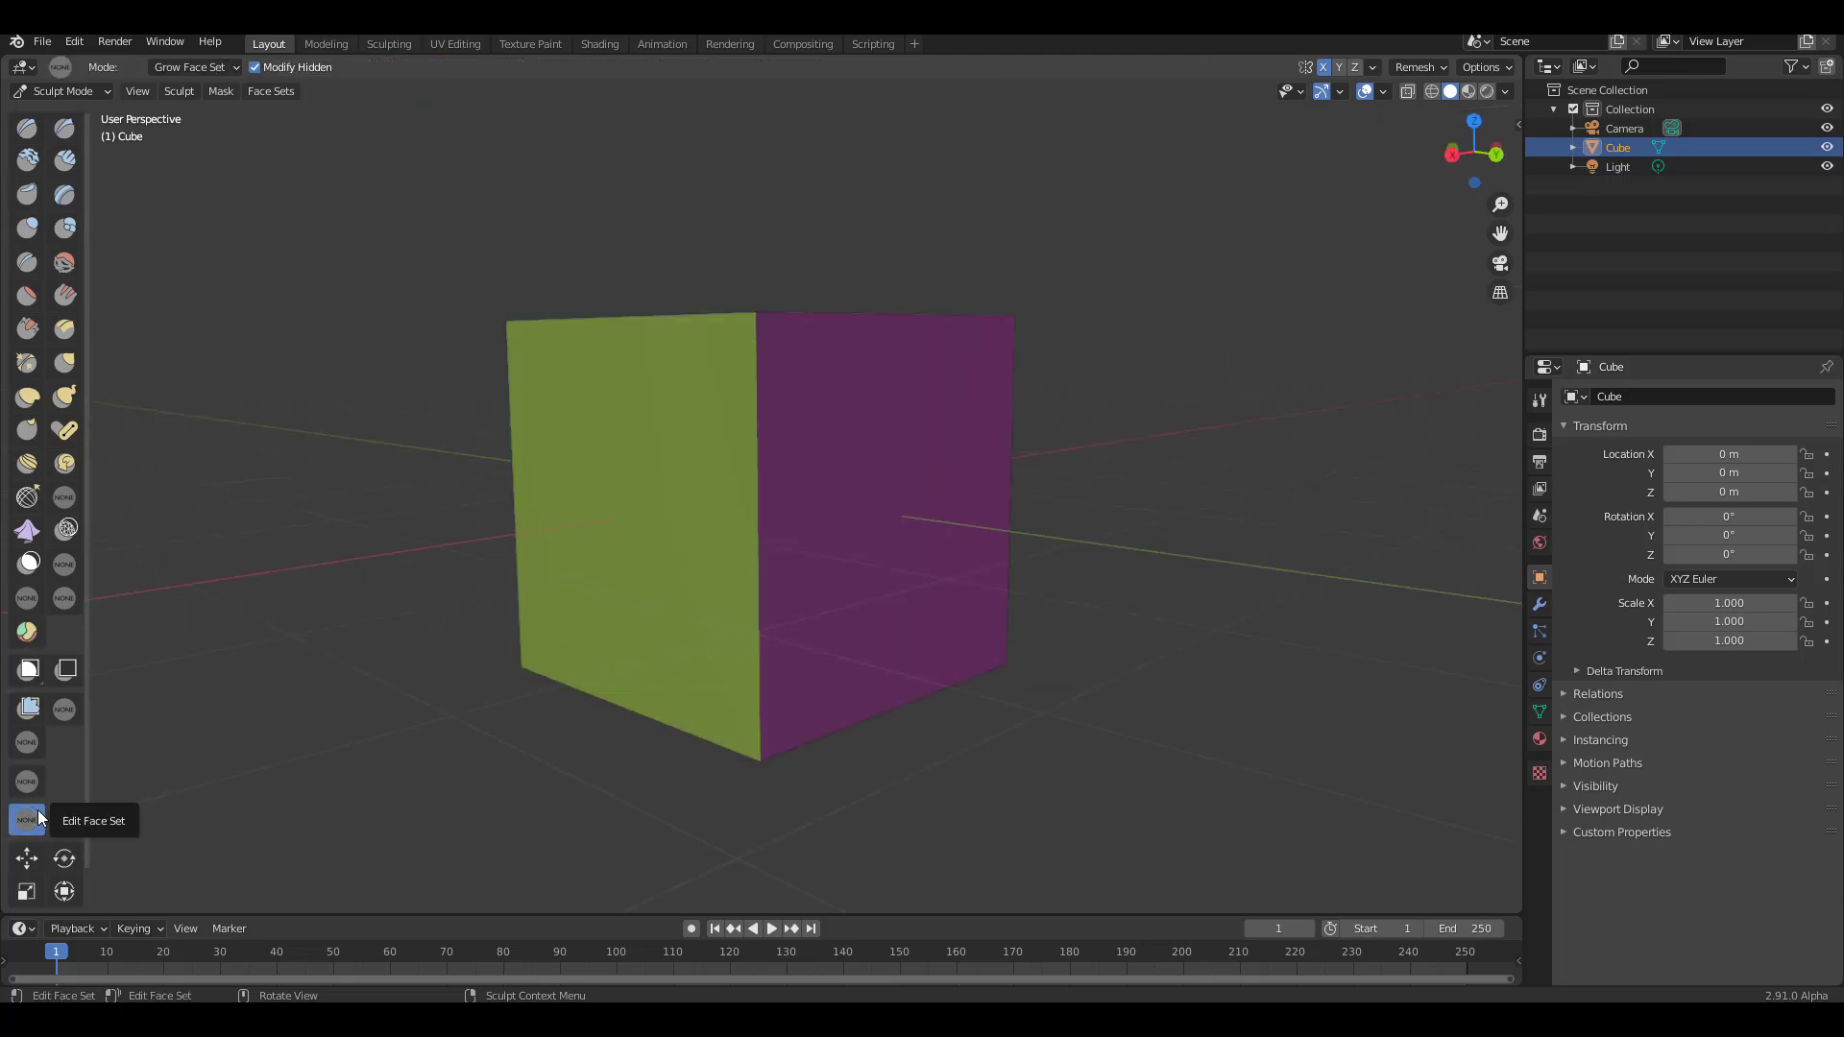
pyautogui.click(228, 67)
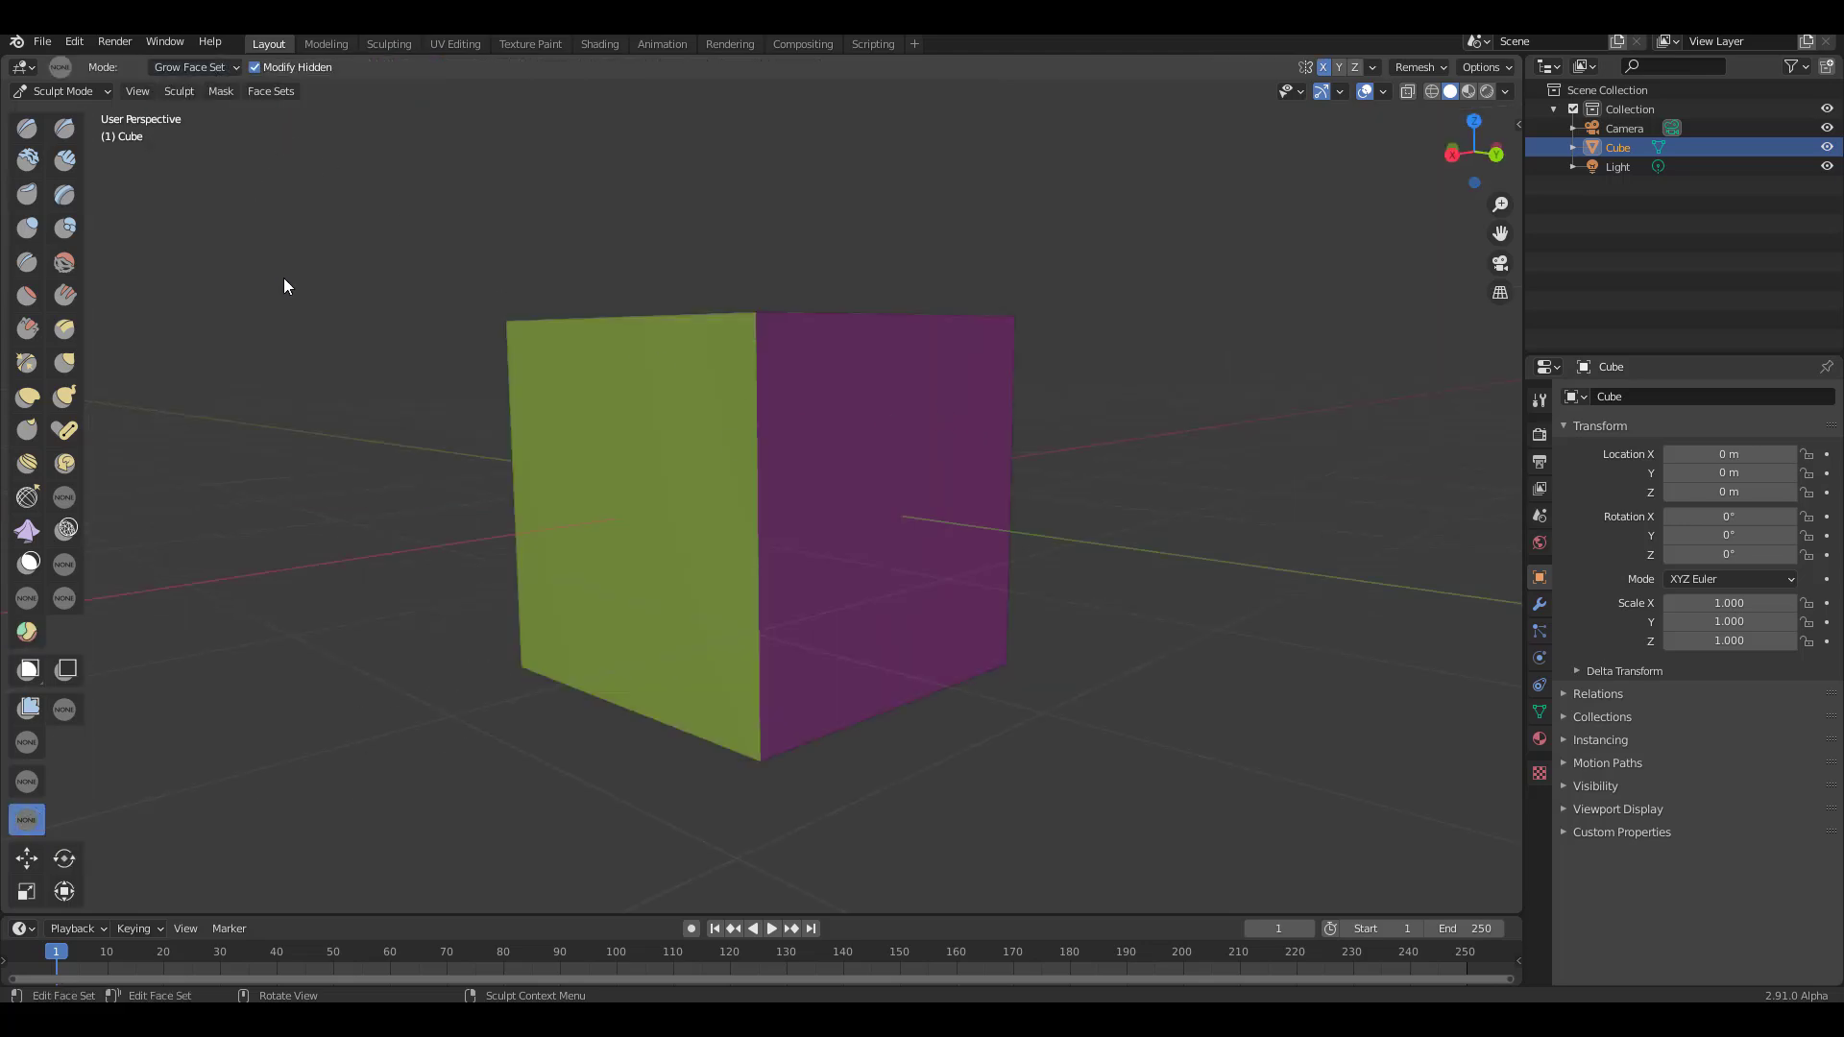
pyautogui.click(229, 67)
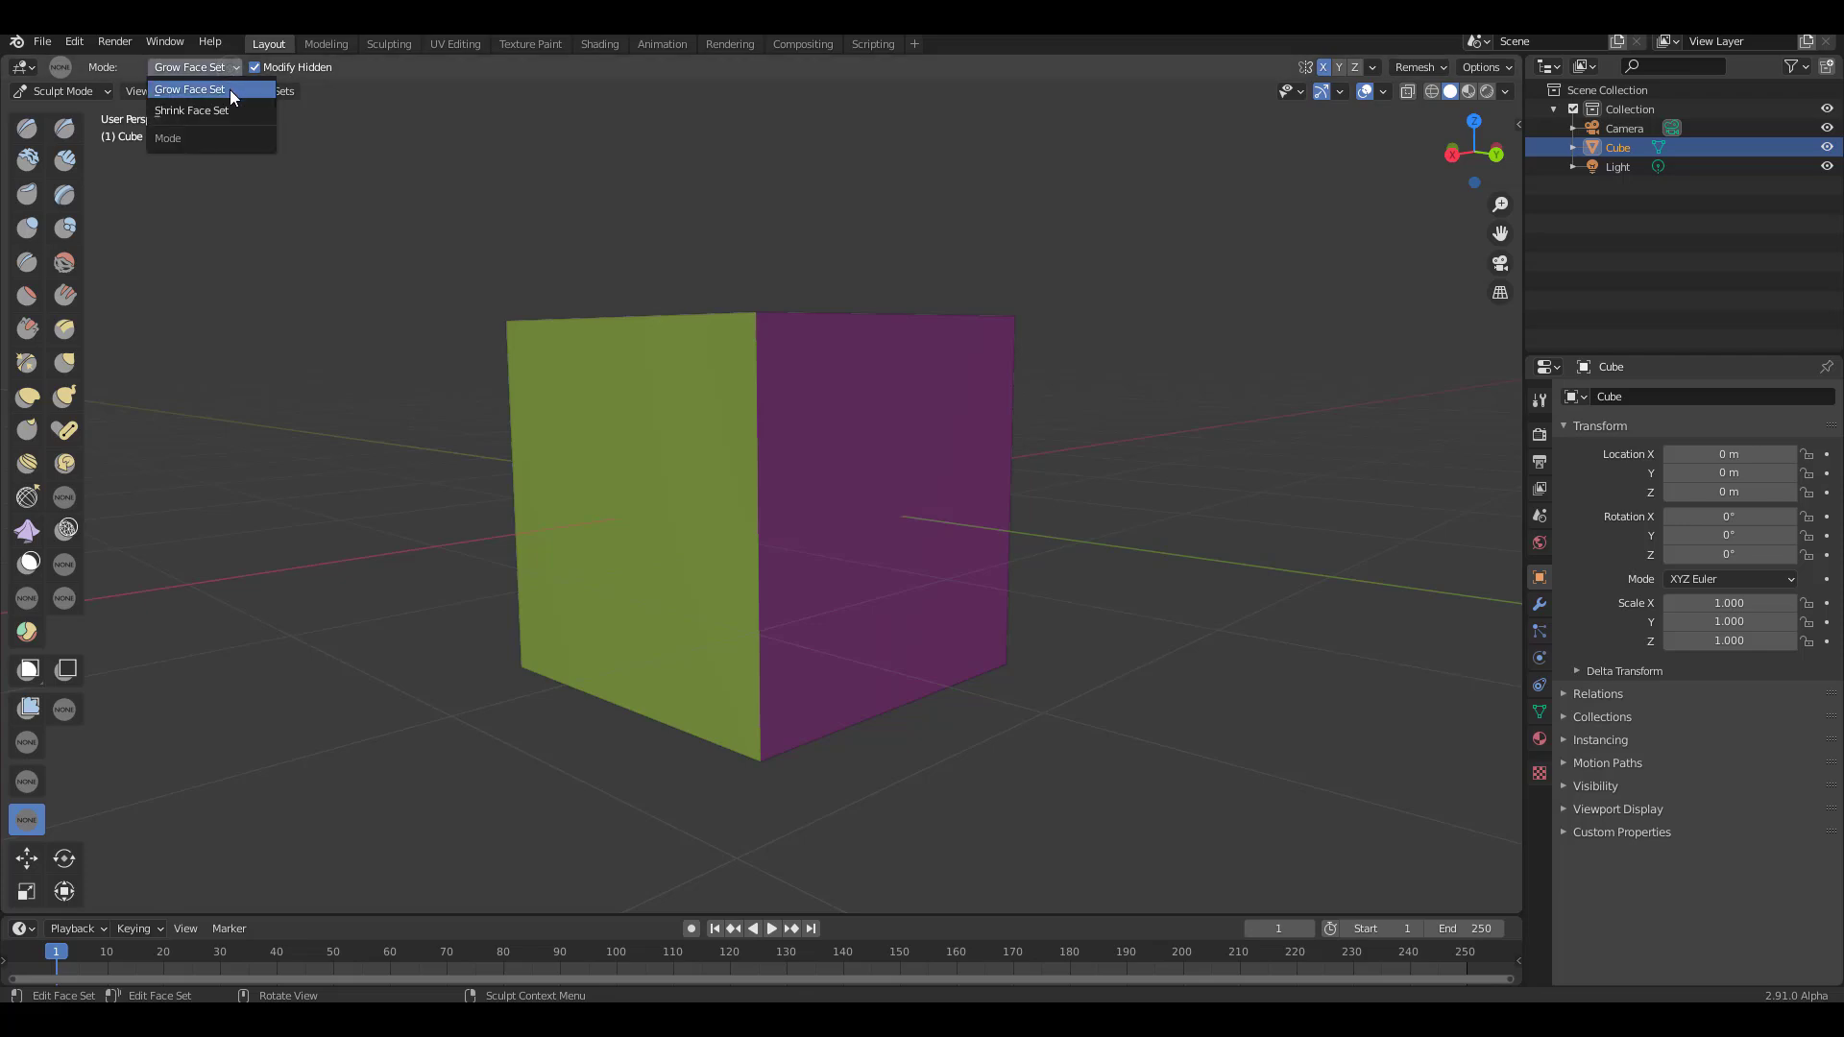
pyautogui.click(232, 97)
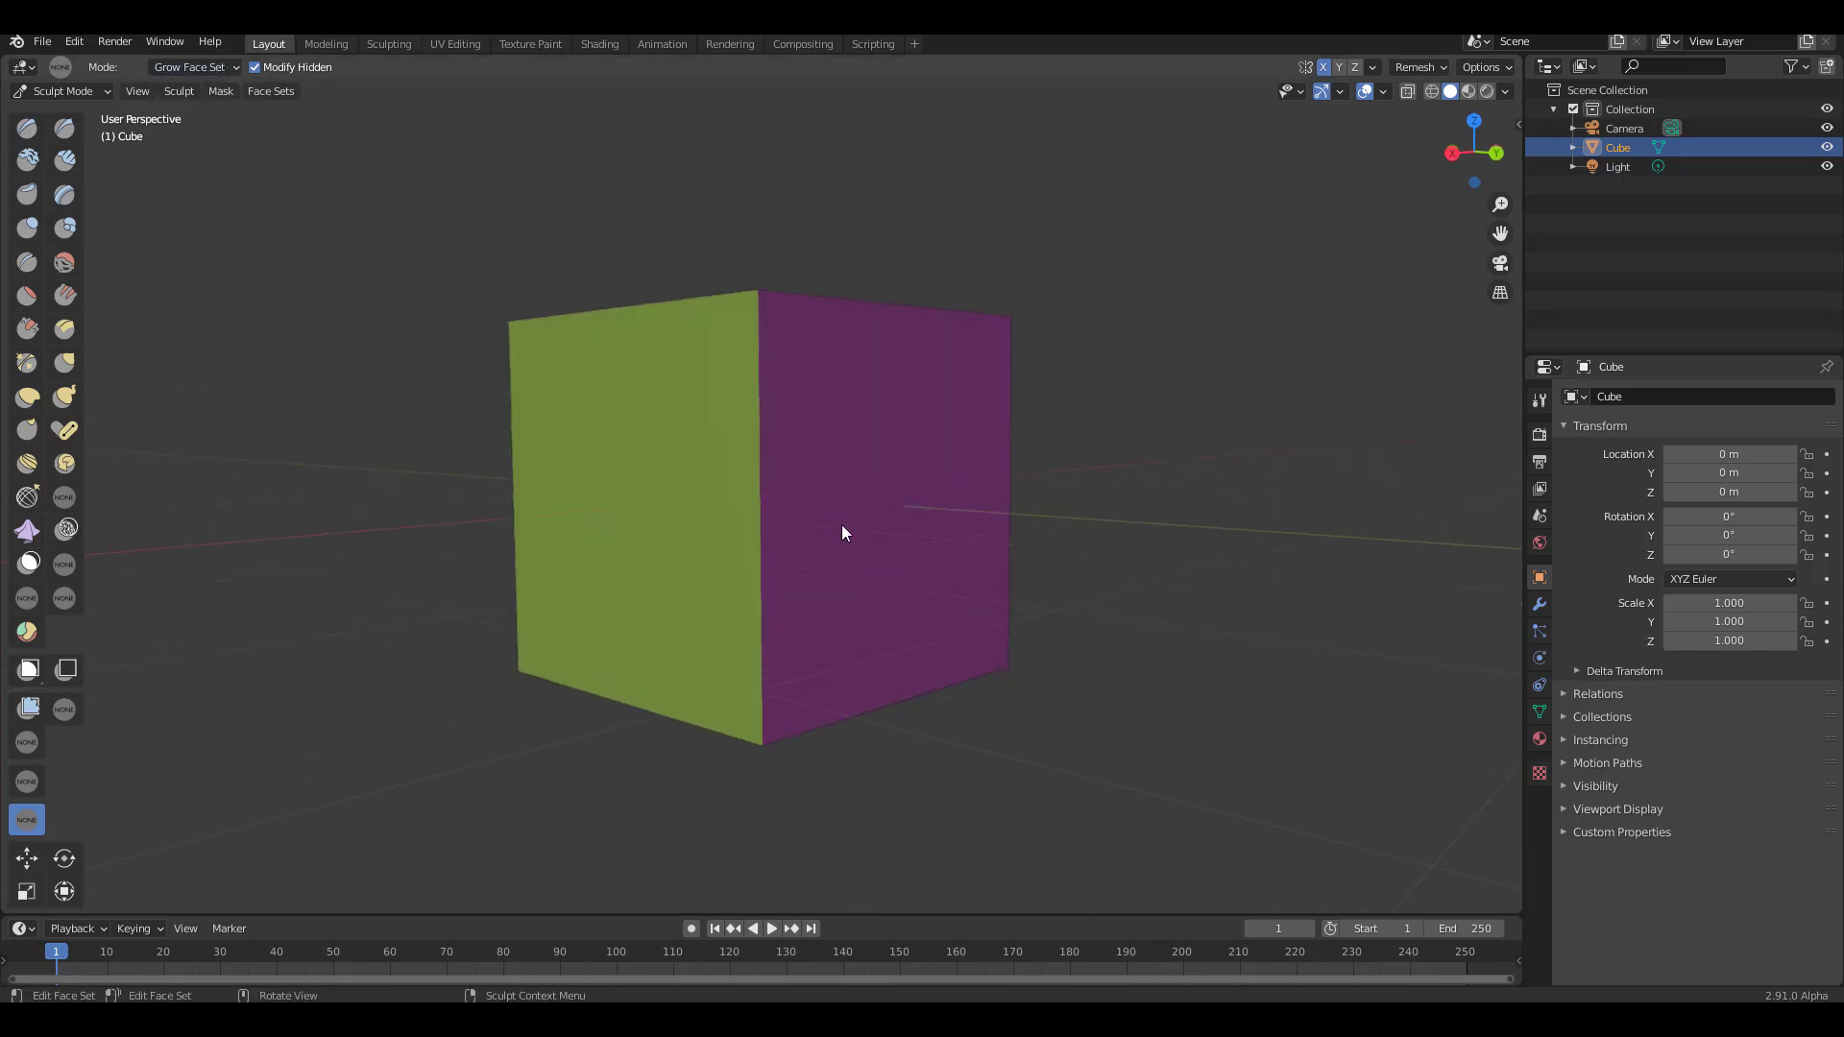
pyautogui.click(759, 531)
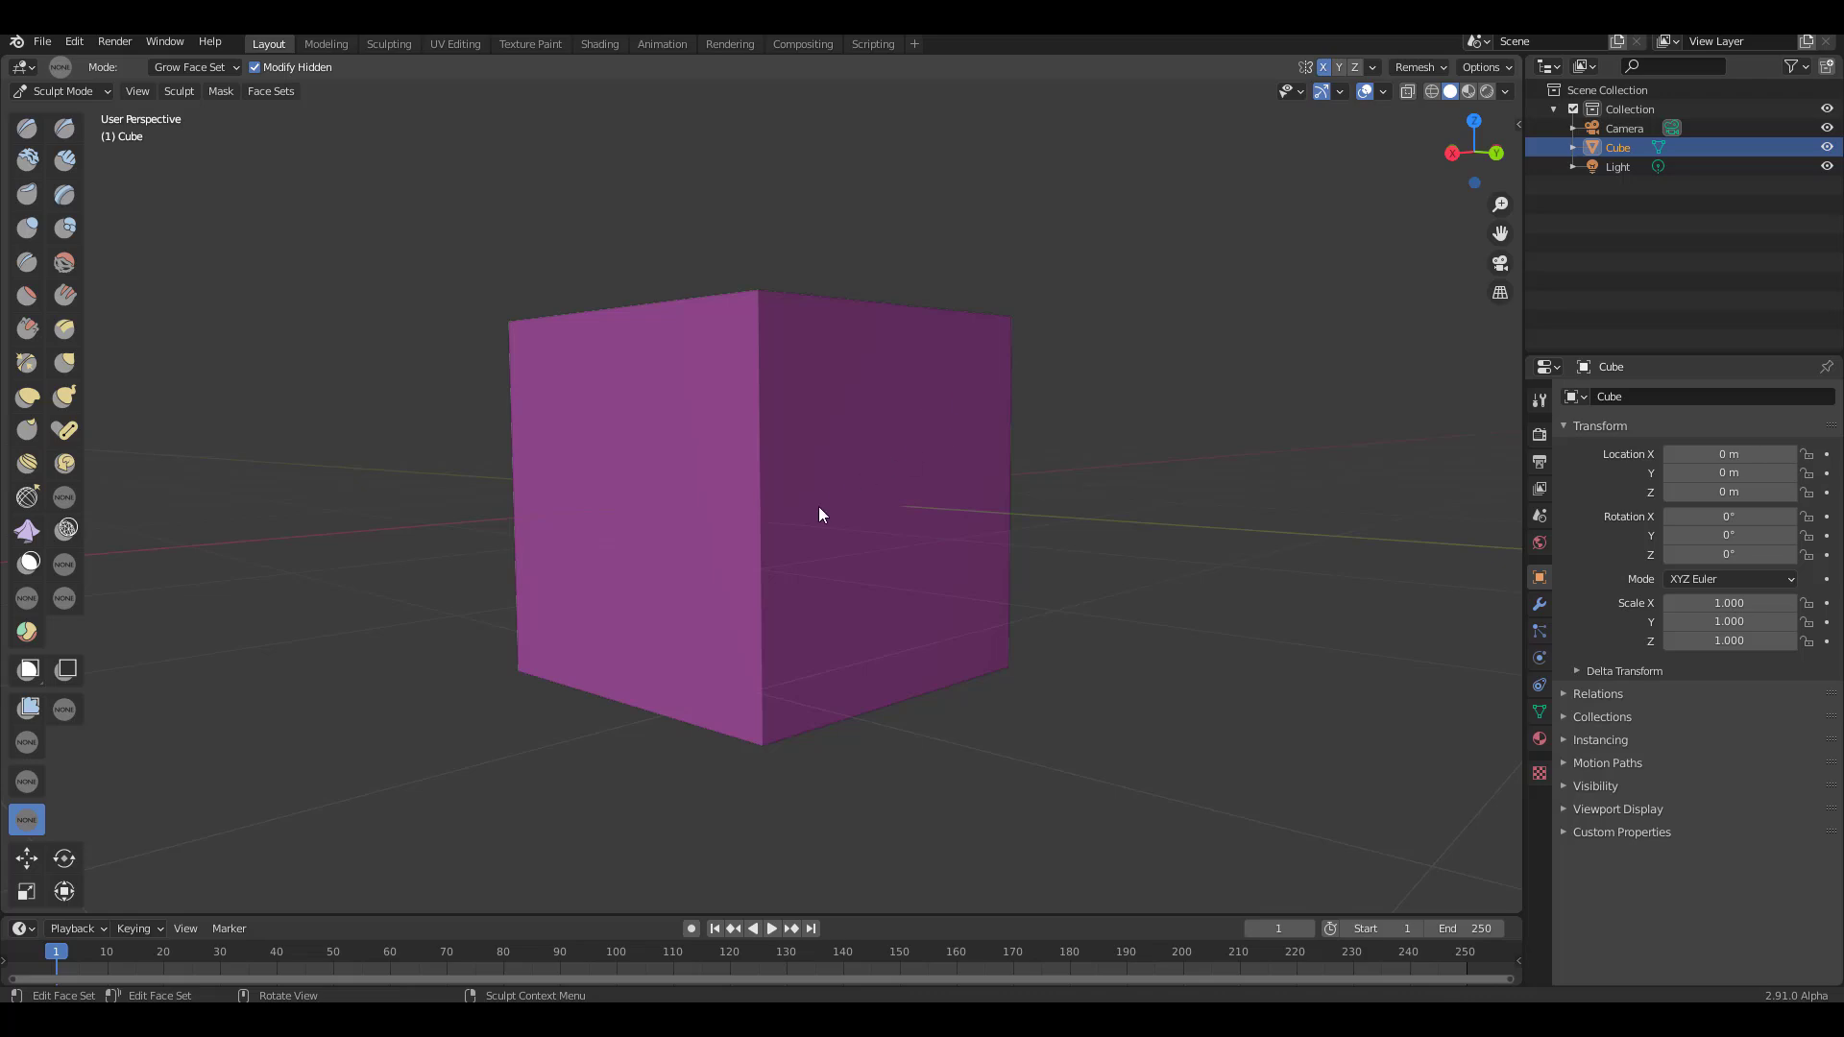
pyautogui.moveTo(819, 515); pyautogui.dragTo(961, 444, button='middle')
pyautogui.moveTo(1089, 435); pyautogui.dragTo(442, 188, button='middle')
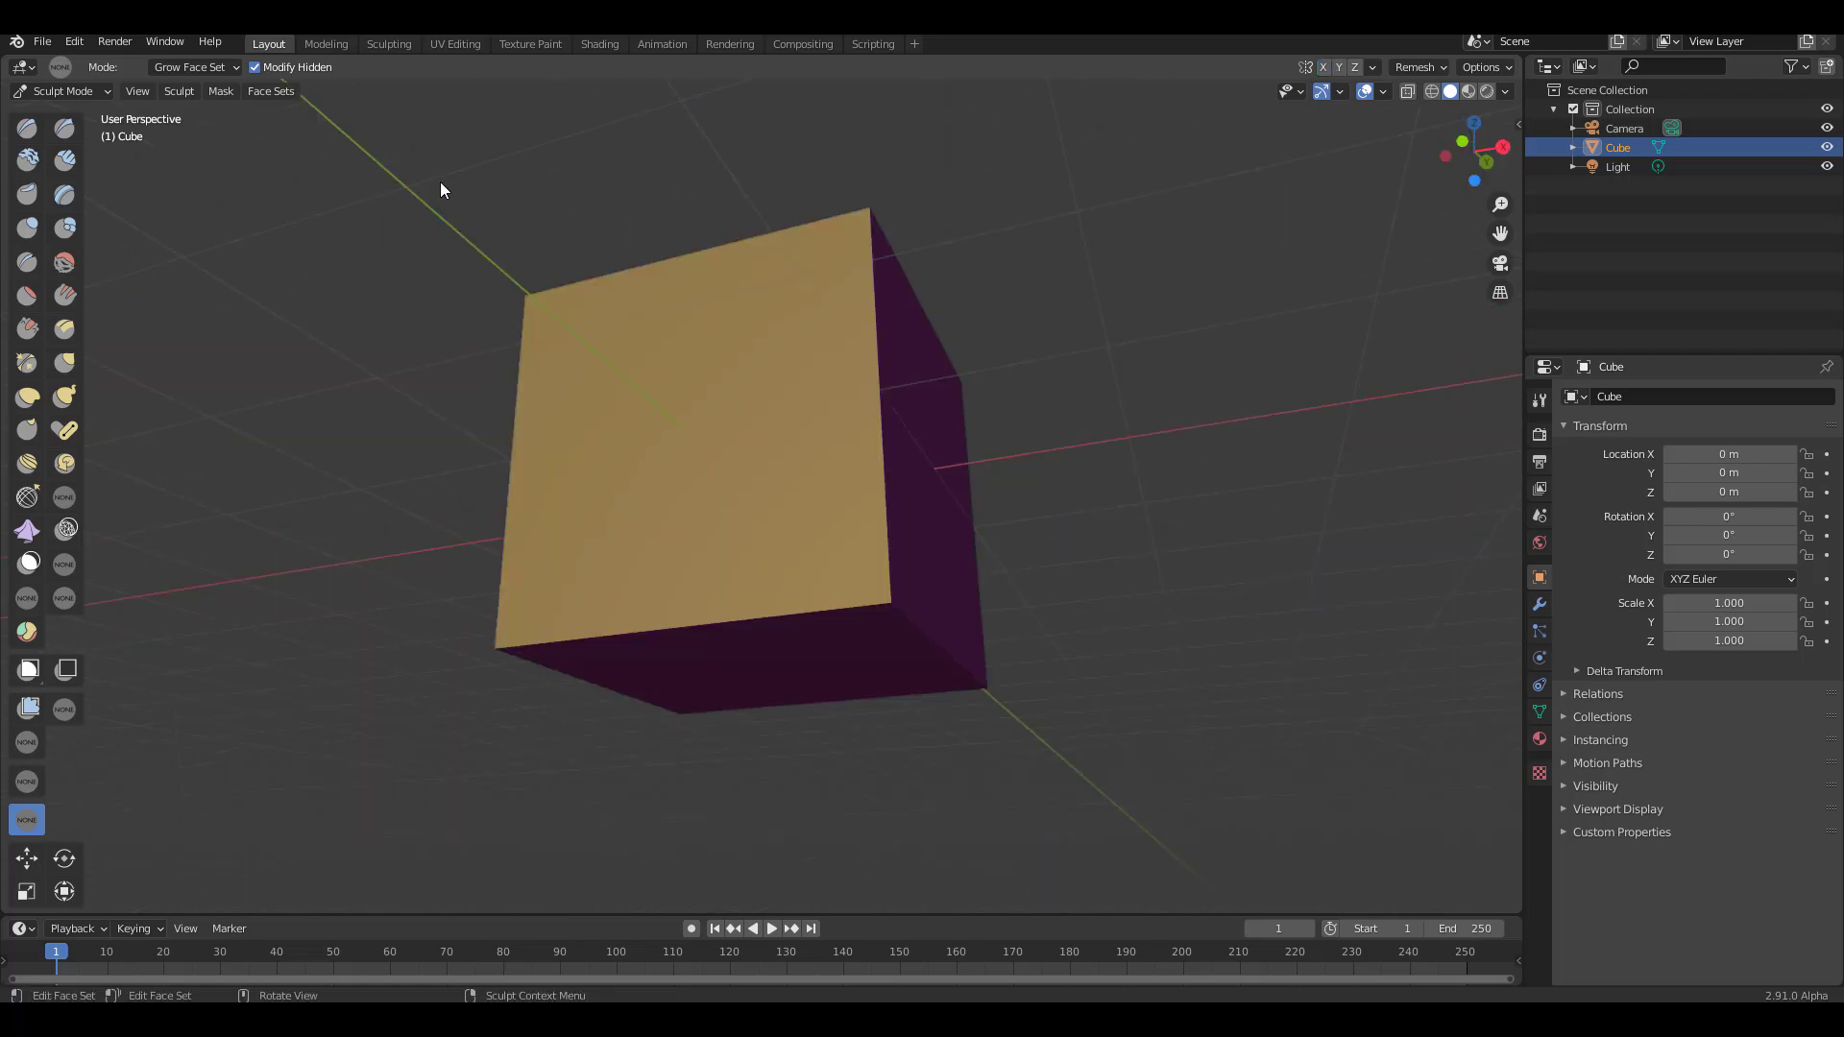
pyautogui.click(217, 67)
pyautogui.moveTo(968, 388); pyautogui.dragTo(838, 427, button='middle')
pyautogui.moveTo(1031, 335)
pyautogui.mouseDown(button='middle')
pyautogui.moveTo(922, 370)
pyautogui.moveTo(839, 320)
pyautogui.moveTo(942, 279)
pyautogui.moveTo(1025, 441)
pyautogui.moveTo(1107, 359)
pyautogui.mouseUp(button='middle')
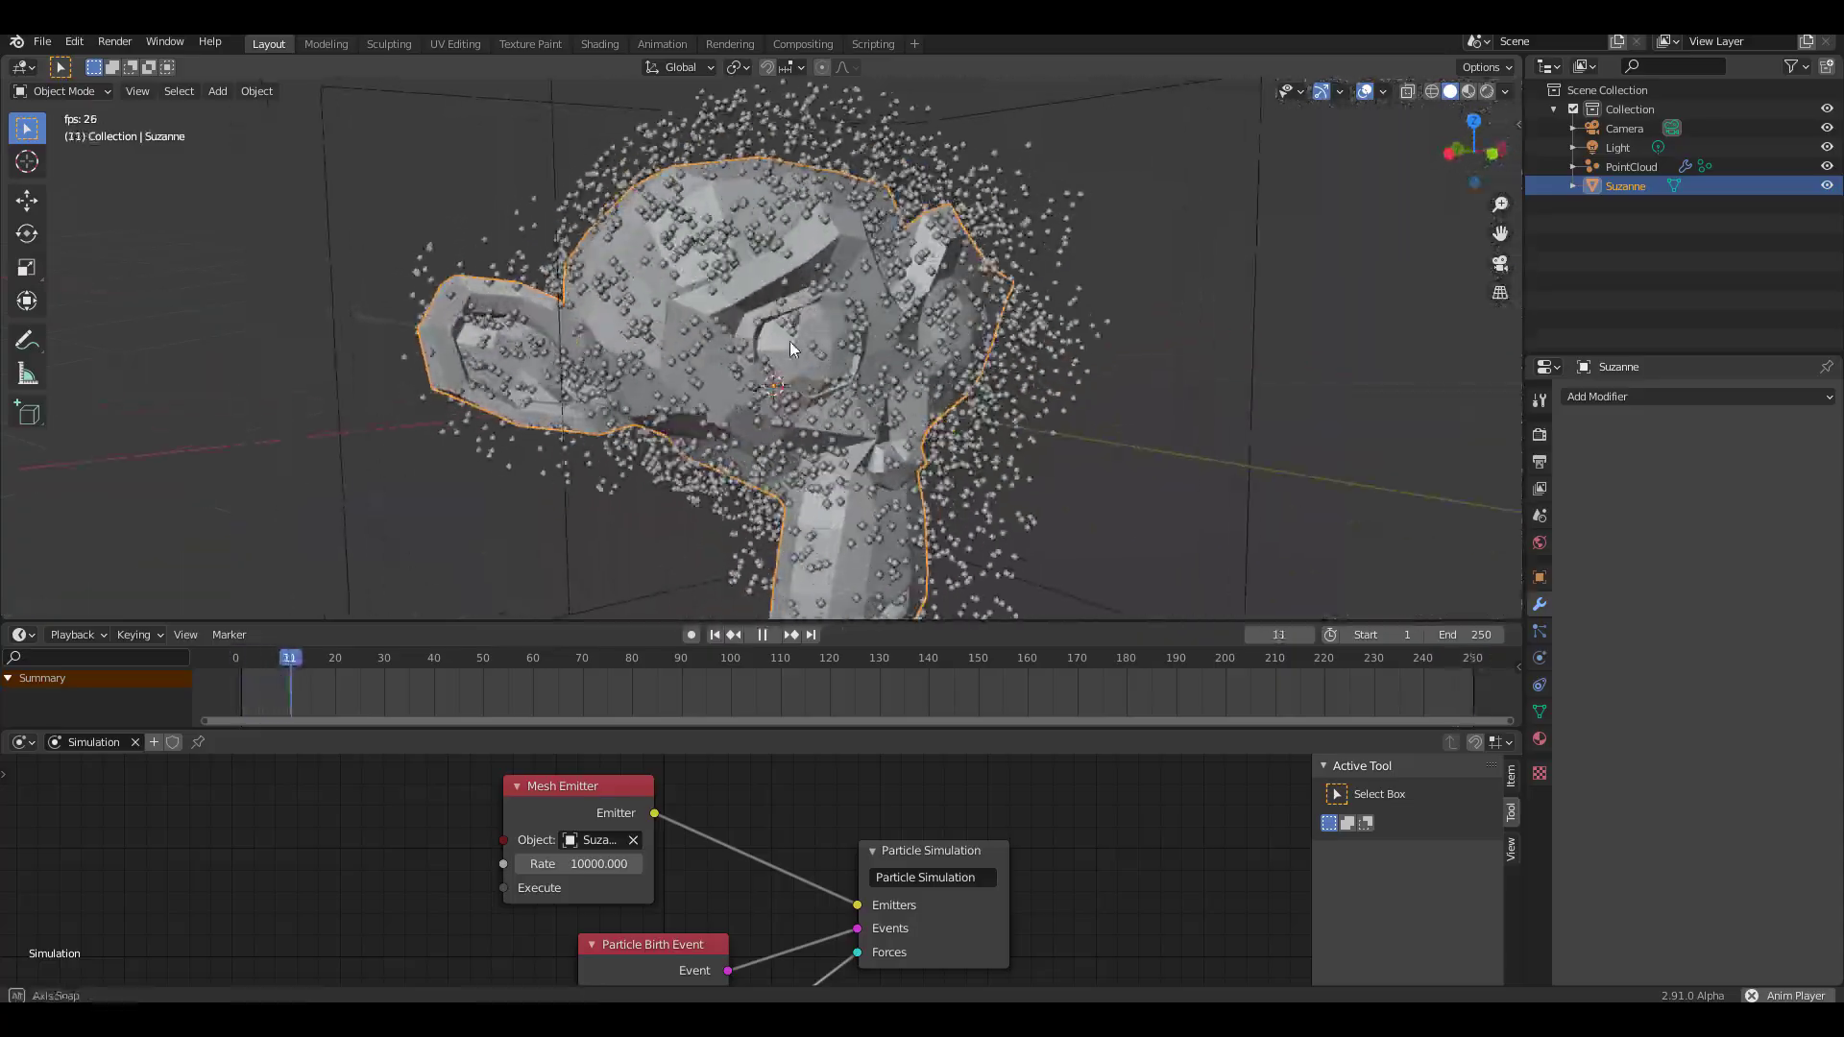
# Step: Examine the particle stream around the monkey head up close and from a distance, and replay the simulation from the first frame
pyautogui.scroll(-6, 805, 332)
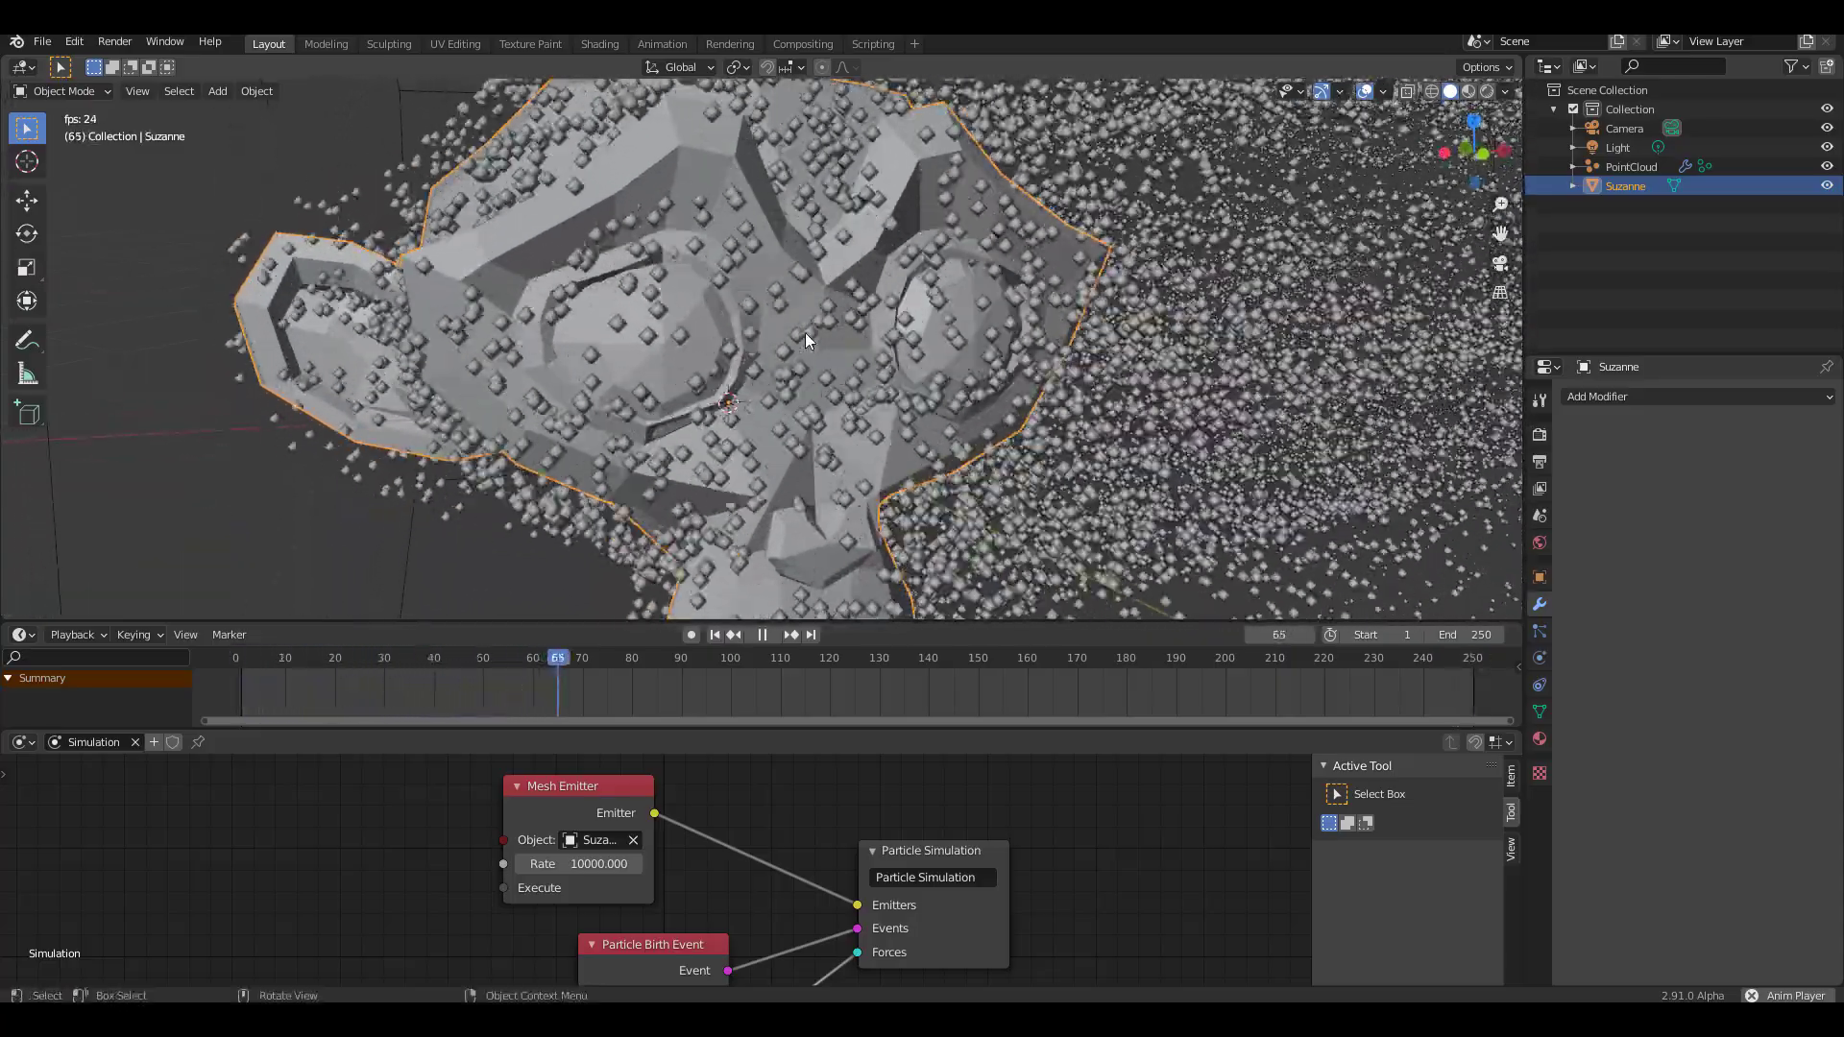
pyautogui.moveTo(815, 326); pyautogui.dragTo(908, 365, button='middle')
pyautogui.scroll(8, 849, 349)
pyautogui.scroll(-8, 908, 365)
pyautogui.scroll(3, 909, 365)
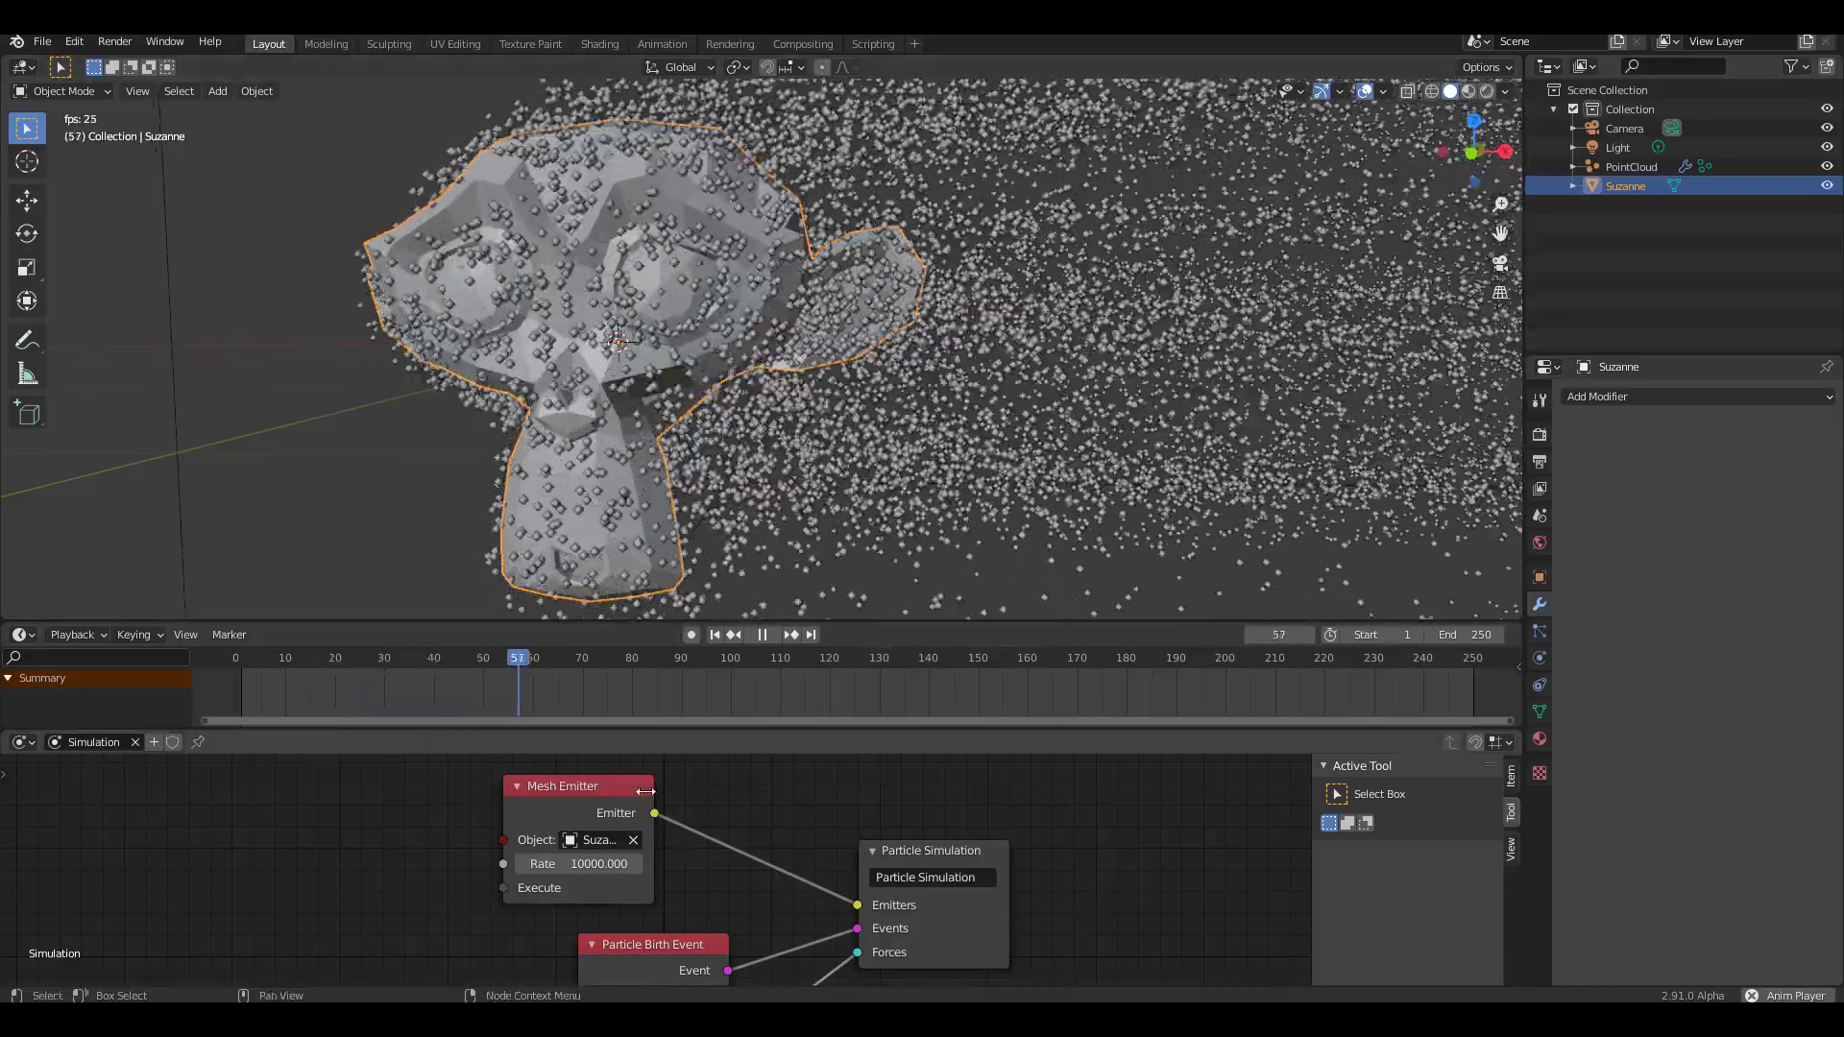
pyautogui.click(762, 635)
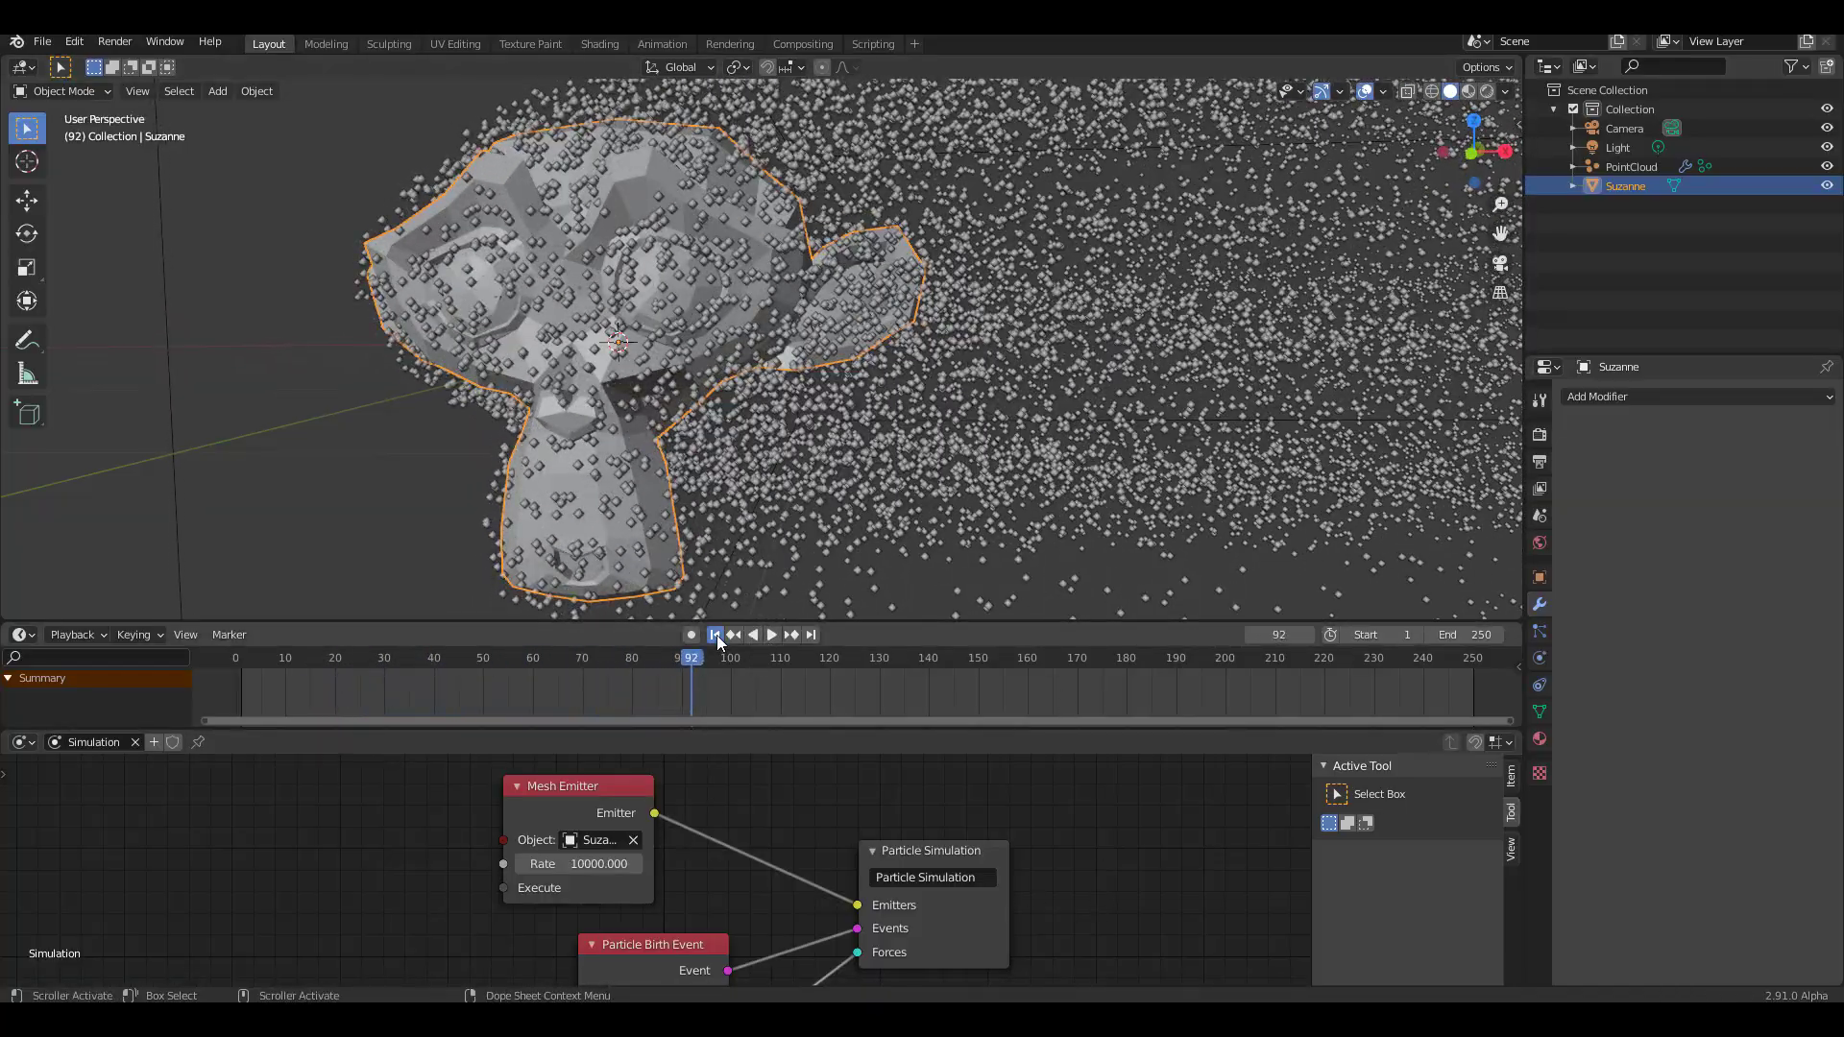
pyautogui.click(715, 635)
pyautogui.click(769, 635)
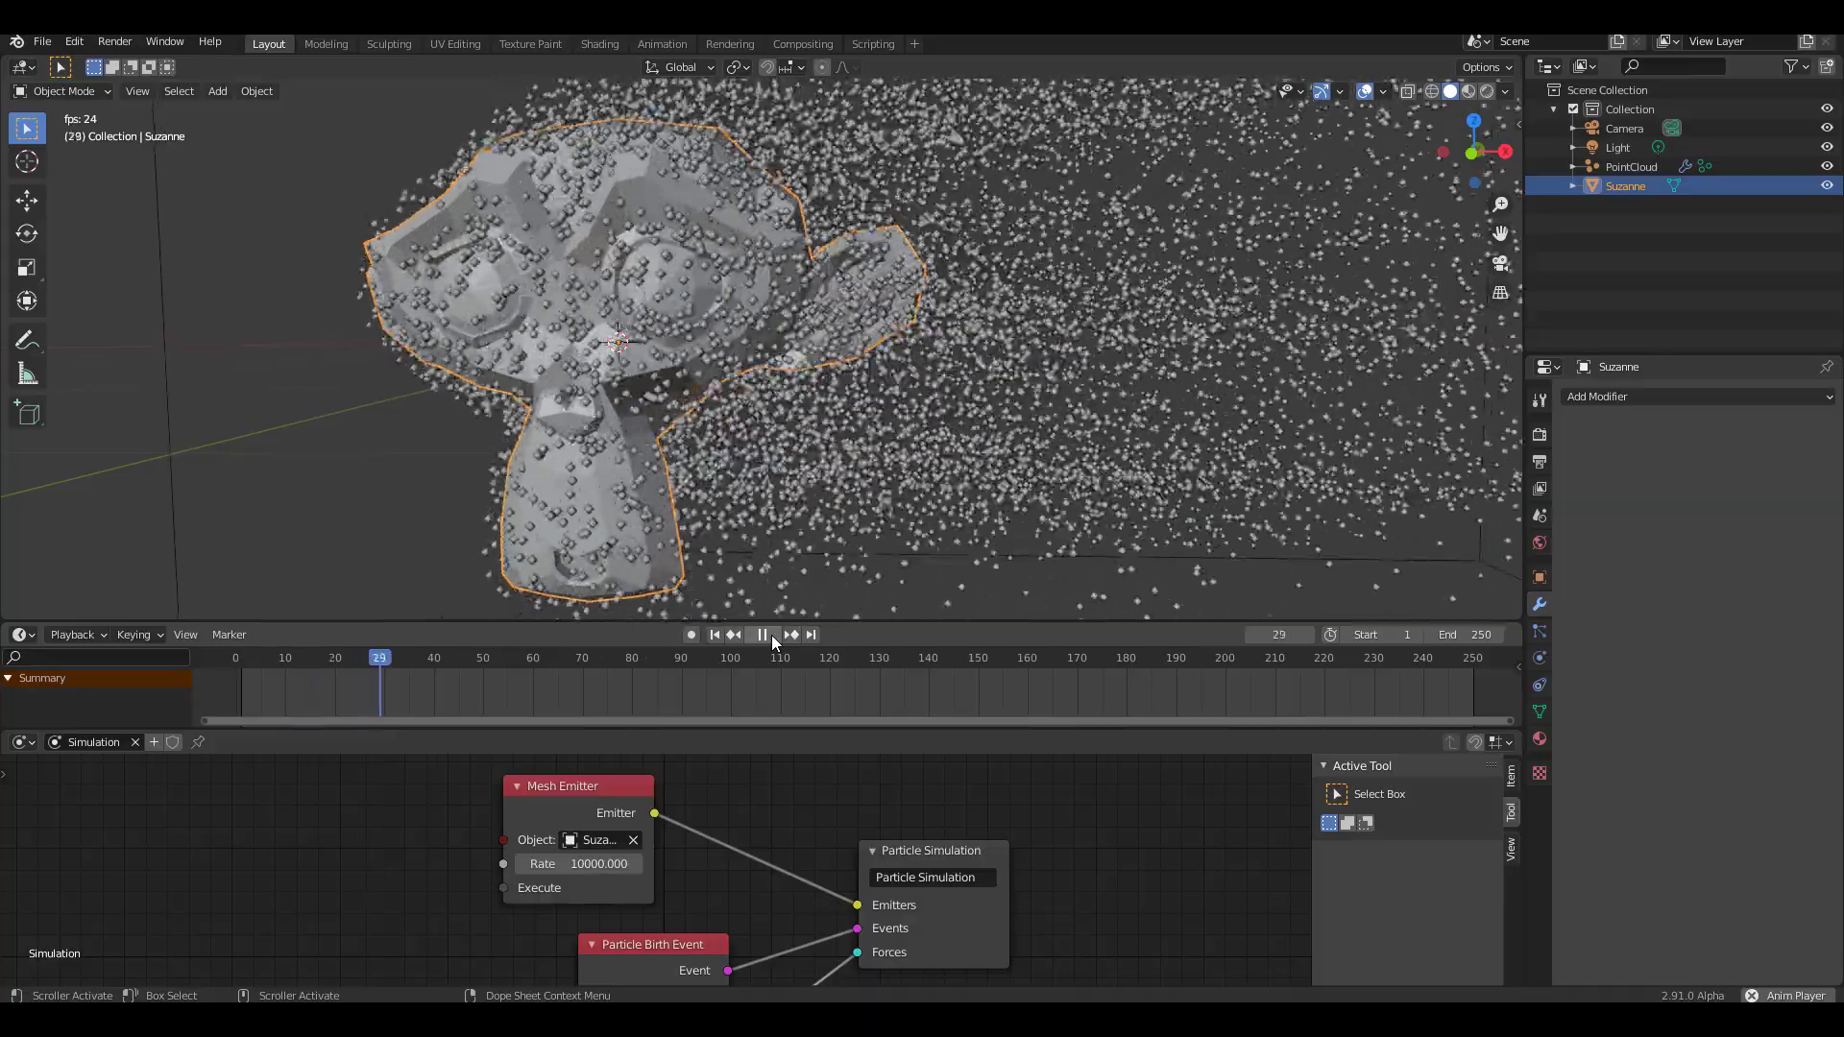